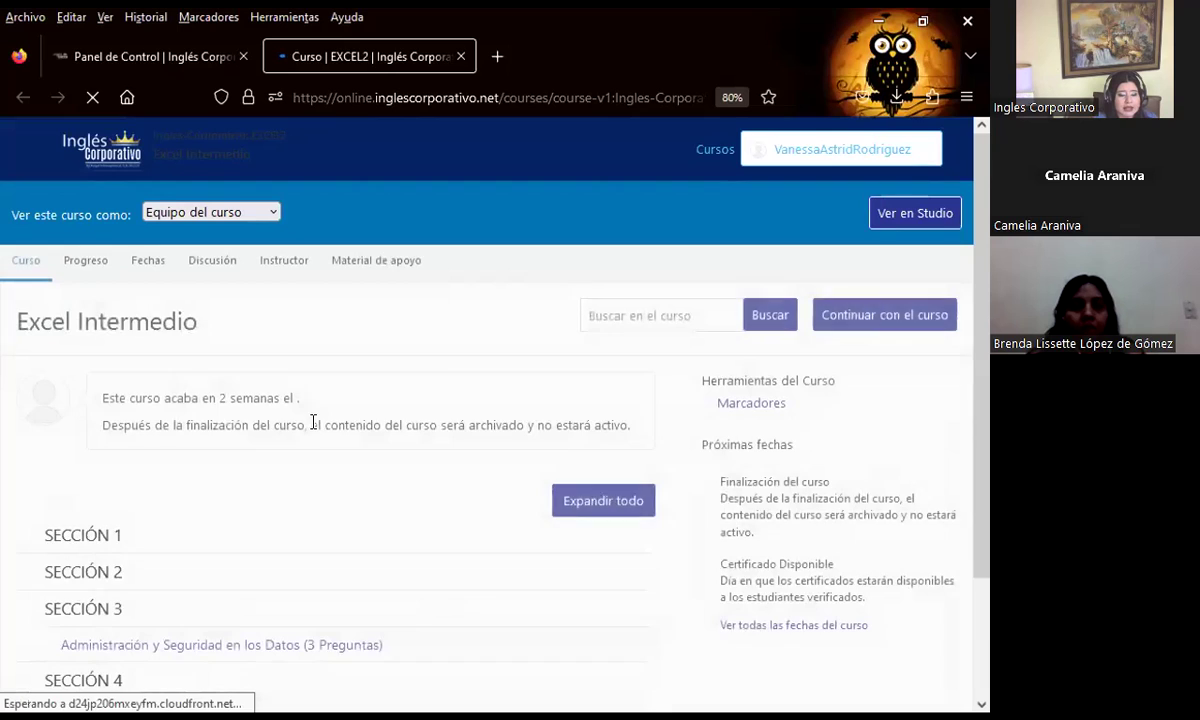
Scroll the Excel Intermedio course outline down to the section list showing Sección 3
scroll(340, 533, "down", 3)
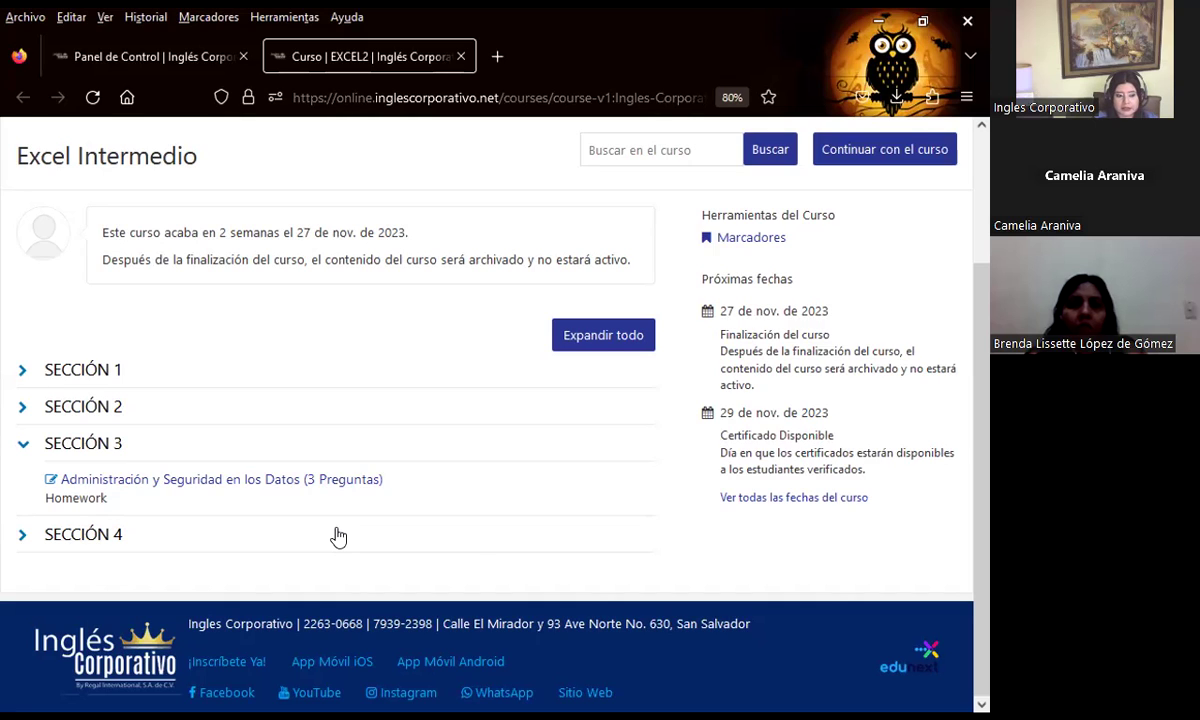
Open the Administración y Seguridad unit in a new tab and read through lesson 3.3 Objetivo de la lección
middle_click(148, 486)
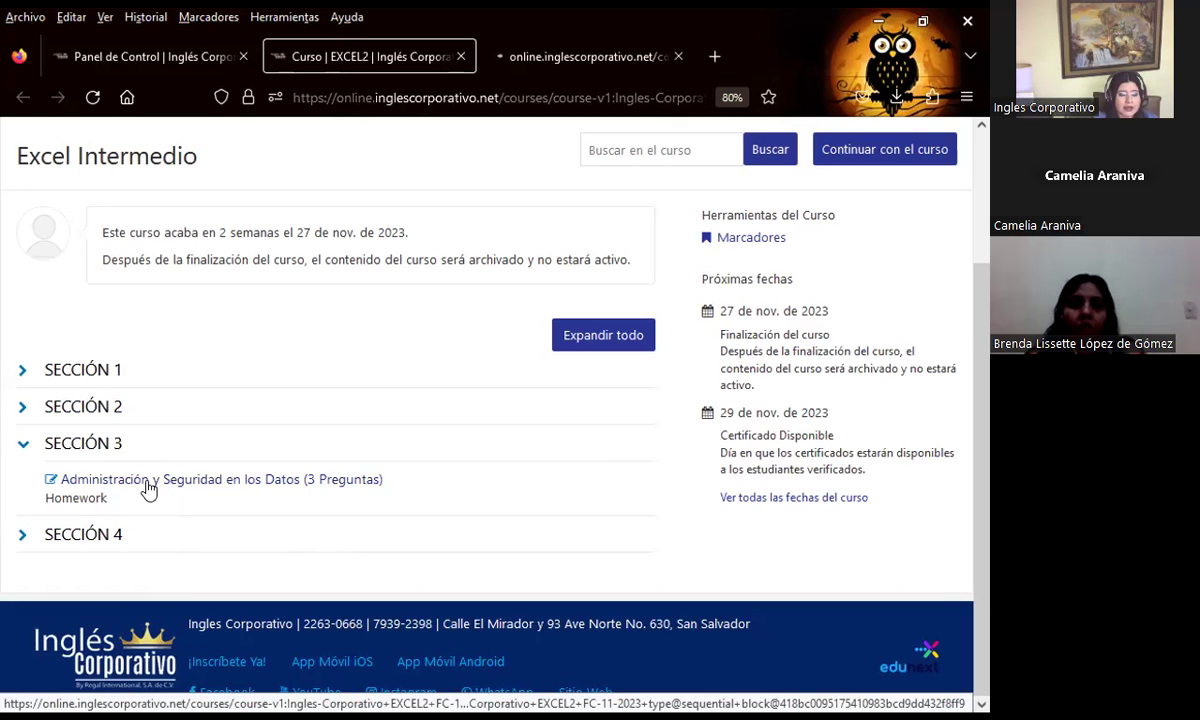
left_click(577, 60)
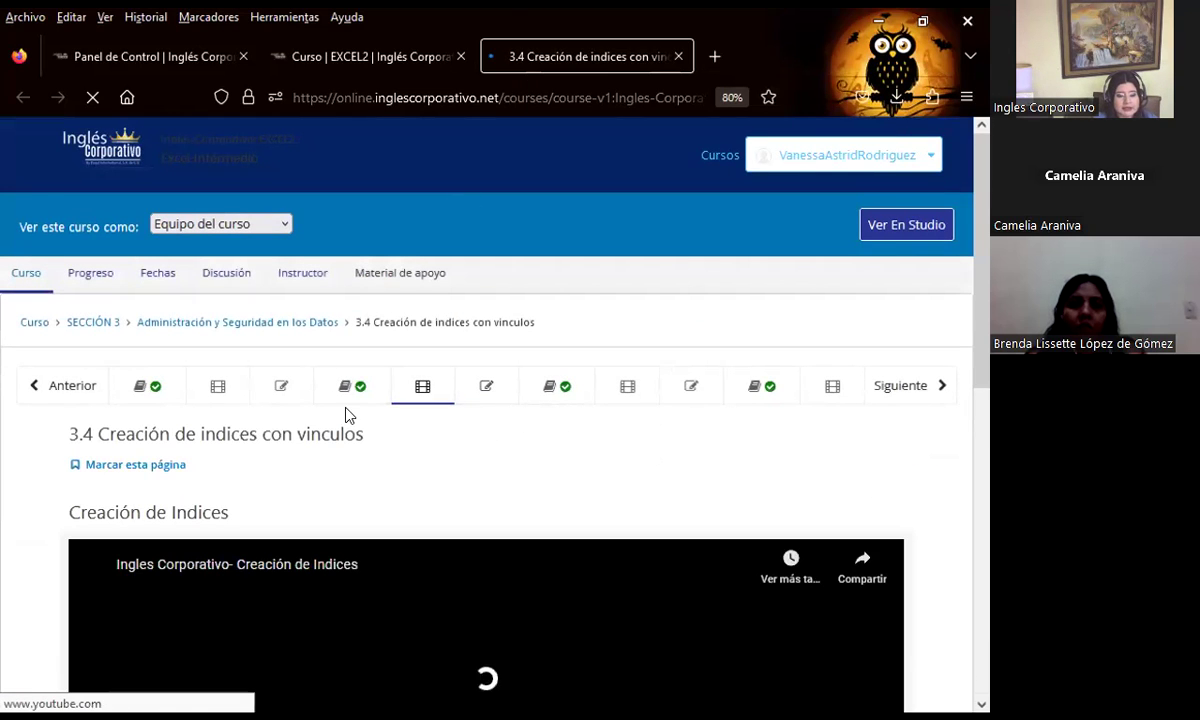
left_click(352, 386)
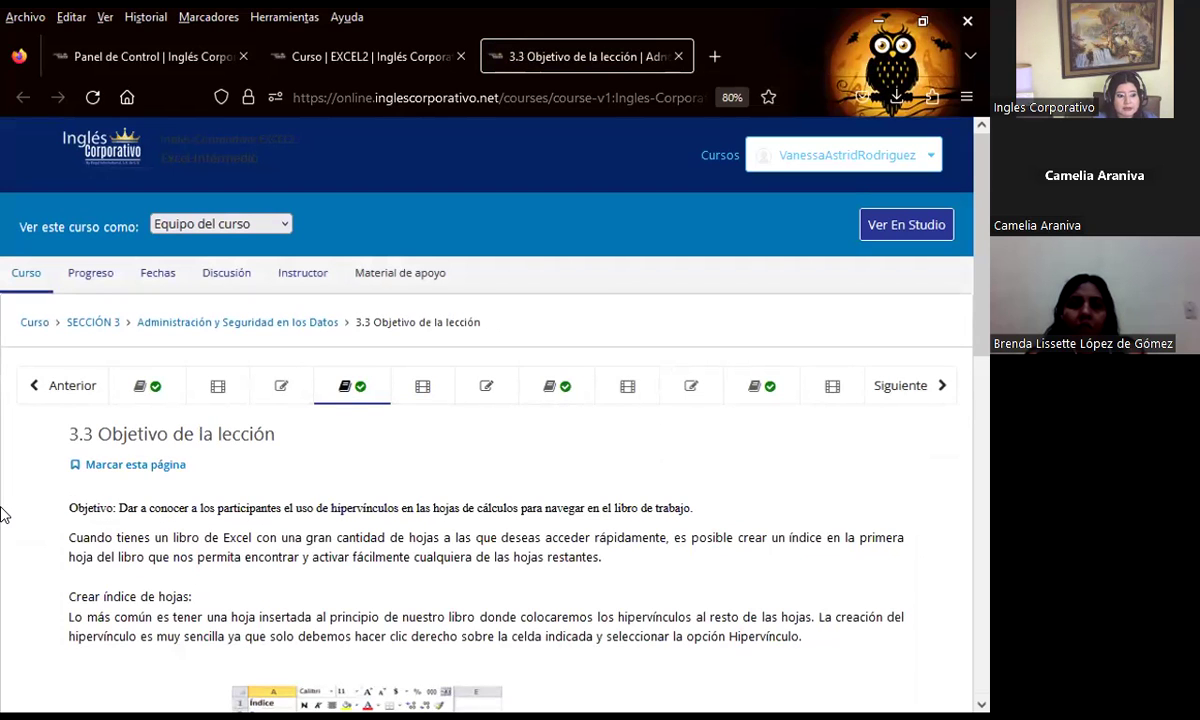
scroll(2, 514, "down", 3)
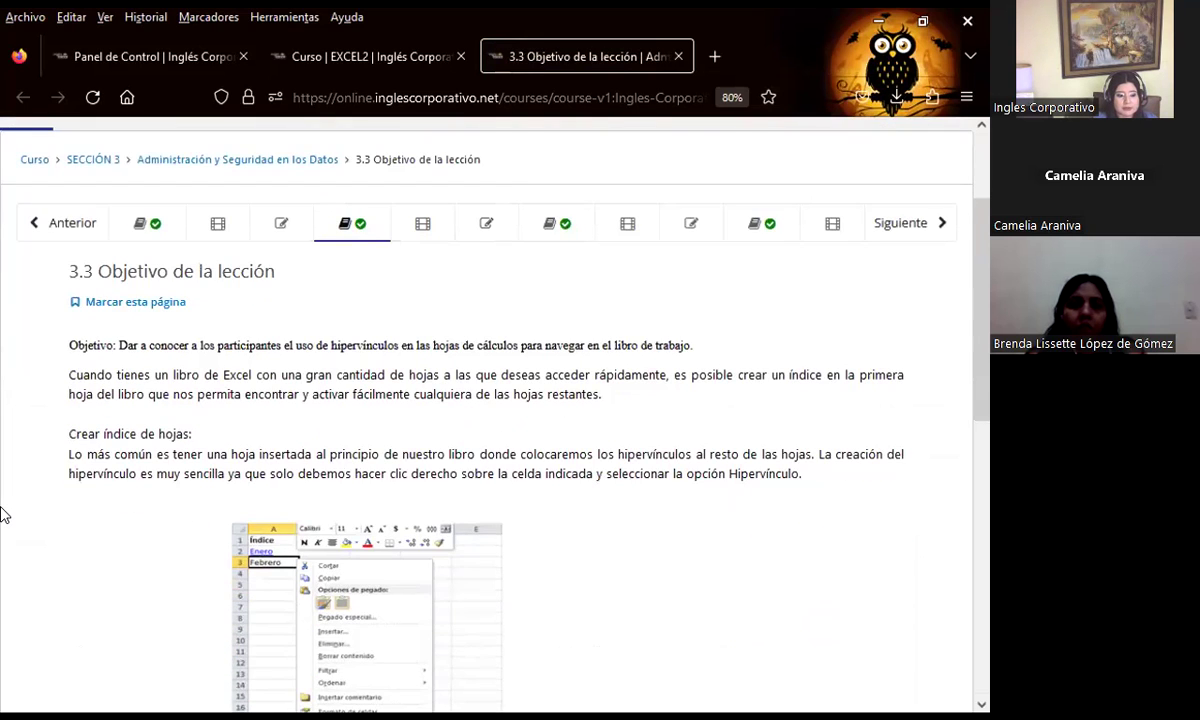
scroll(2, 514, "down", 3)
scroll(2, 514, "down", 3)
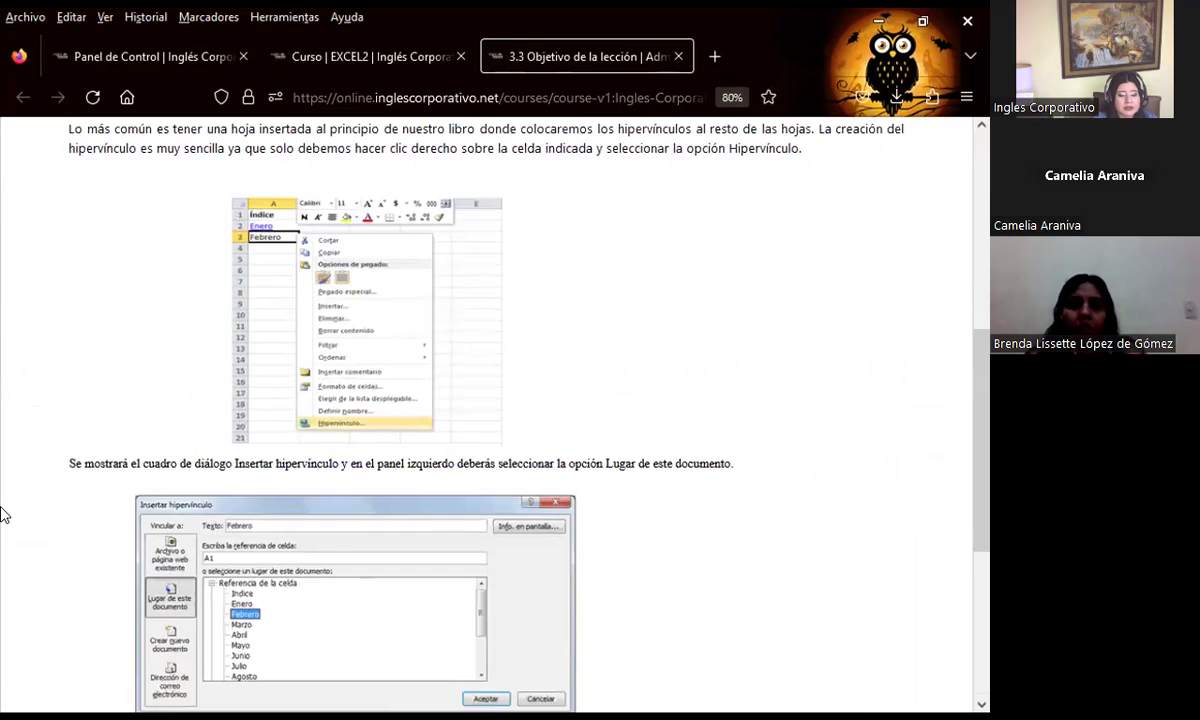
scroll(2, 514, "down", 5)
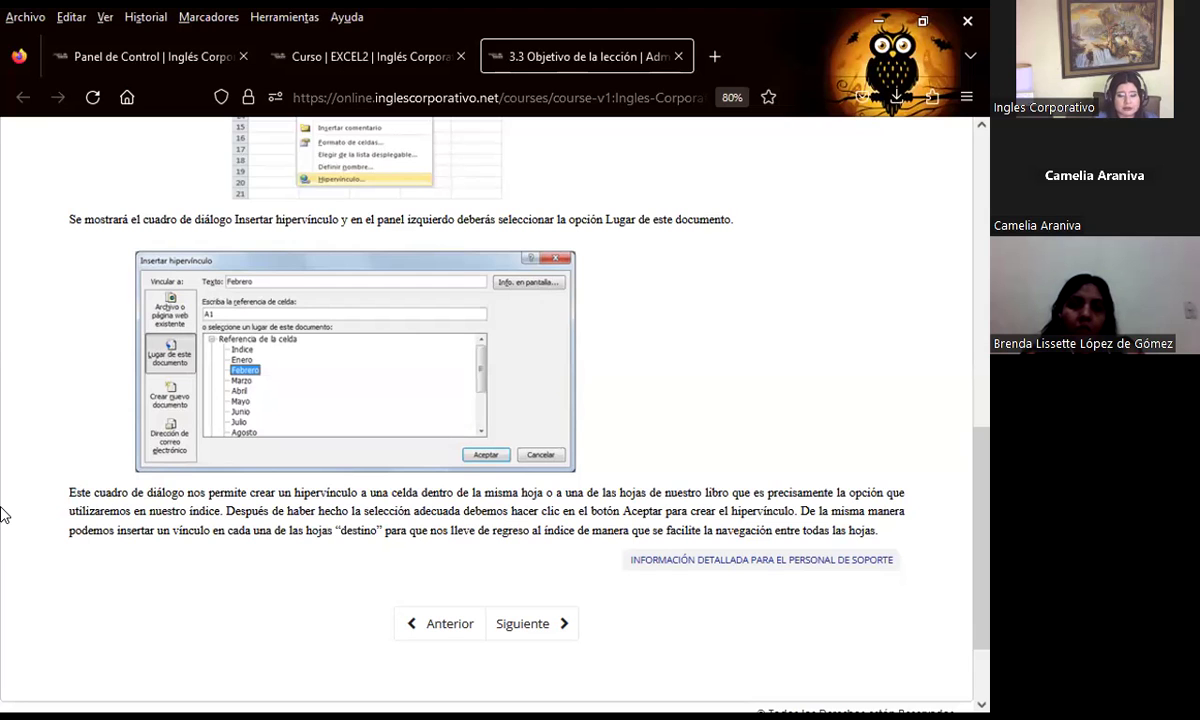
Open lesson 3.4 Creación de indices con vinculos and scroll past its video to the discussion
scroll(405, 432, "up", 10)
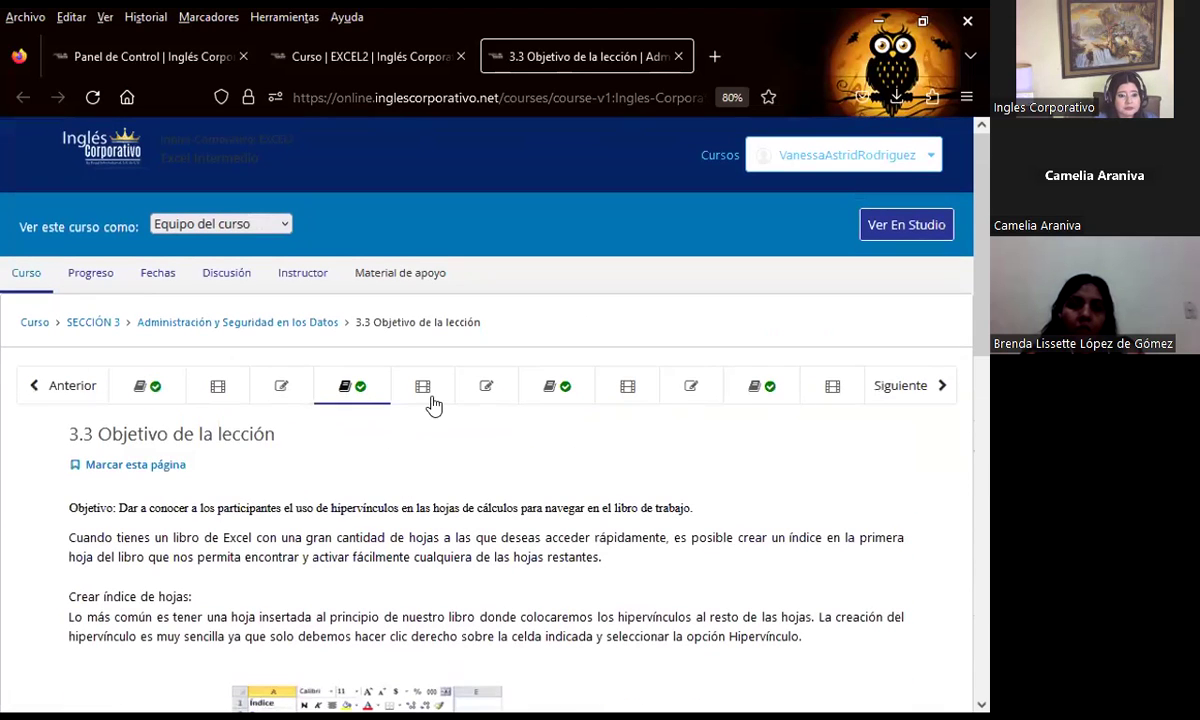
left_click(421, 388)
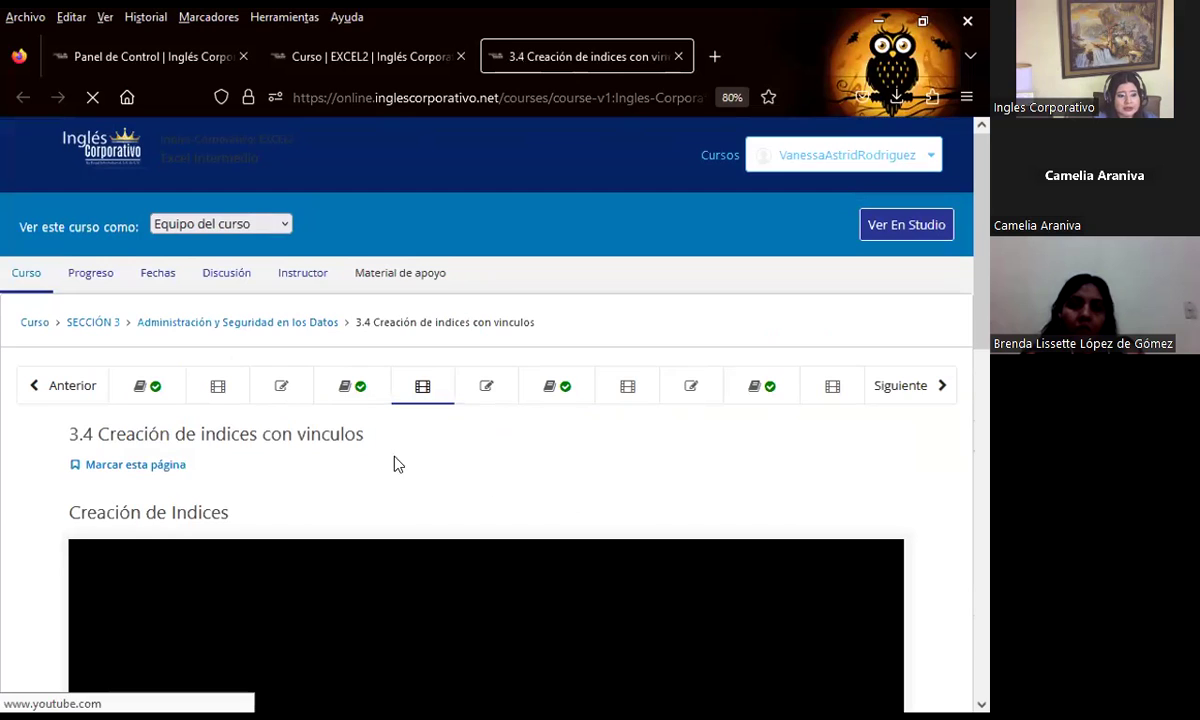
scroll(2, 430, "down", 3)
scroll(2, 430, "down", 2)
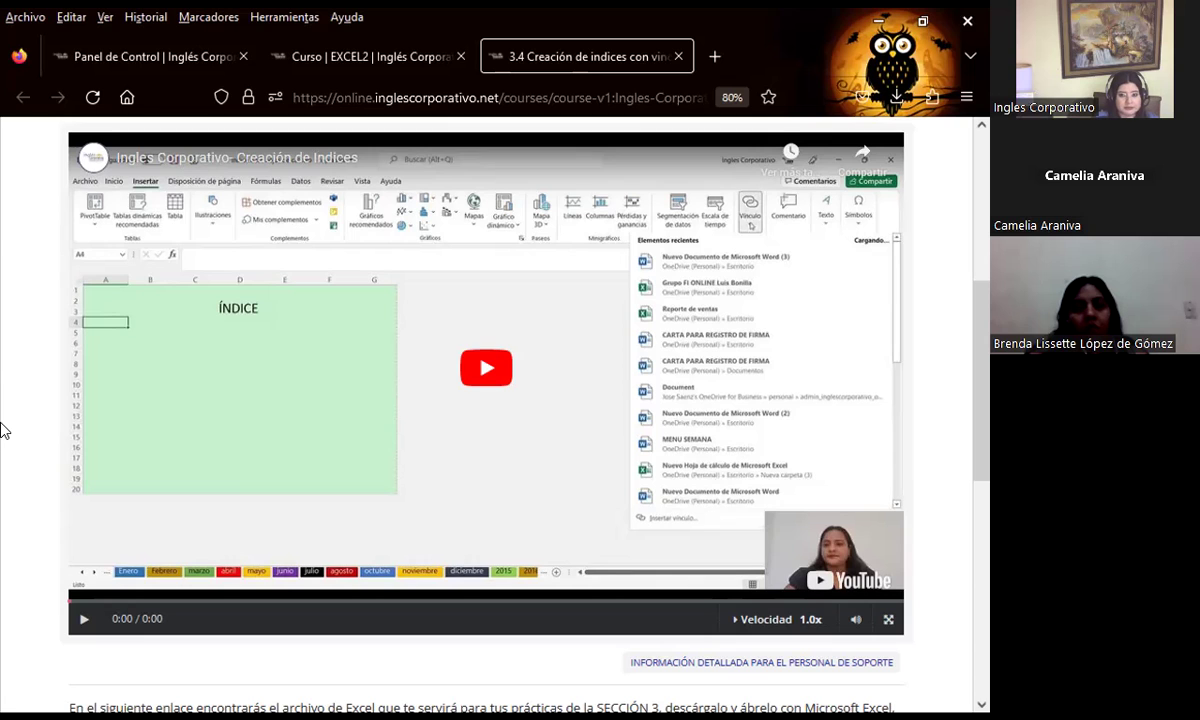
scroll(40, 391, "down", 3)
scroll(32, 402, "down", 1)
scroll(25, 403, "down", 2)
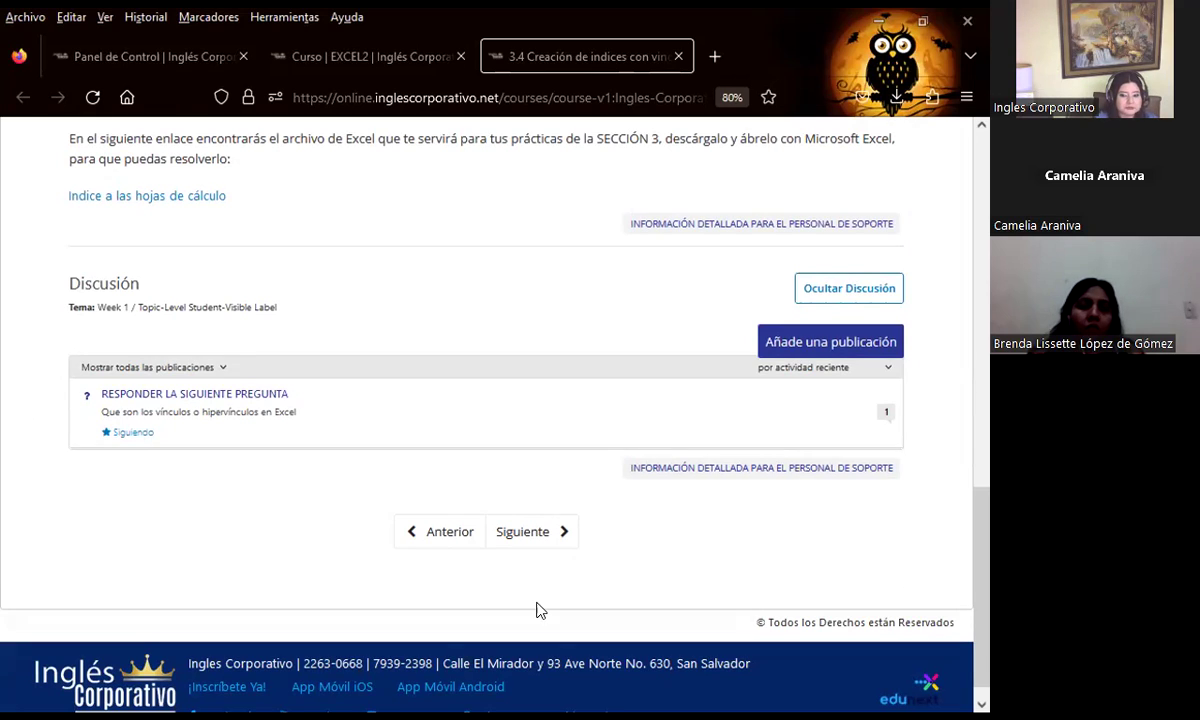
Switch to the PowerPoint slideshow and advance past SESIÓN: 10 to slide 3, AGENDA
key("alt+Tab")
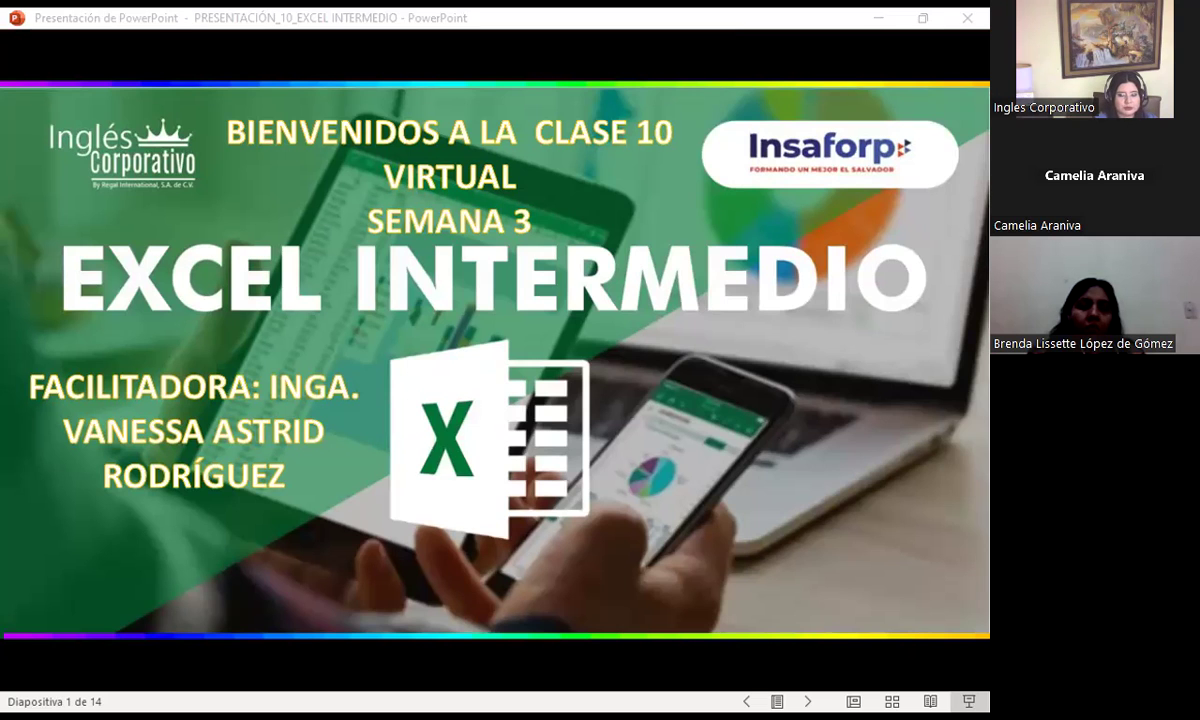
left_click(560, 462)
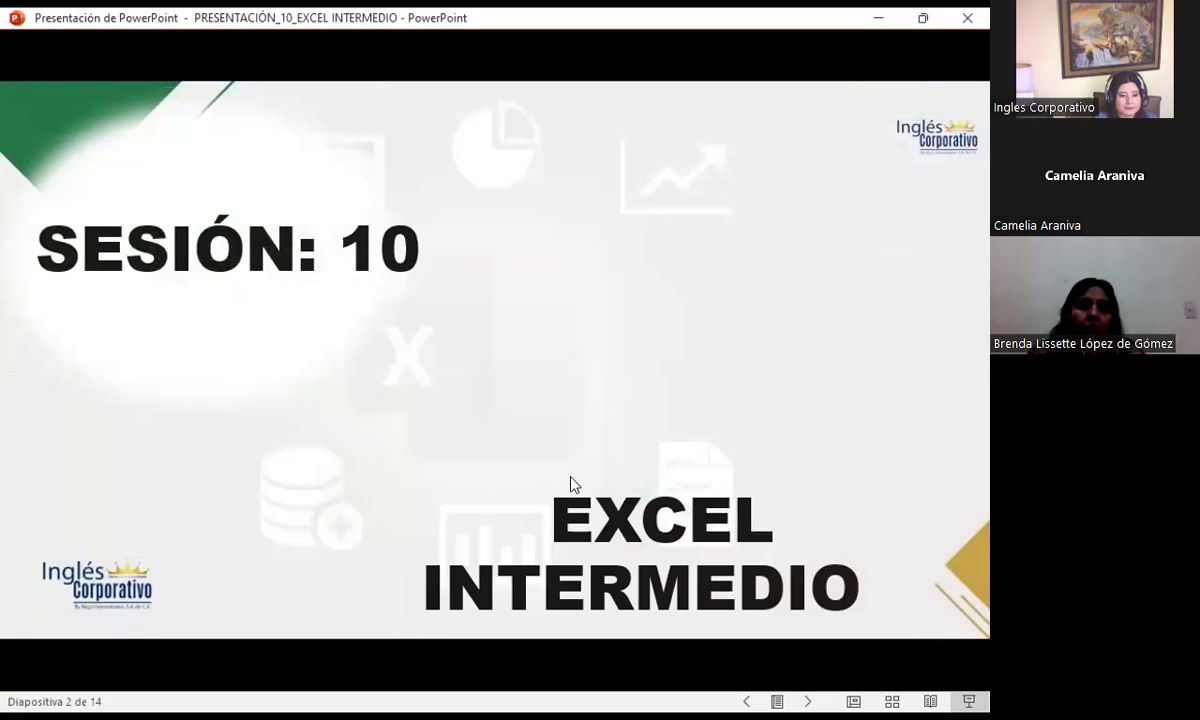
left_click(565, 461)
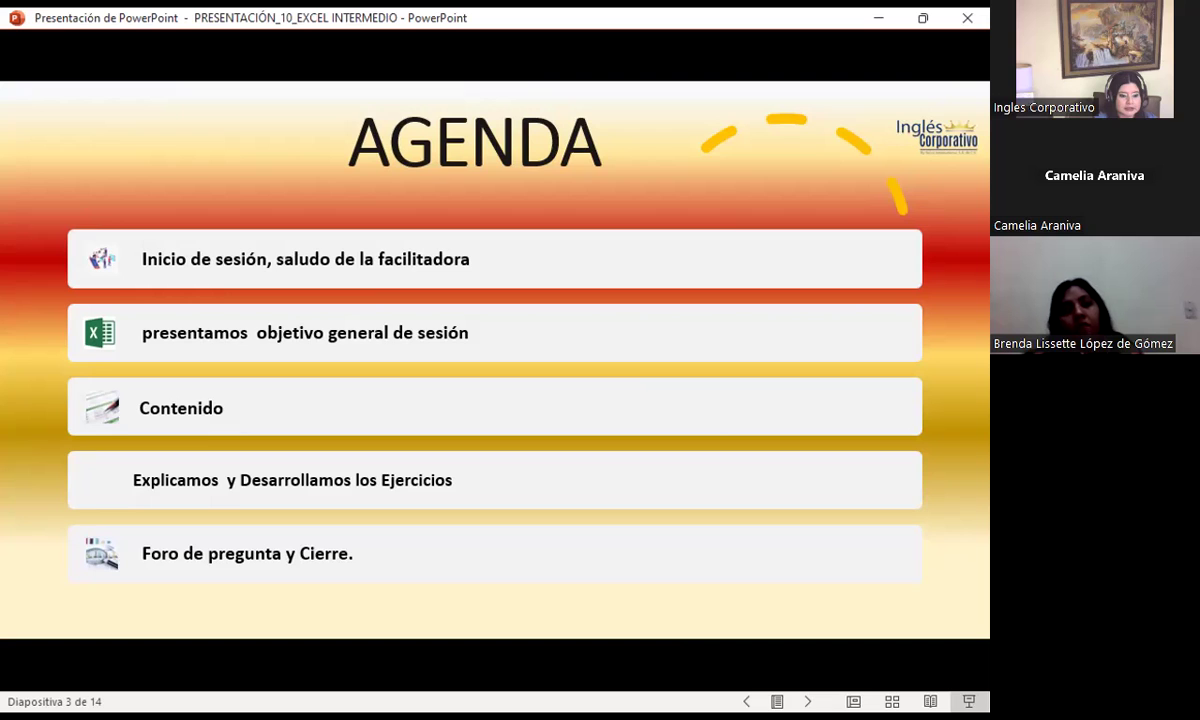
Advance the slideshow to slide 4, OBJETIVO GENERAL
key("Right")
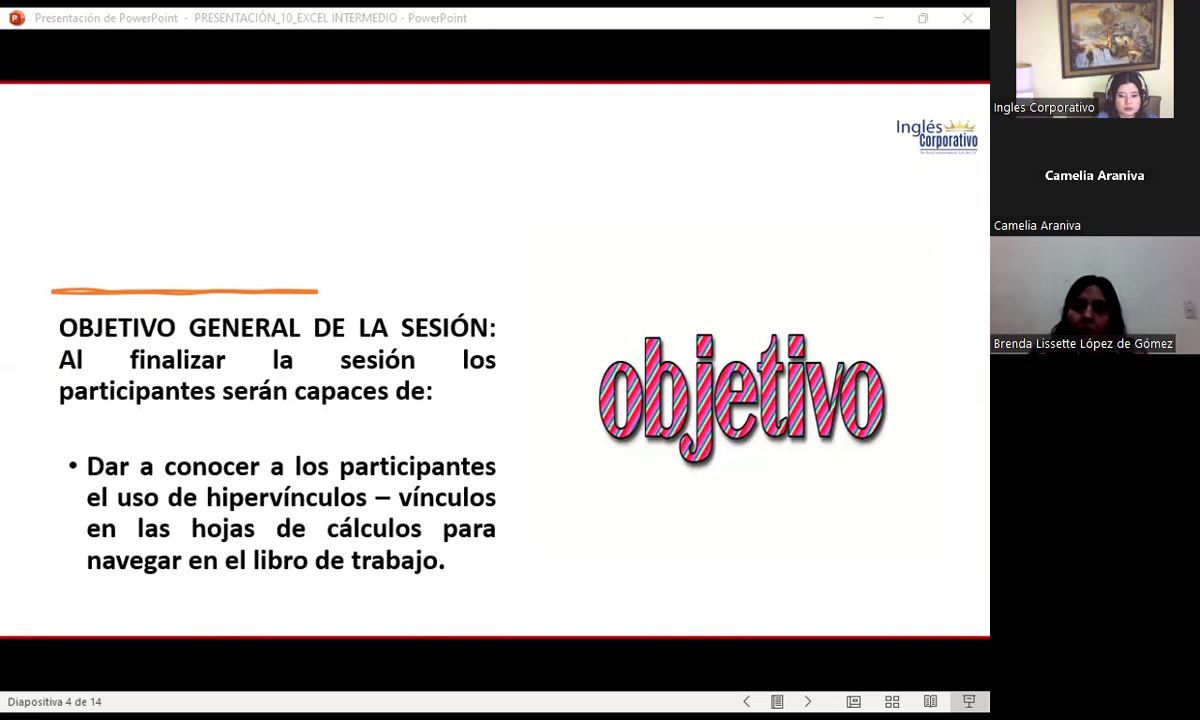
Play the objetivo animation, then advance to slide 5, HIPERVÍNCULO
left_click(688, 565)
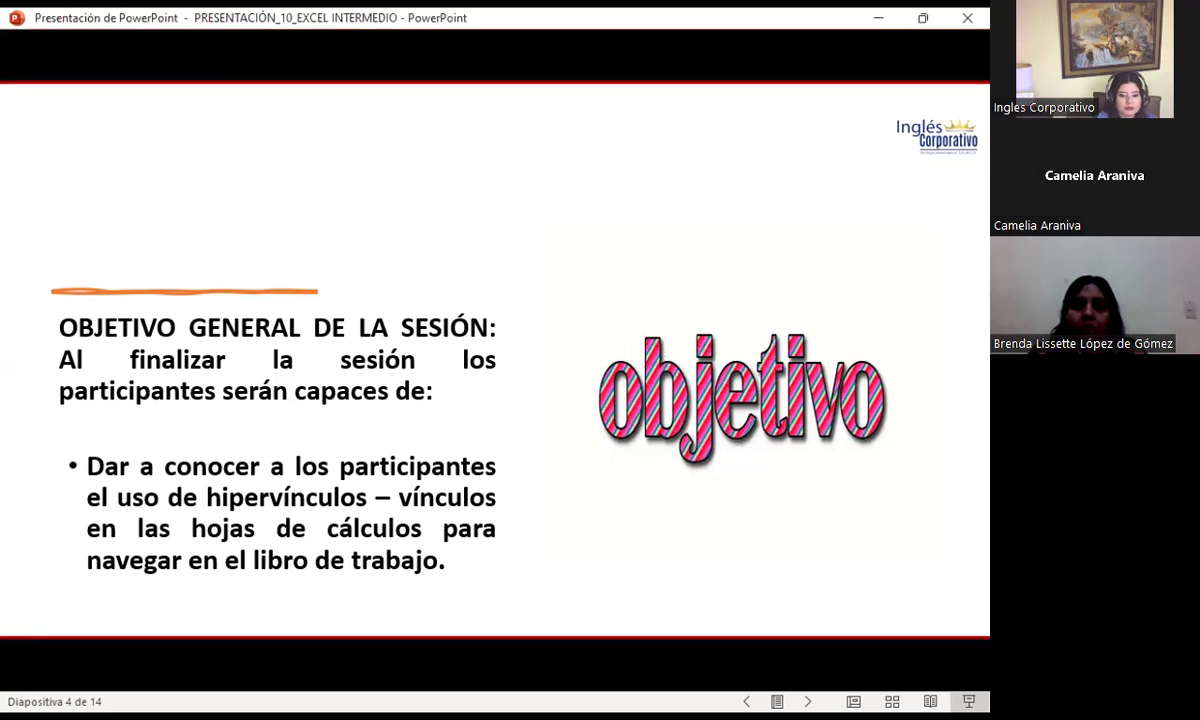
left_click(602, 545)
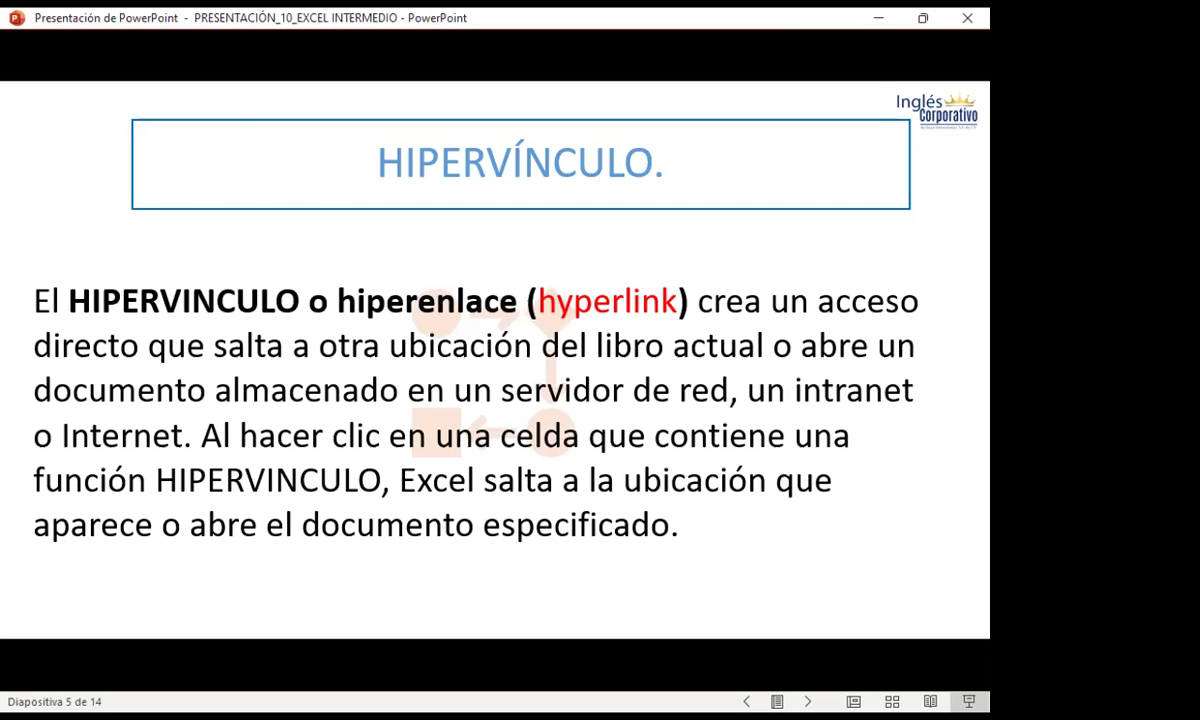
Advance the slideshow to slide 6, Vínculos
key("Right")
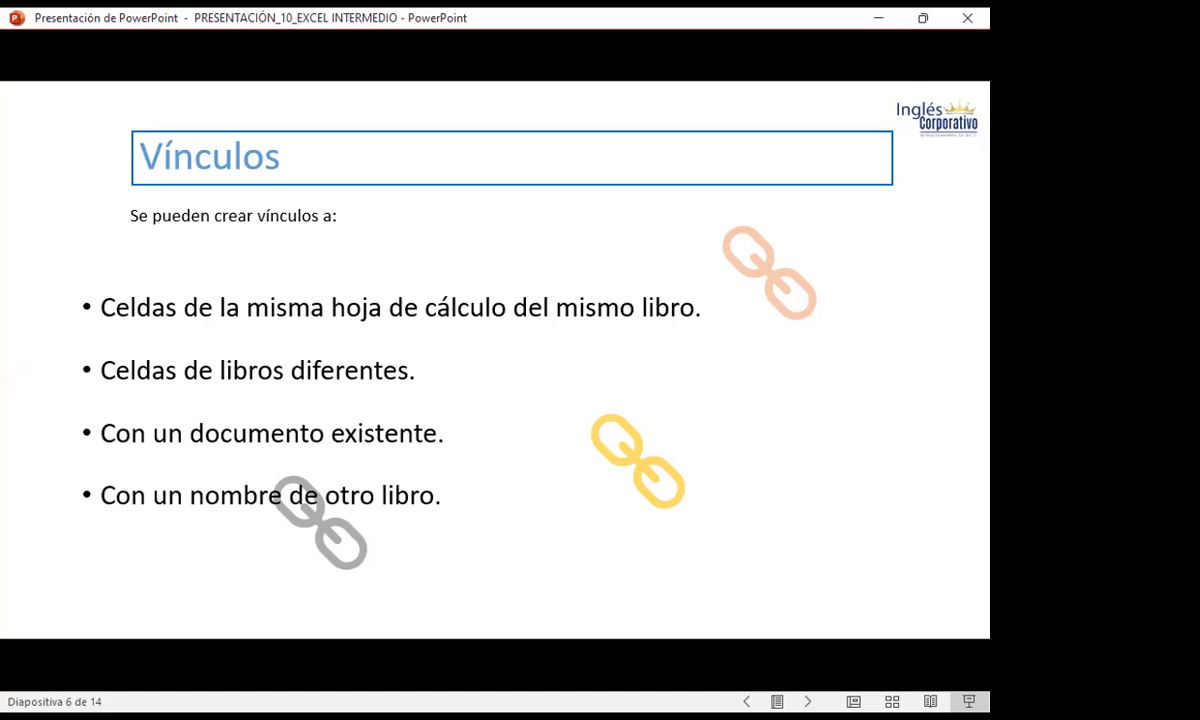
Advance the slideshow to slide 7, Crear un vínculo con un documento existente
key("Right")
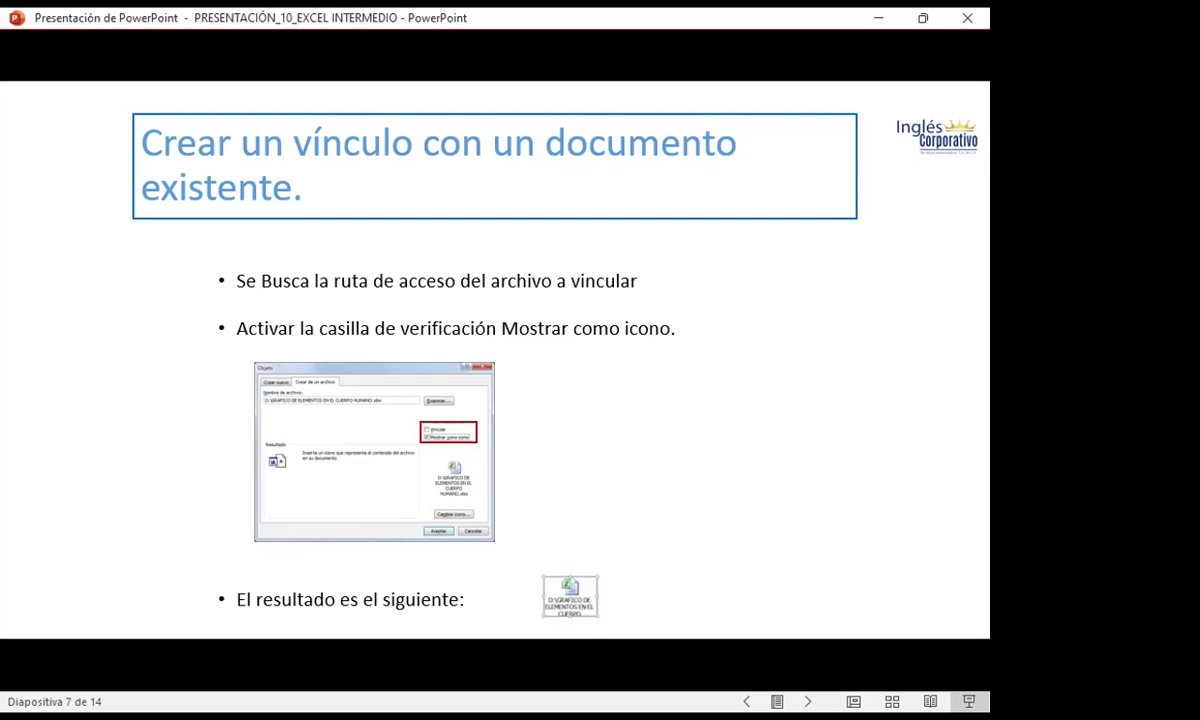
Advance the slideshow to slide 8, Insertar Objeto
key("Right")
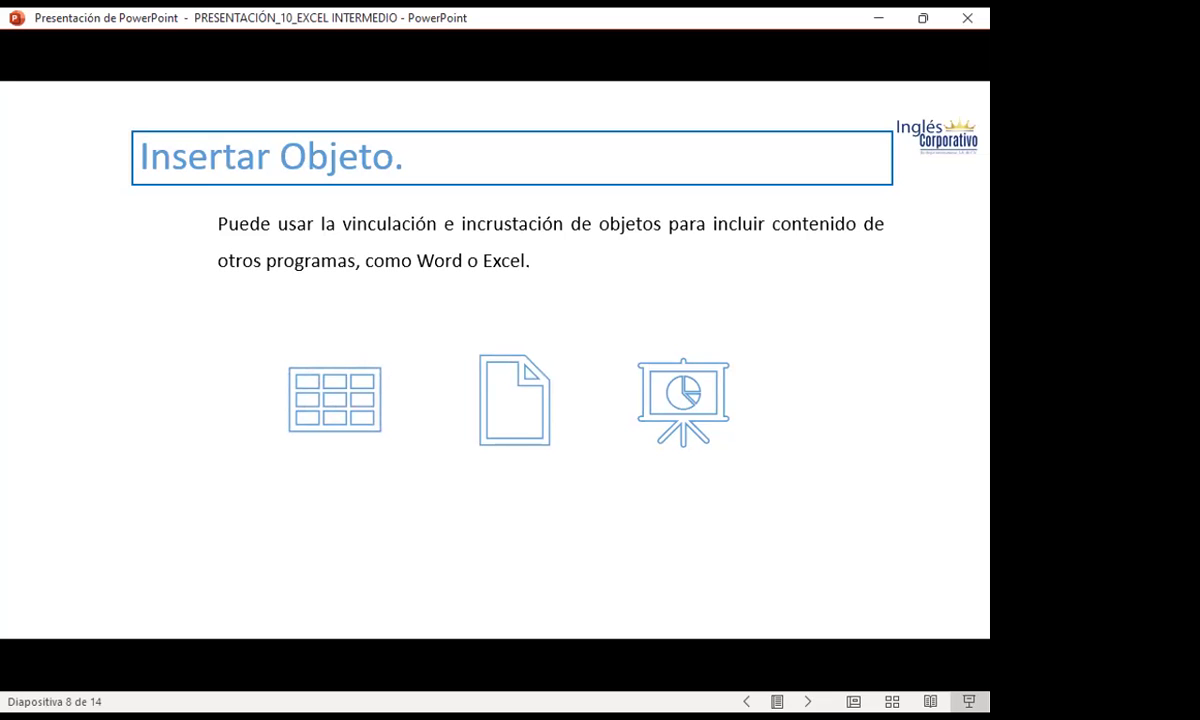
Advance the slideshow to slide 9, Realizar Ejercicios
key("Right")
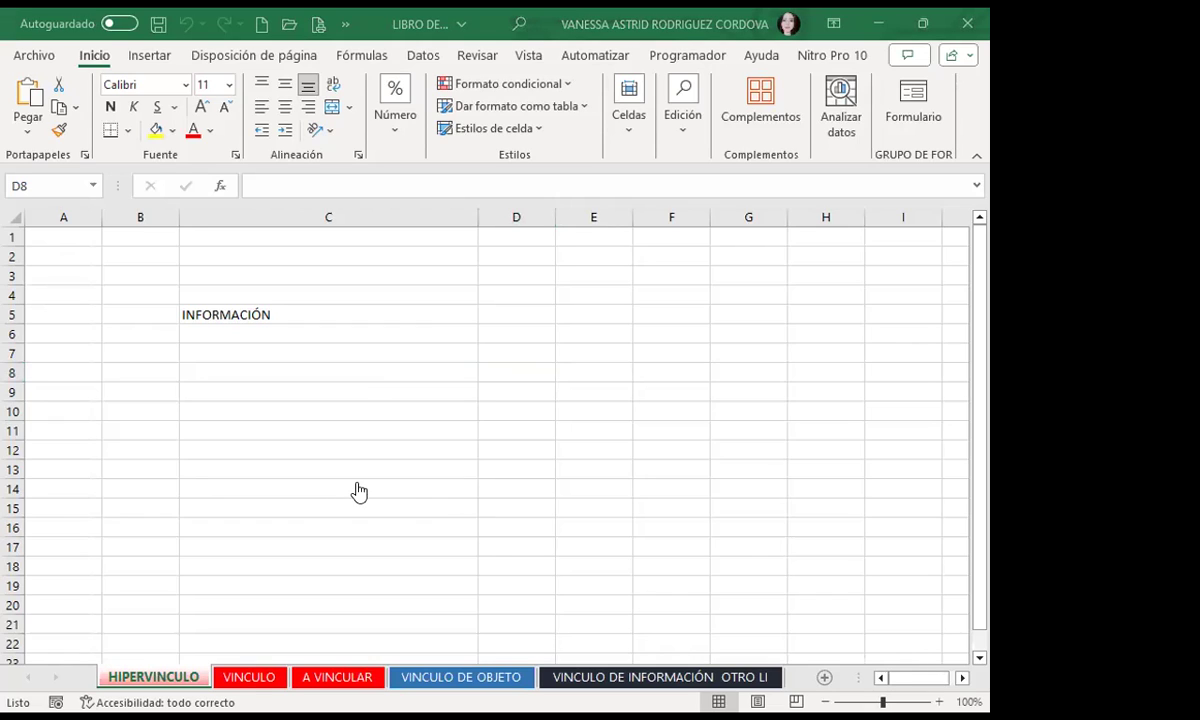
Select the INFORMACIÓN cell C5 on the HIPERVINCULO sheet and try Ctrl+K to add a hyperlink
left_click(325, 431)
left_click(273, 351)
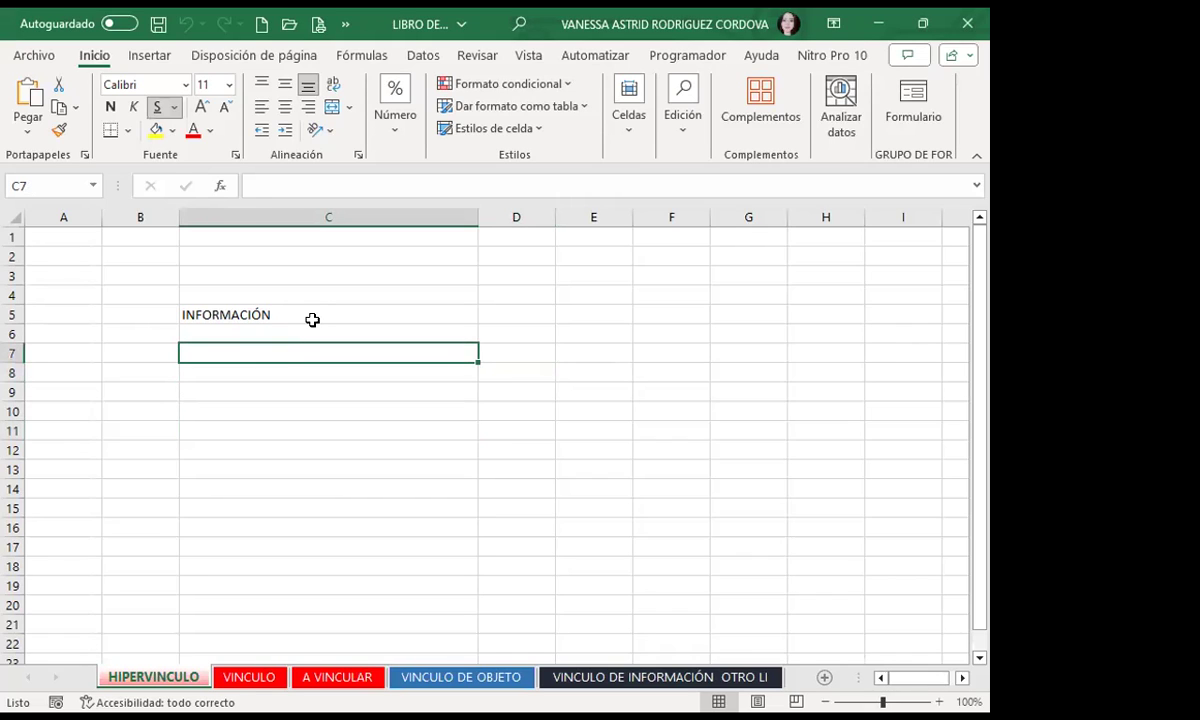
left_click(290, 318)
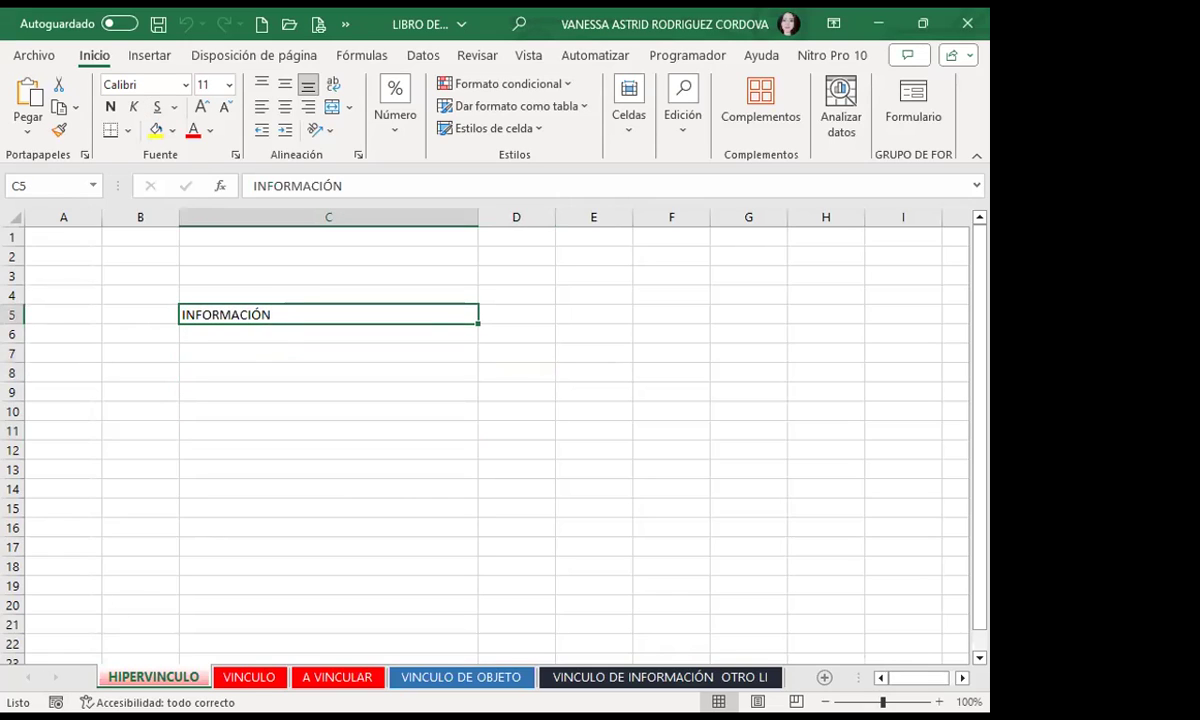
left_click(279, 425)
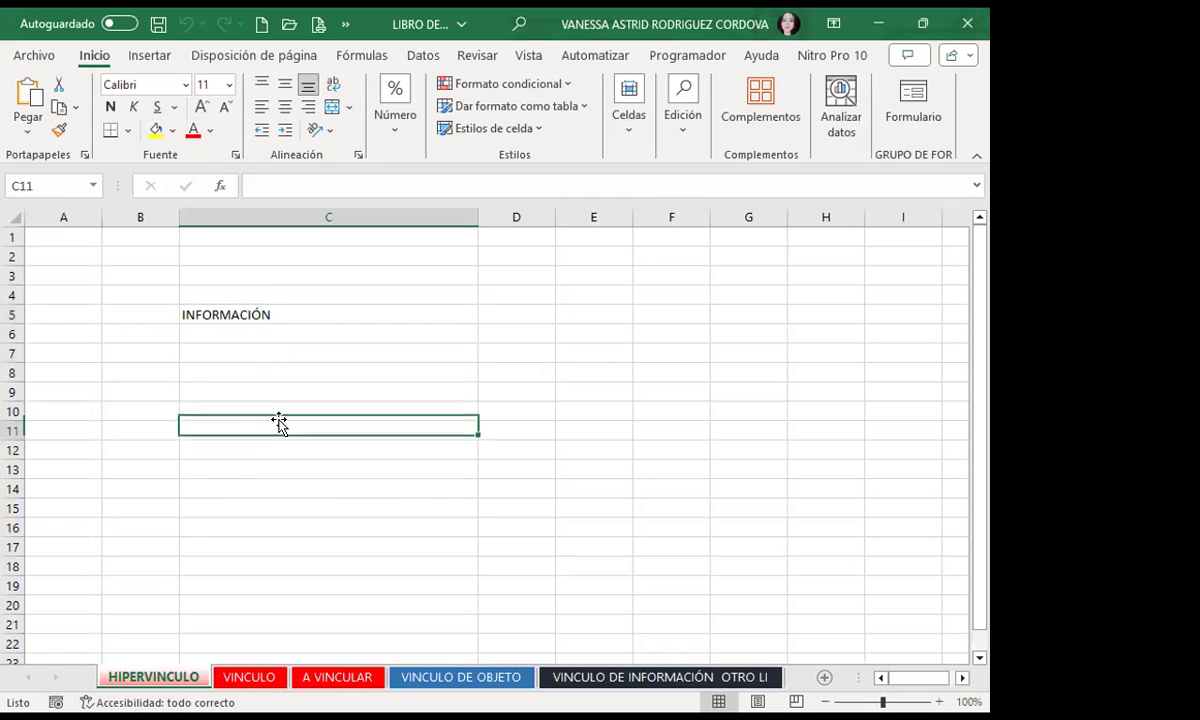
left_click(333, 316)
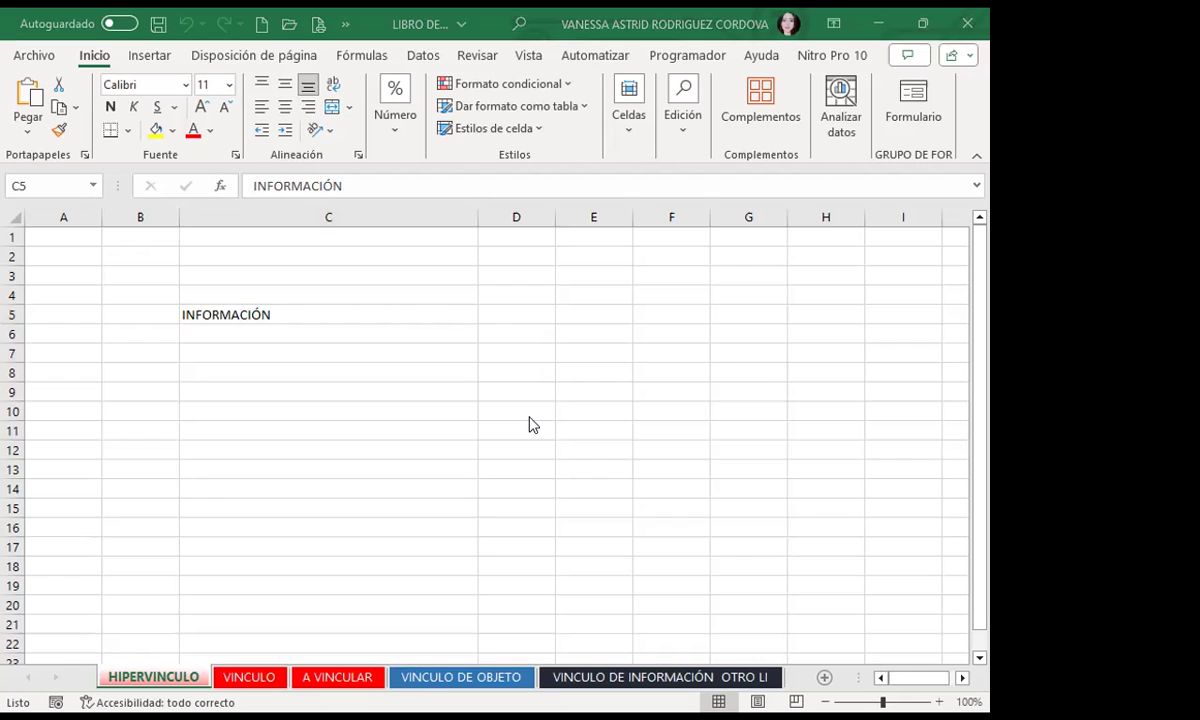
left_click(301, 331)
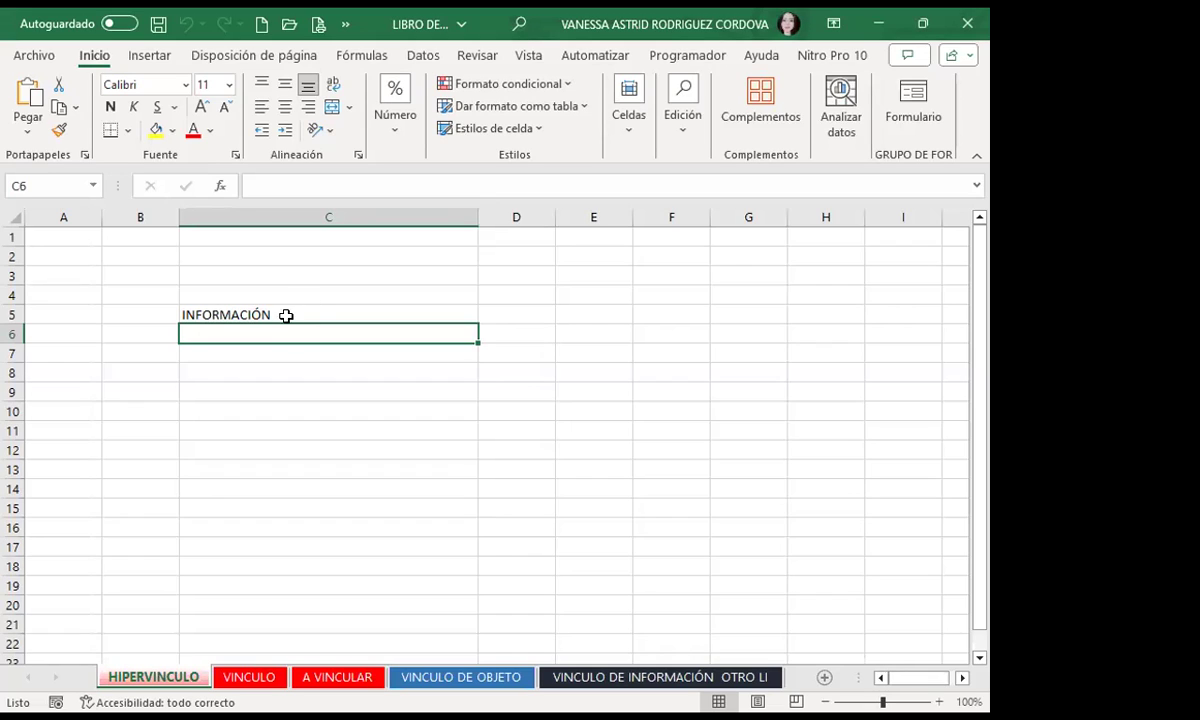
left_click(290, 311)
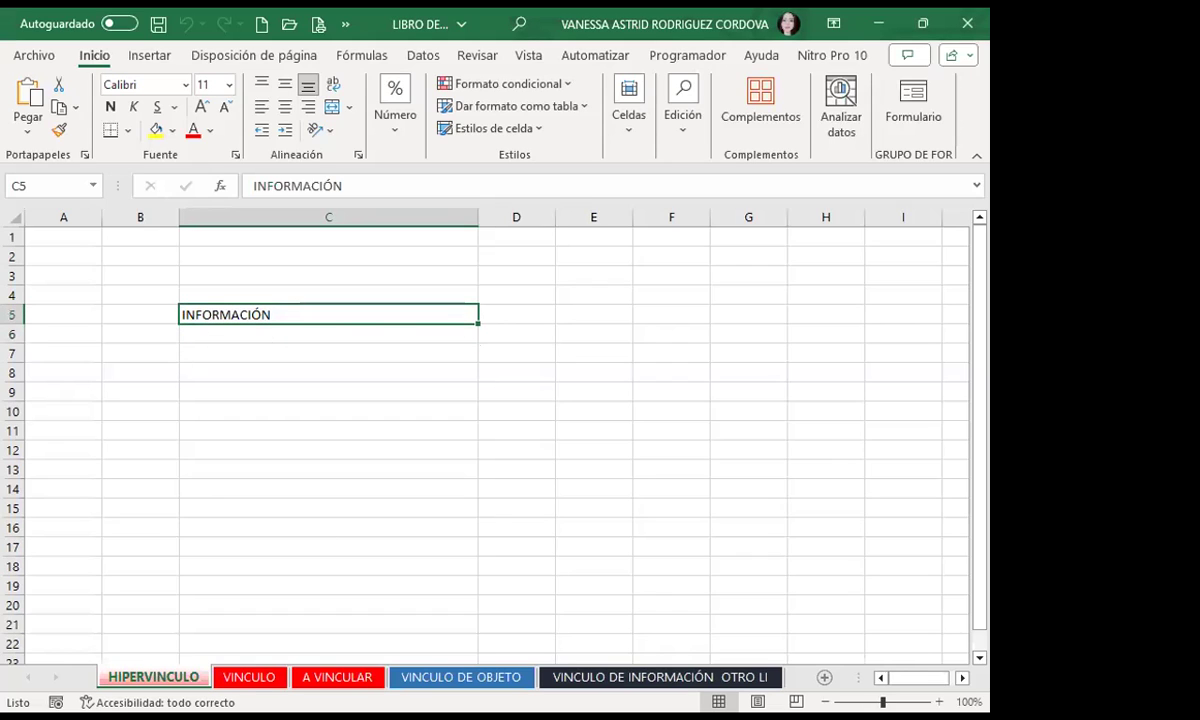
key("ctrl+k")
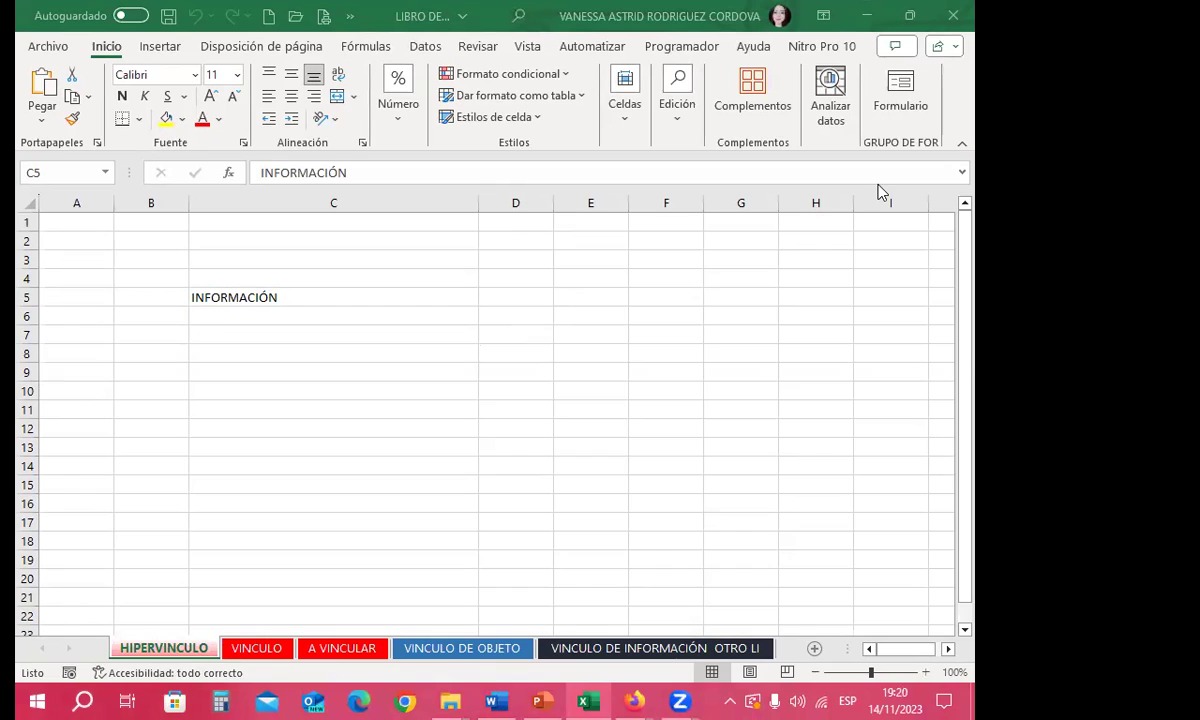
left_click(295, 297)
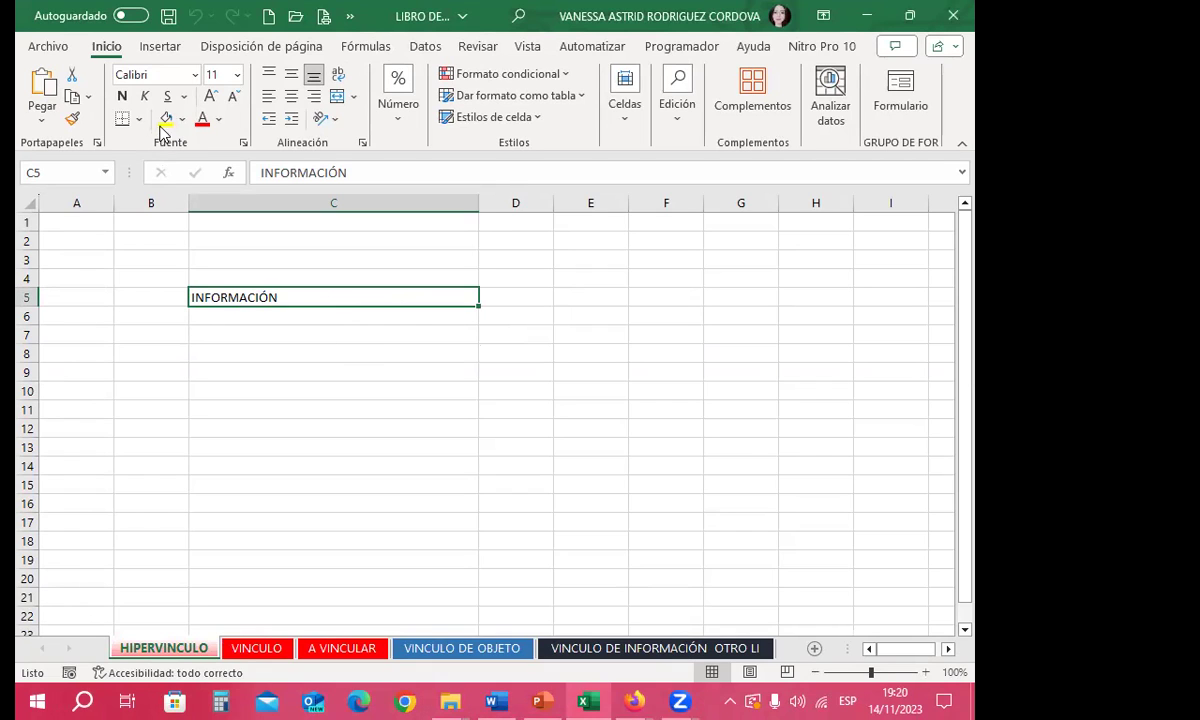
left_click(160, 48)
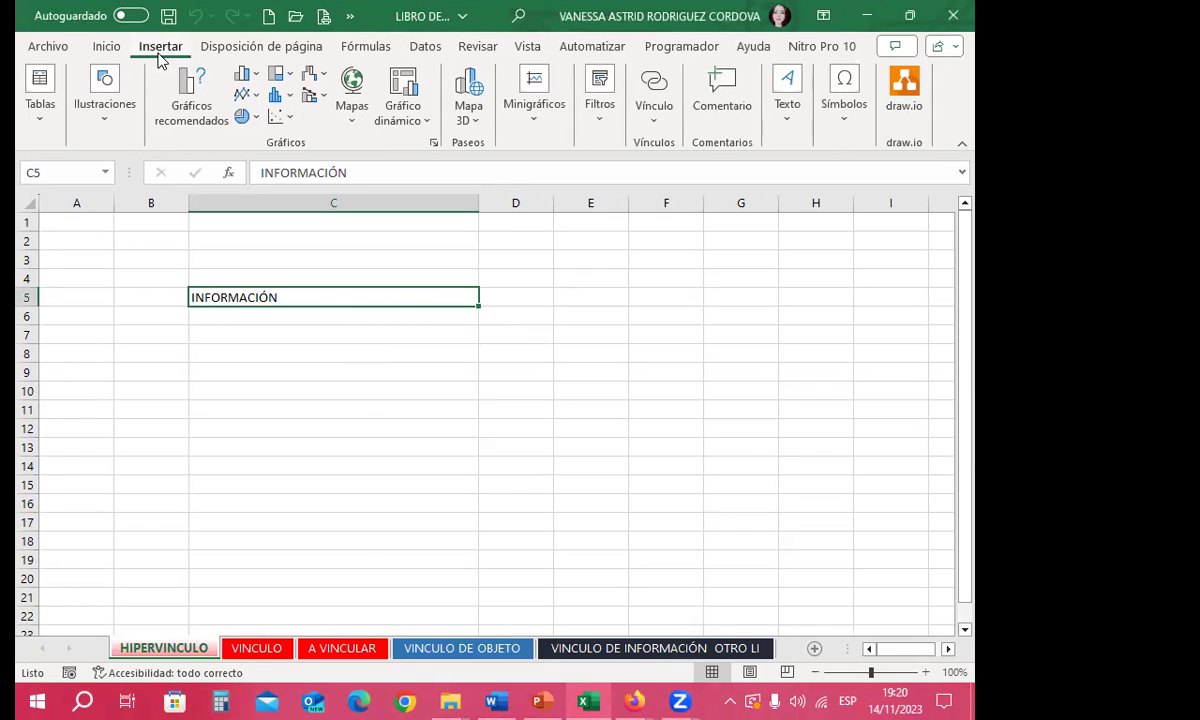
left_click(659, 84)
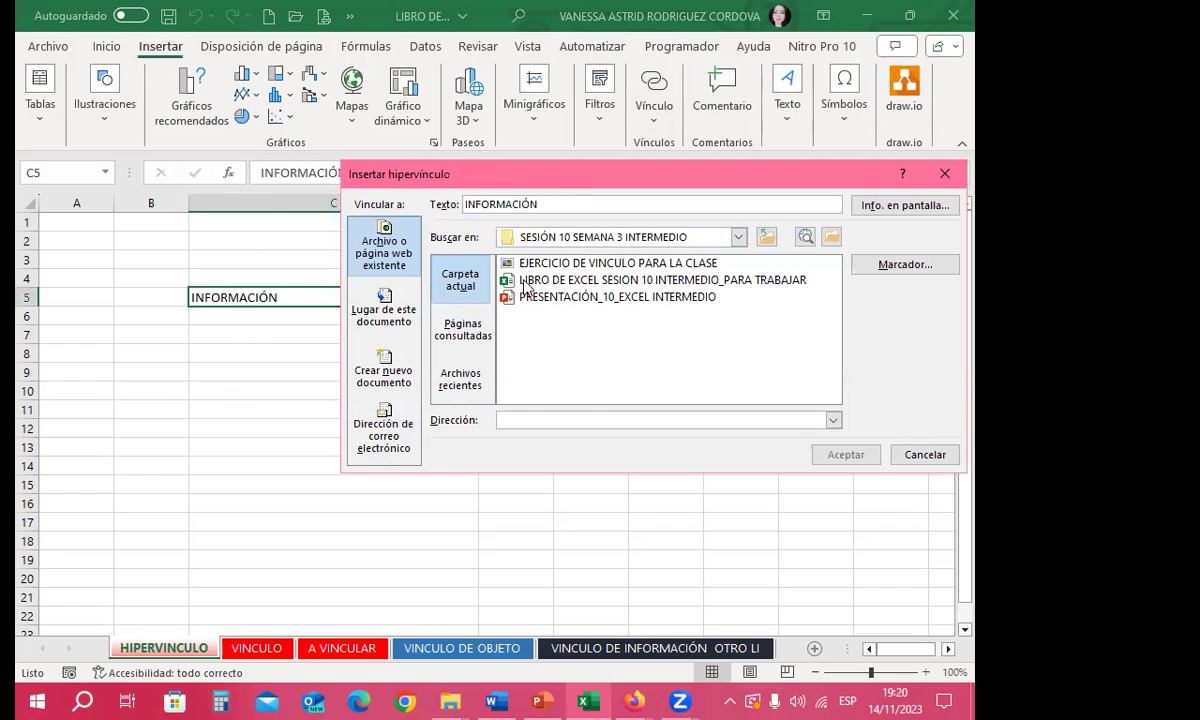
left_click(520, 422)
type("https://online.inglescorporativo.net/dashboard")
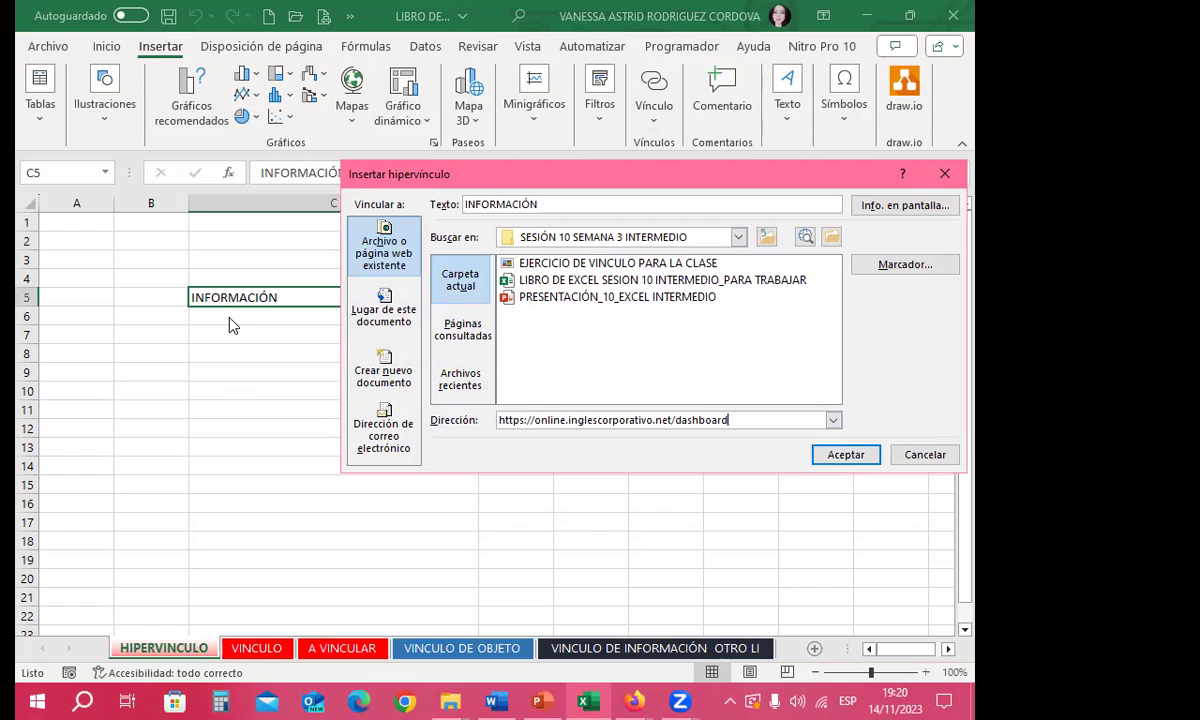
left_click(835, 455)
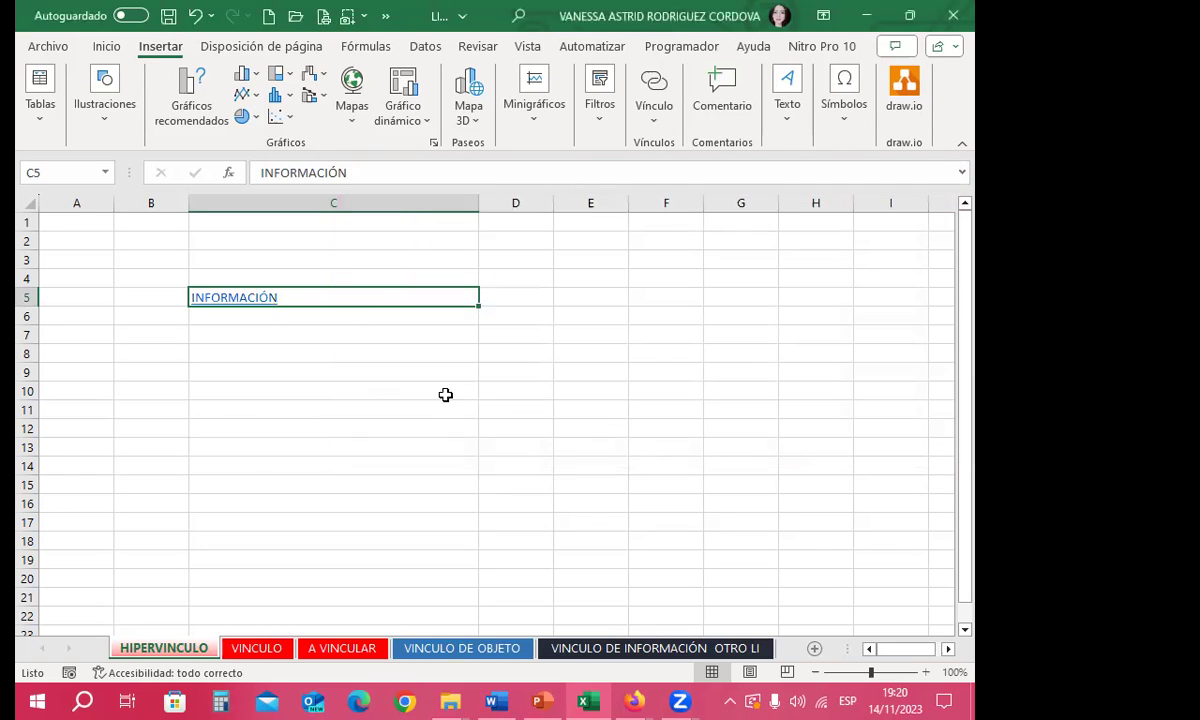
left_click(281, 353)
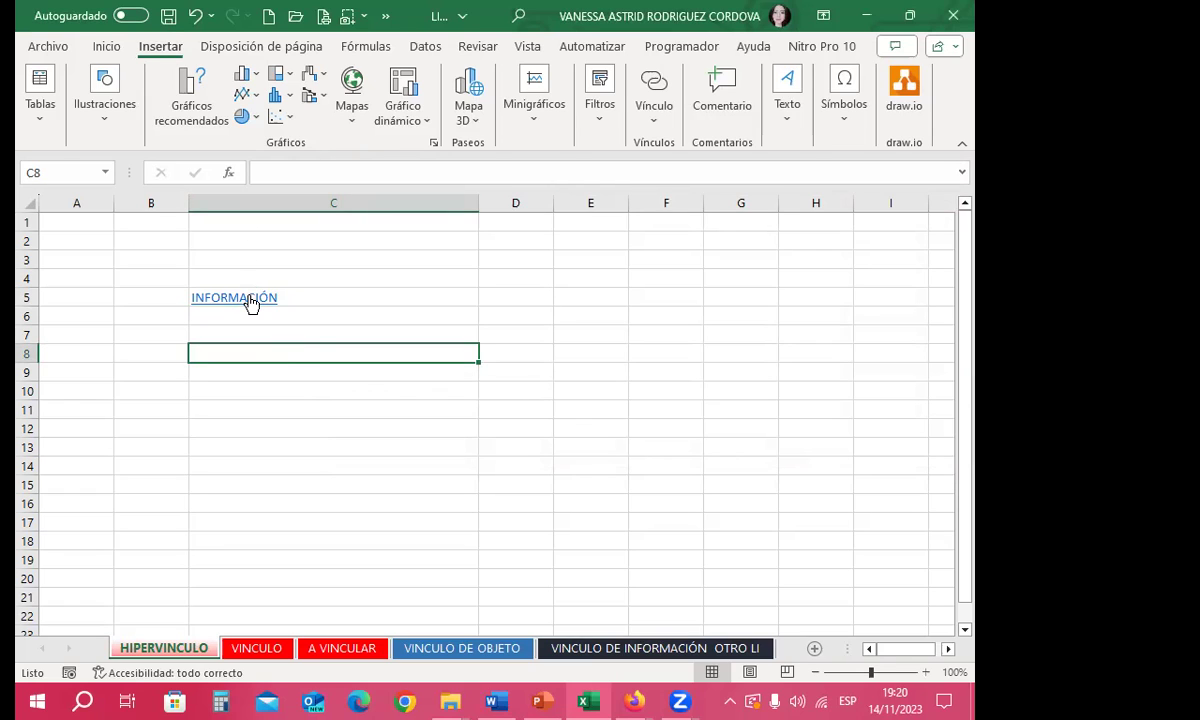
mouse_move(251, 305)
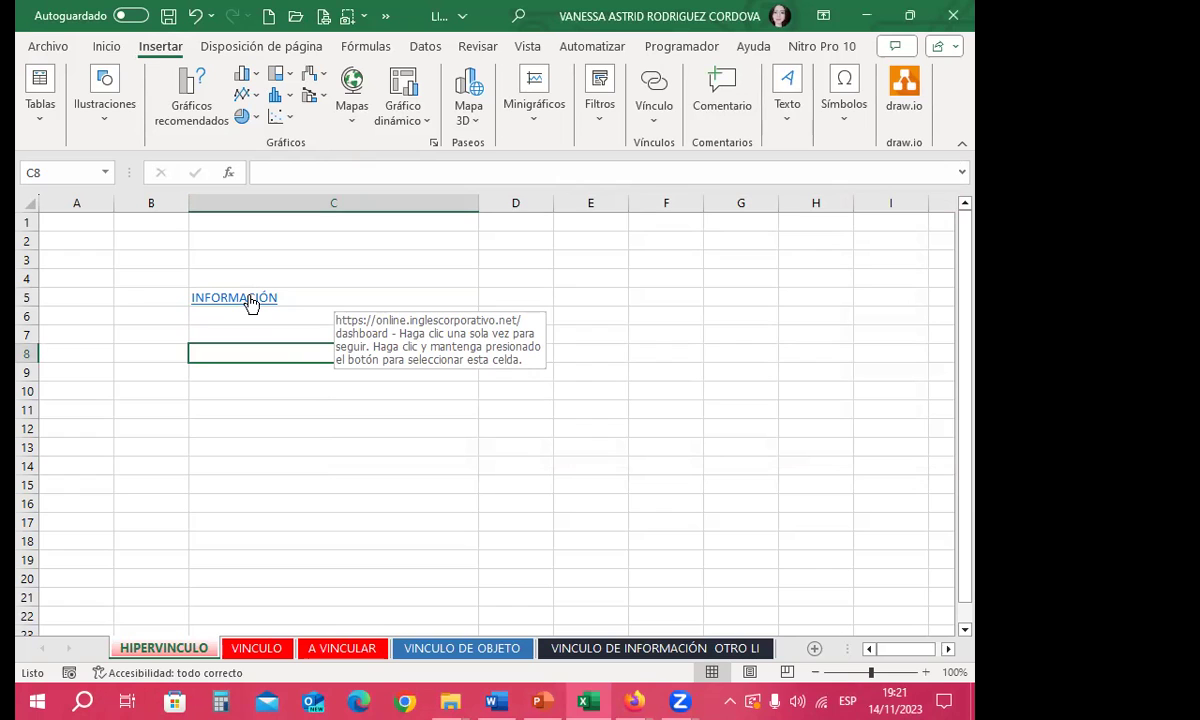
Follow the INFORMACIÓN link to the Inglés Corporativo dashboard, then minimize Firefox
left_click(250, 300)
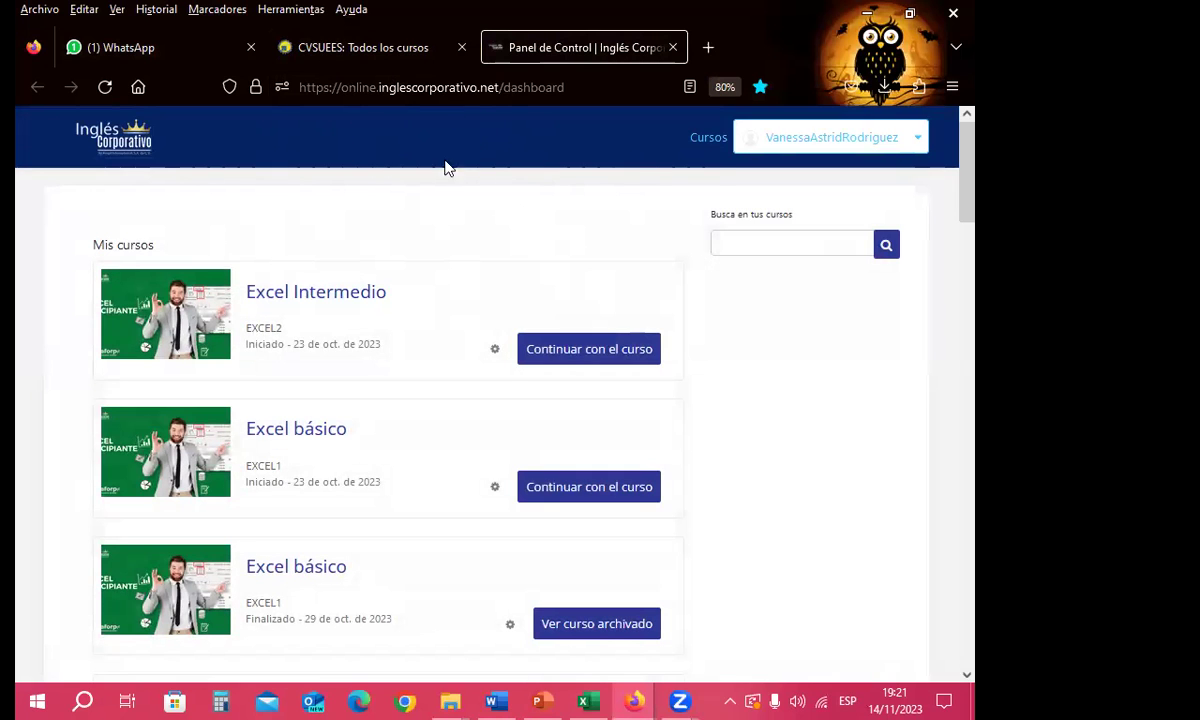
left_click(877, 14)
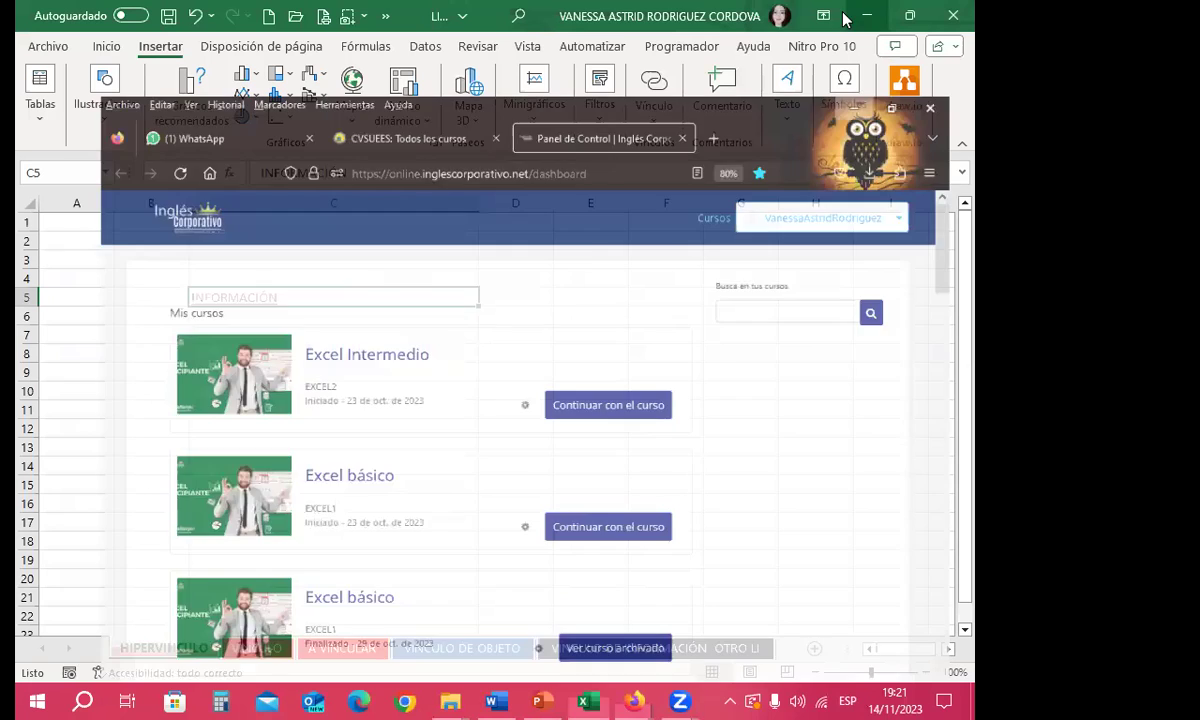
left_click(282, 367)
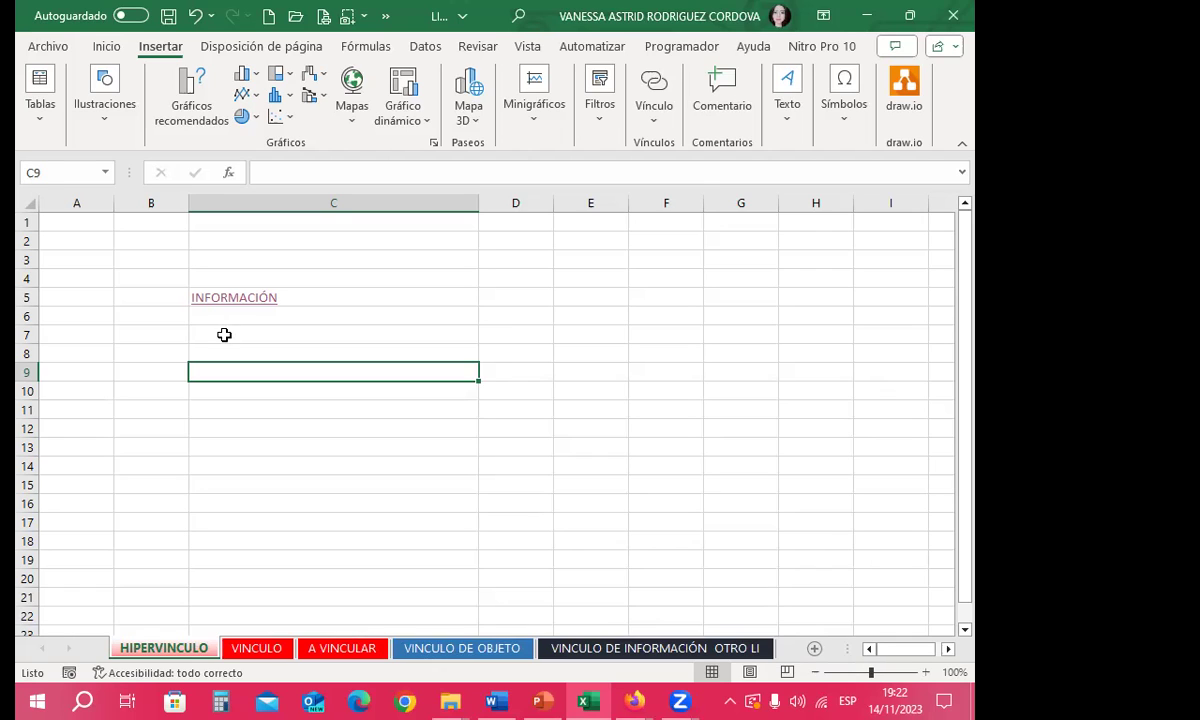
left_click(224, 335)
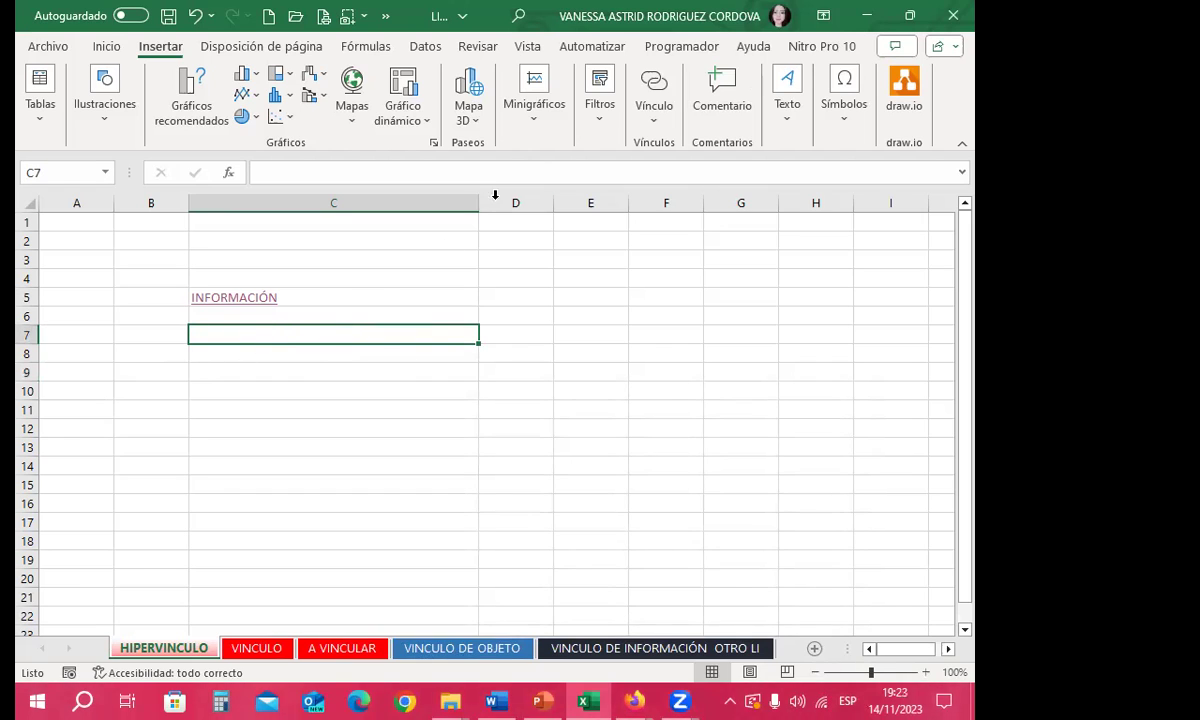
Give C7 a hyperlink to the pasted dashboard URL and follow it into Firefox
left_click(655, 85)
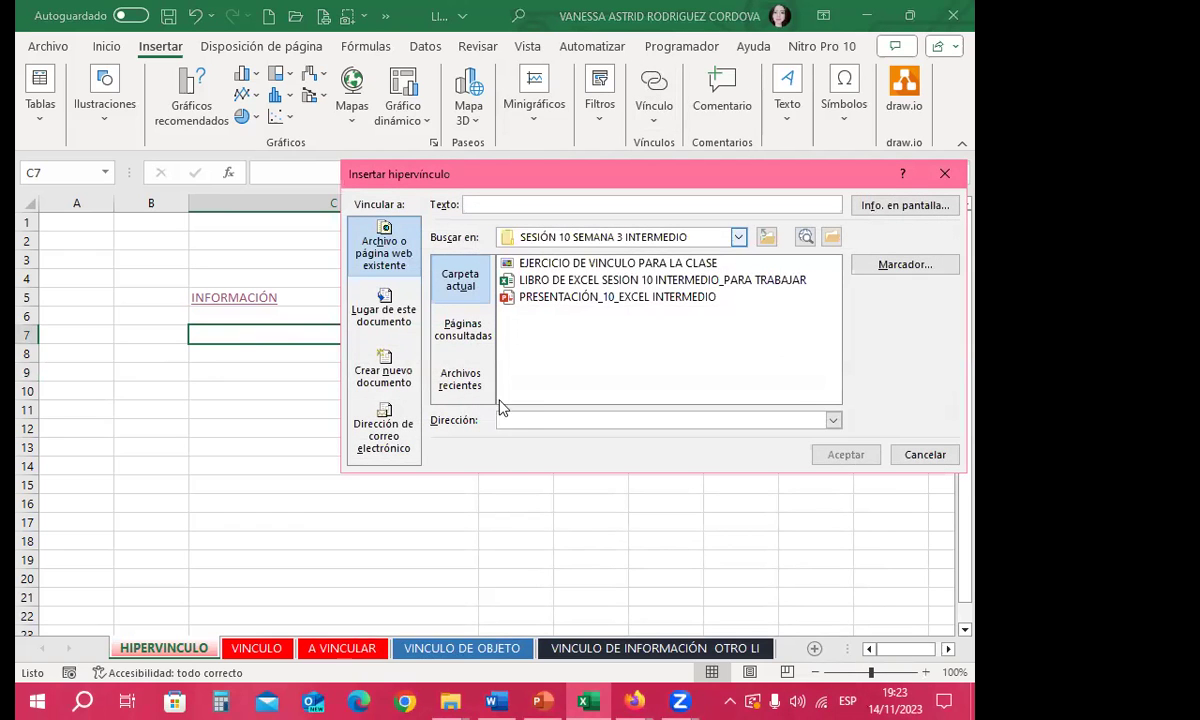
type("https://online.inglescorporativo.net/dashboard")
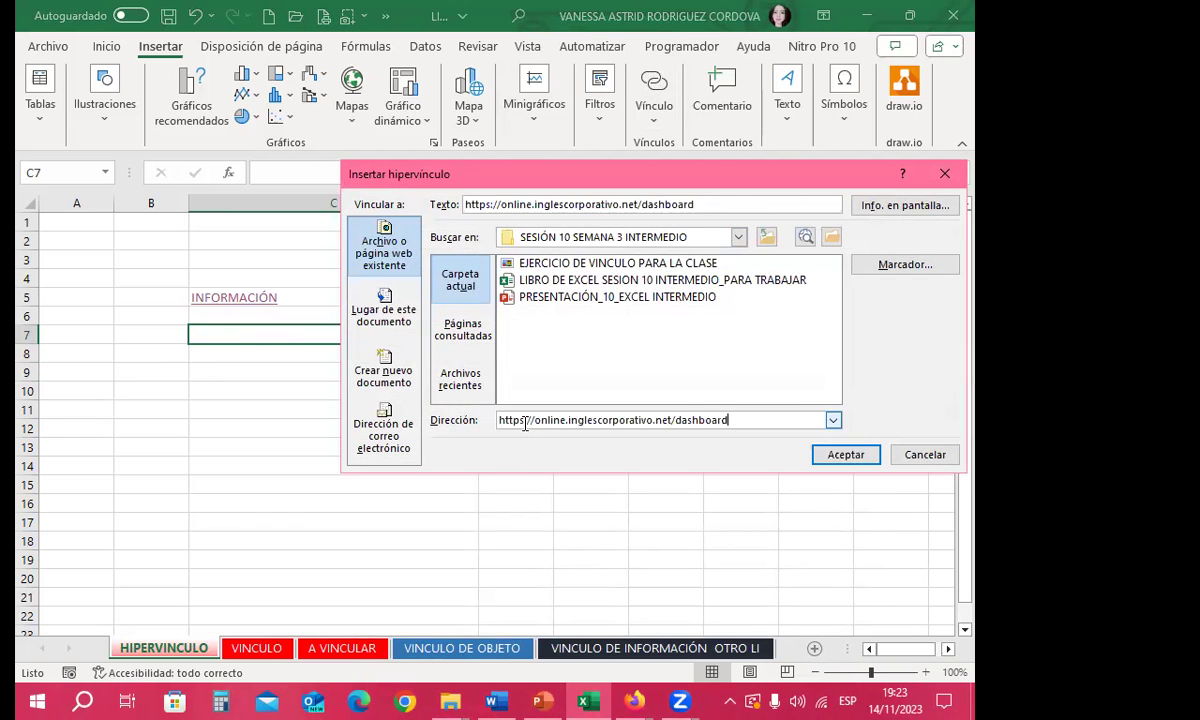
left_click(846, 456)
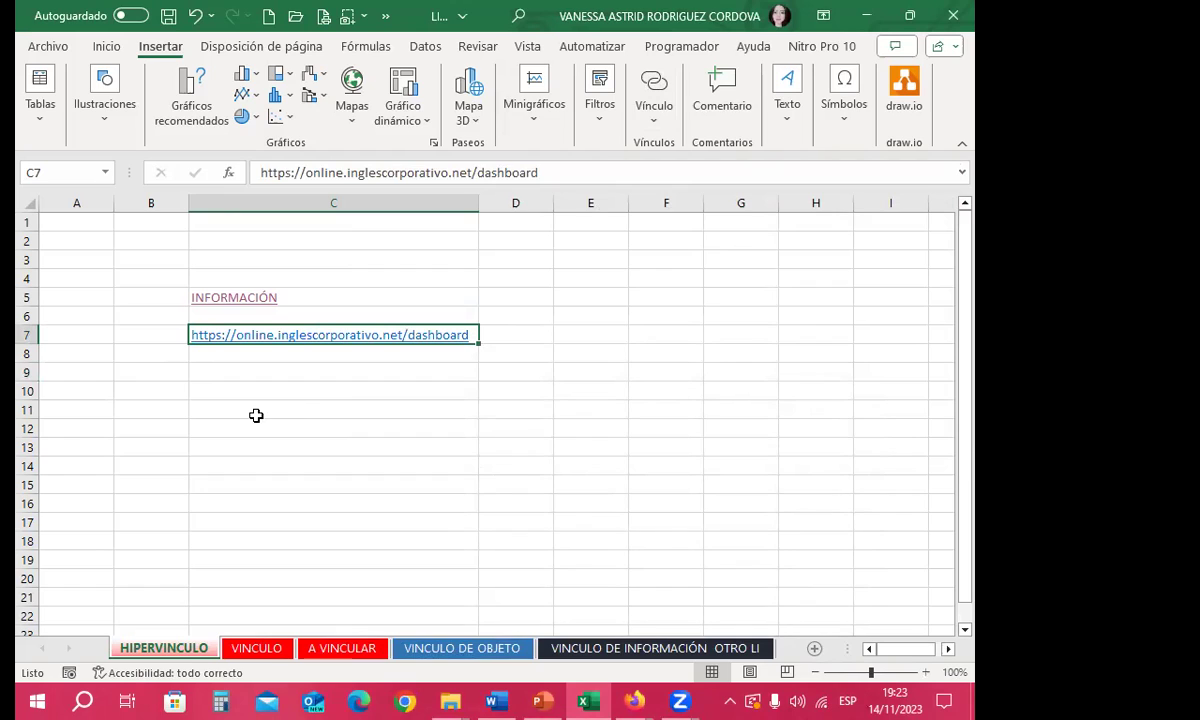
left_click(266, 418)
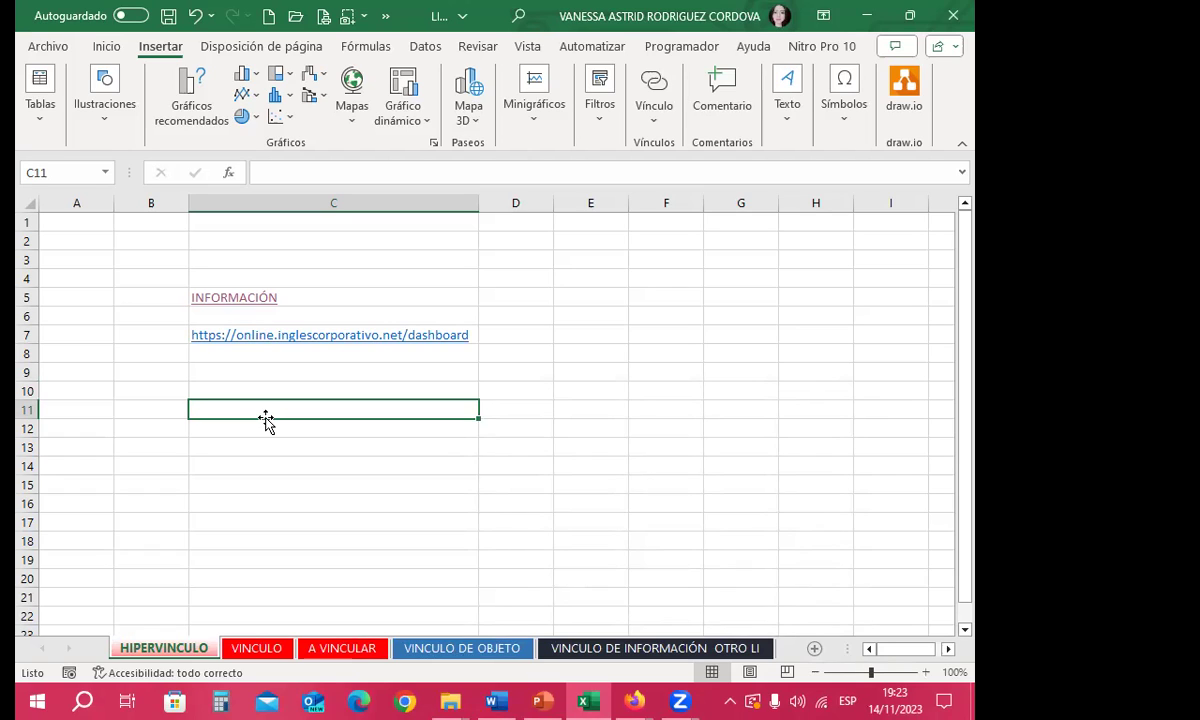
left_click(268, 344)
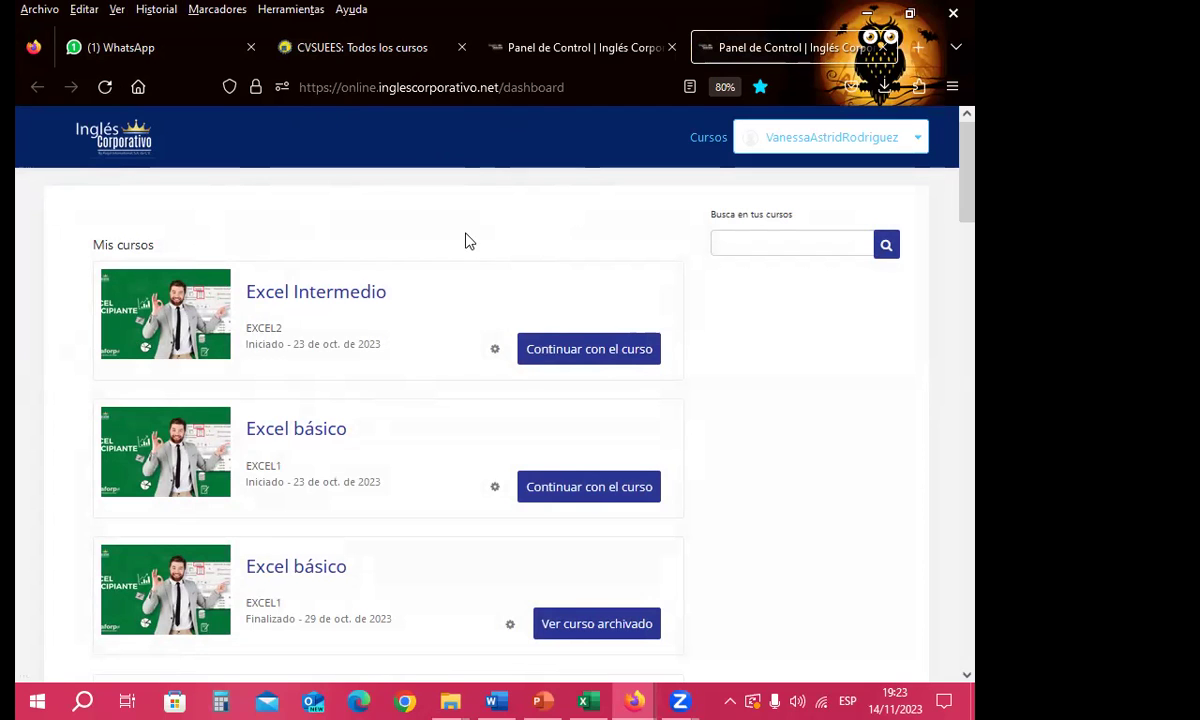
Scroll through the dashboard's Excel course list, then minimize Firefox to return to the workbook
scroll(396, 435, "down", 4)
scroll(396, 445, "up", 4)
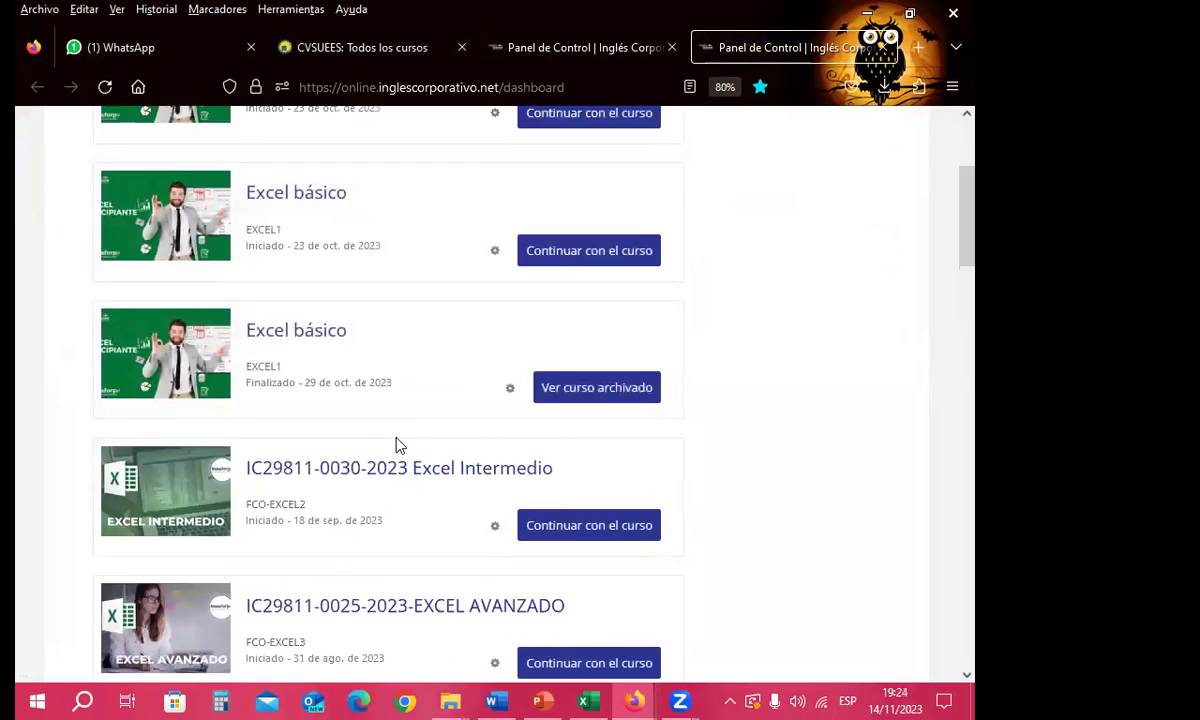
left_click(868, 12)
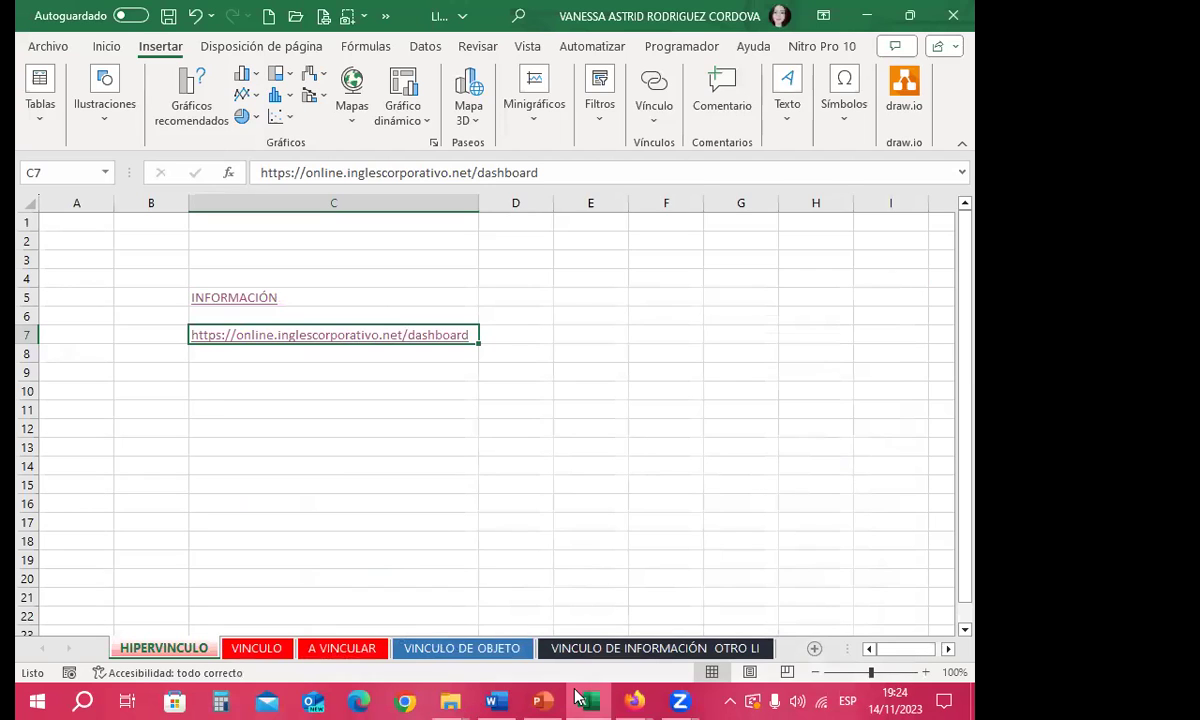
left_click(578, 699)
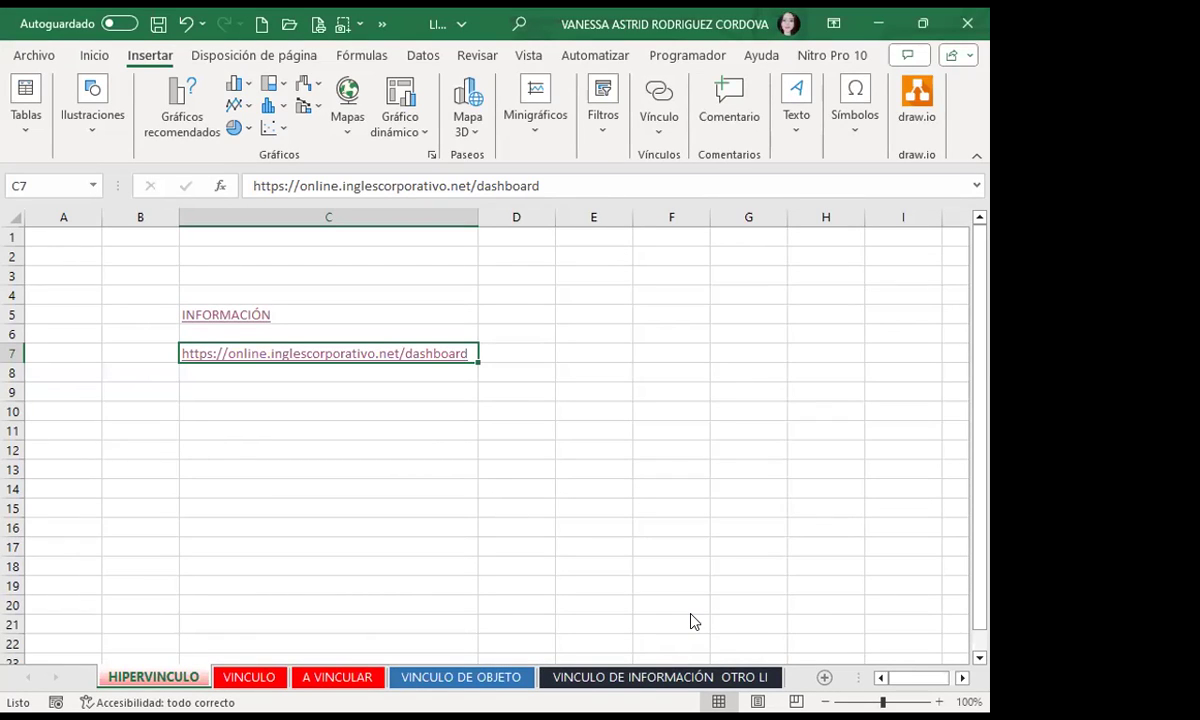
Switch to the VINCULO sheet and select the MÁLAGA delegation cell E15 in the employee table
left_click(250, 677)
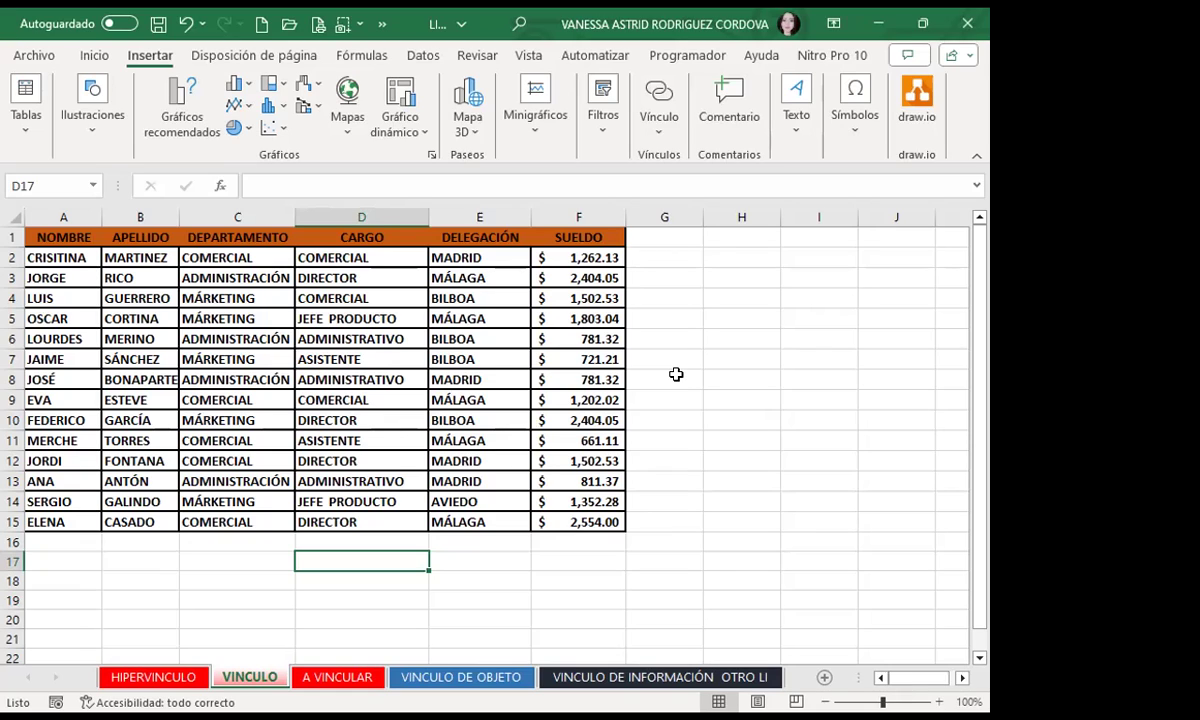
left_click(457, 520)
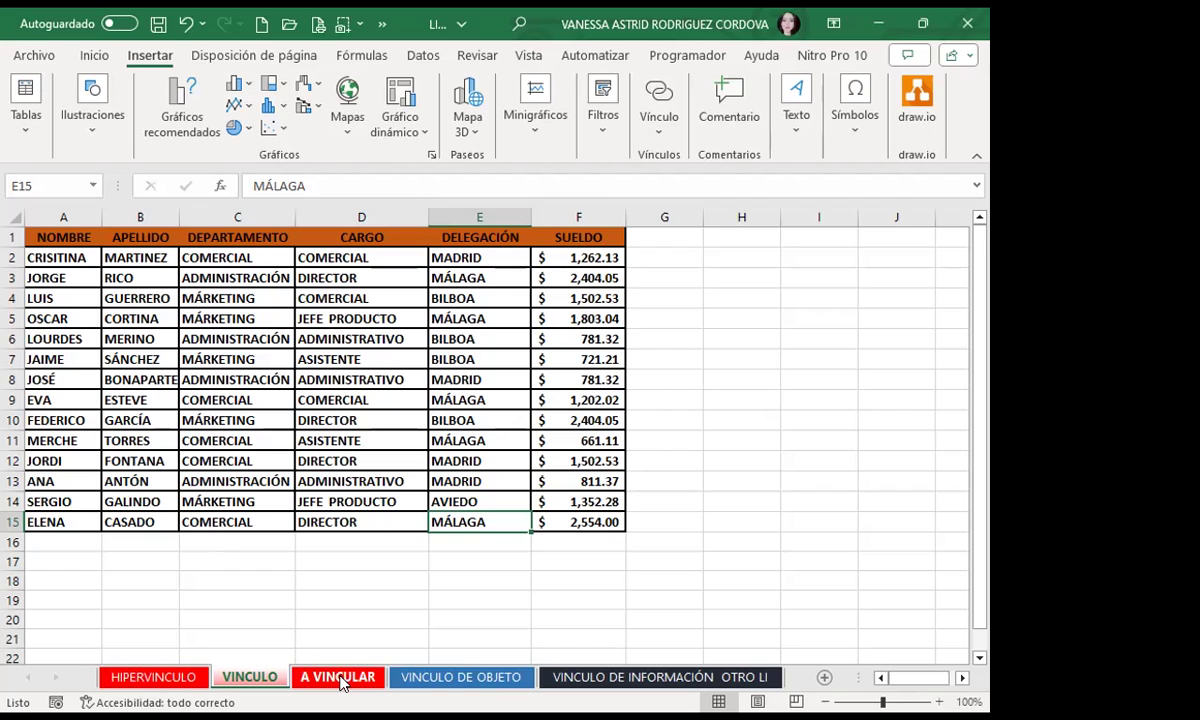
On A VINCULAR, enter =VINCULO!A1 in A1 by pointing at VINCULO's NOMBRE header
left_click(340, 680)
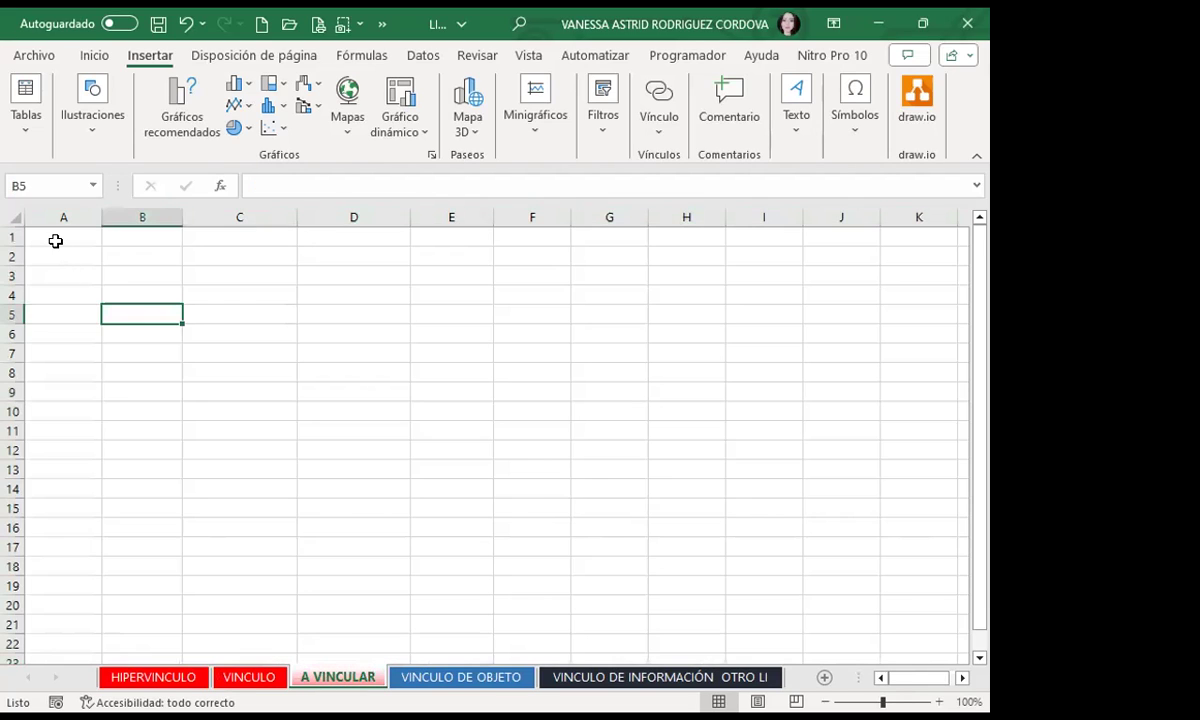
left_click(57, 237)
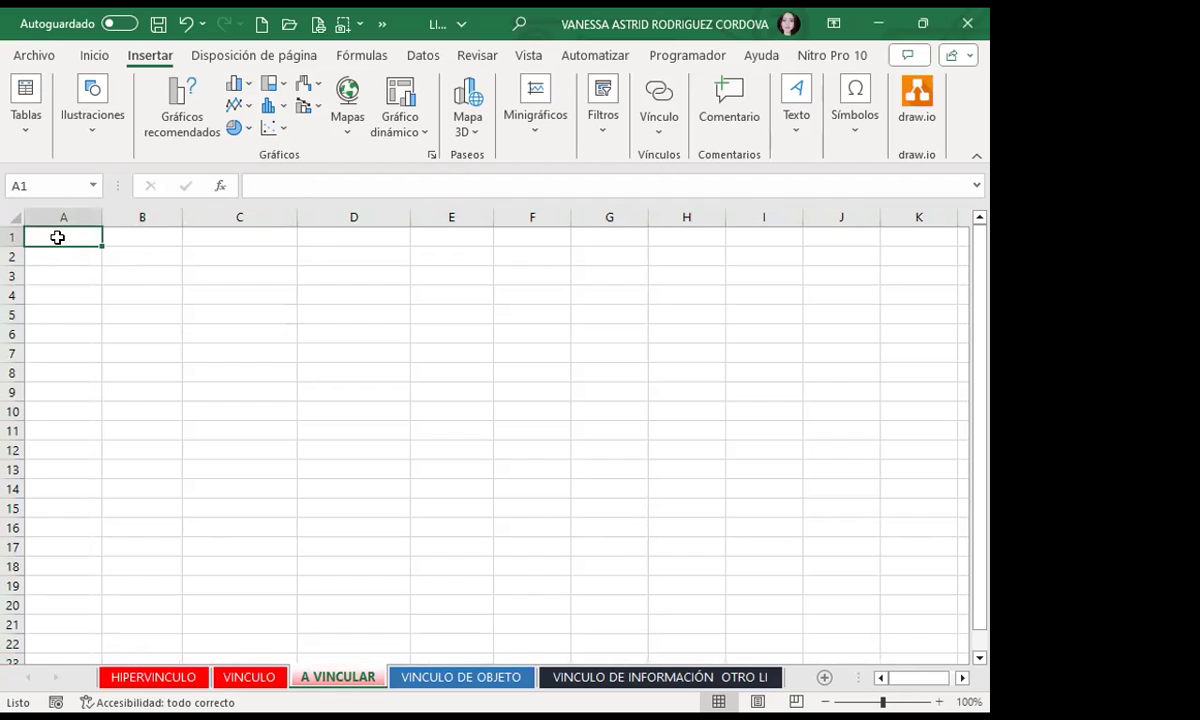
type("=")
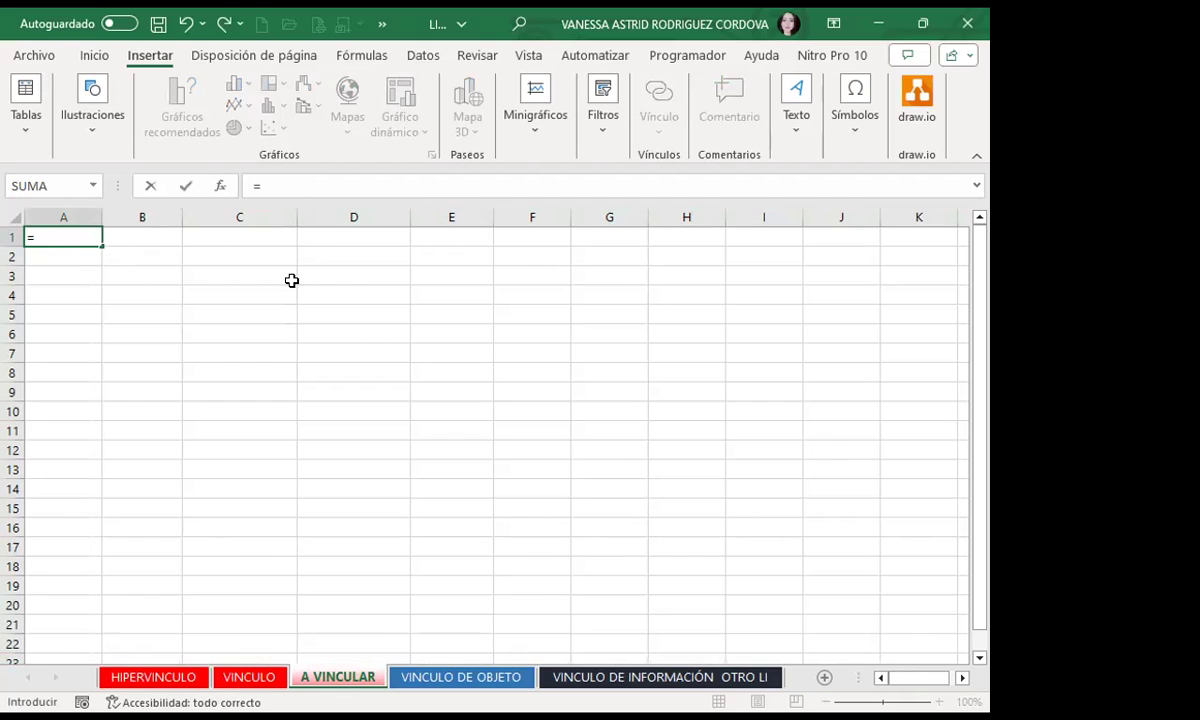
left_click(262, 688)
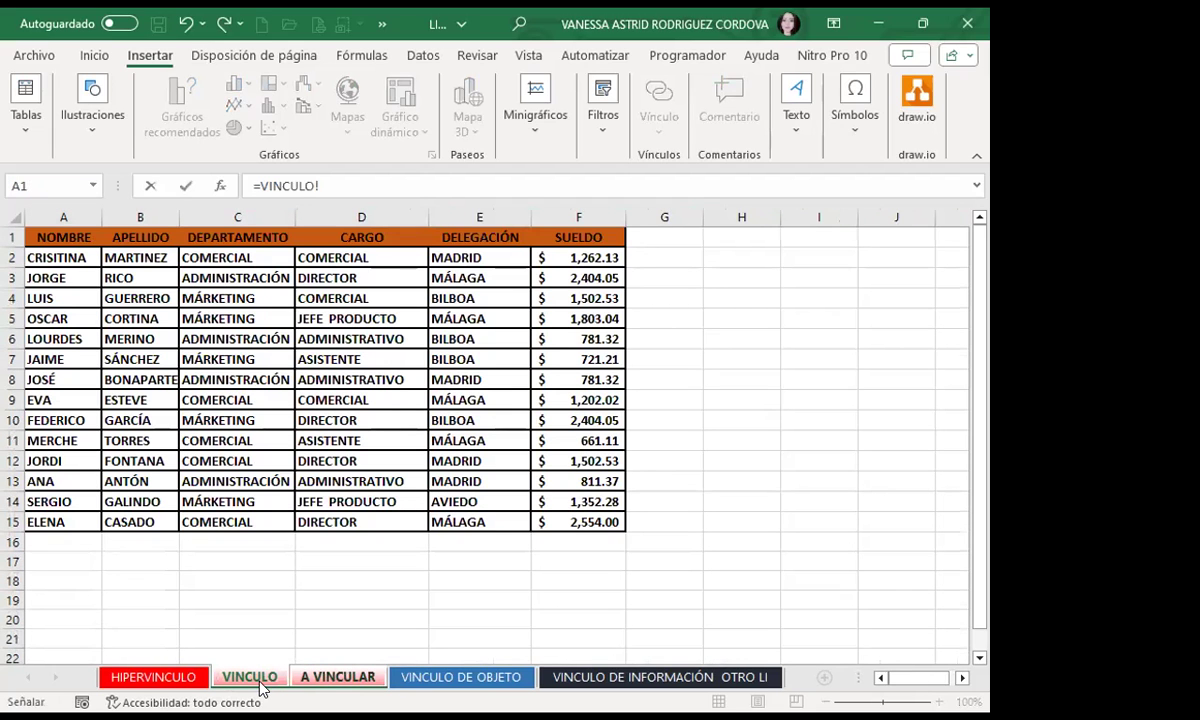
left_click(47, 236)
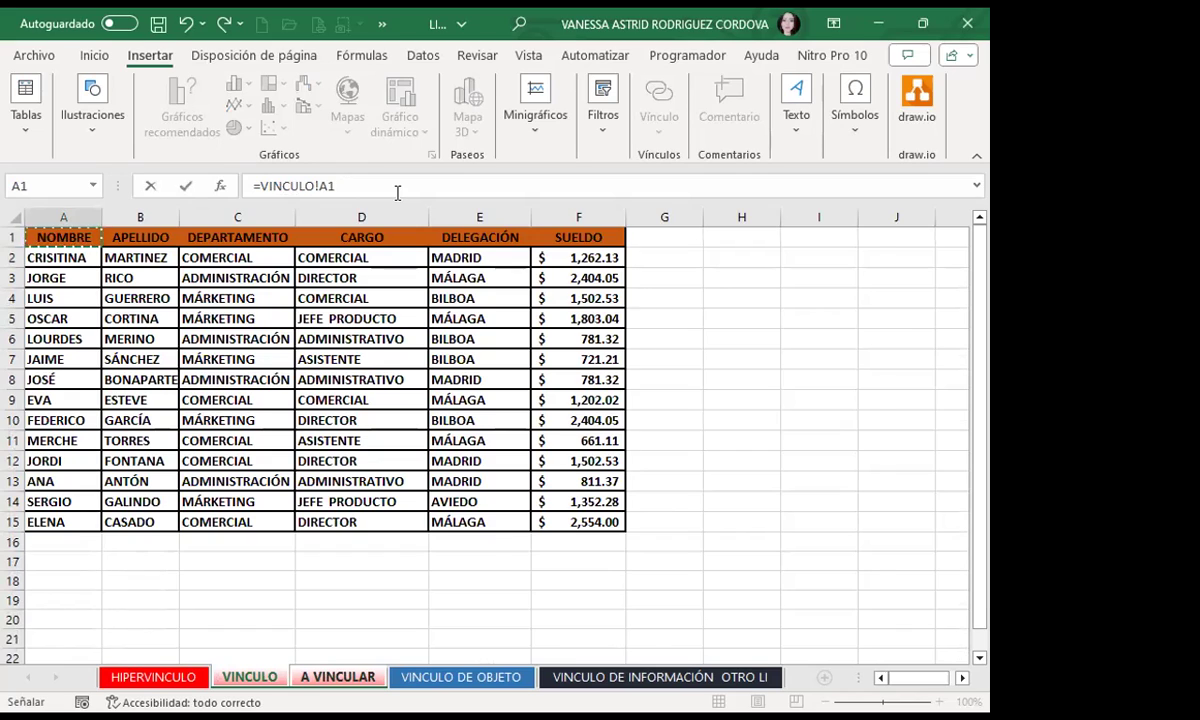
key("Return")
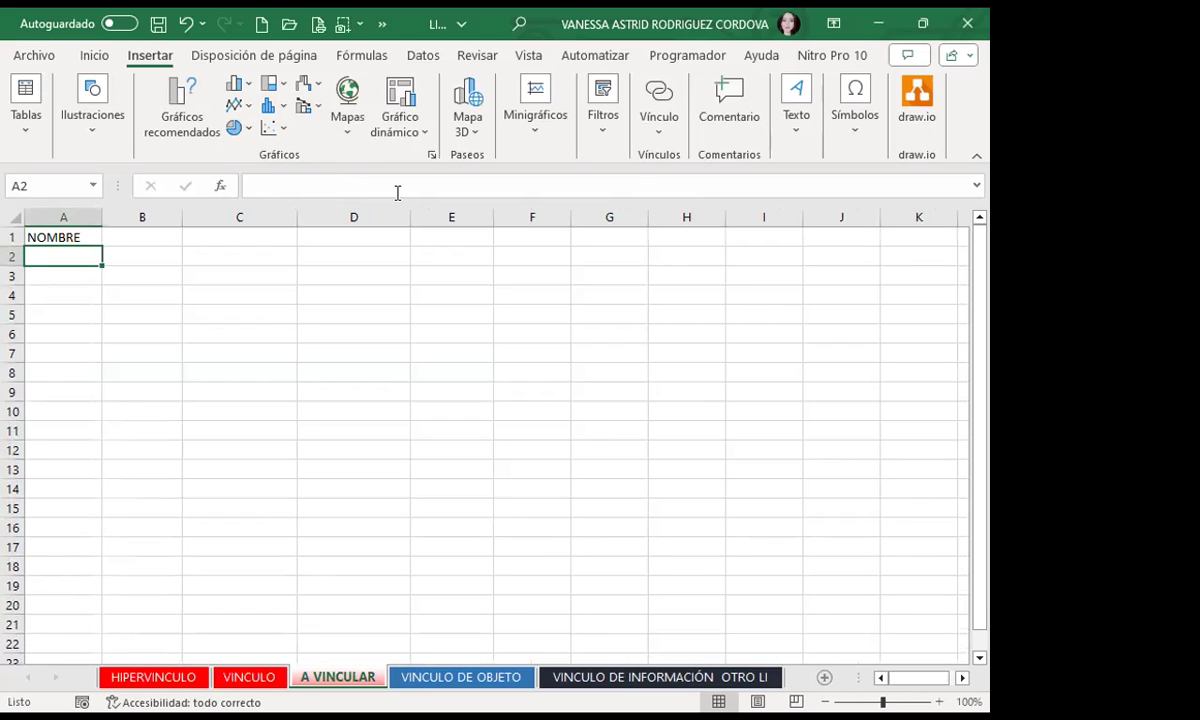
Fill the link formula from A1 down to row 13 and across to column F
left_click(88, 236)
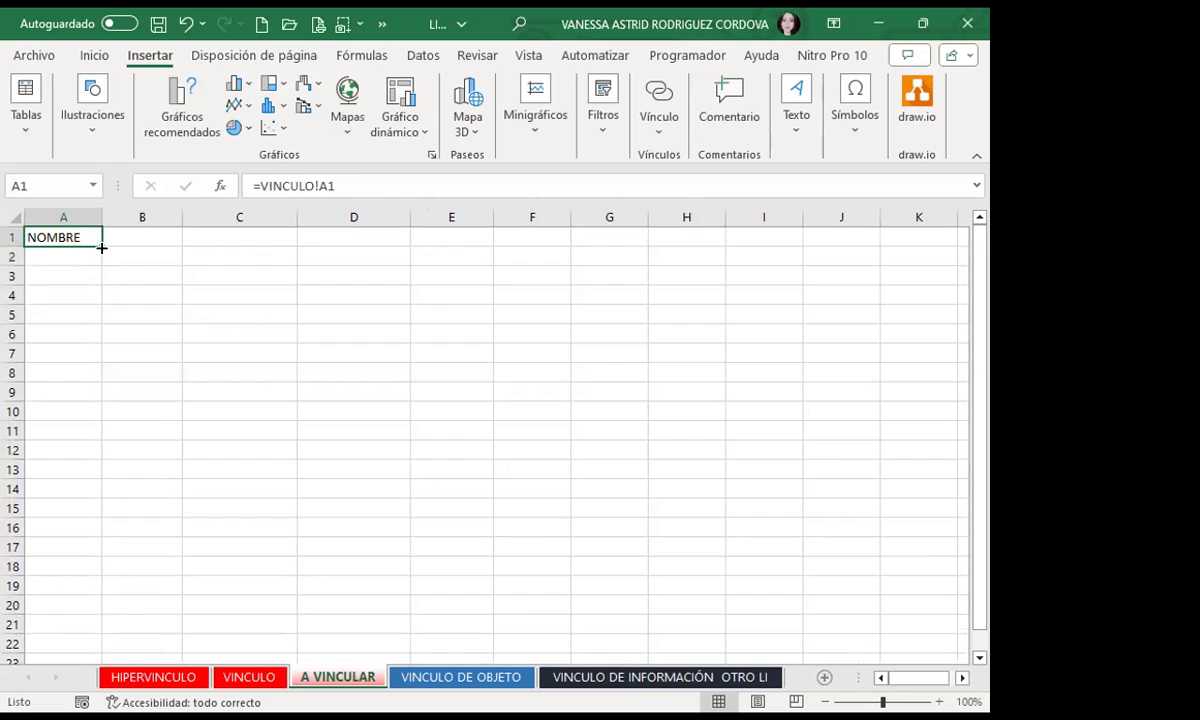
left_click_drag(101, 247, 103, 478)
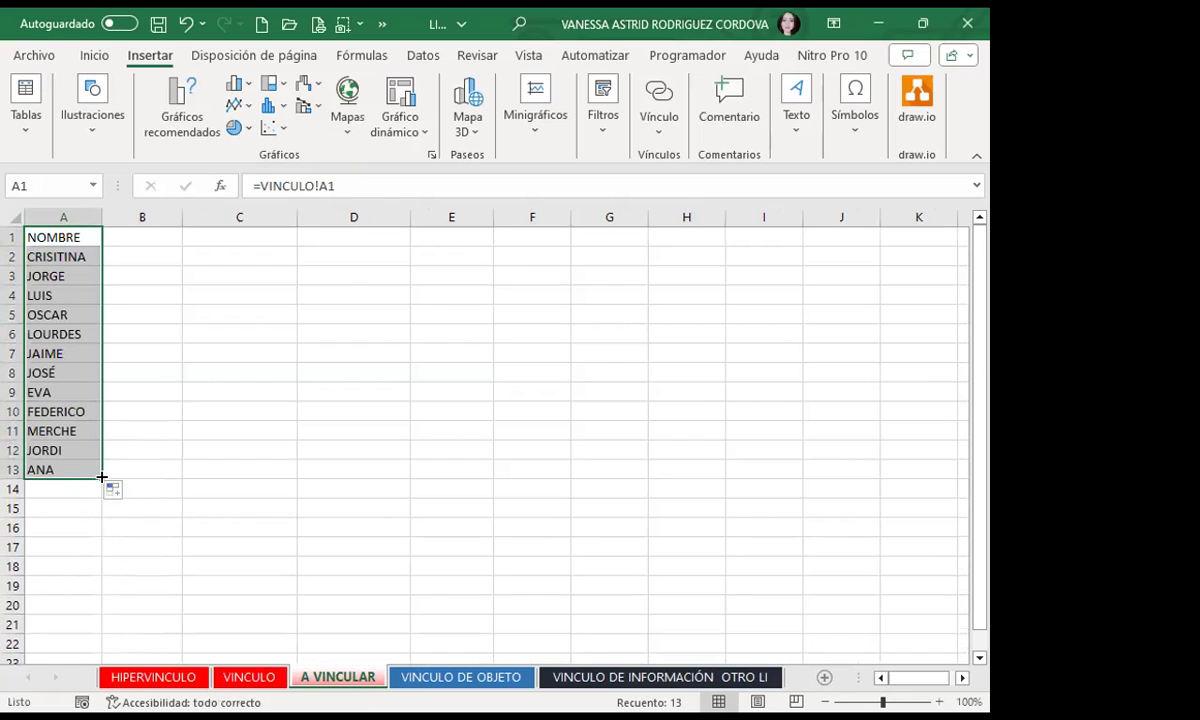
left_click_drag(102, 478, 410, 470)
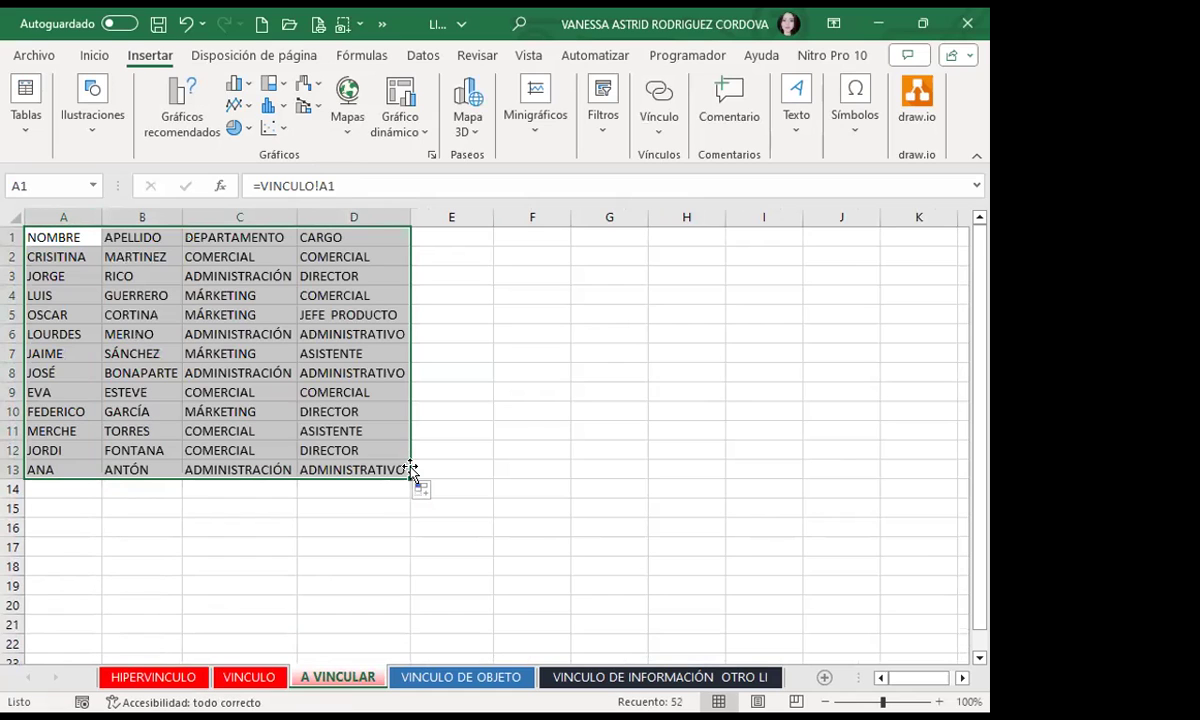
left_click_drag(410, 470, 545, 476)
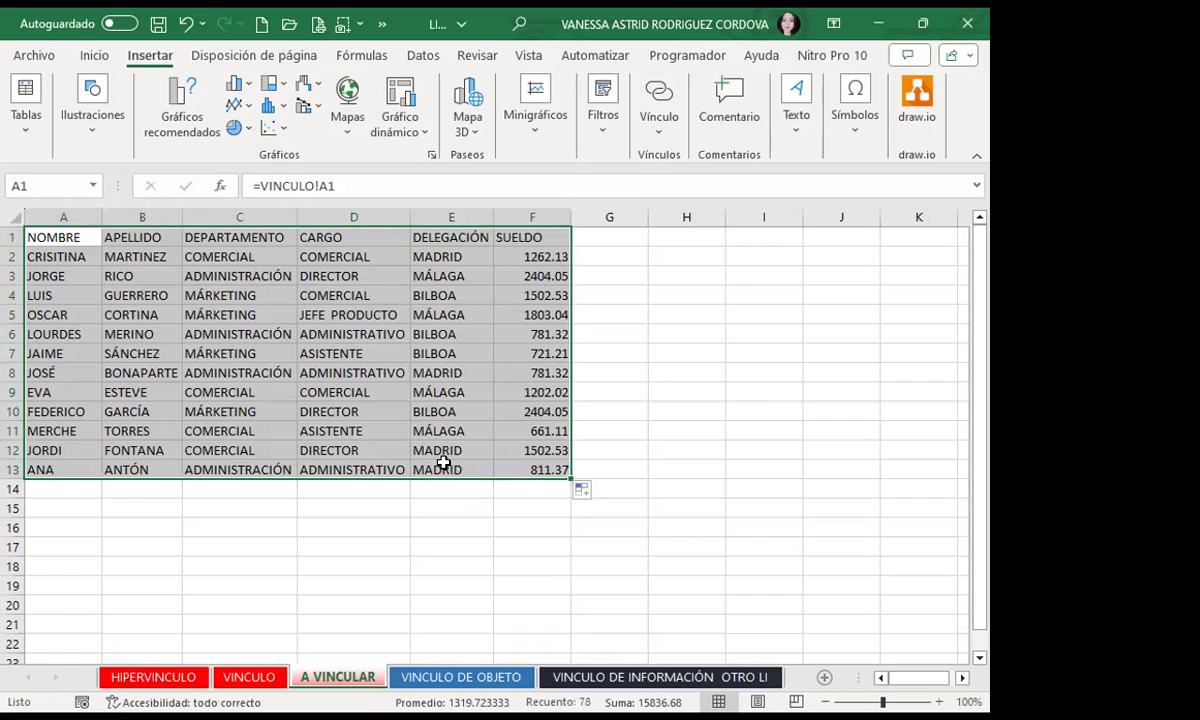
Extend the linked range down to row 15 to match VINCULO, then inspect C4's formula
left_click(243, 676)
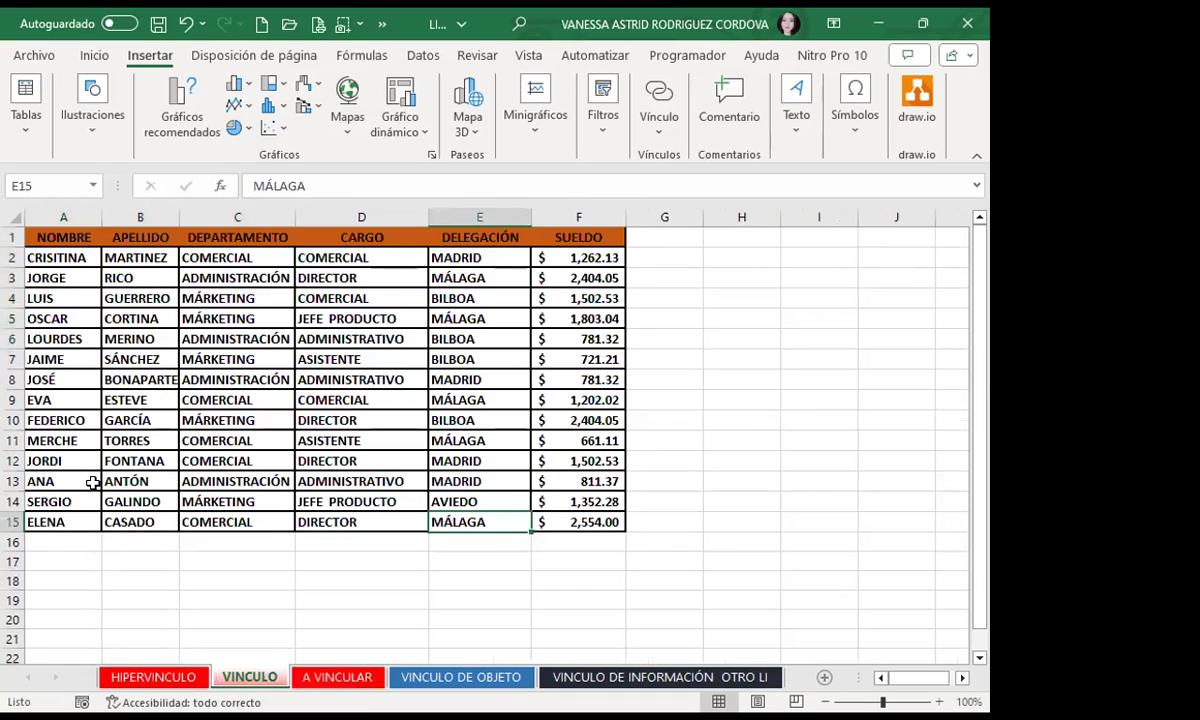
key("ctrl+Page_Down")
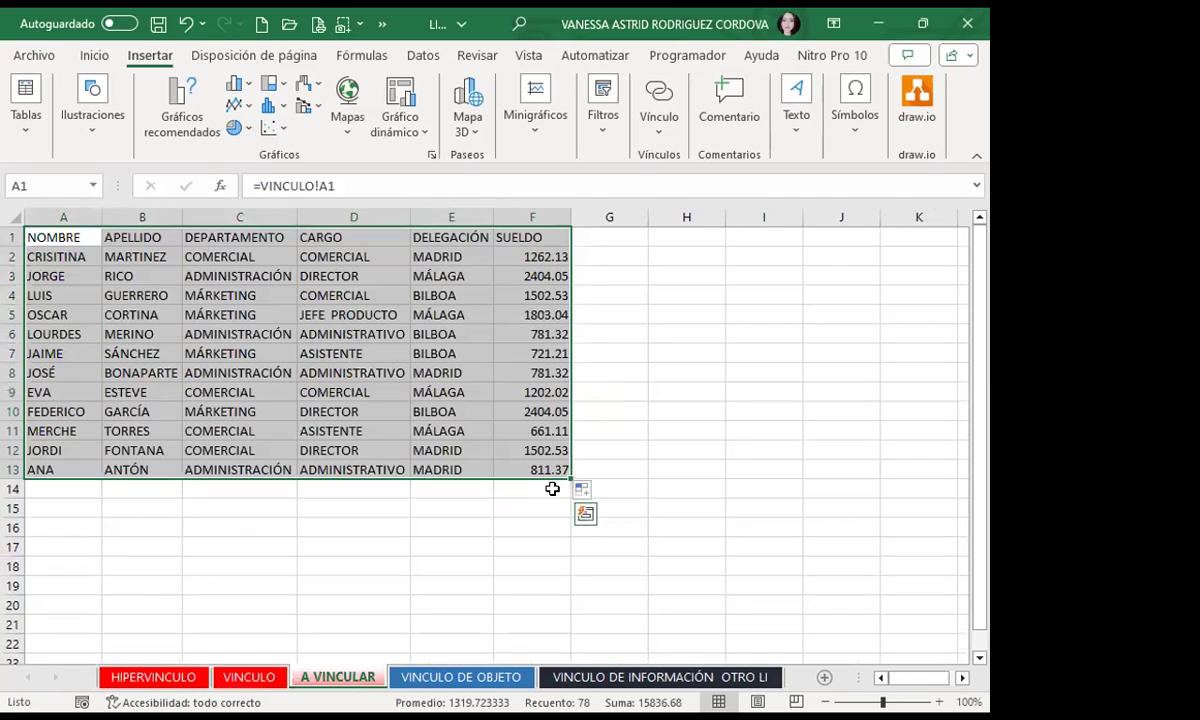
left_click_drag(568, 479, 554, 507)
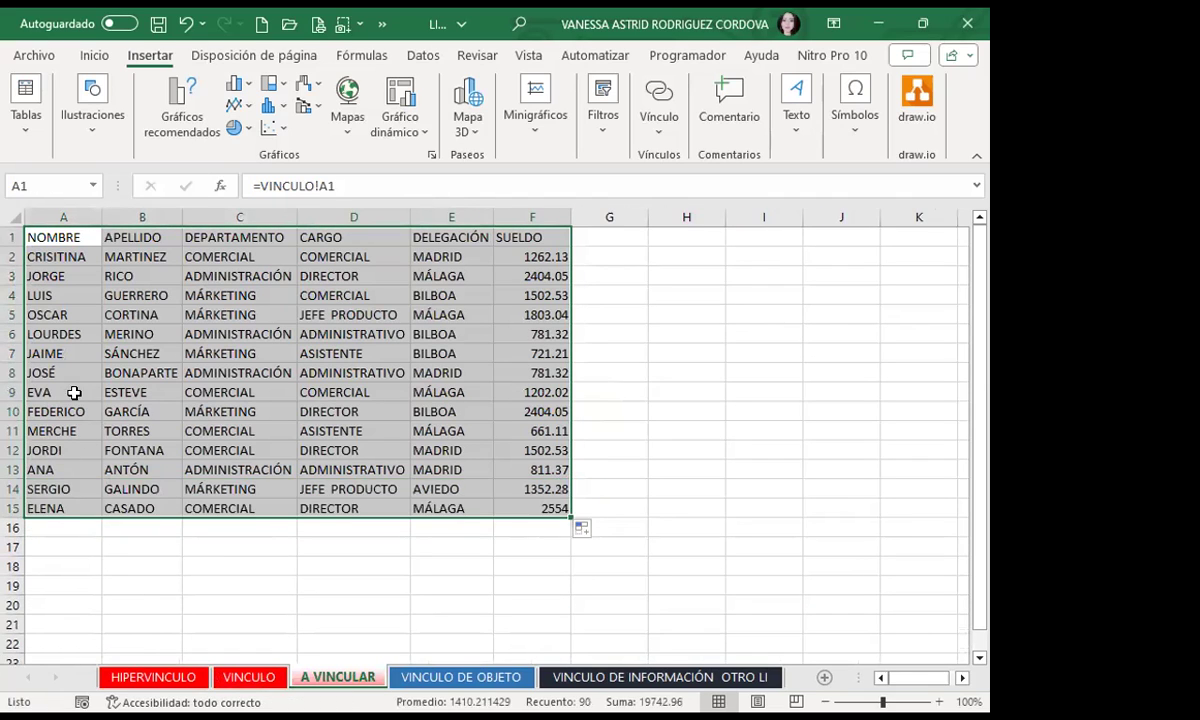
left_click(232, 686)
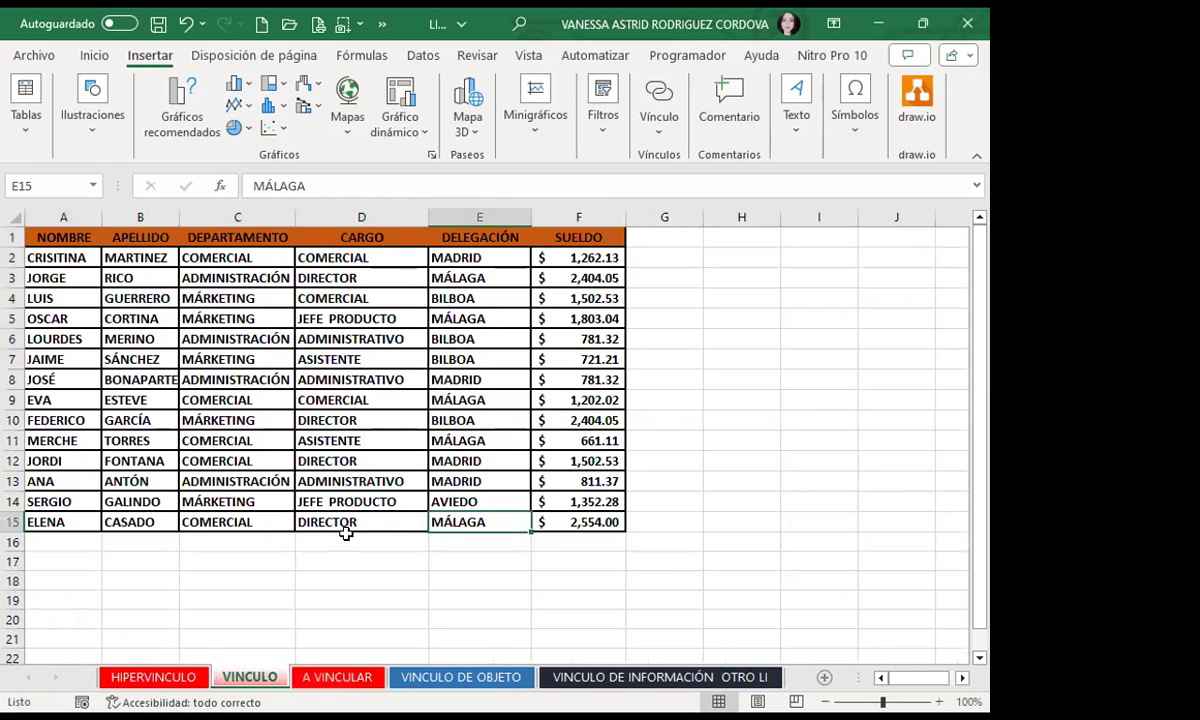
key("ctrl+Page_Down")
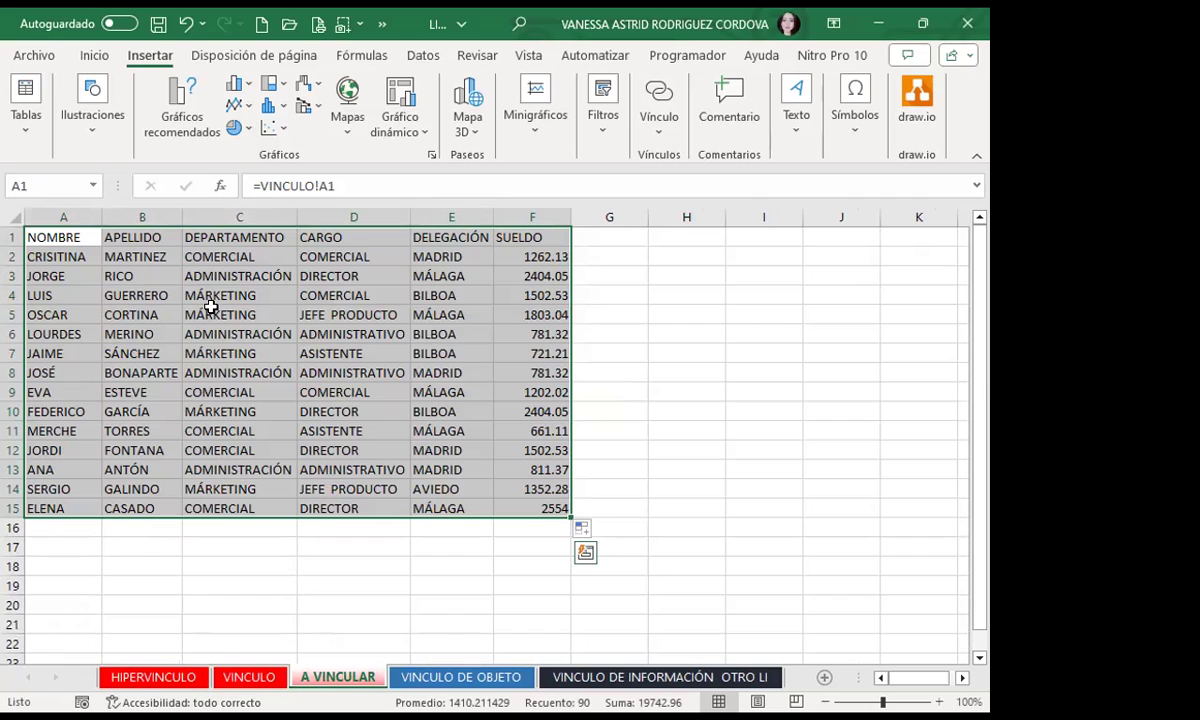
left_click(212, 296)
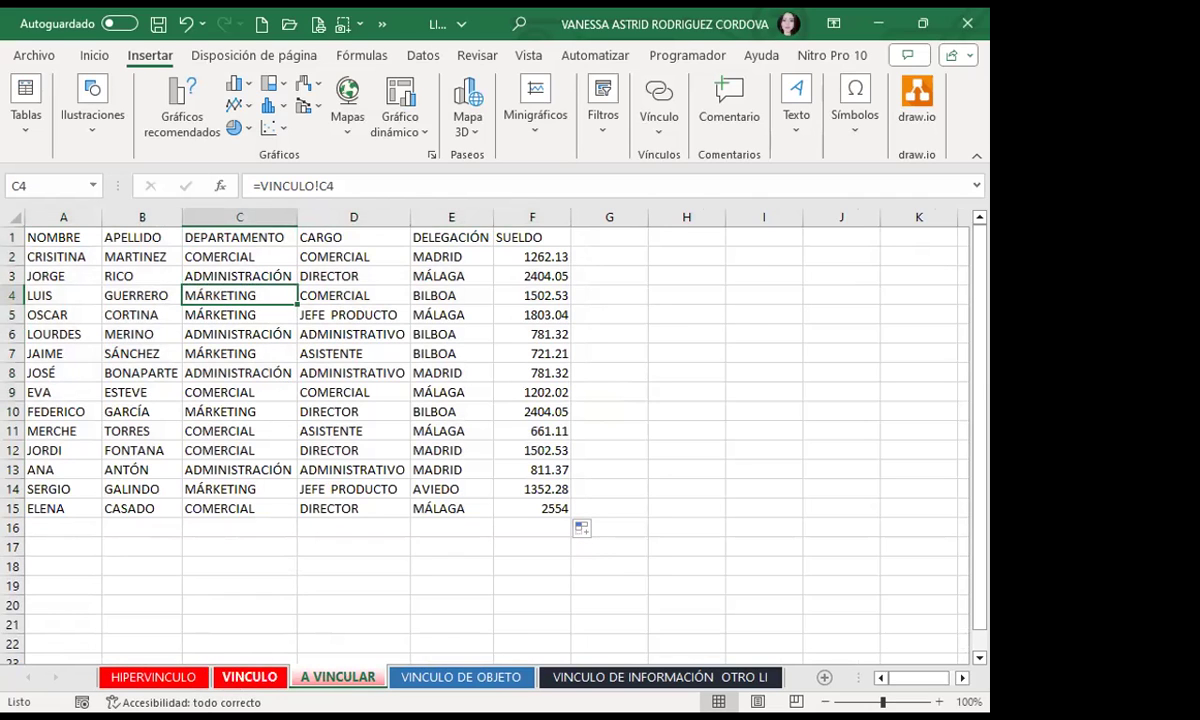
Delete VINCULO's names, surnames and departments in A2:C13 and view the resulting zeros on A VINCULAR
left_click(258, 679)
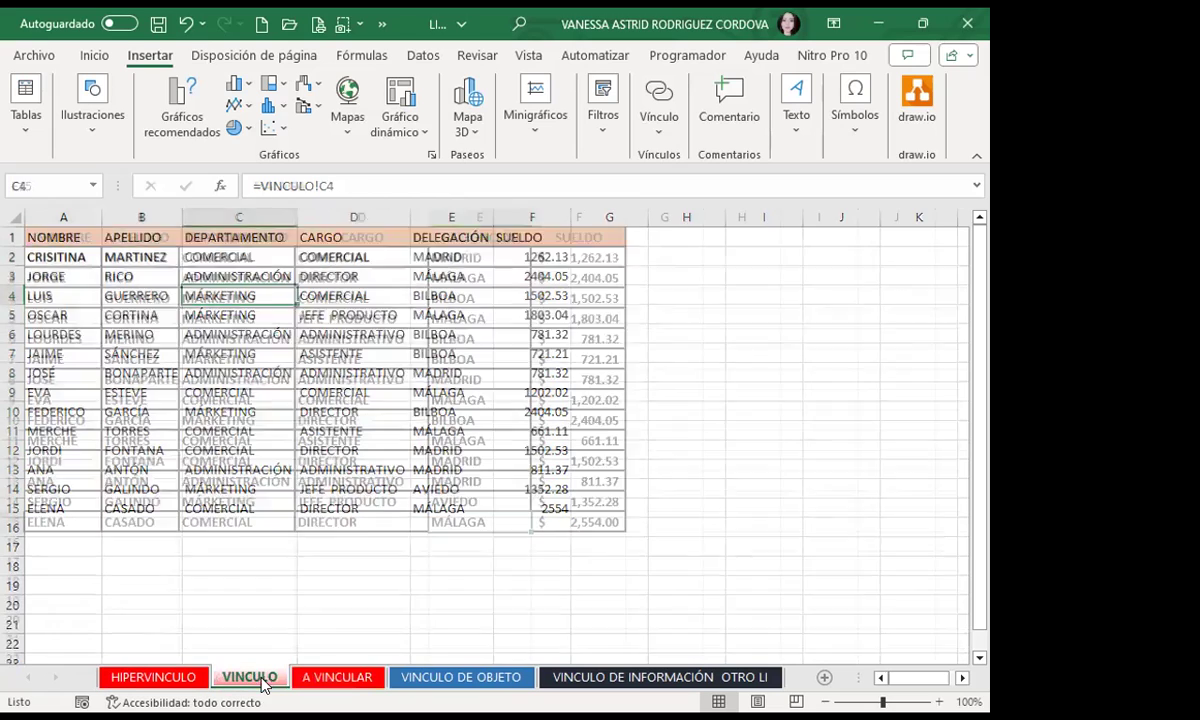
left_click_drag(62, 257, 237, 480)
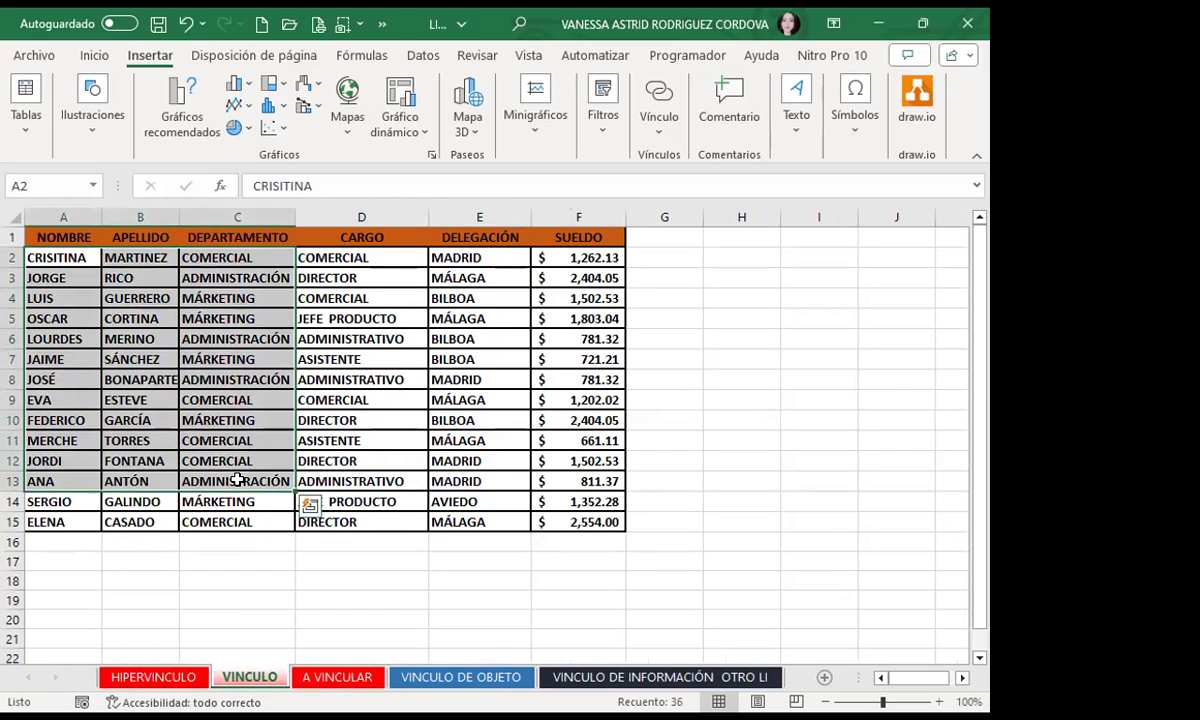
key("Delete")
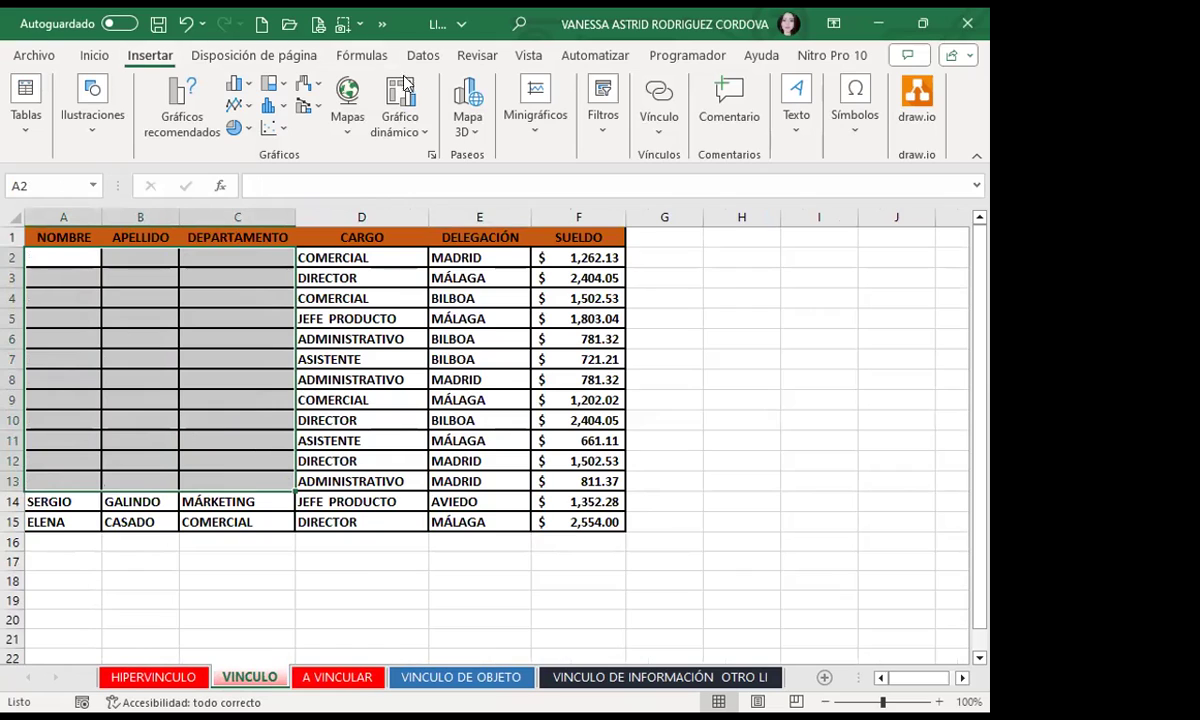
left_click(336, 677)
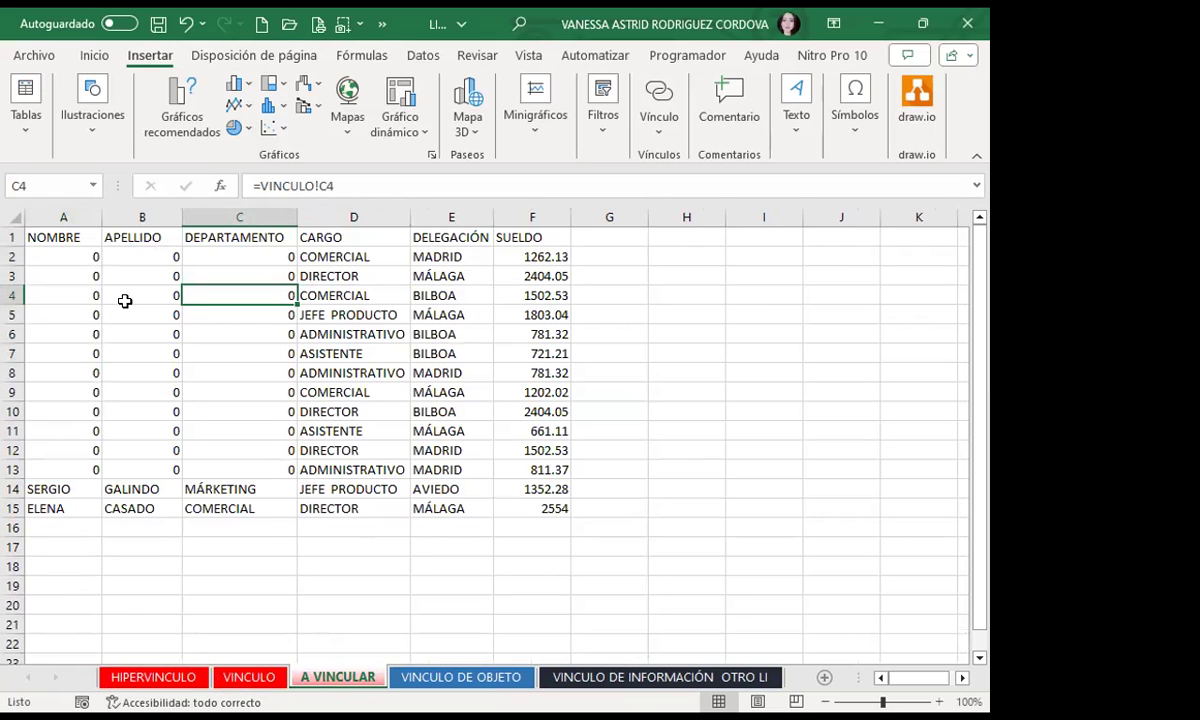
left_click(151, 255)
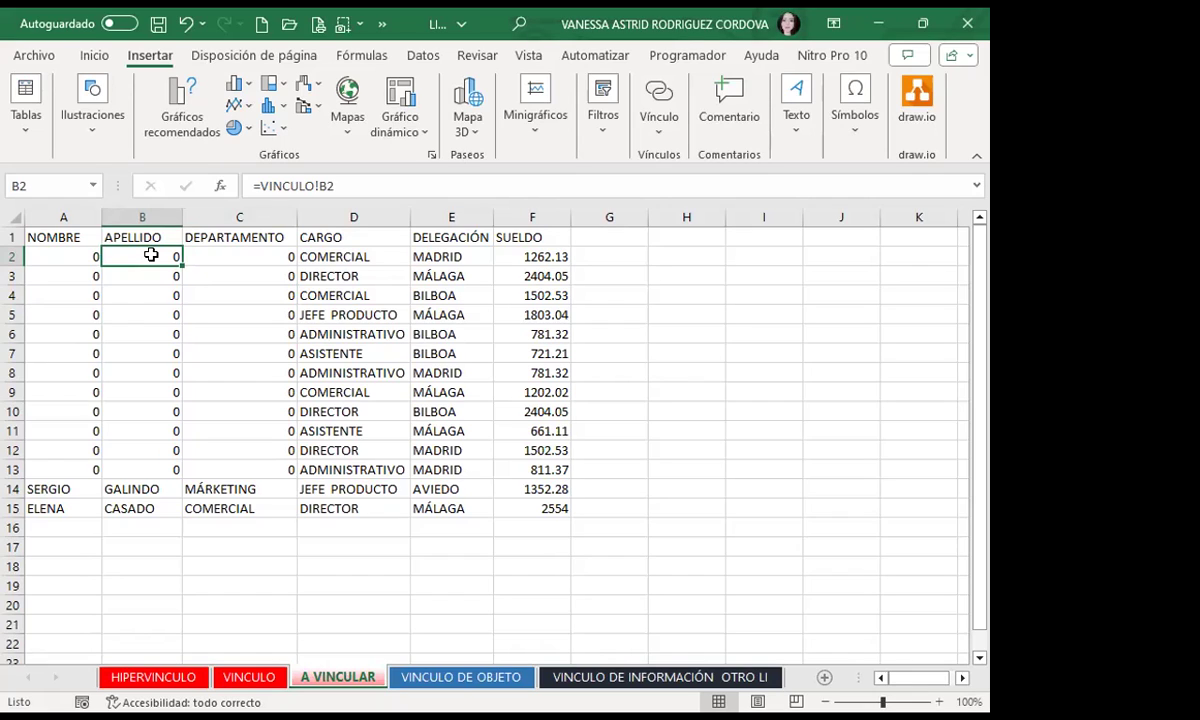
Check on VINCULO that the header row remains and B2 is empty while D2 still holds CARGO data
left_click(40, 237)
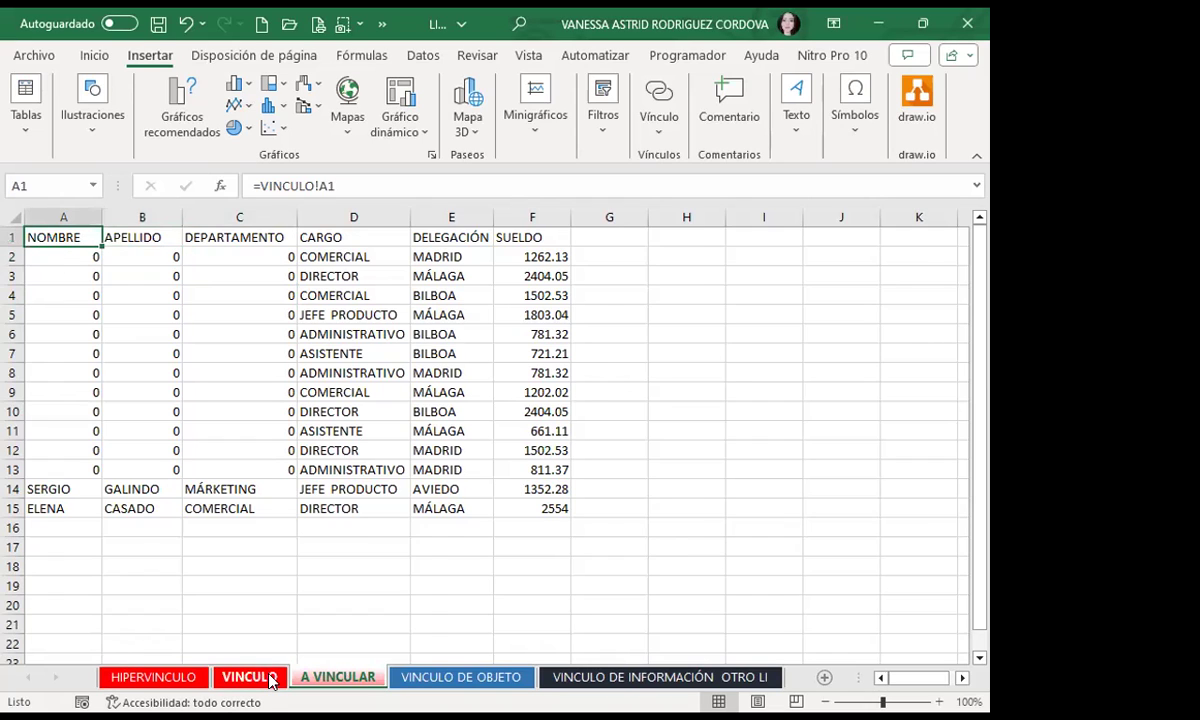
left_click(258, 677)
left_click(63, 232)
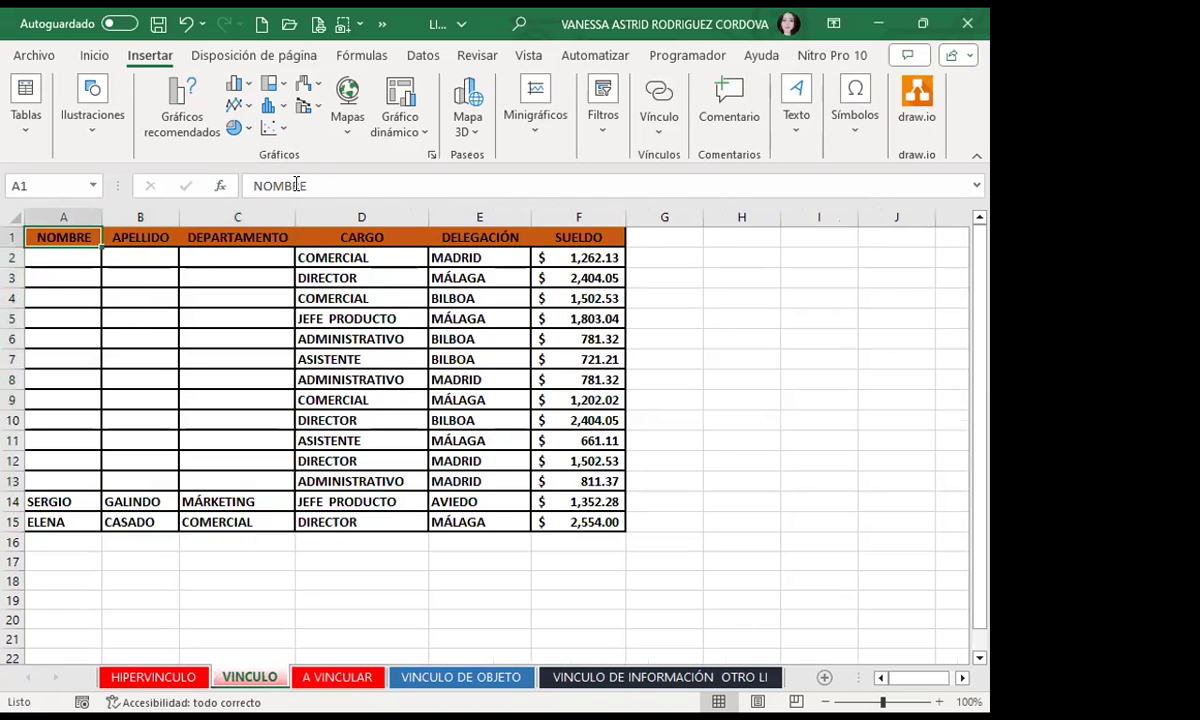
key("Right")
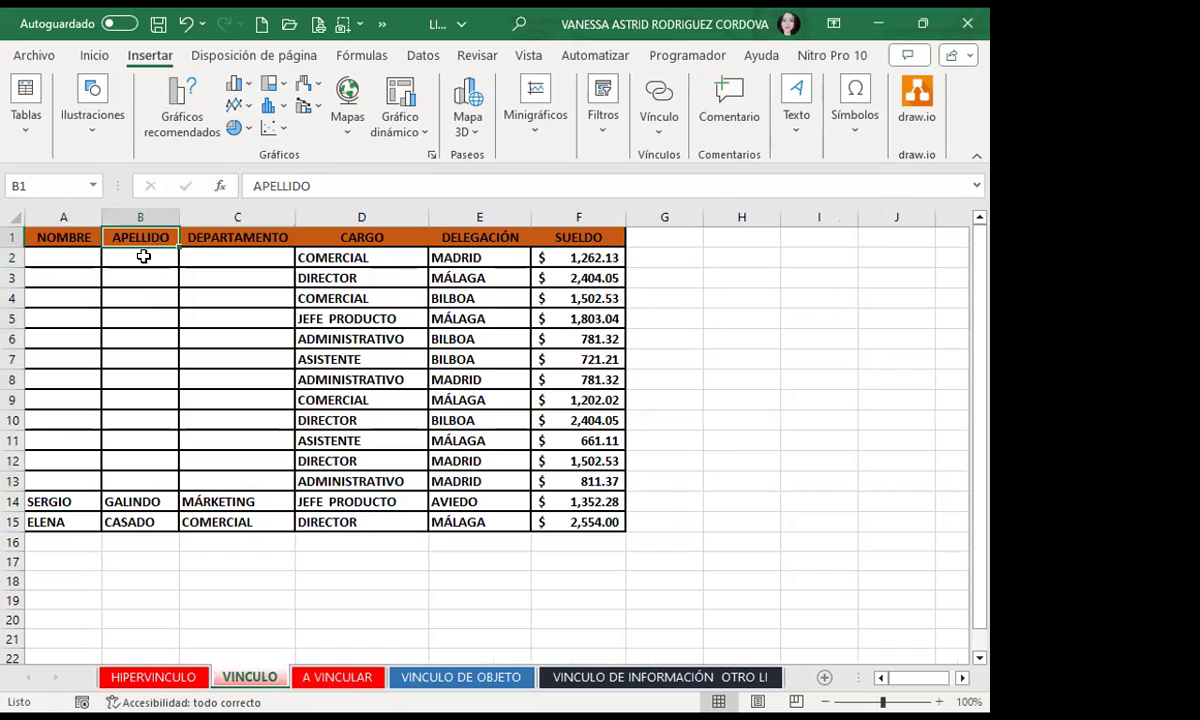
left_click(145, 256)
left_click(331, 258)
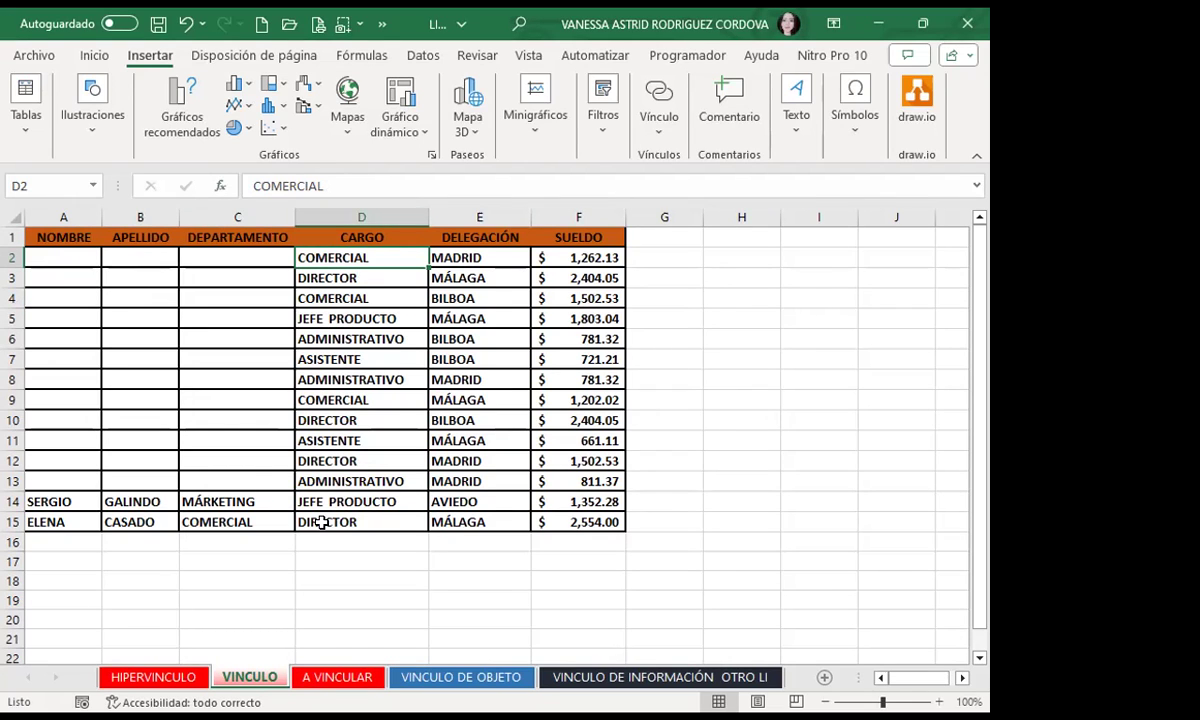
Inspect the link formulas in E2, C2 and B2 on A VINCULAR
left_click(320, 678)
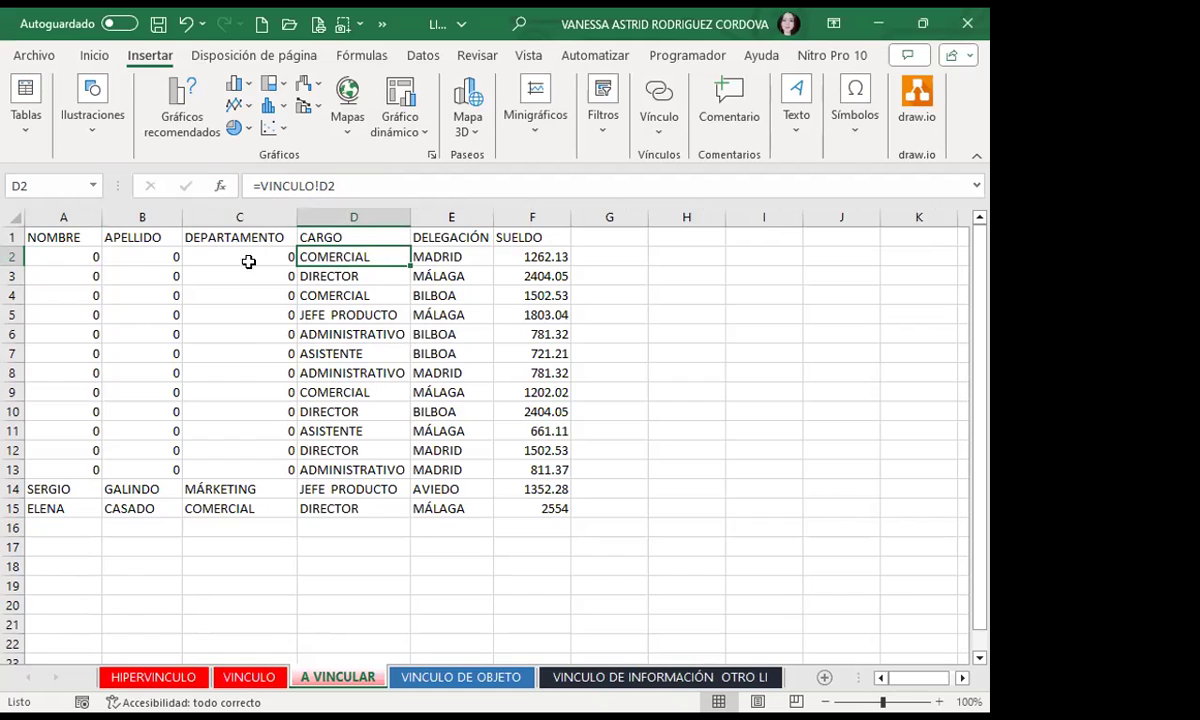
left_click(413, 256)
left_click(265, 256)
left_click(140, 256)
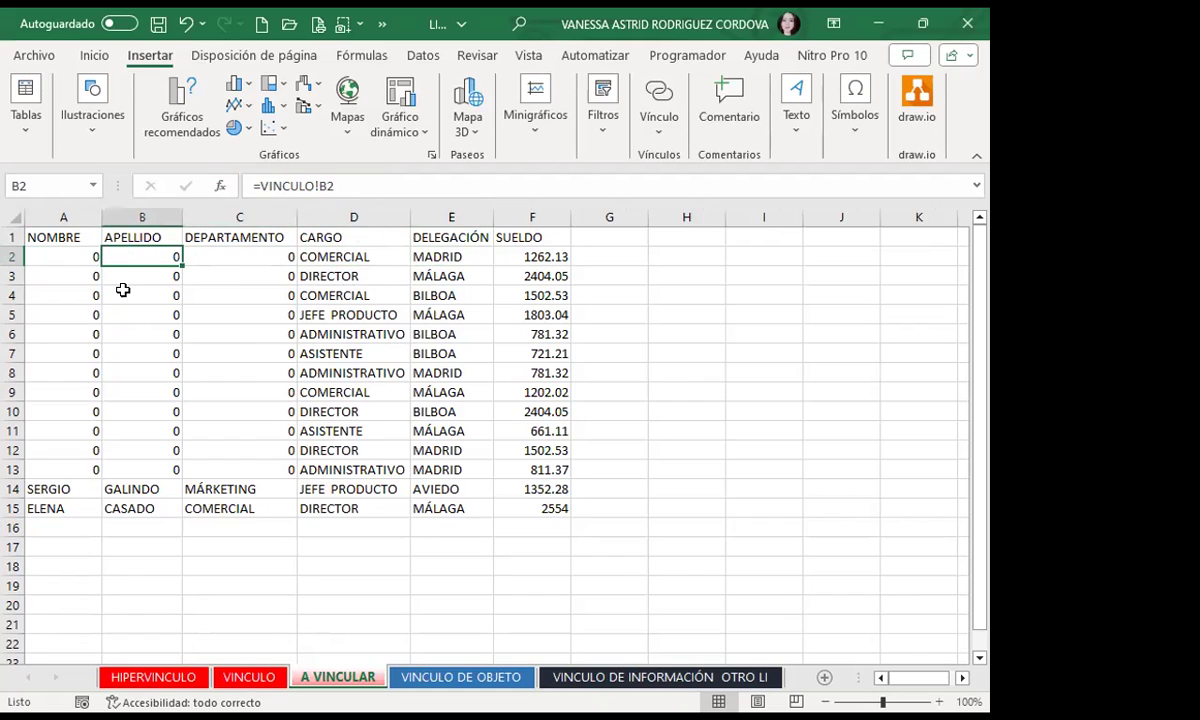
Undo the deletion on VINCULO with Ctrl+Z and confirm A VINCULAR shows the restored values
left_click(252, 678)
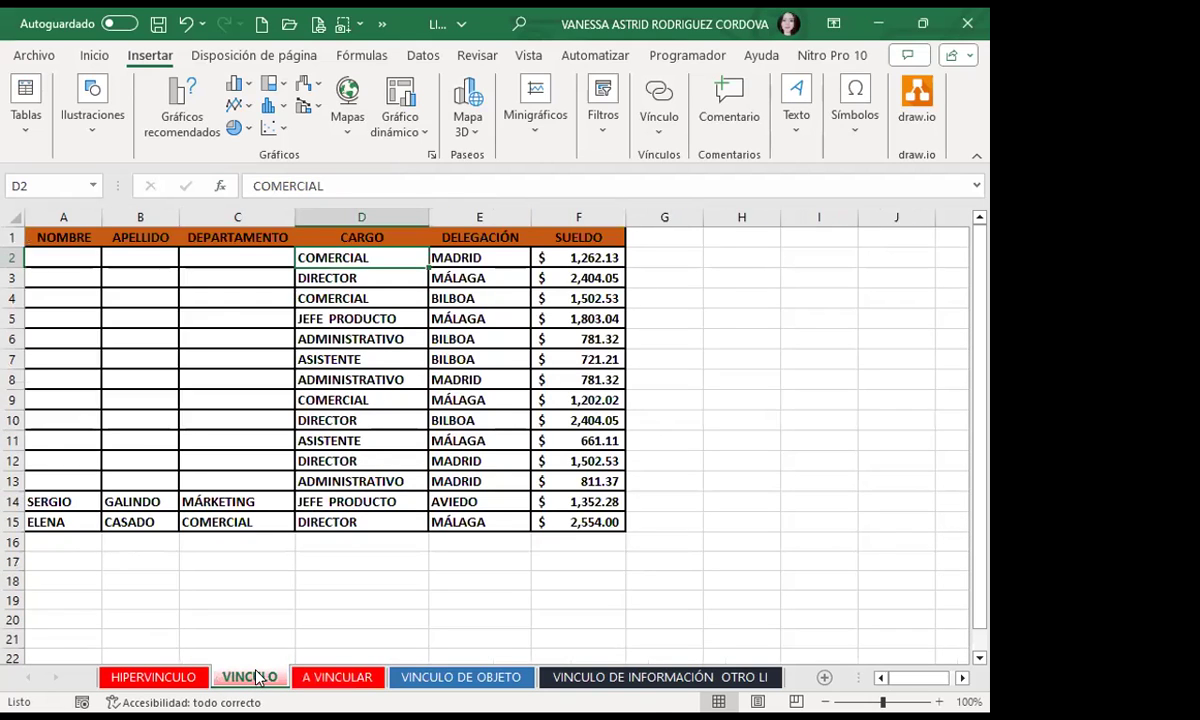
key("ctrl+z")
left_click(243, 358)
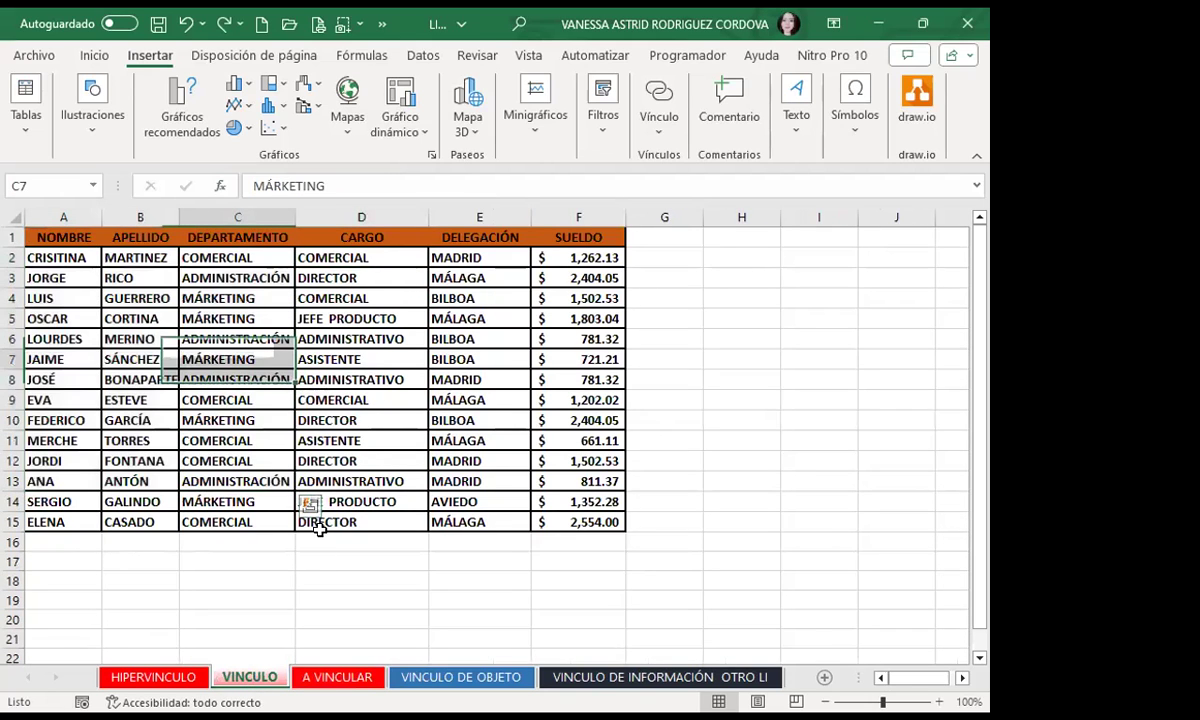
left_click(322, 678)
left_click(206, 262)
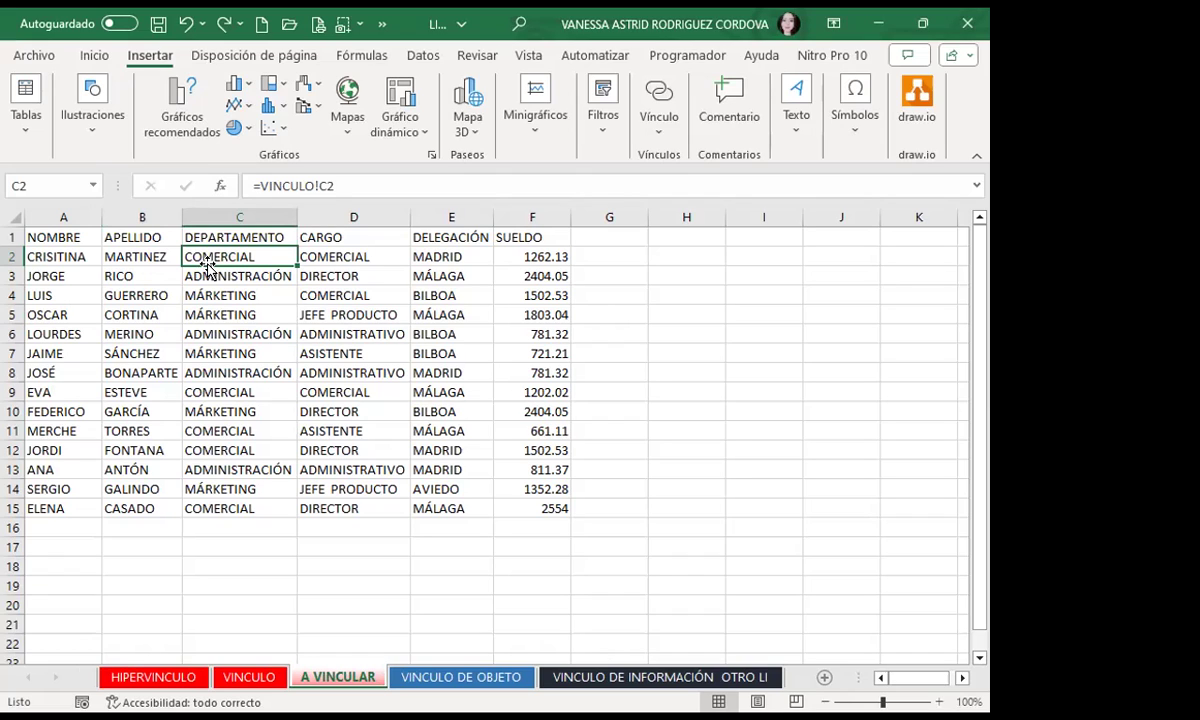
Start the second linked copy by entering =VINCULO!A1 in cell H1, which displays NOMBRE
left_click(705, 235)
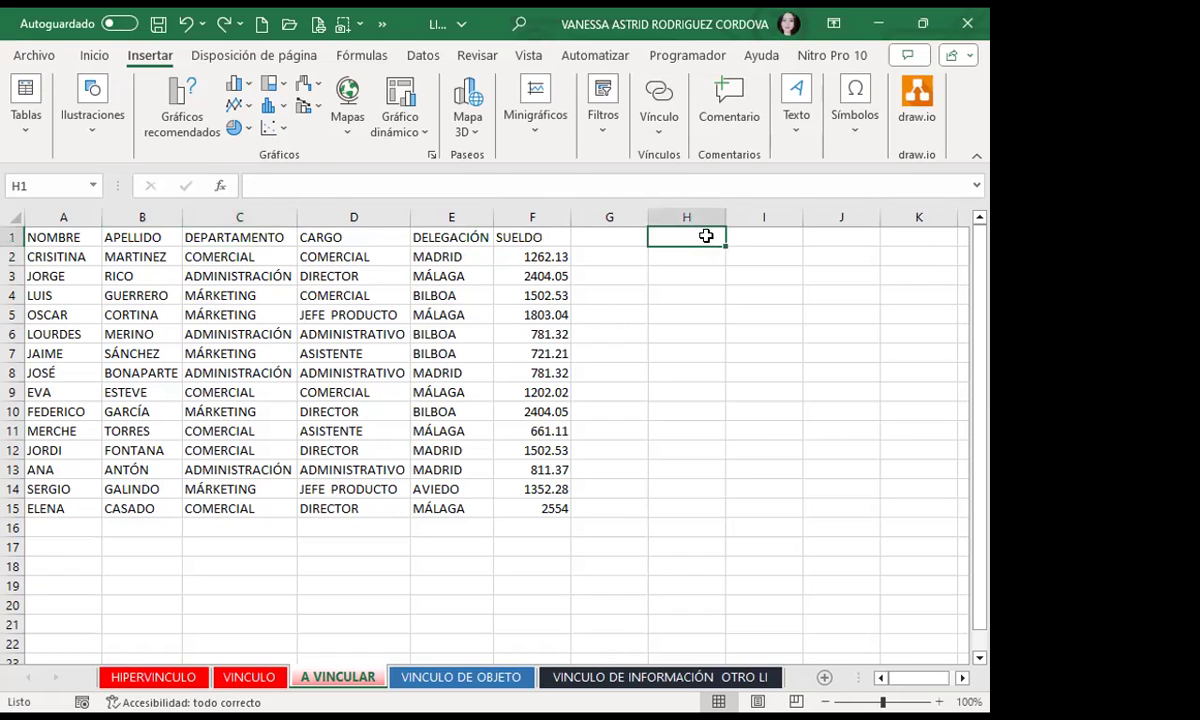
type("=")
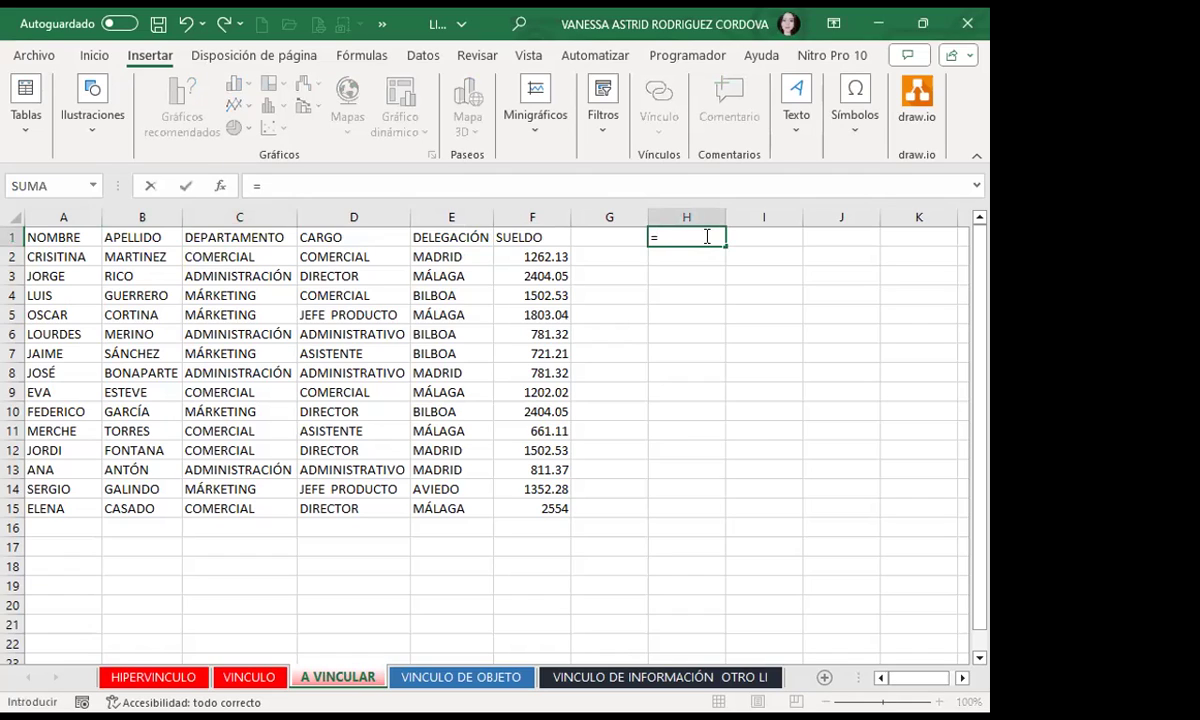
type("VINCU")
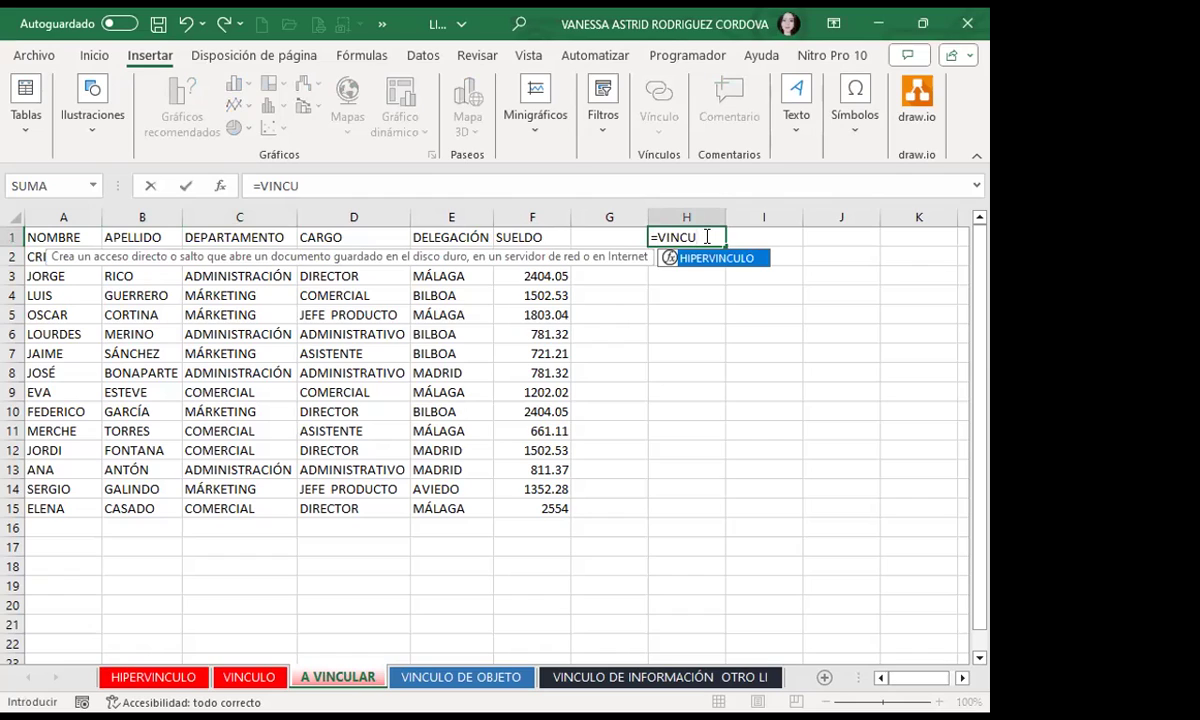
type("LO")
type("!A1")
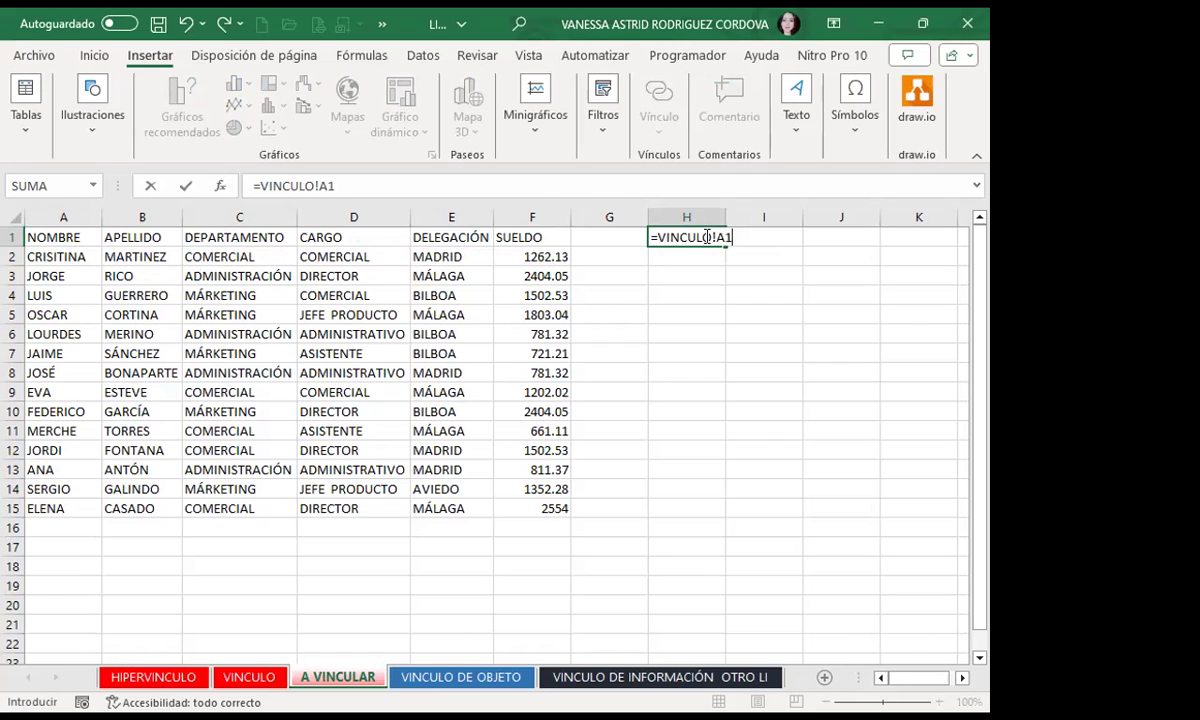
key("Return")
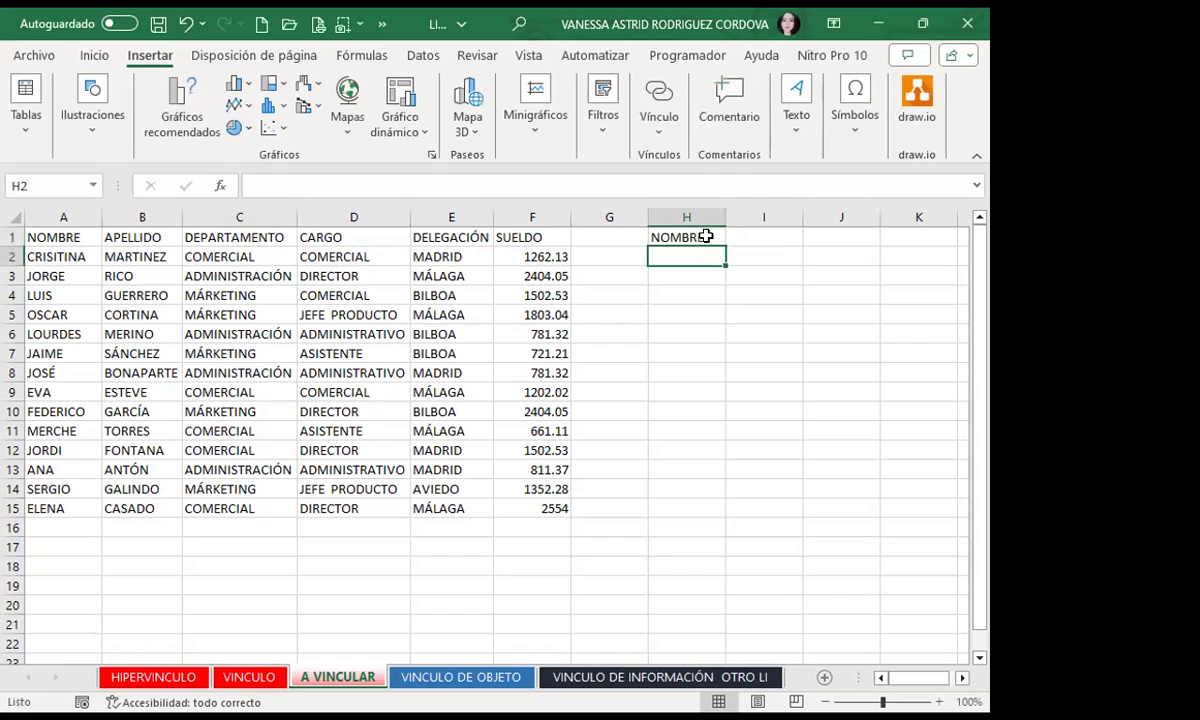
Fill the H1 link formula down to H15, then across to column M for NOMBRE through SUELDO
left_click(706, 236)
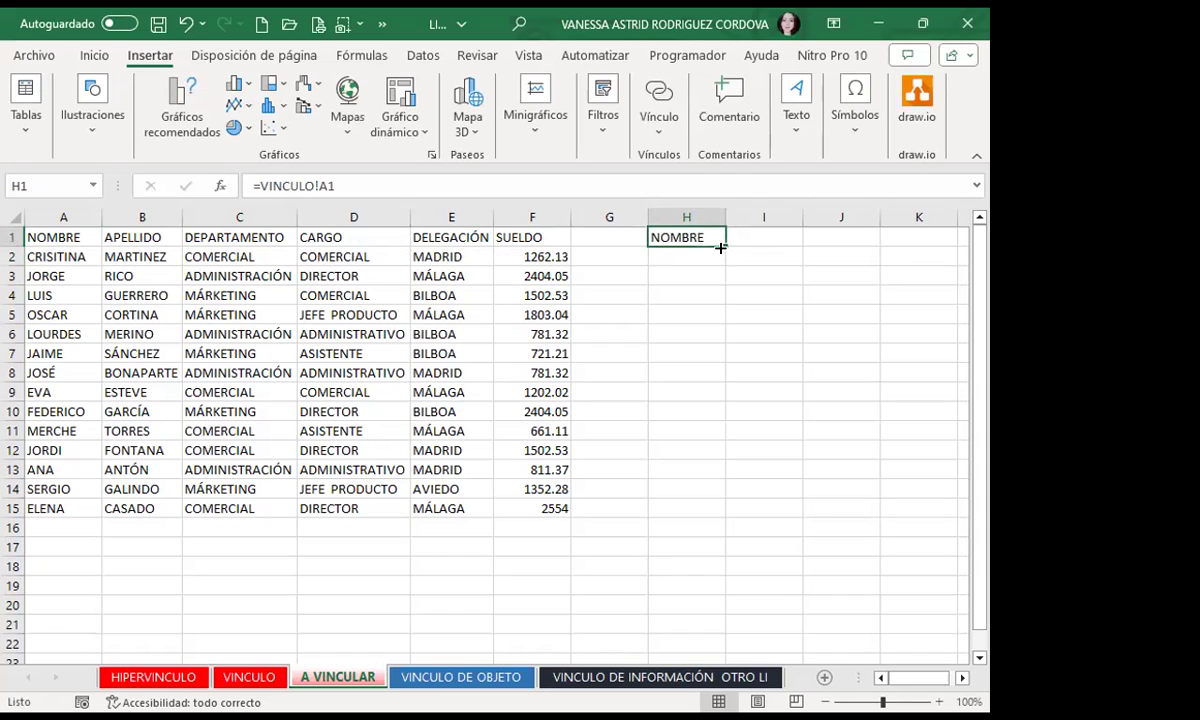
left_click_drag(722, 243, 722, 518)
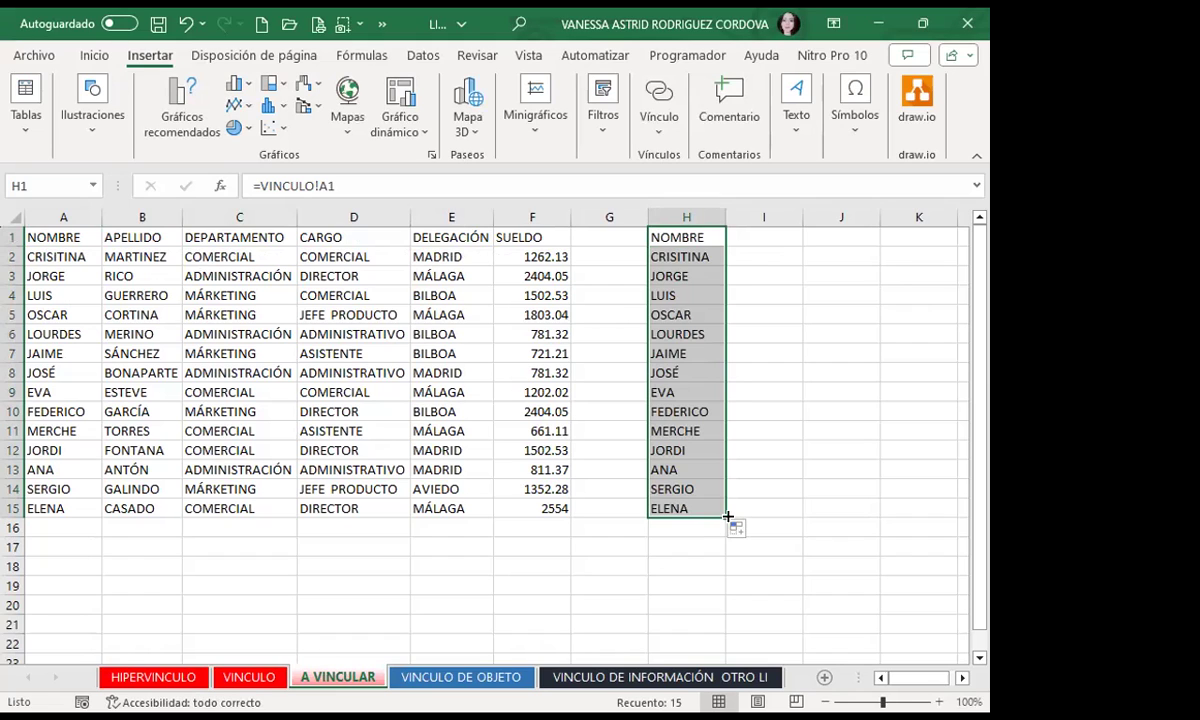
mouse_move(728, 516)
left_mouse_down()
mouse_move(941, 493)
mouse_move(270, 467)
left_mouse_up()
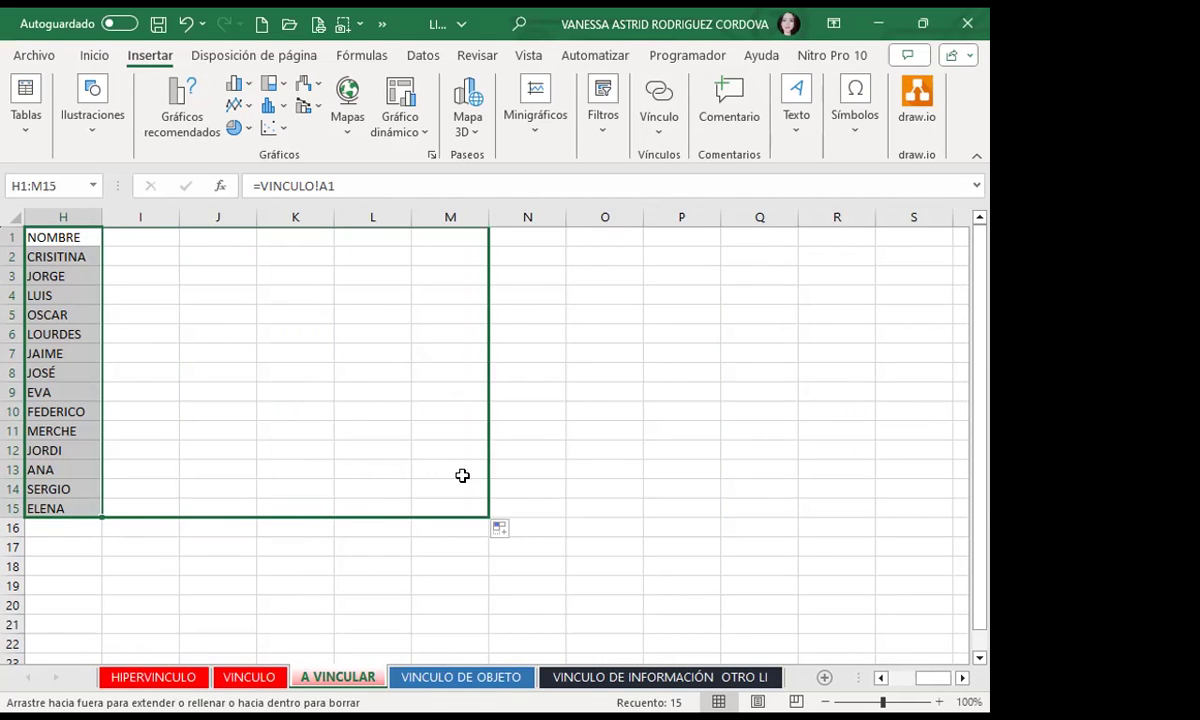
left_click_drag(270, 467, 462, 479)
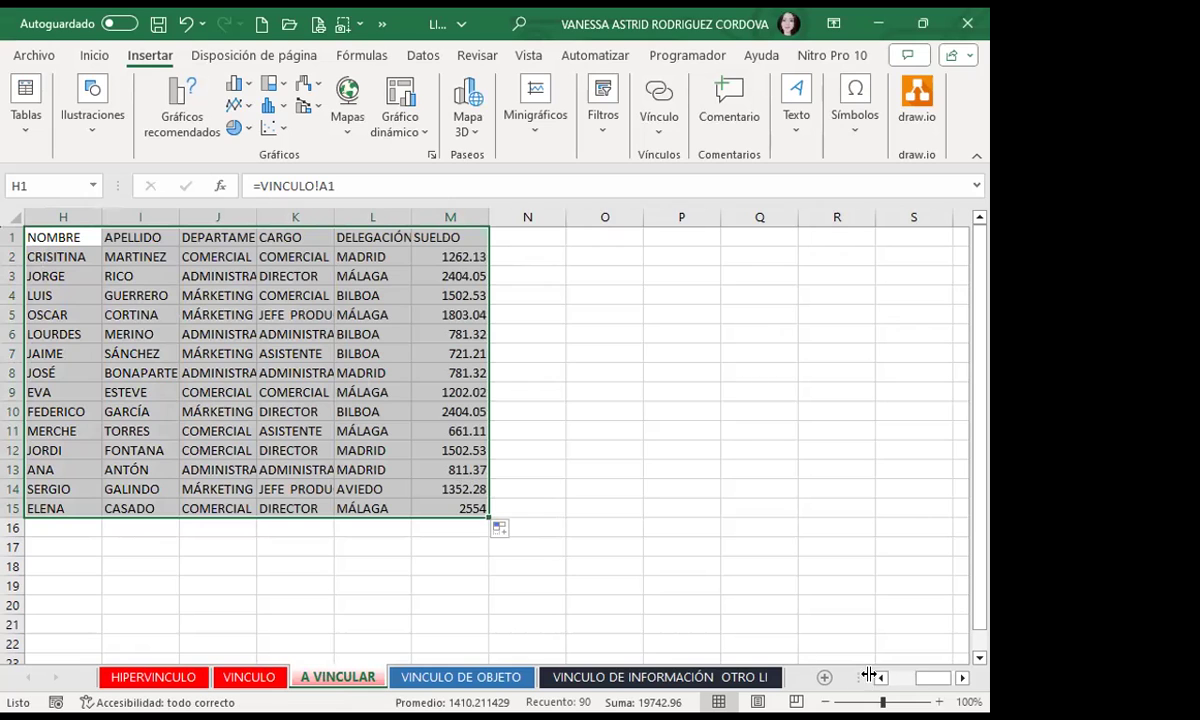
left_click(880, 678)
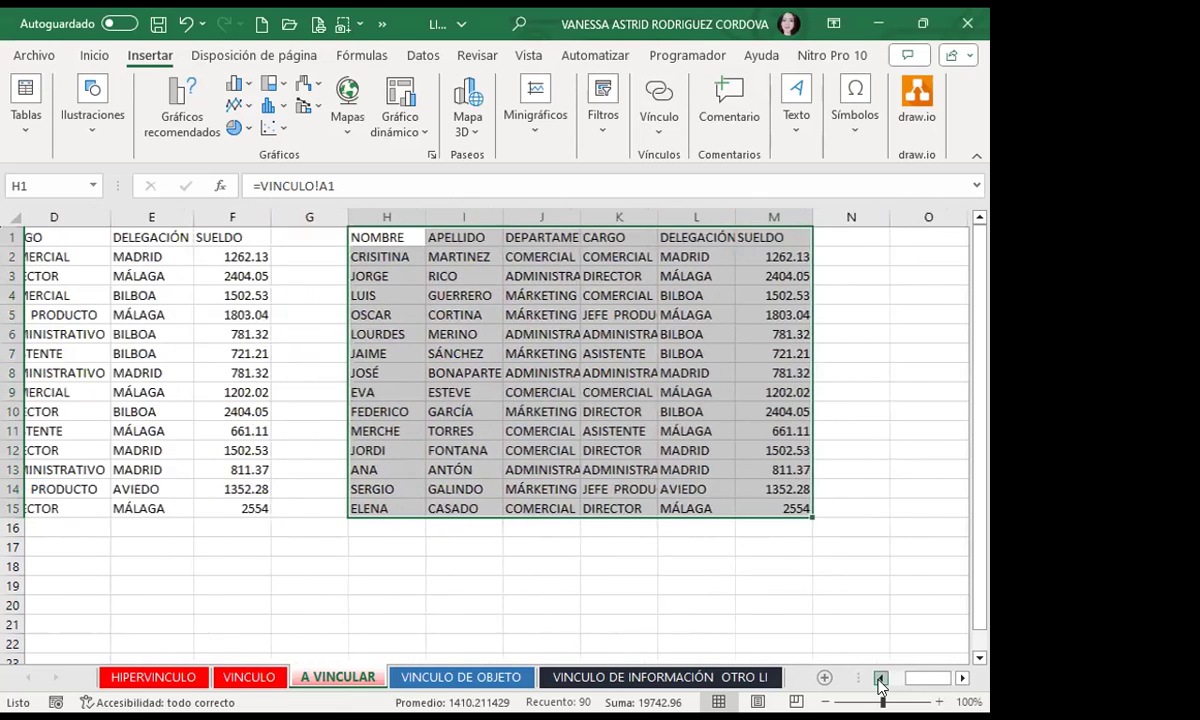
left_click(398, 237)
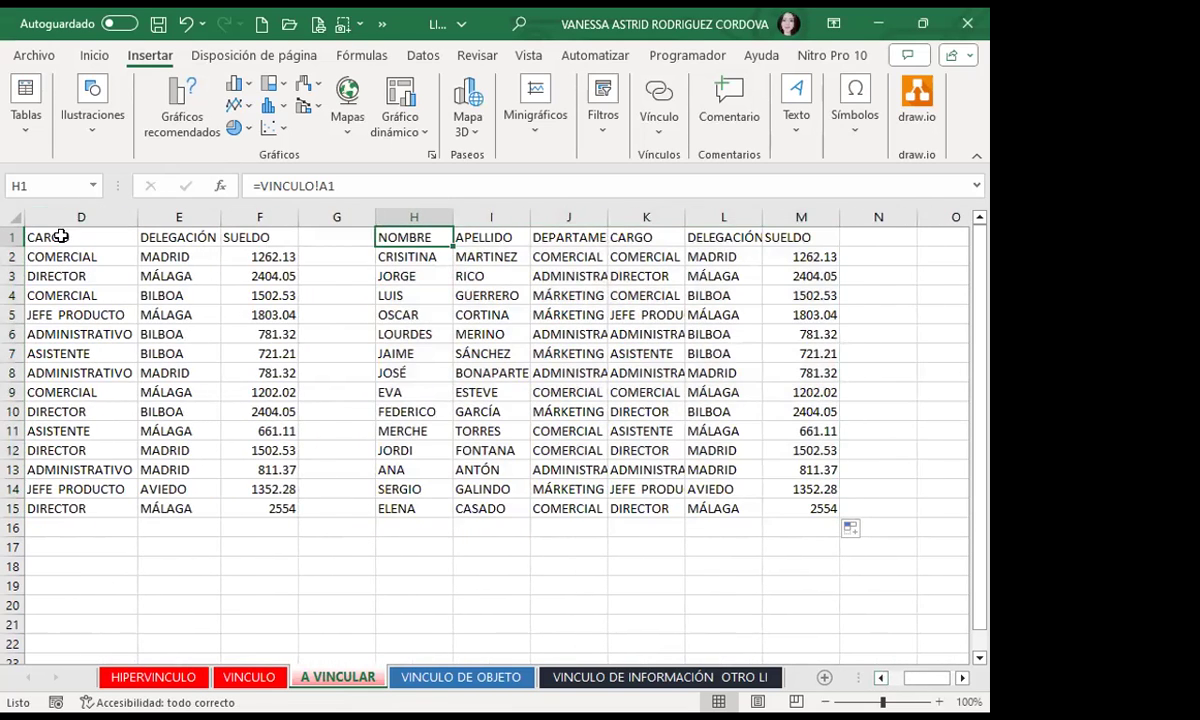
left_click(880, 678)
left_click(880, 678)
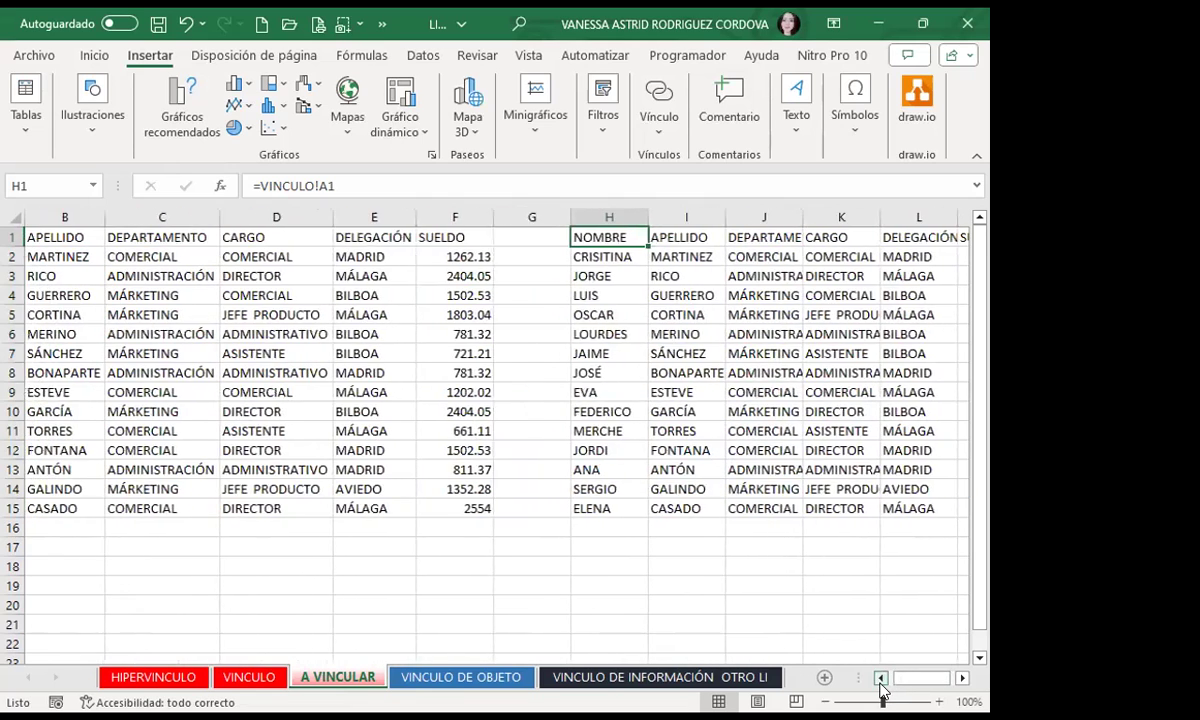
left_click(880, 678)
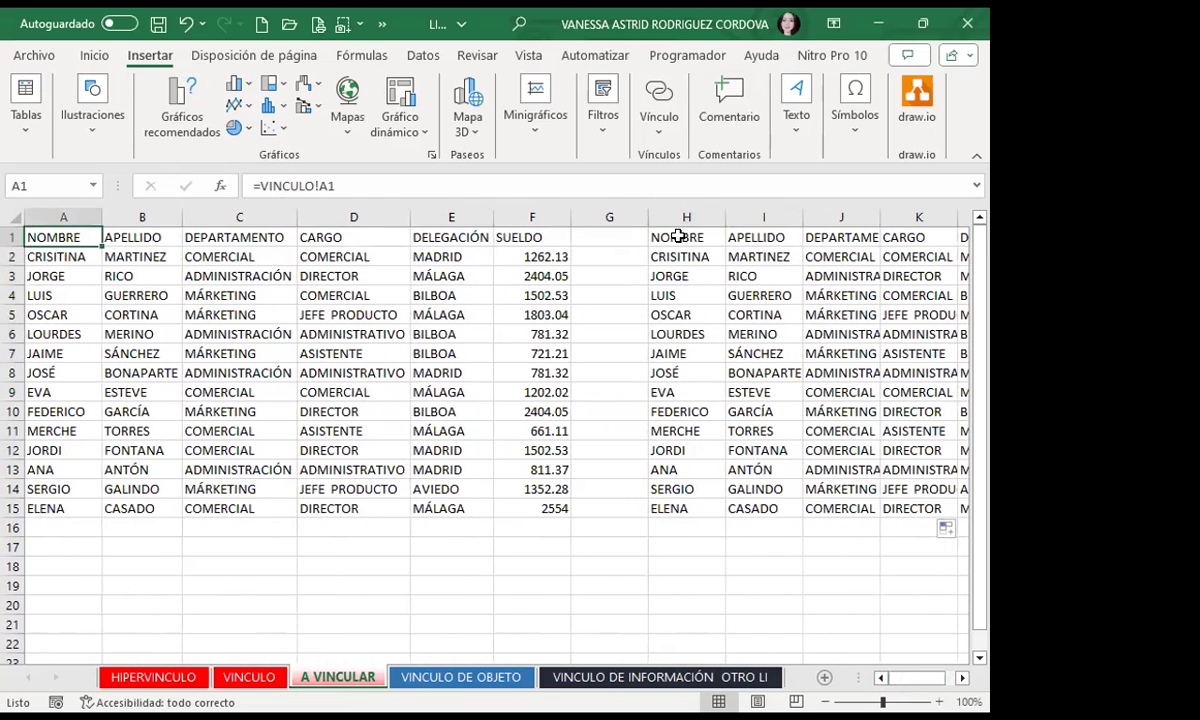
left_click(40, 237)
left_click(690, 234)
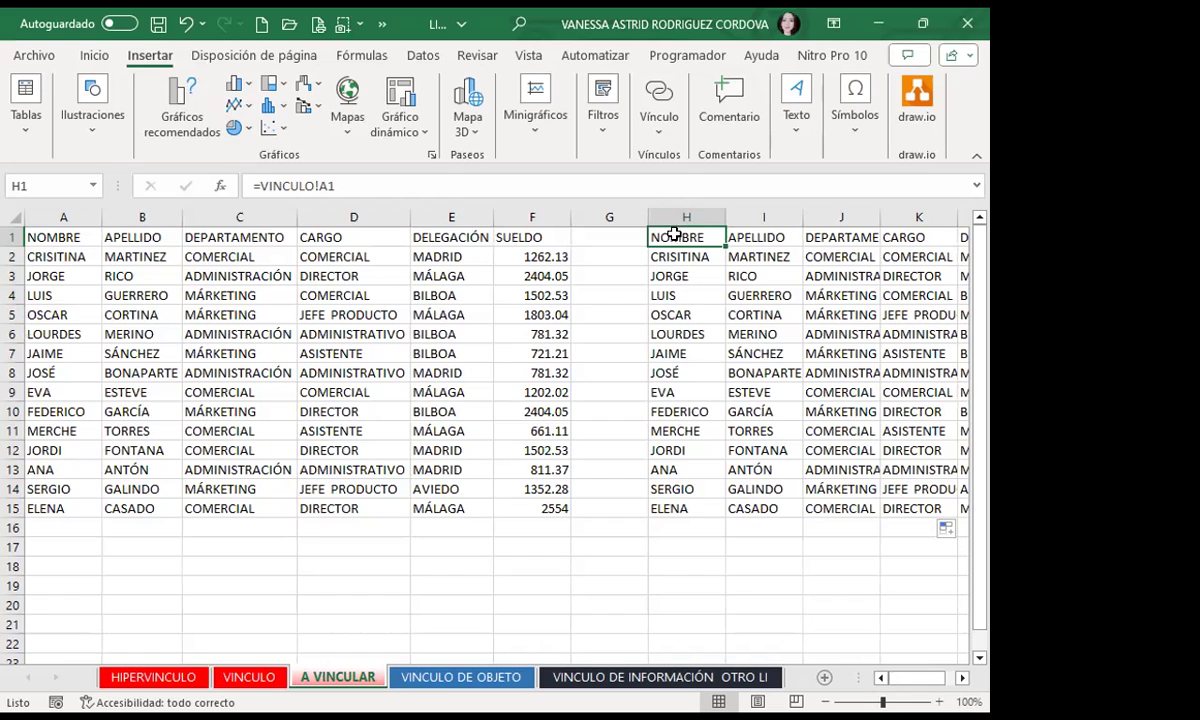
Inspect the H5 link formula and pick A20 on A VINCULAR as the paste spot
key("Down")
left_click(698, 310)
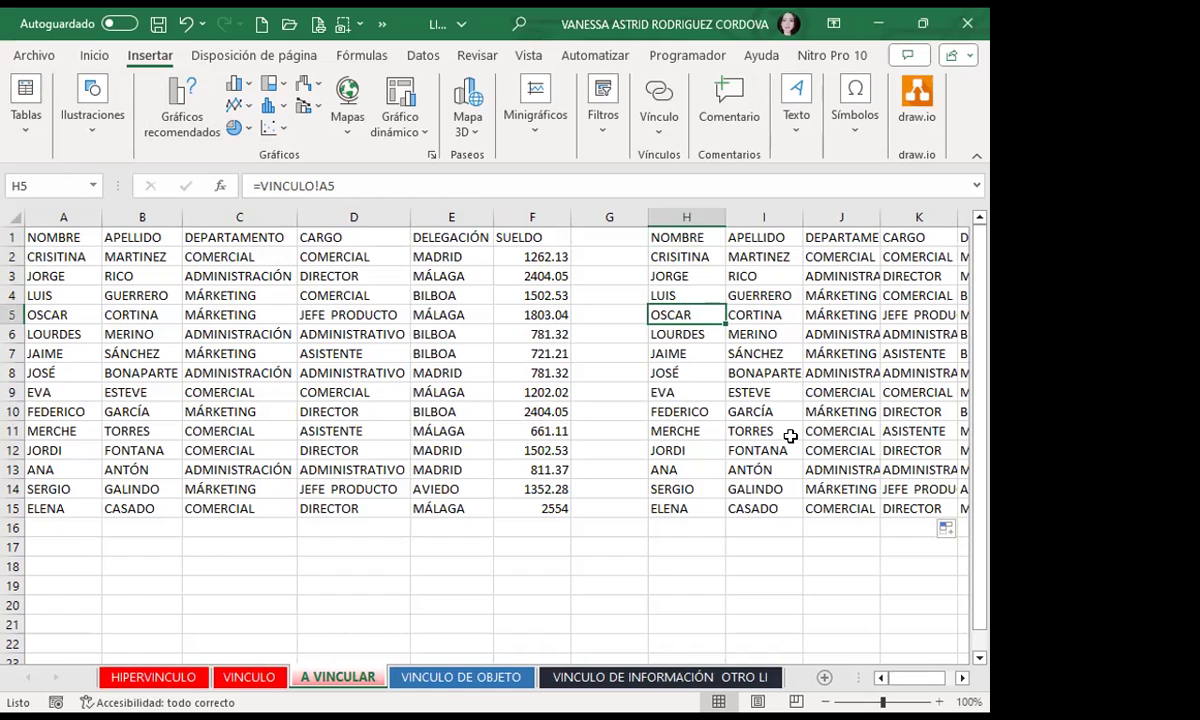
left_click(243, 677)
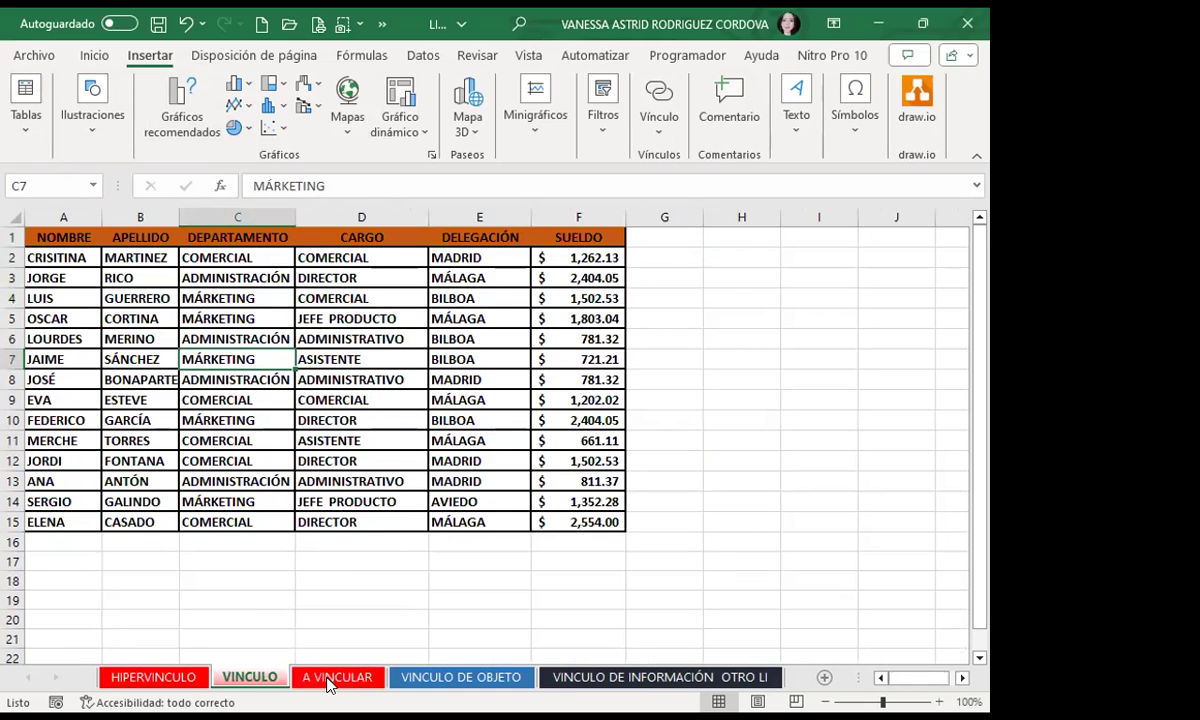
key("ctrl+Page_Down")
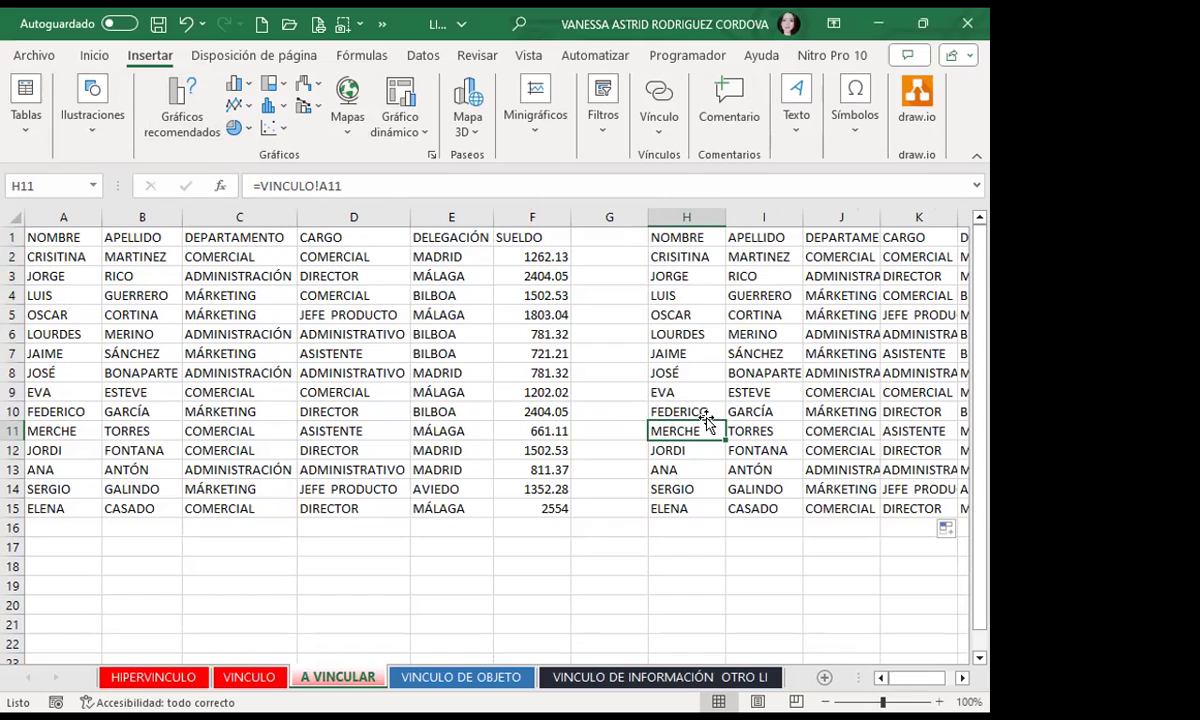
scroll(135, 480, "down", 2)
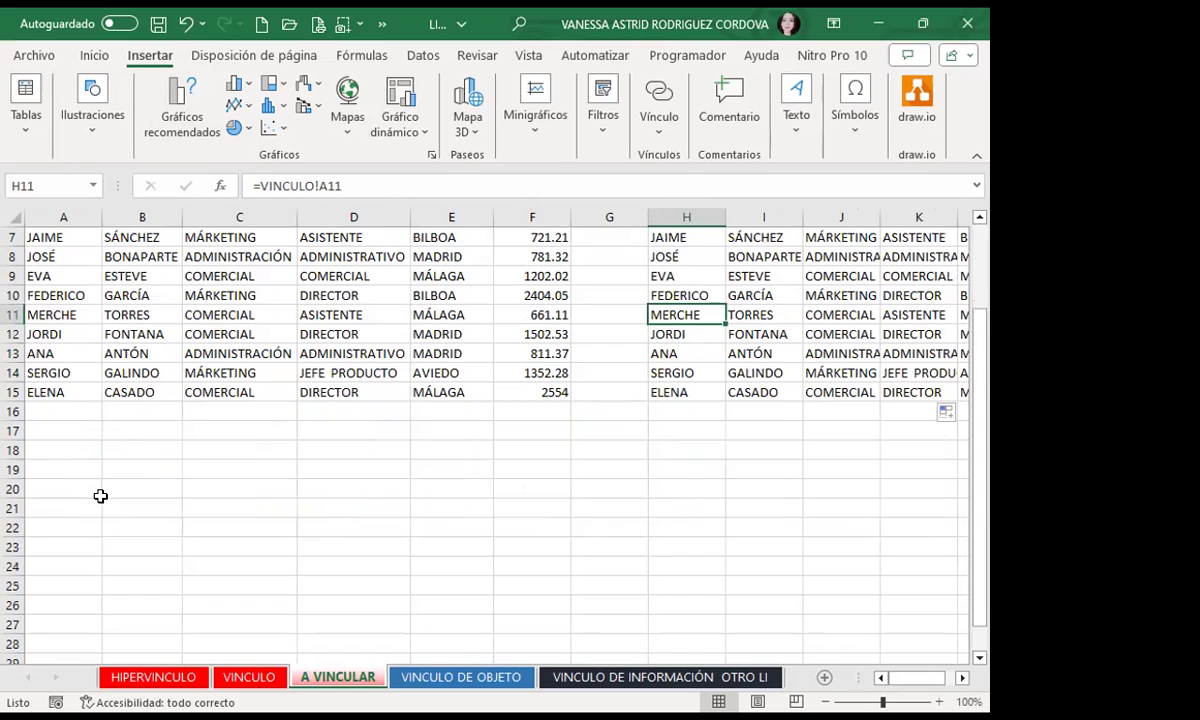
left_click(45, 447)
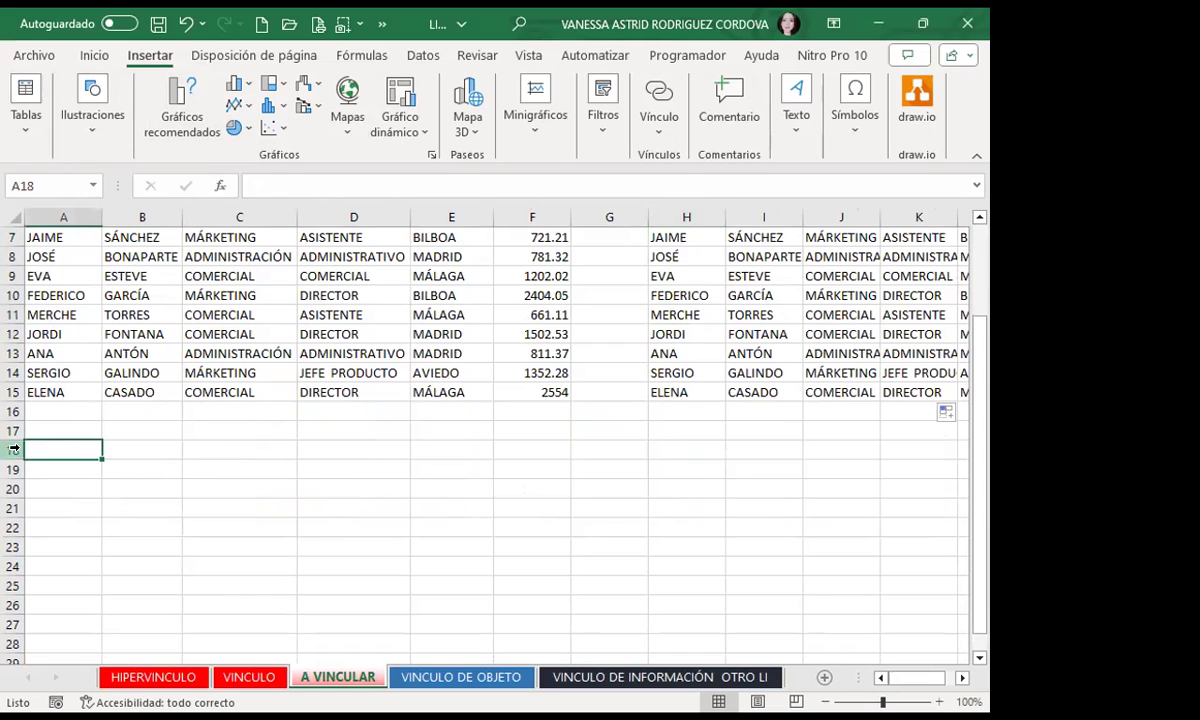
left_click(57, 487)
scroll(415, 481, "up", 2)
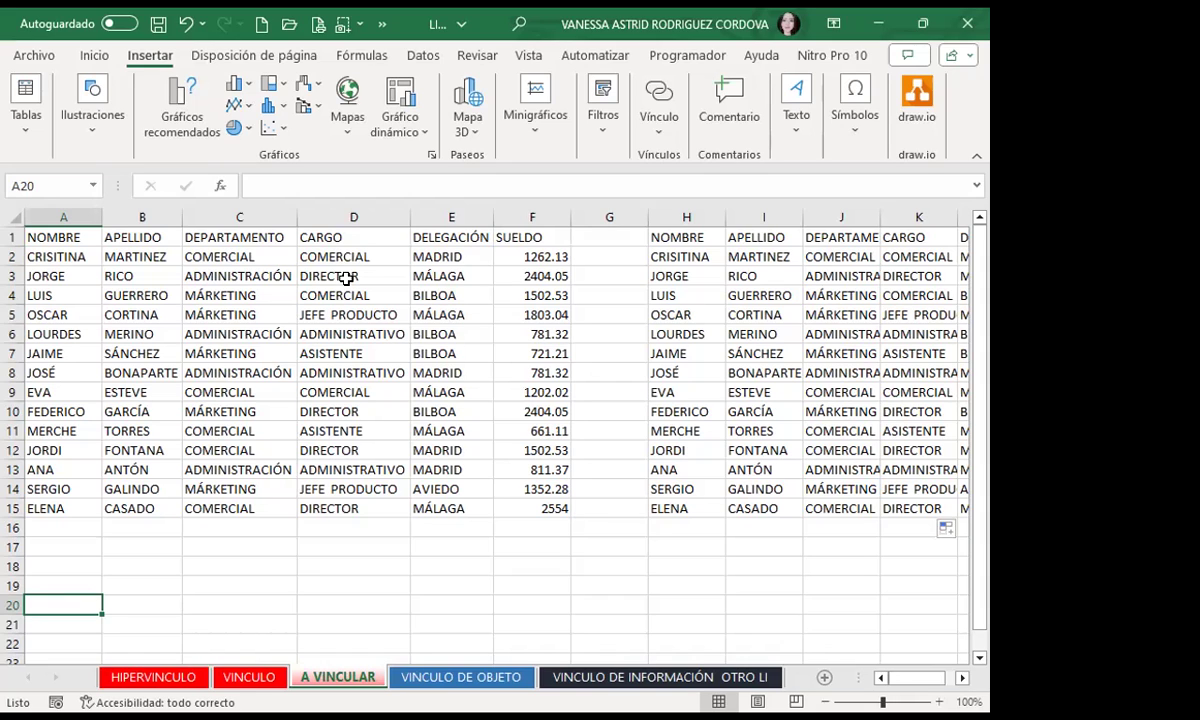
scroll(320, 295, "down", 3)
scroll(280, 340, "down", 3)
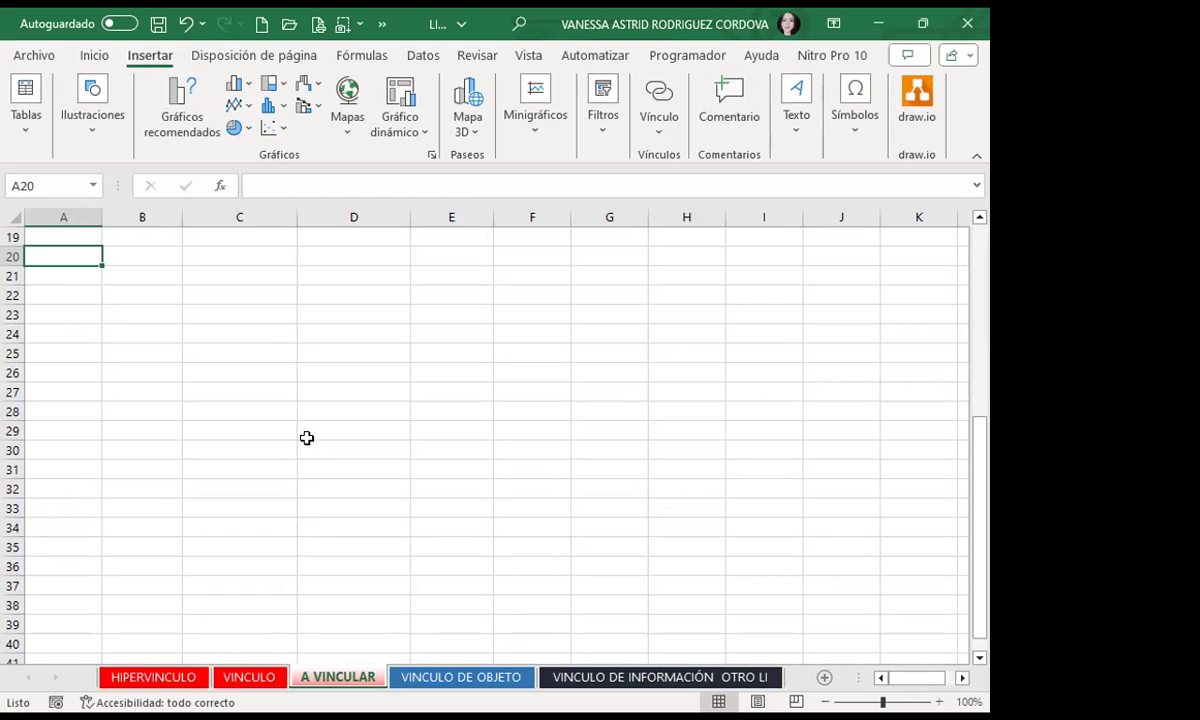
Copy the VINCULO employee table A1:F15 and return to A VINCULAR
left_click(246, 679)
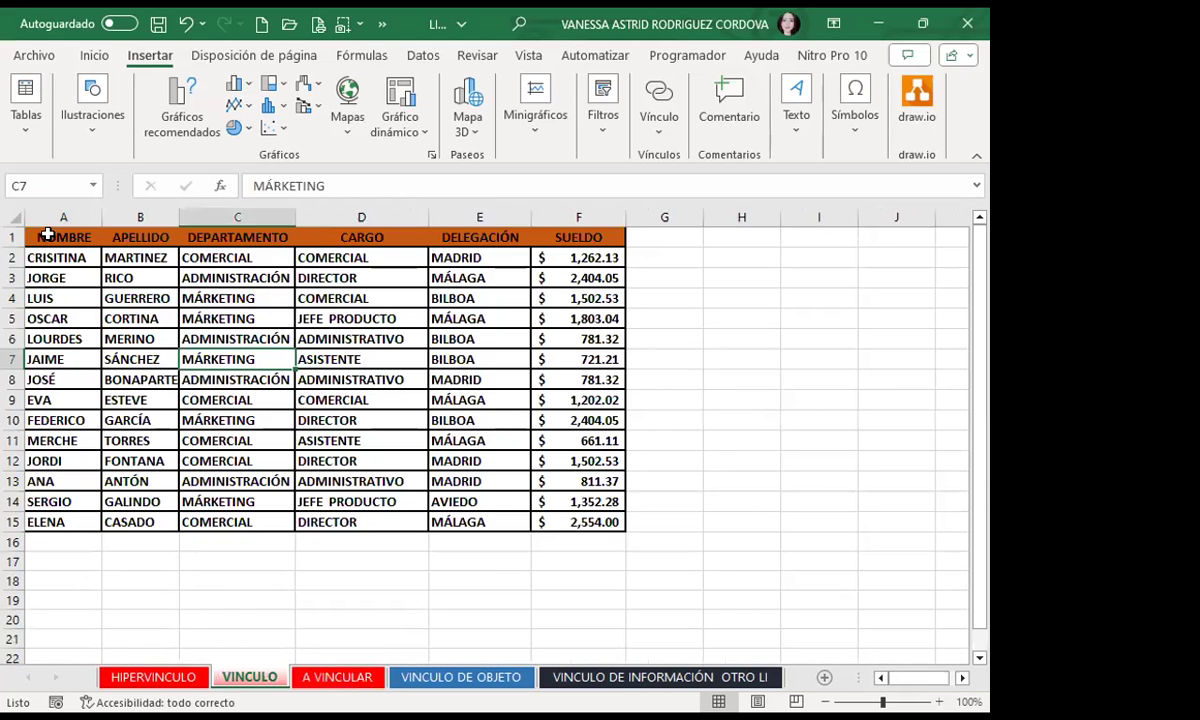
left_click_drag(33, 232, 584, 517)
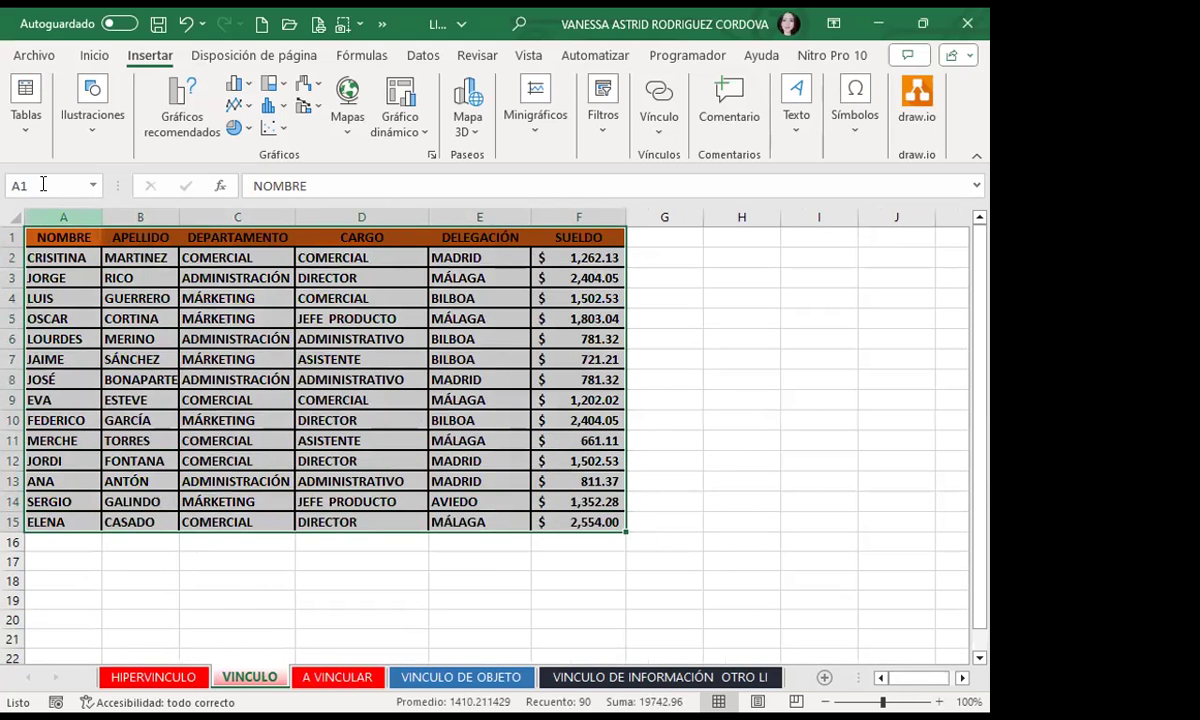
left_click(94, 55)
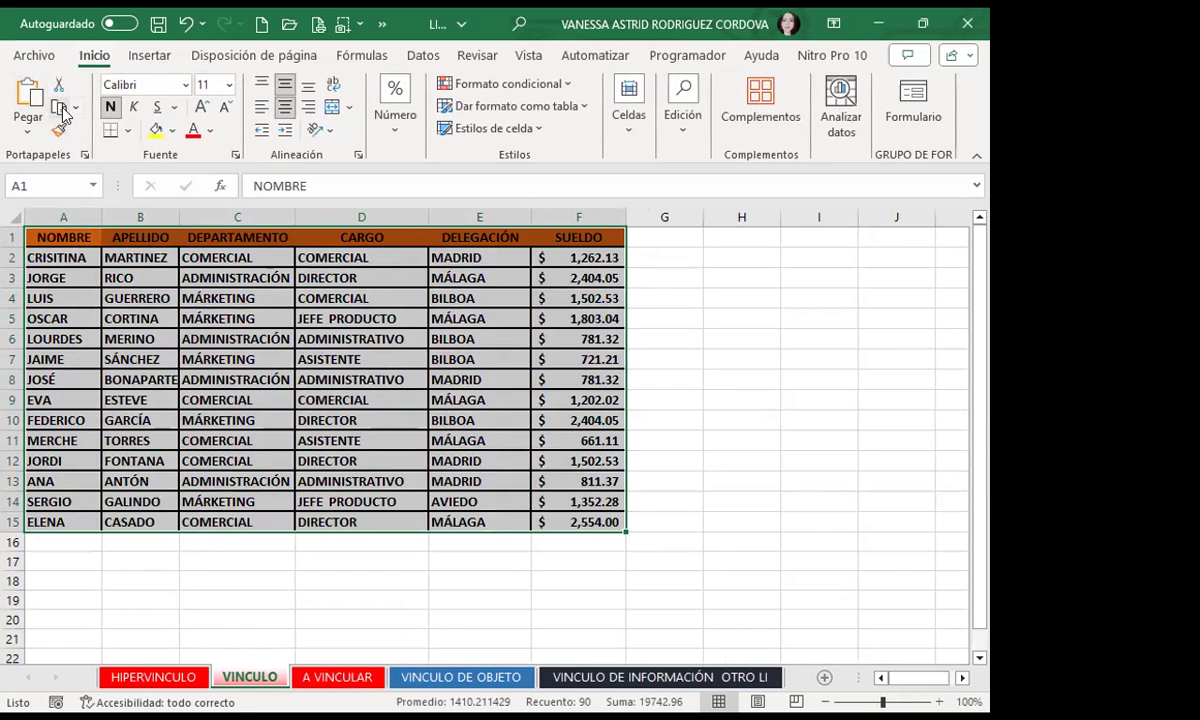
left_click(58, 106)
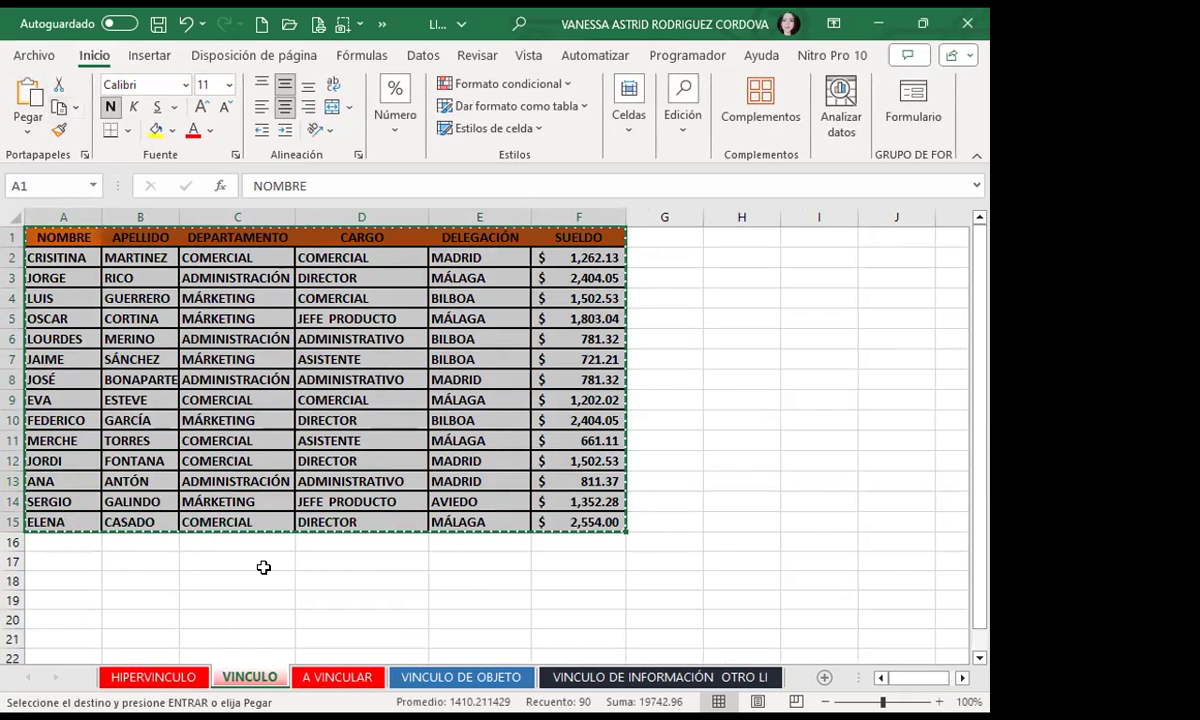
key("ctrl+Page_Down")
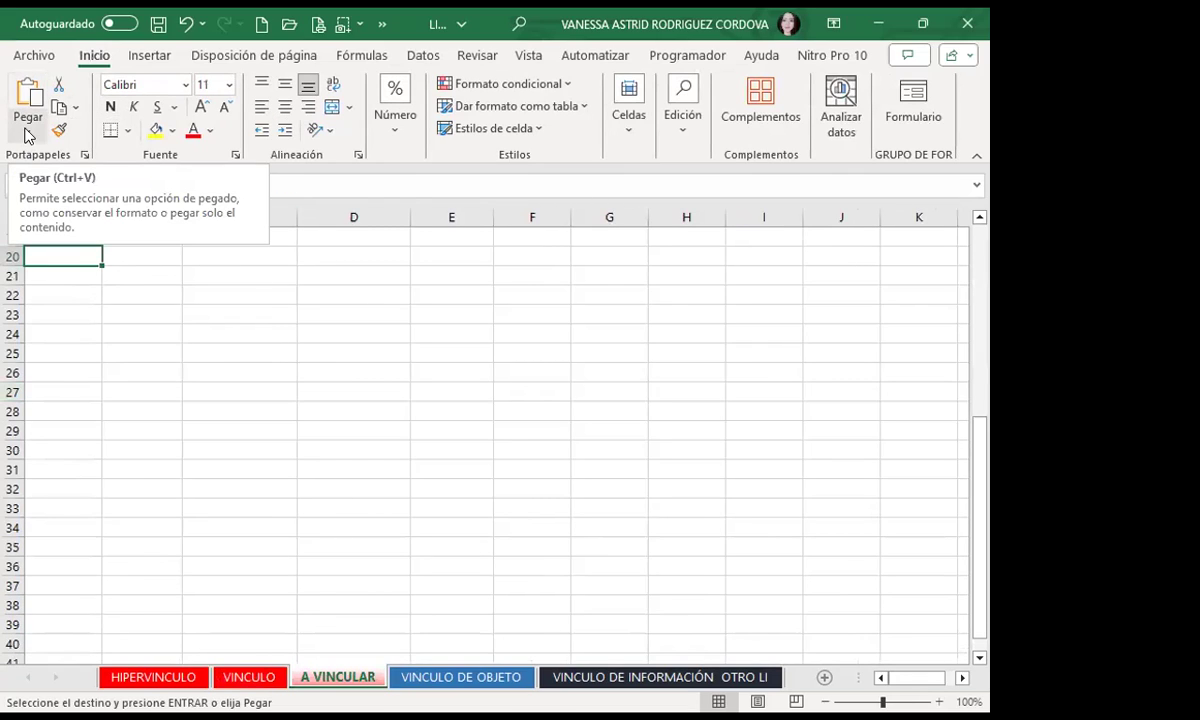
Paste the copied table into A20 as links using Pegar vínculo
left_click(28, 136)
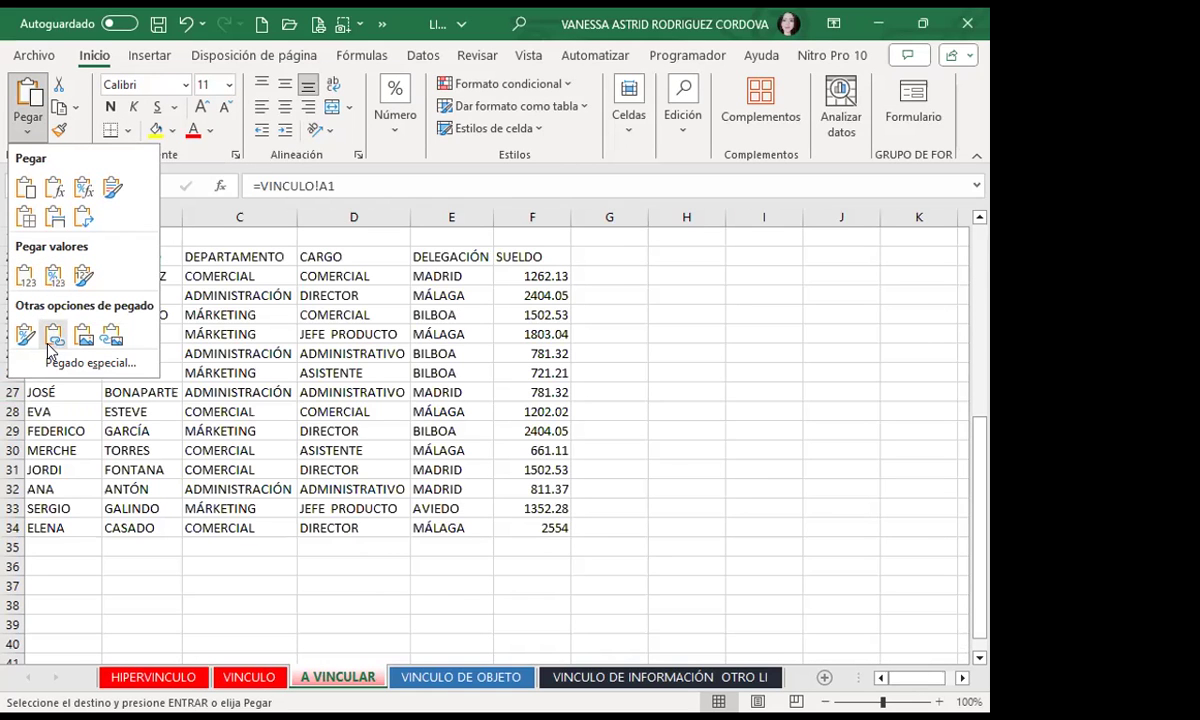
left_click(54, 336)
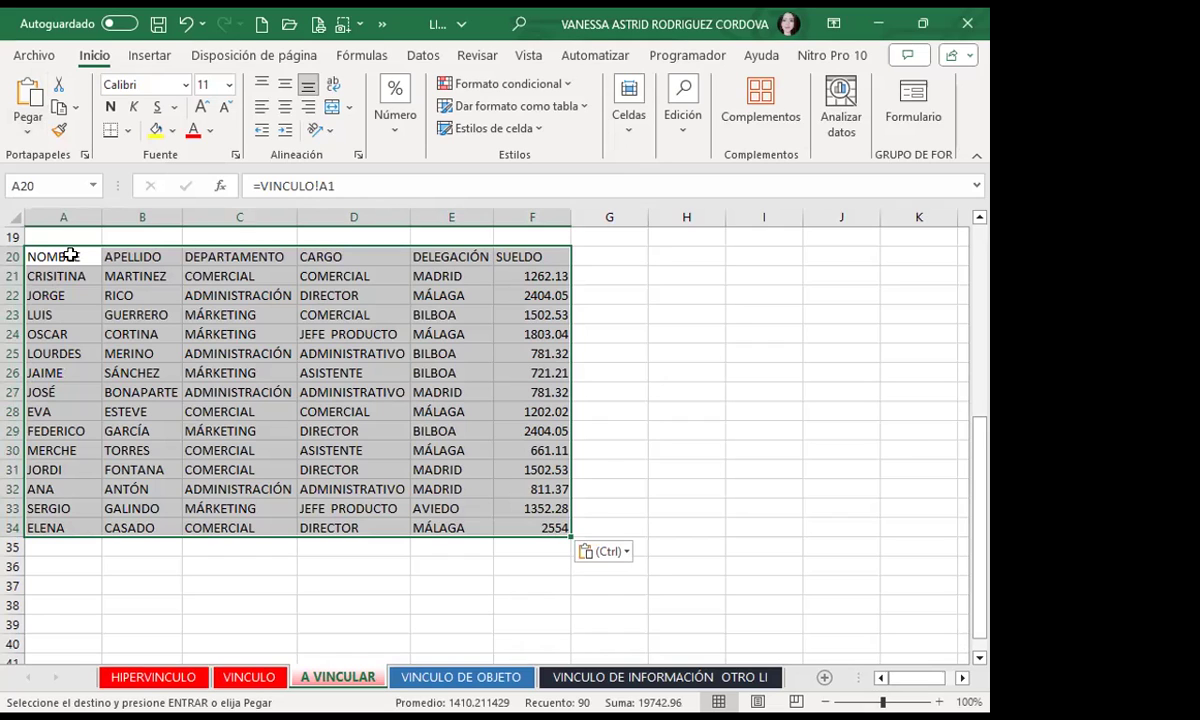
Check the link formulas in H1, A20 through E20, and D23
left_click(70, 256)
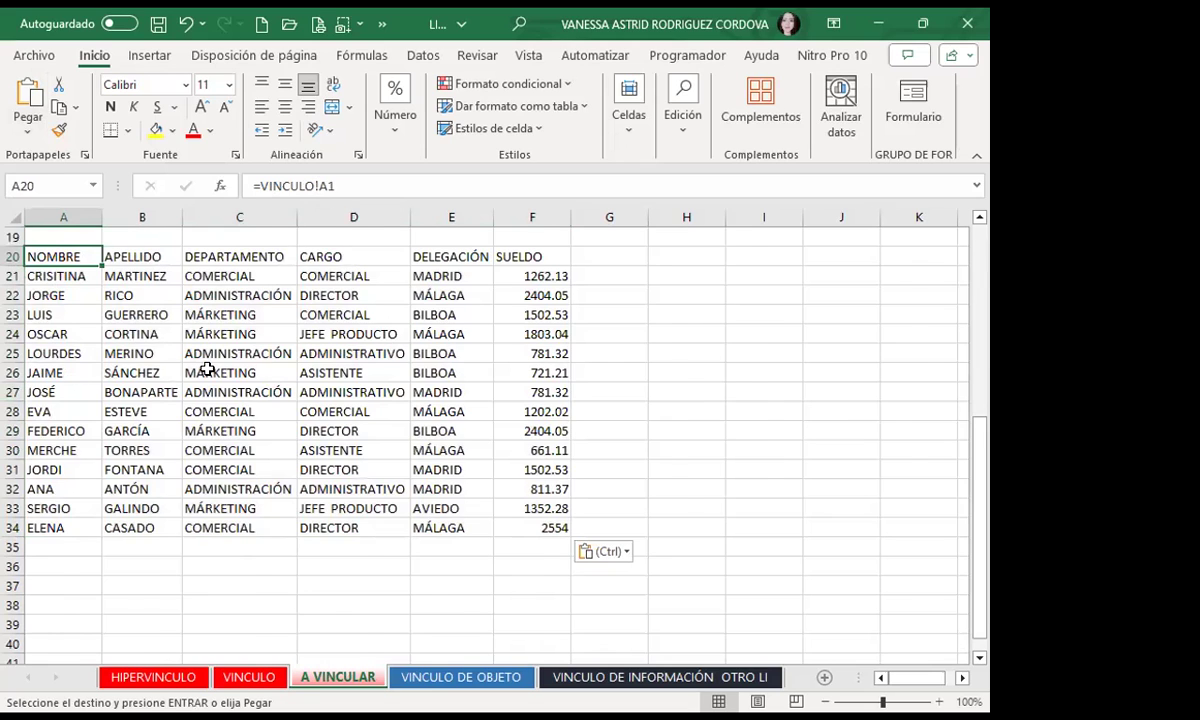
scroll(195, 345, "up", 7)
left_click(45, 237)
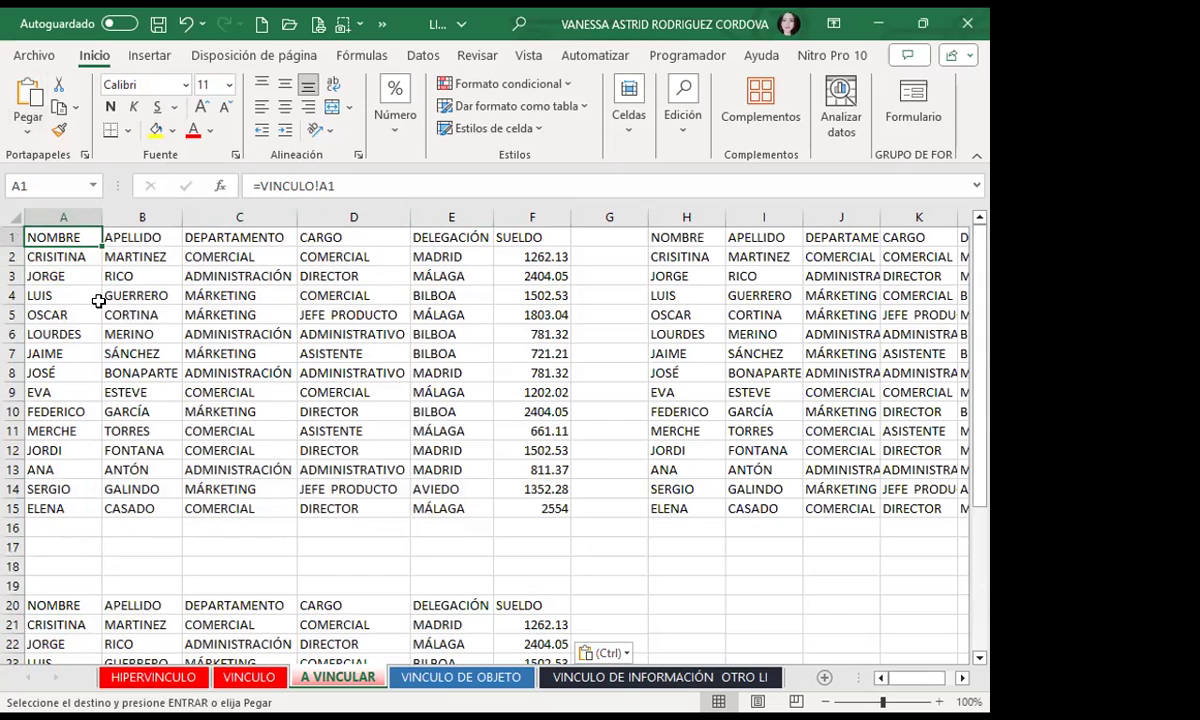
left_click(693, 242)
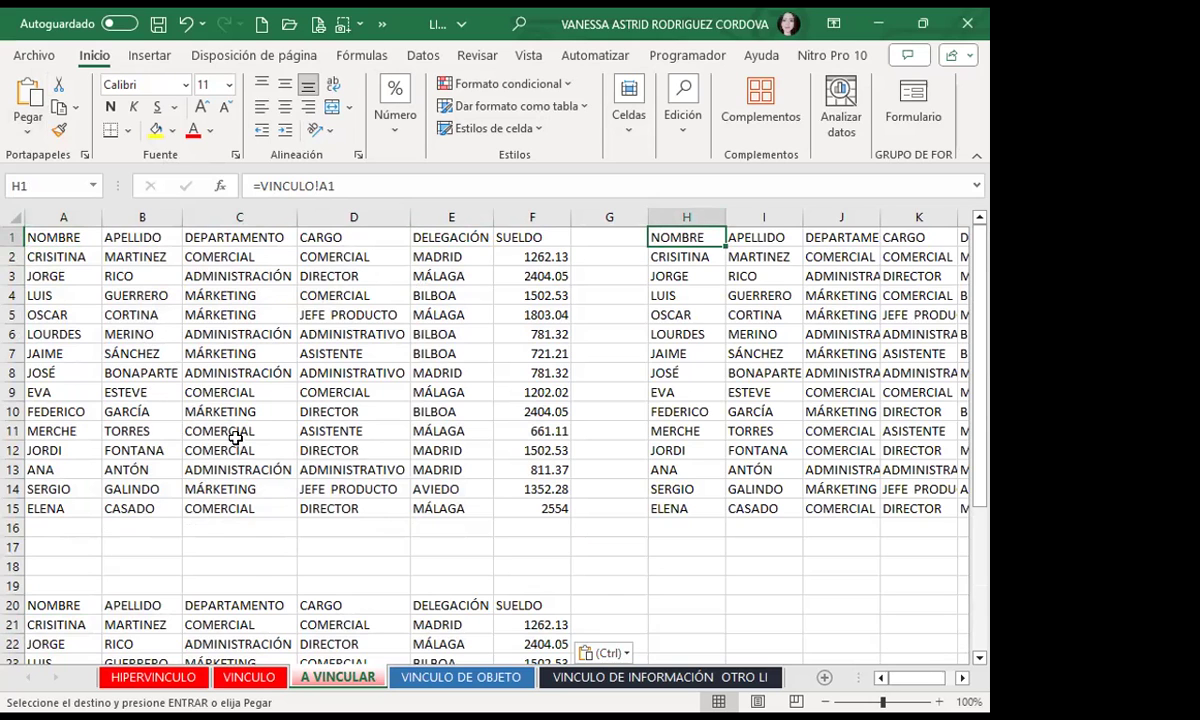
scroll(180, 435, "down", 1)
scroll(40, 440, "down", 3)
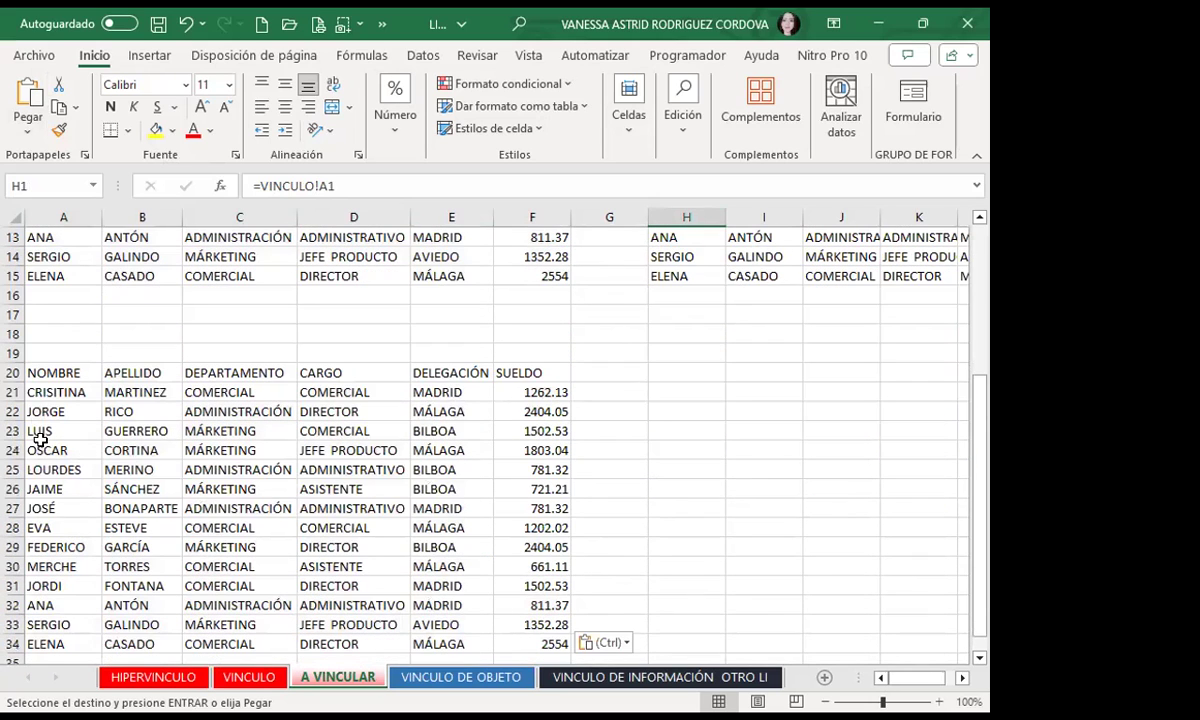
left_click(41, 372)
scroll(45, 385, "down", 4)
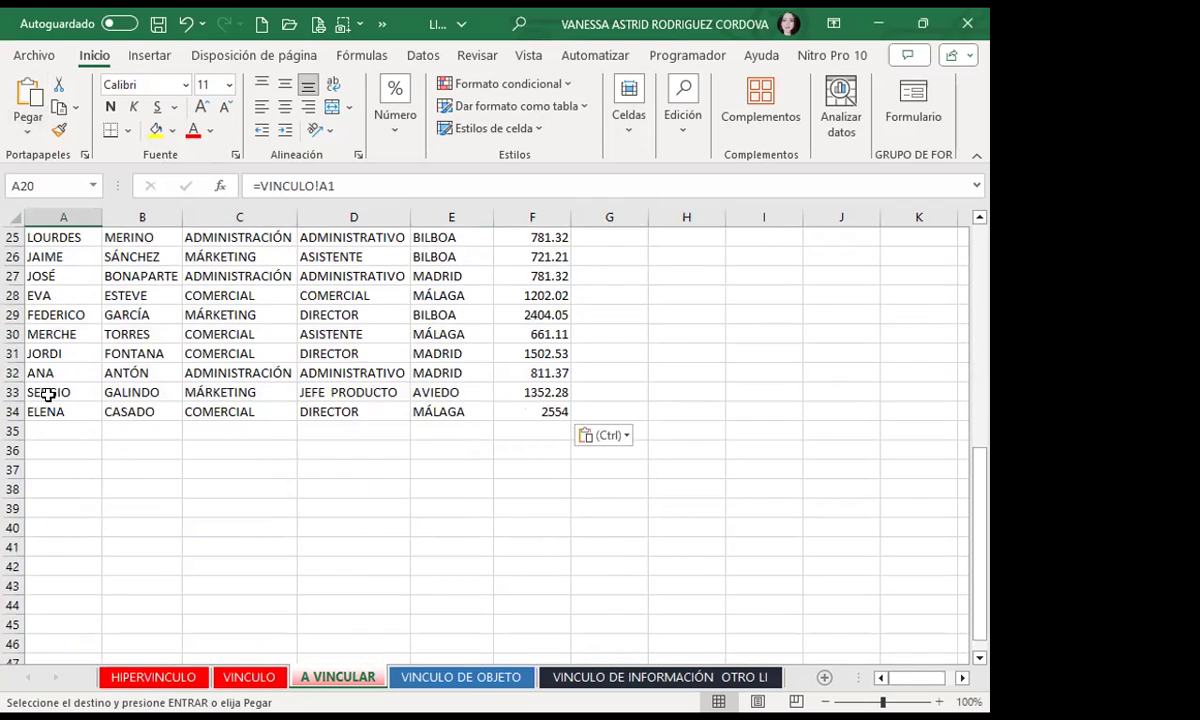
scroll(47, 394, "up", 4)
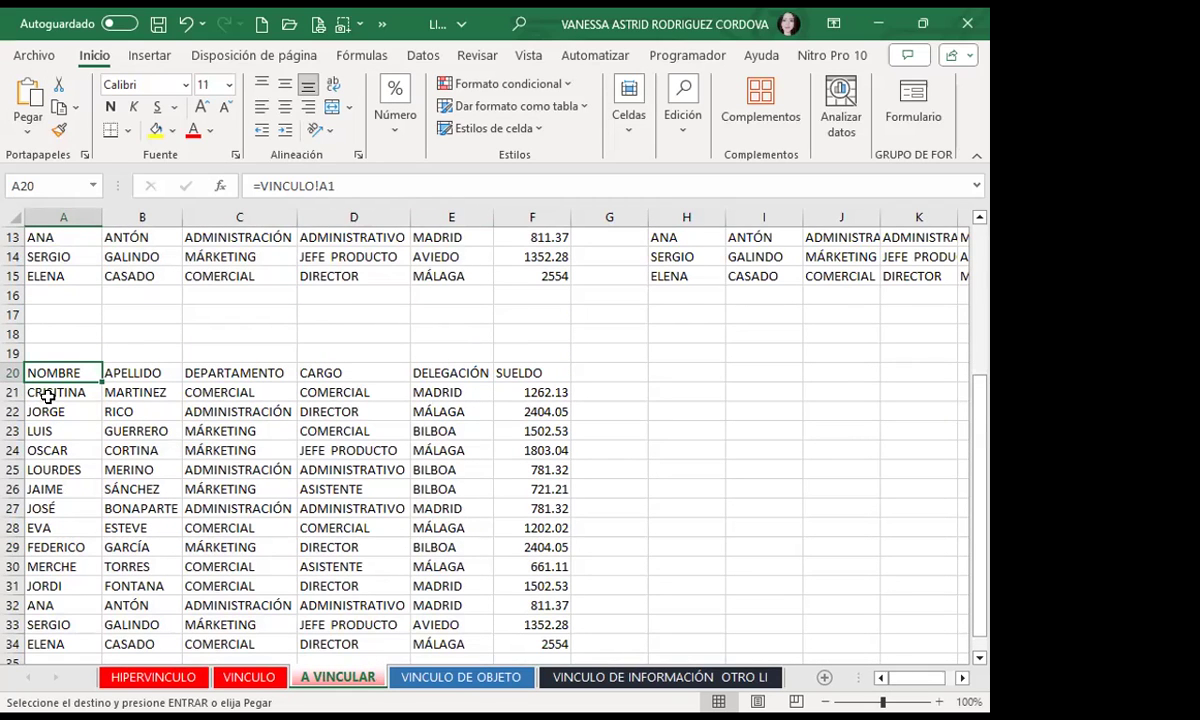
scroll(47, 397, "down", 1)
left_click(140, 314)
left_click(275, 315)
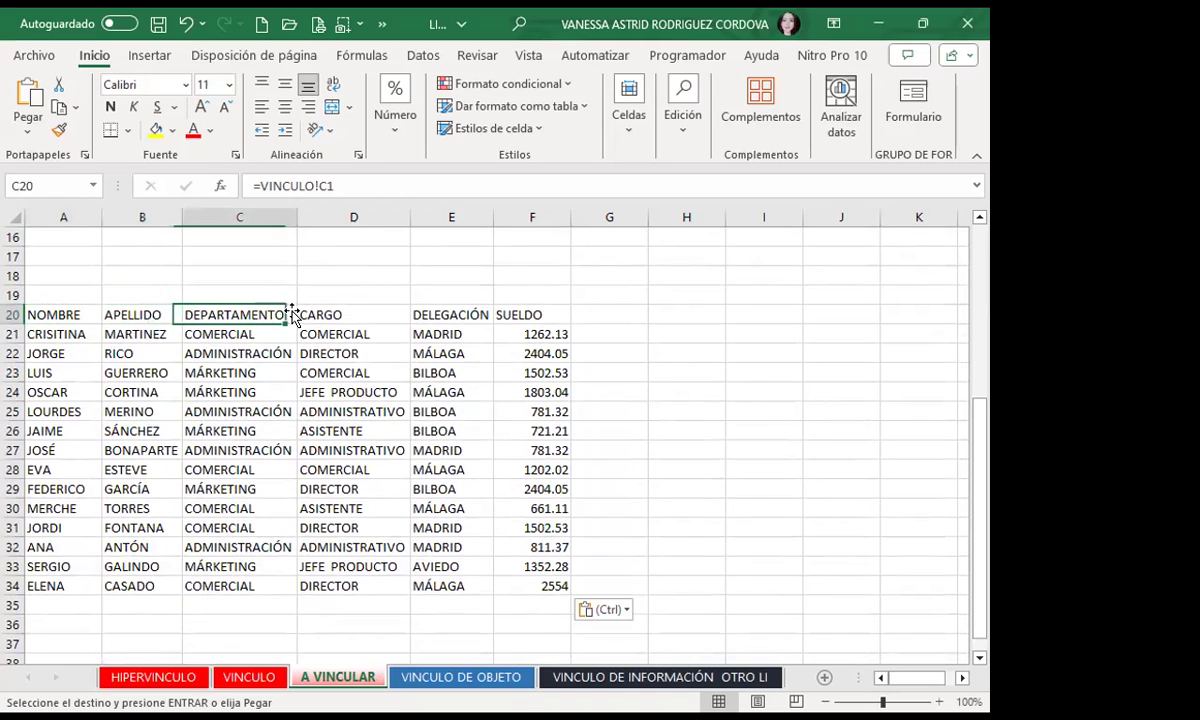
left_click(375, 315)
left_click(437, 312)
left_click(335, 367)
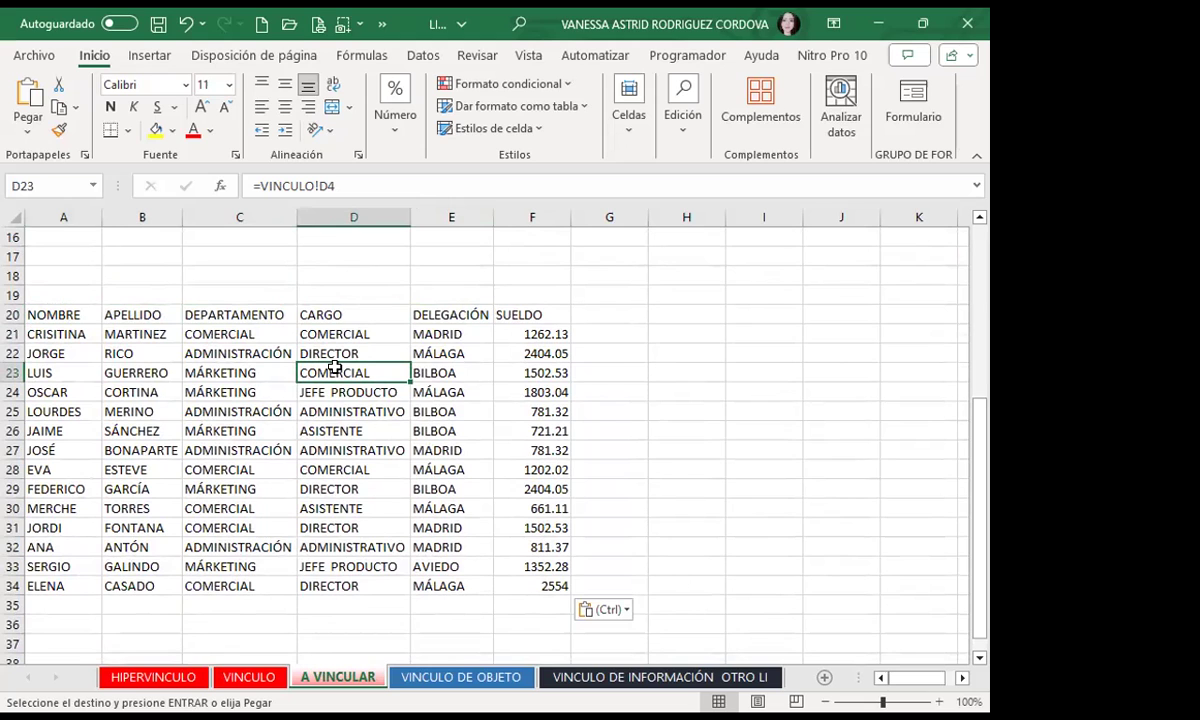
Inspect more linked cells (C23, D10, C28, C32), each referencing VINCULO
scroll(268, 360, "up", 3)
scroll(383, 397, "up", 2)
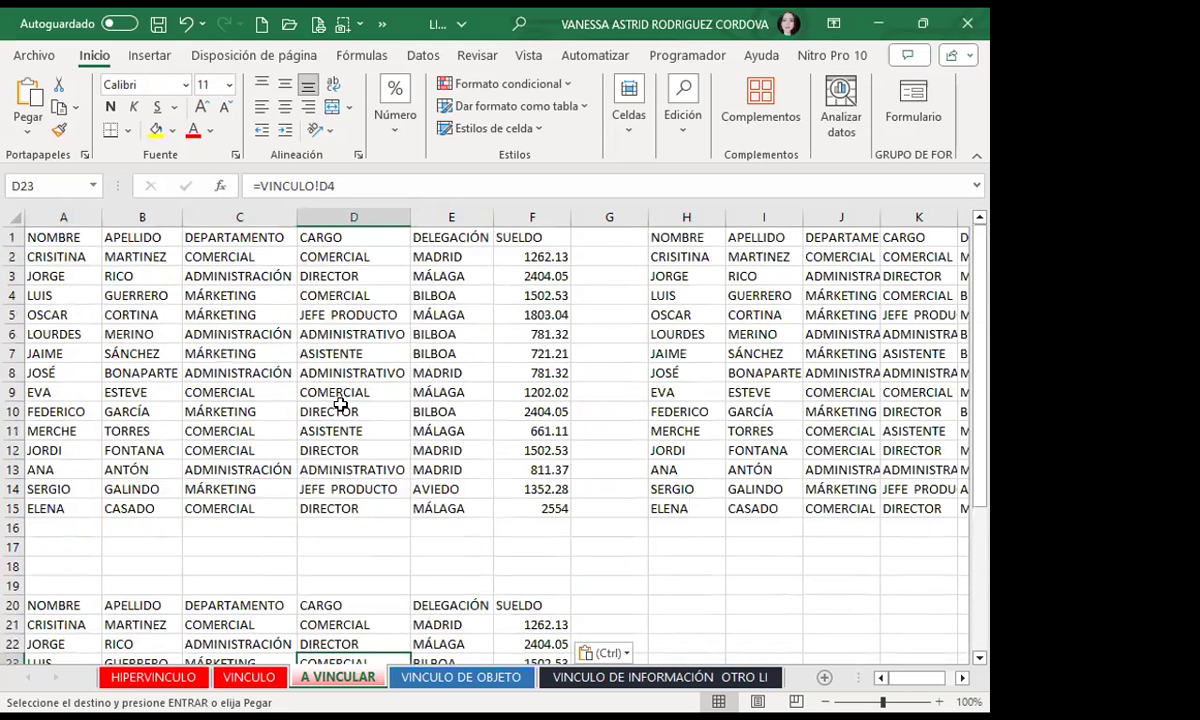
scroll(246, 423, "down", 4)
left_click(242, 429)
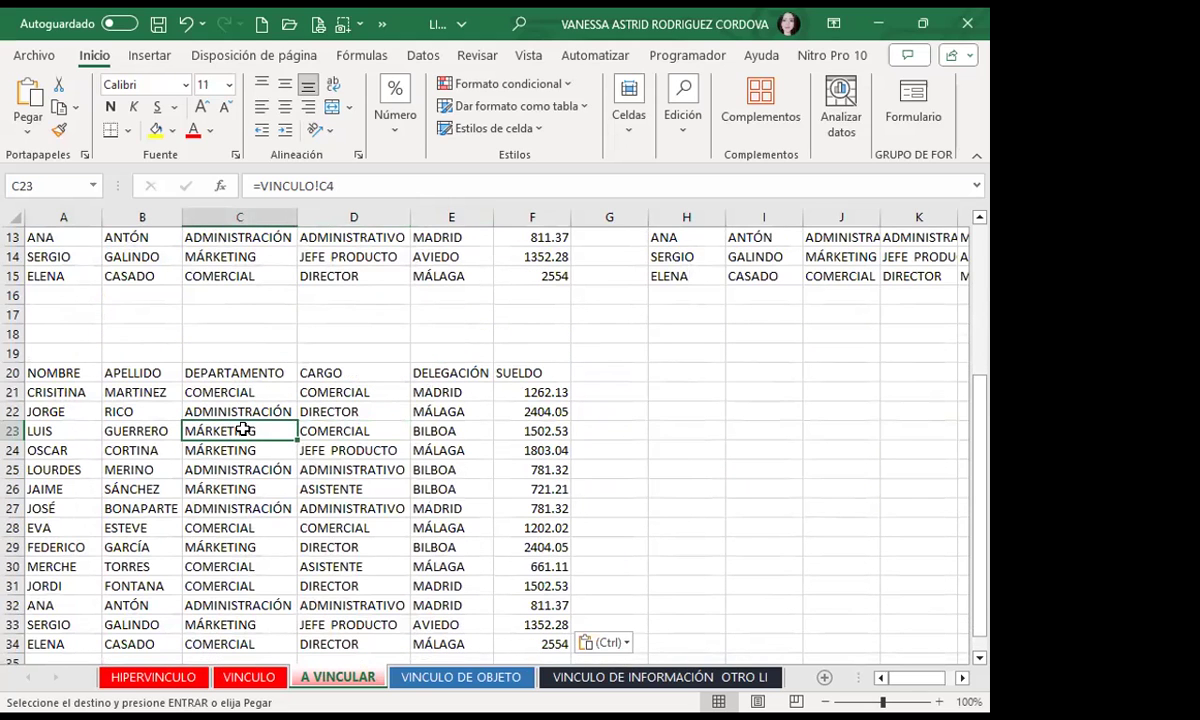
scroll(292, 431, "up", 4)
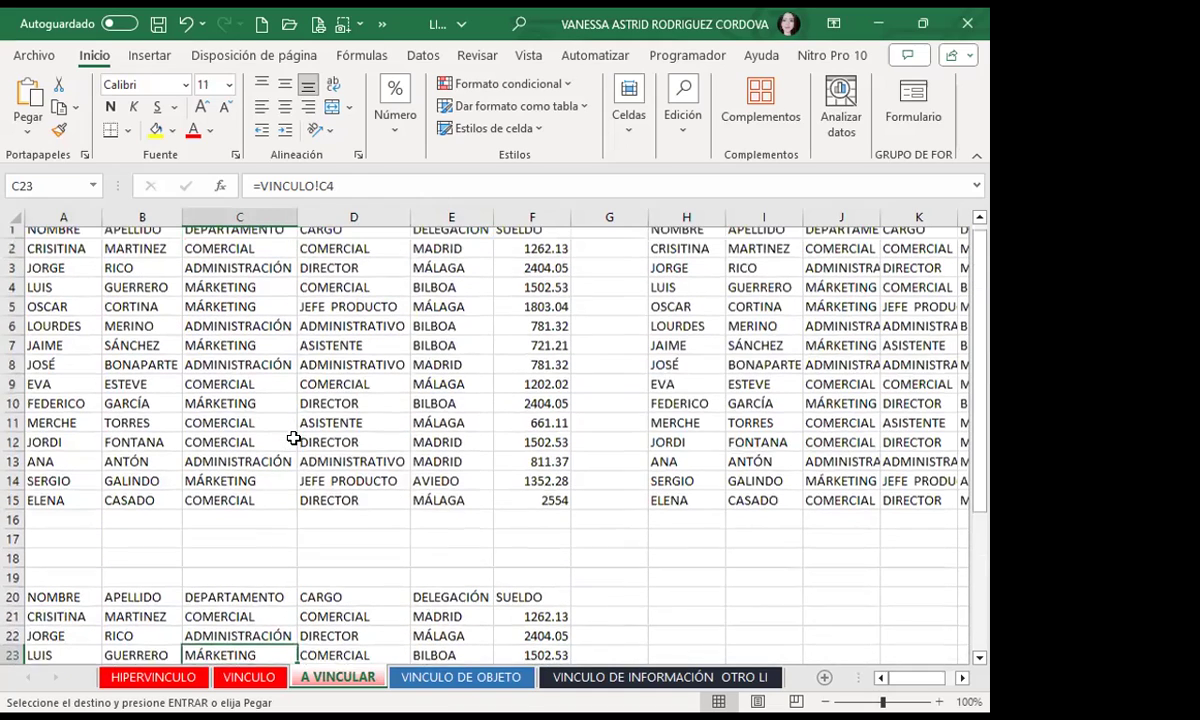
left_click(305, 408)
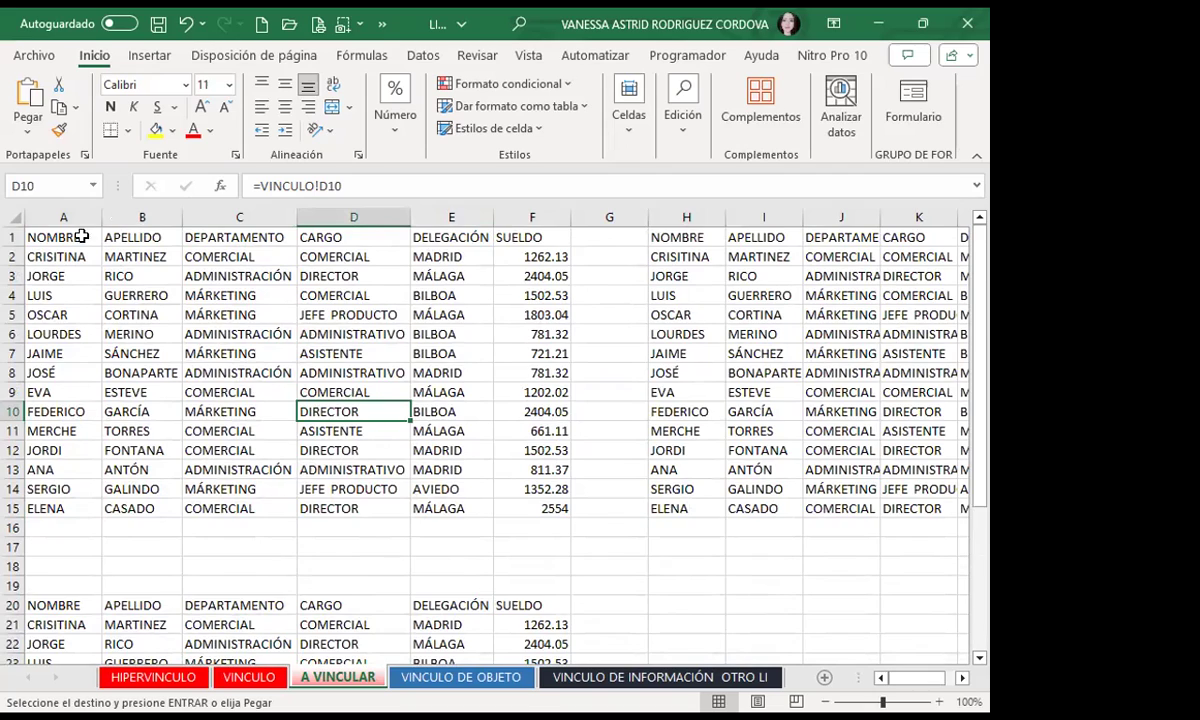
scroll(297, 448, "down", 3)
scroll(297, 448, "down", 3)
scroll(230, 420, "up", 1)
left_click(228, 414)
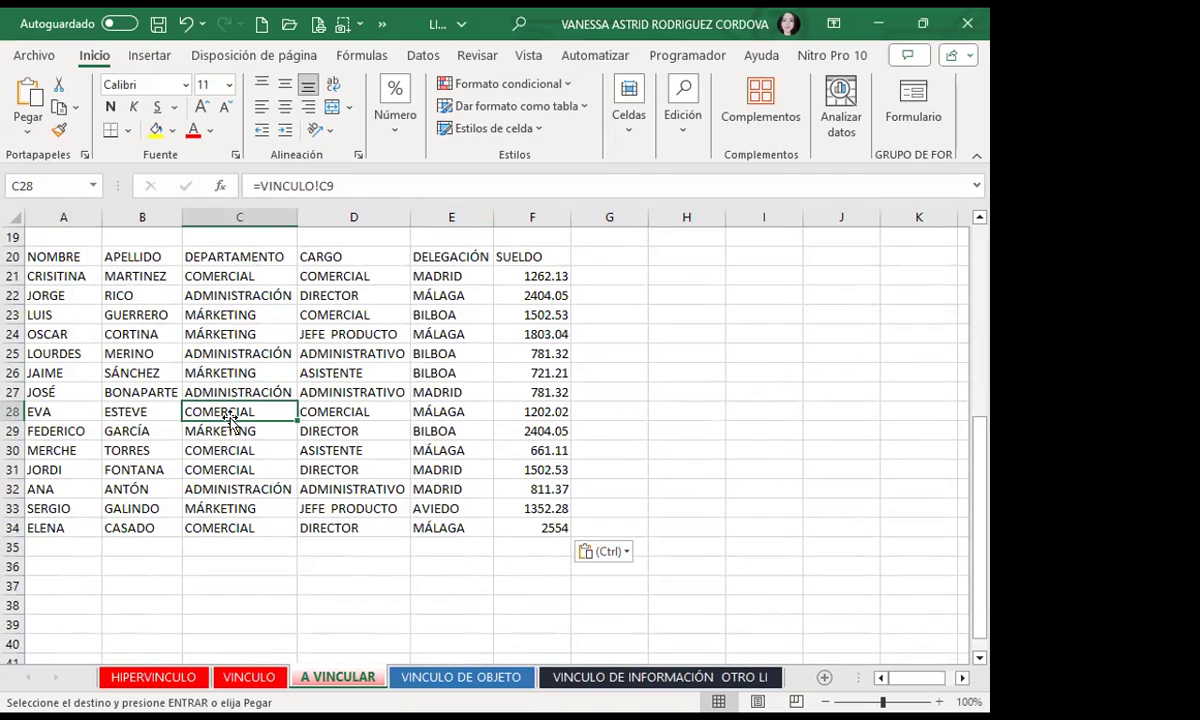
scroll(230, 414, "up", 4)
scroll(230, 414, "up", 2)
left_click(230, 410)
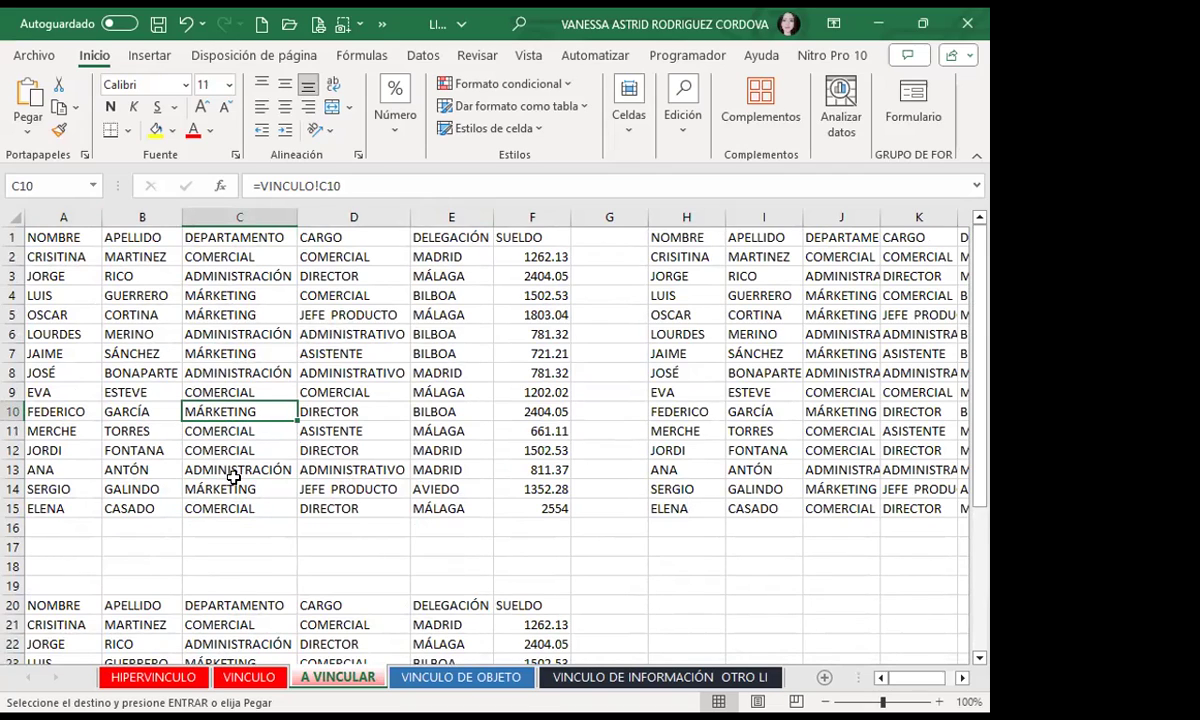
scroll(232, 478, "down", 7)
left_click(241, 429)
Select empty cell A38 as the next paste destination
key("ctrl+v")
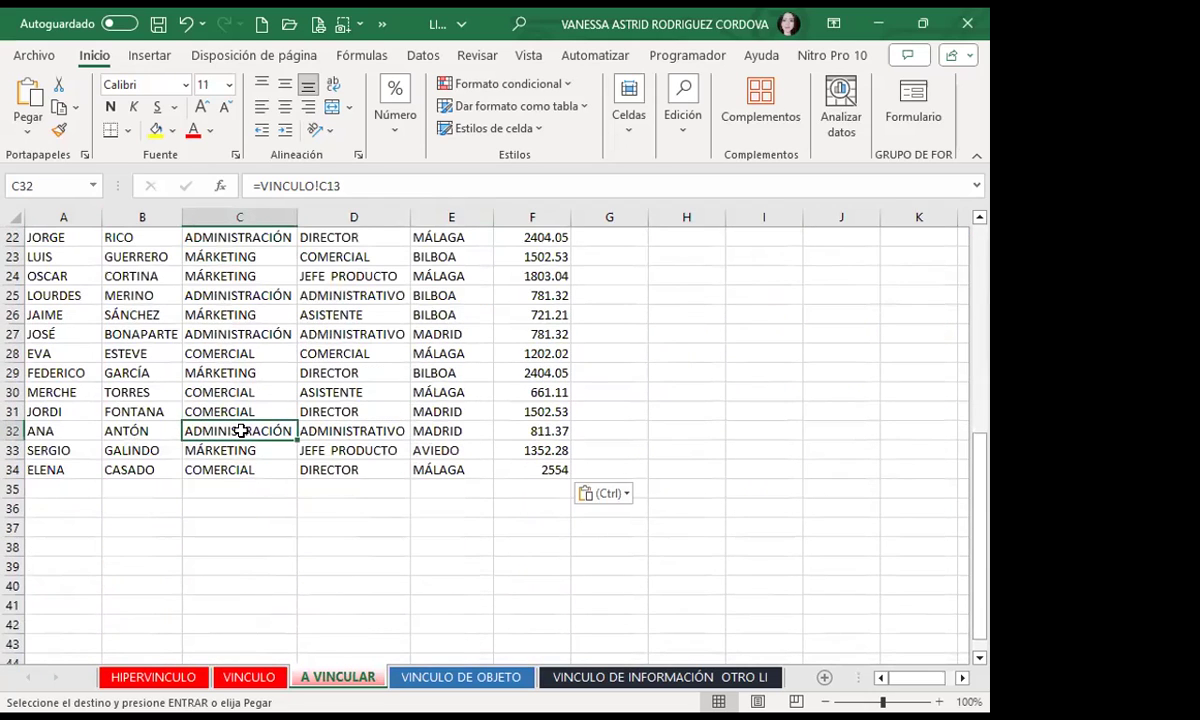
scroll(100, 481, "down", 3)
scroll(56, 414, "down", 1)
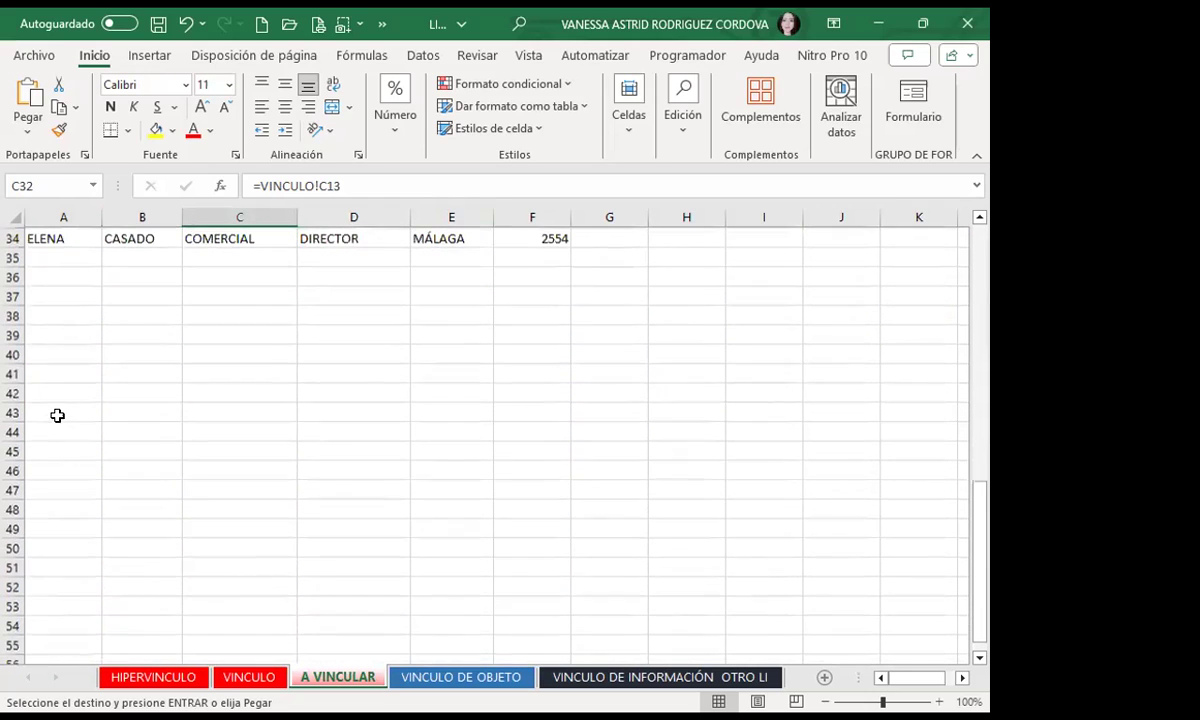
left_click(55, 313)
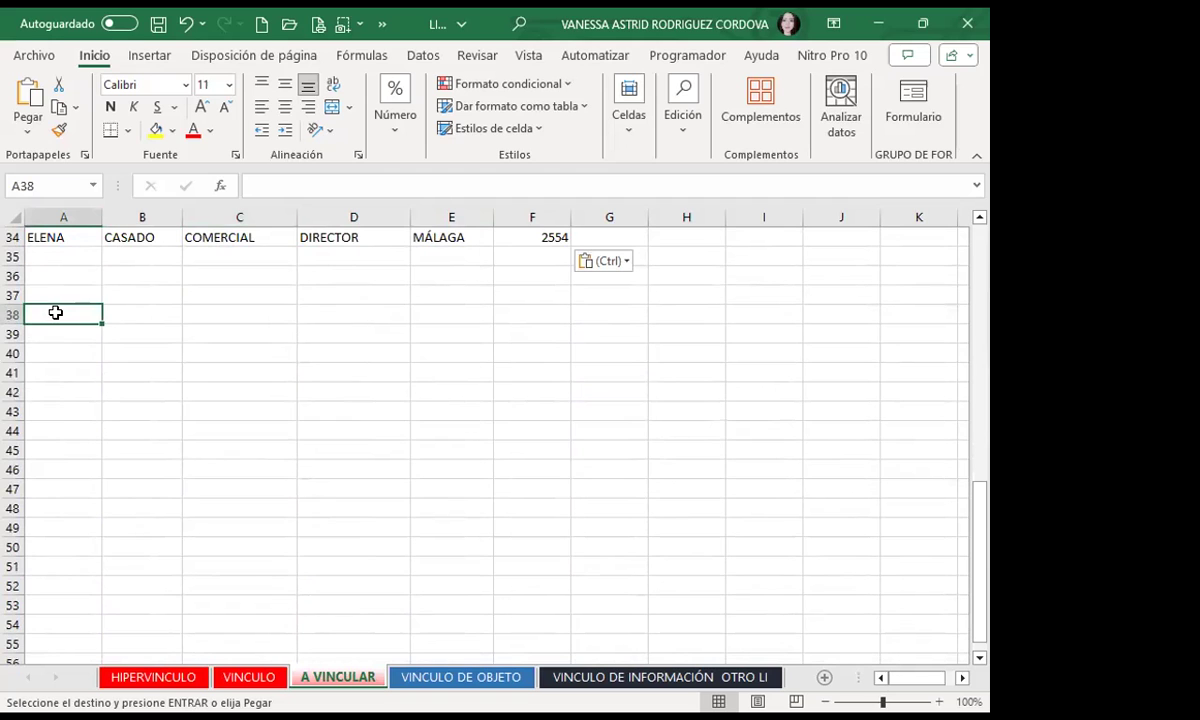
scroll(130, 390, "up", 9)
scroll(150, 415, "up", 1)
Paste the copied VINCULO table at A38 as an Imagen vinculada (linked picture)
scroll(130, 420, "down", 8)
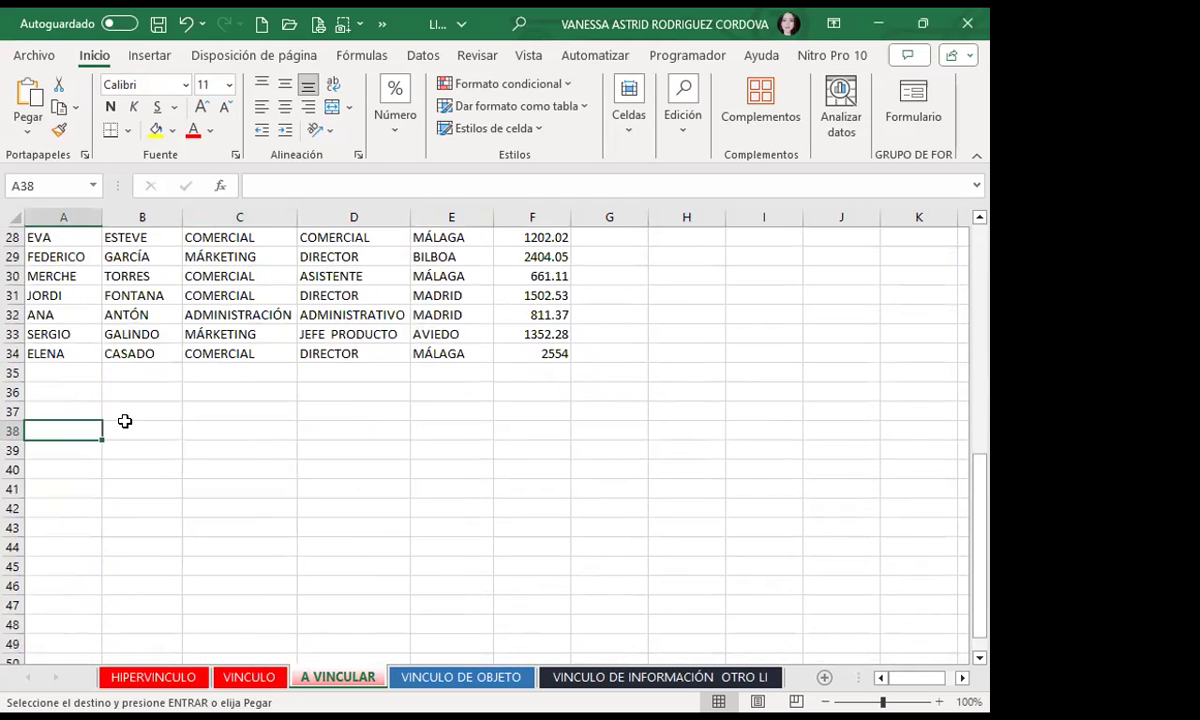
scroll(160, 423, "down", 3)
left_click(249, 677)
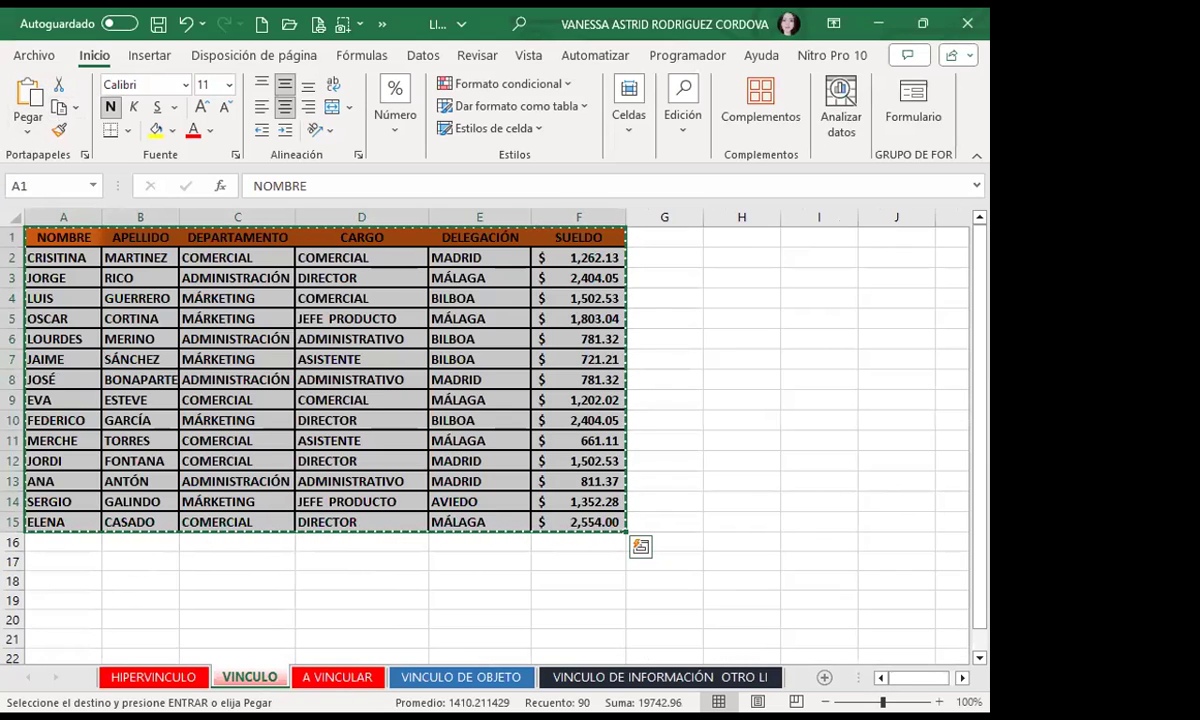
left_click(345, 678)
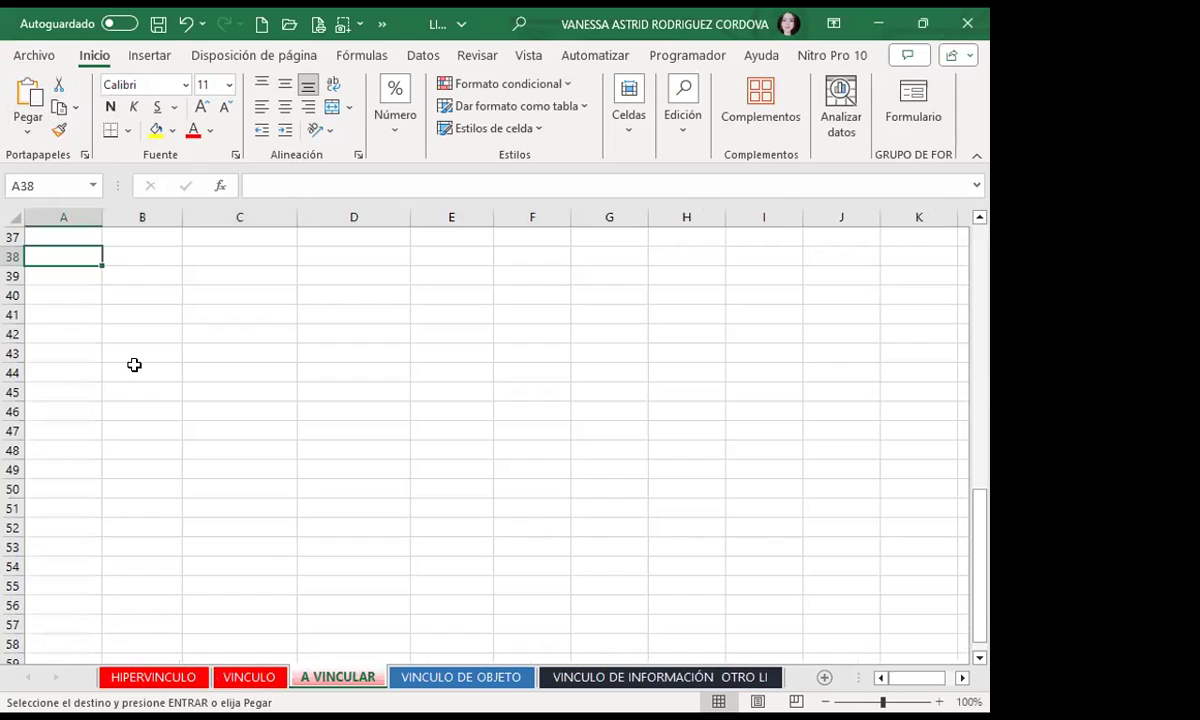
left_click(24, 135)
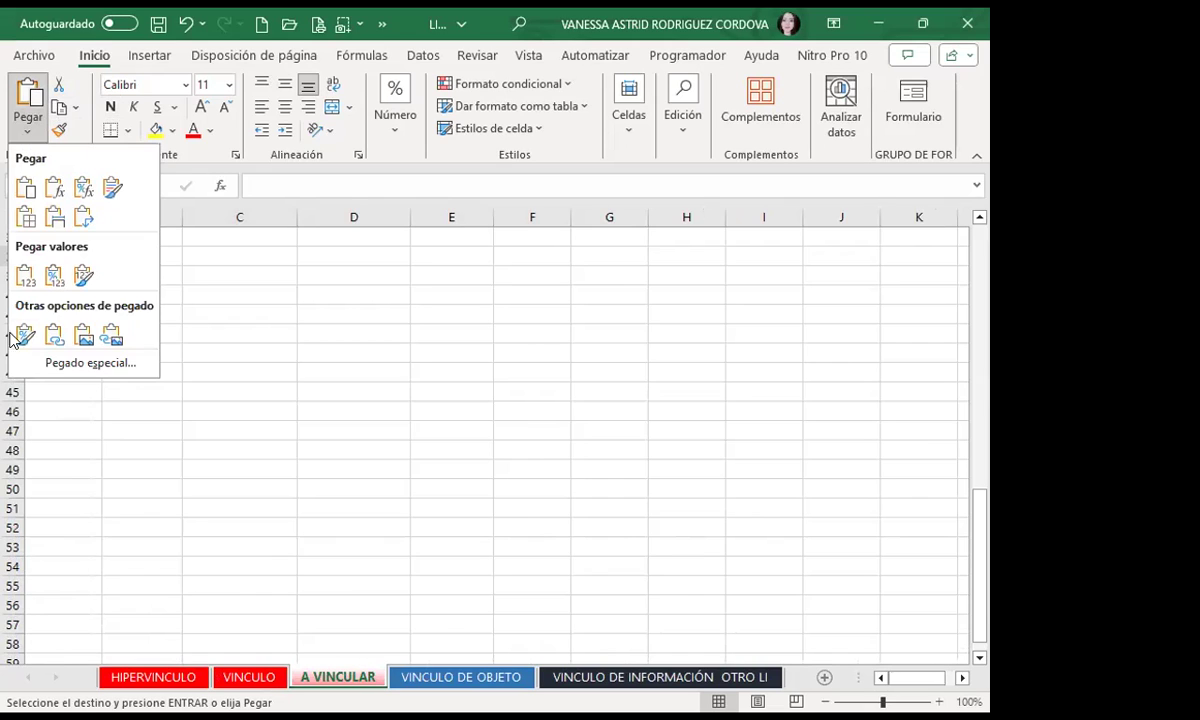
left_click(112, 336)
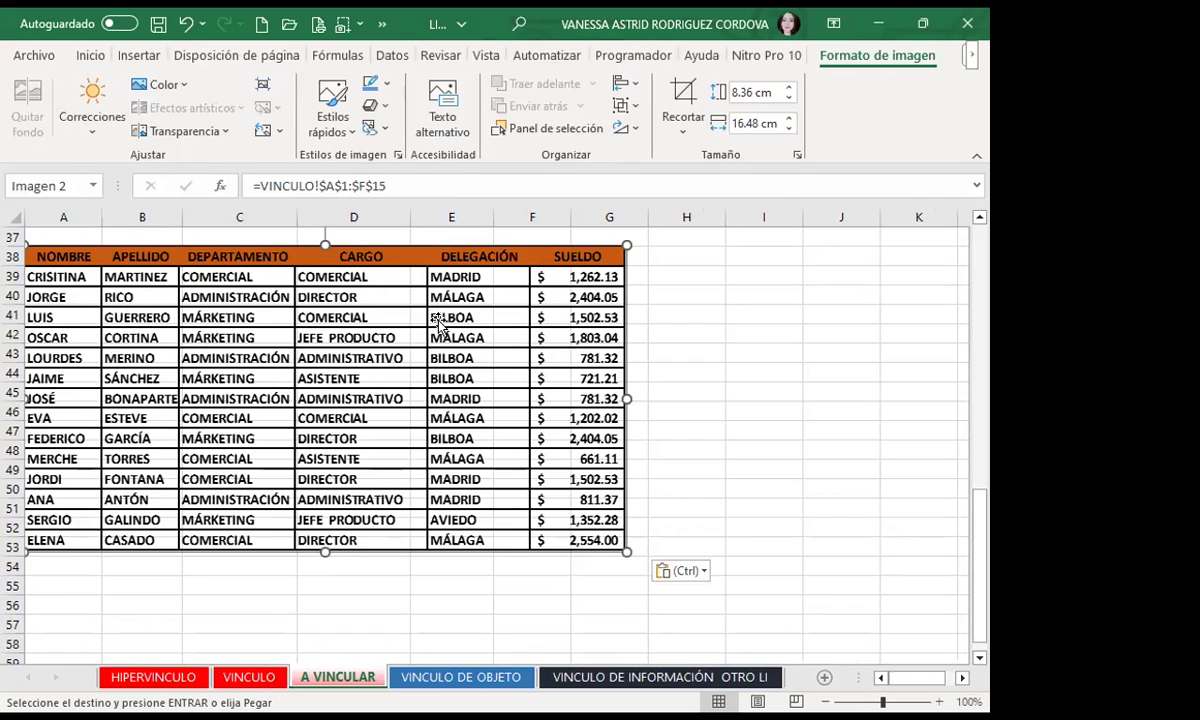
left_click(485, 57)
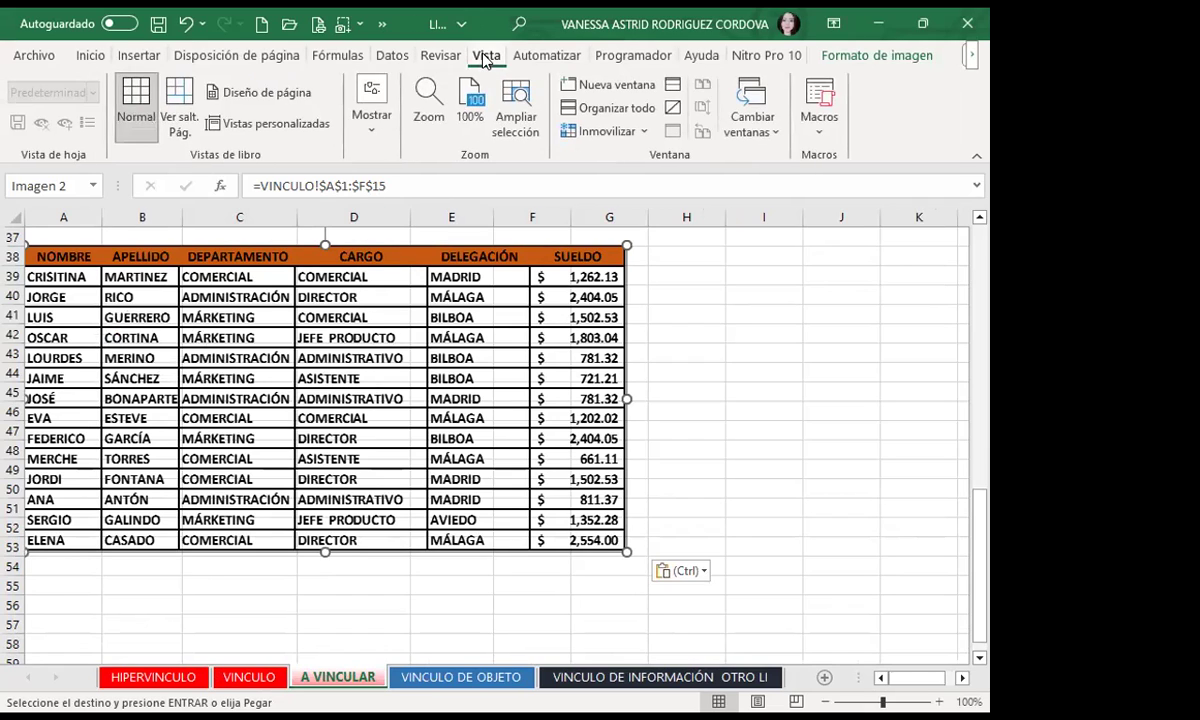
Hide the gridlines on the A VINCULAR sheet
left_click(371, 118)
left_click(426, 198)
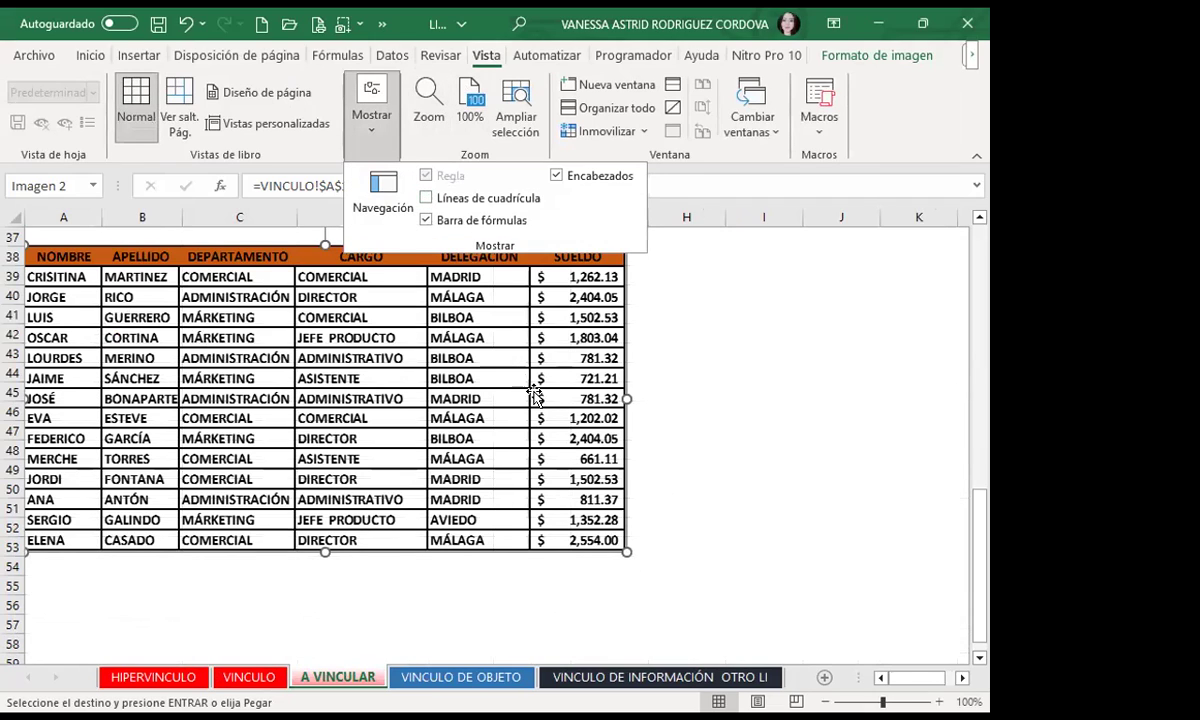
left_click(683, 363)
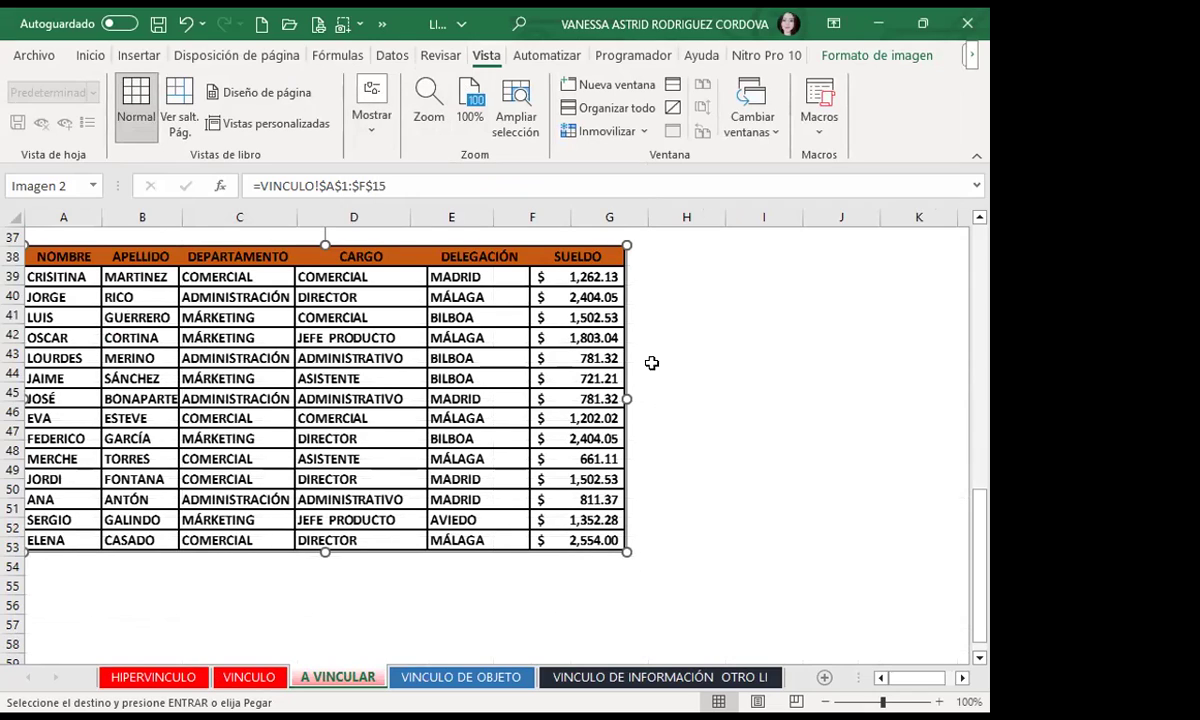
Reposition the linked table picture near row 38, slightly right, and deselect it
mouse_move(315, 327)
left_mouse_down()
mouse_move(458, 410)
mouse_move(453, 426)
left_mouse_up()
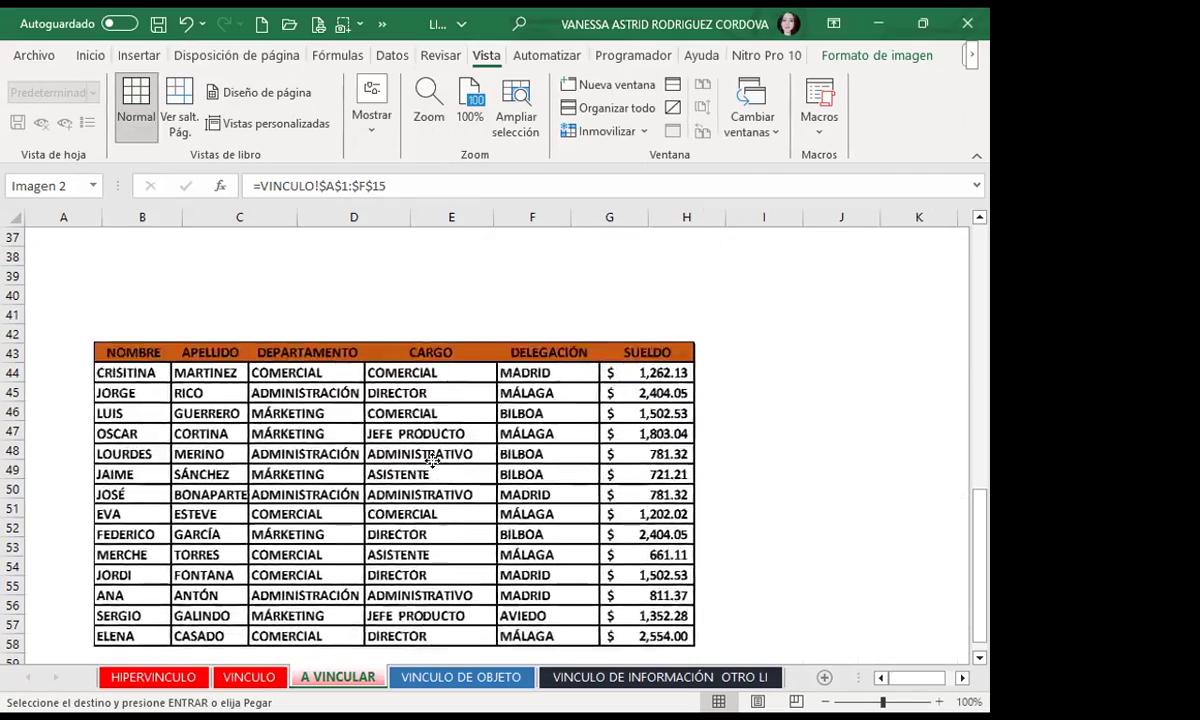
mouse_move(453, 426)
left_mouse_down()
mouse_move(374, 402)
mouse_move(301, 348)
left_mouse_up()
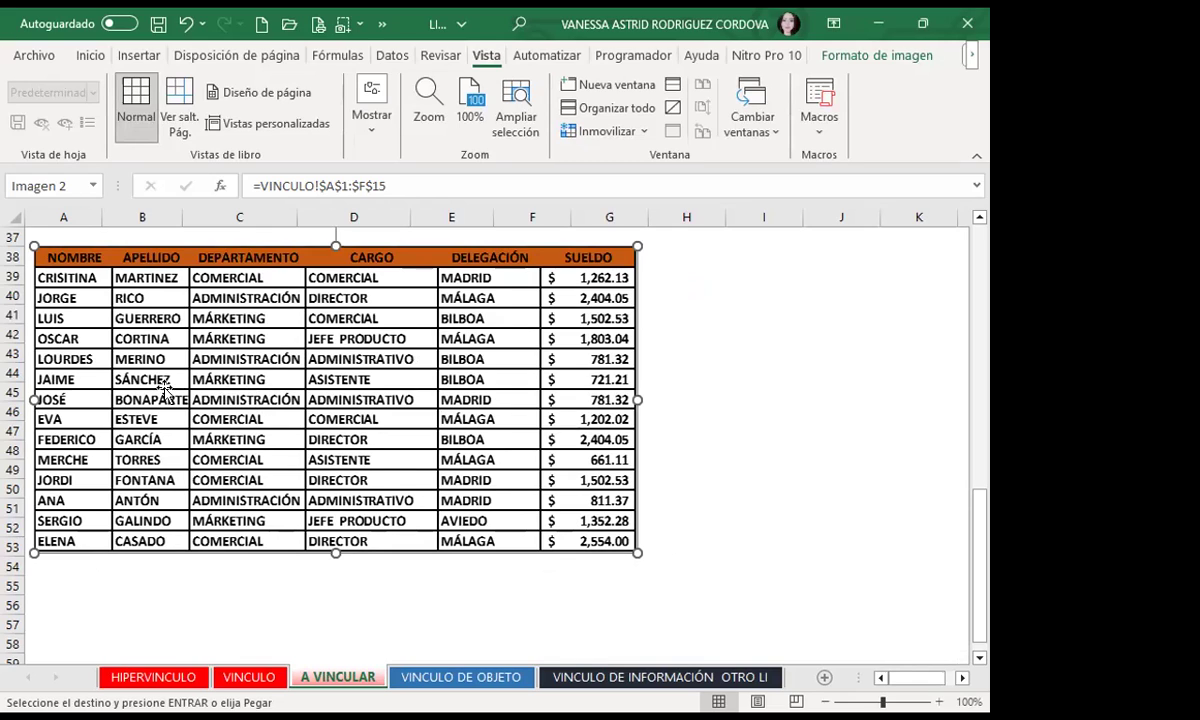
left_click(721, 388)
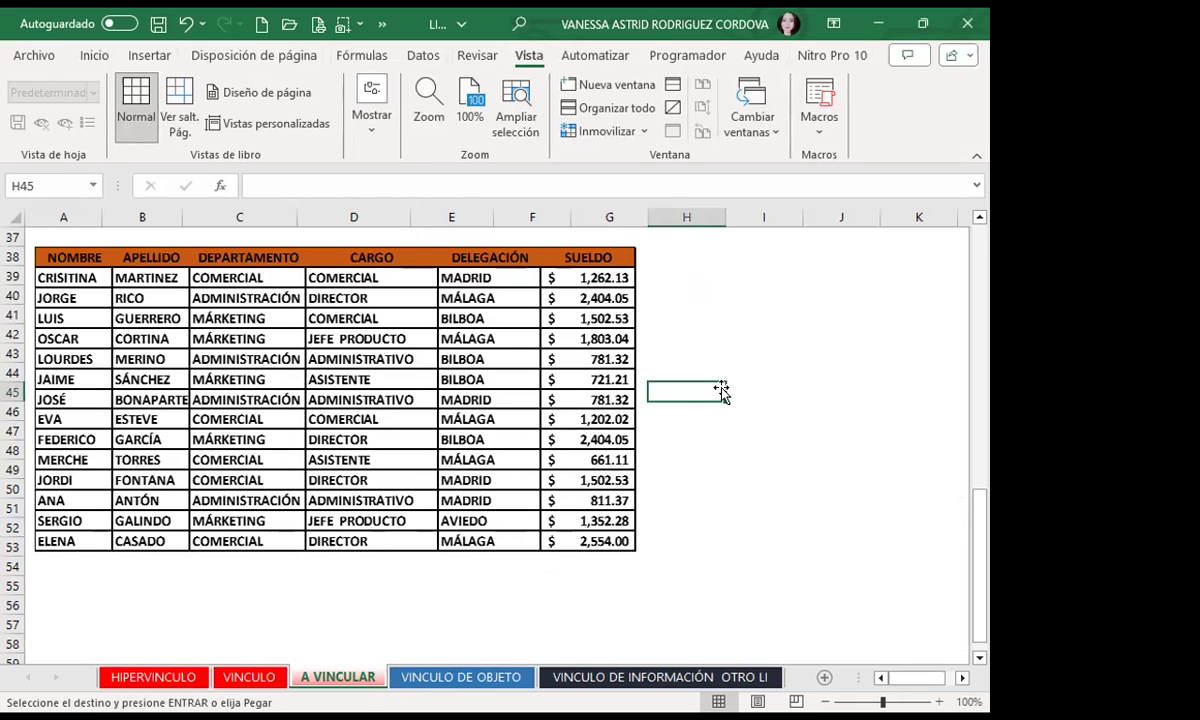
Delete the VINCULO table's data in A2:F15
left_click(250, 677)
left_click(66, 318)
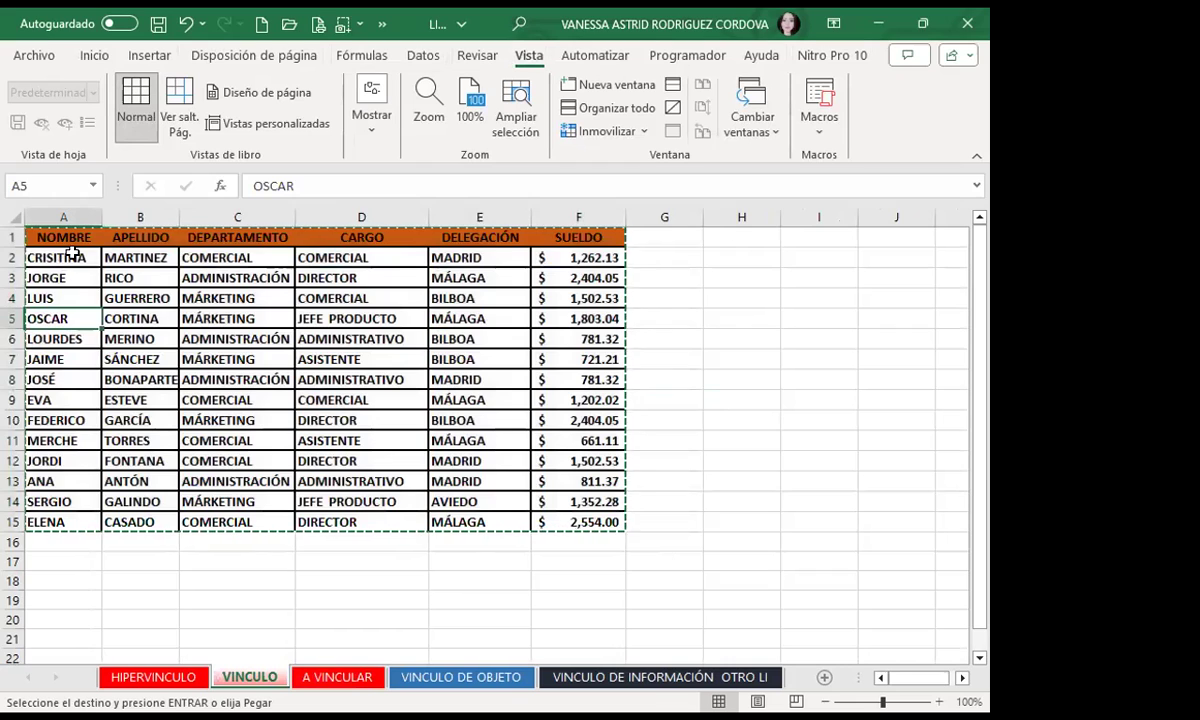
left_click_drag(69, 262, 582, 514)
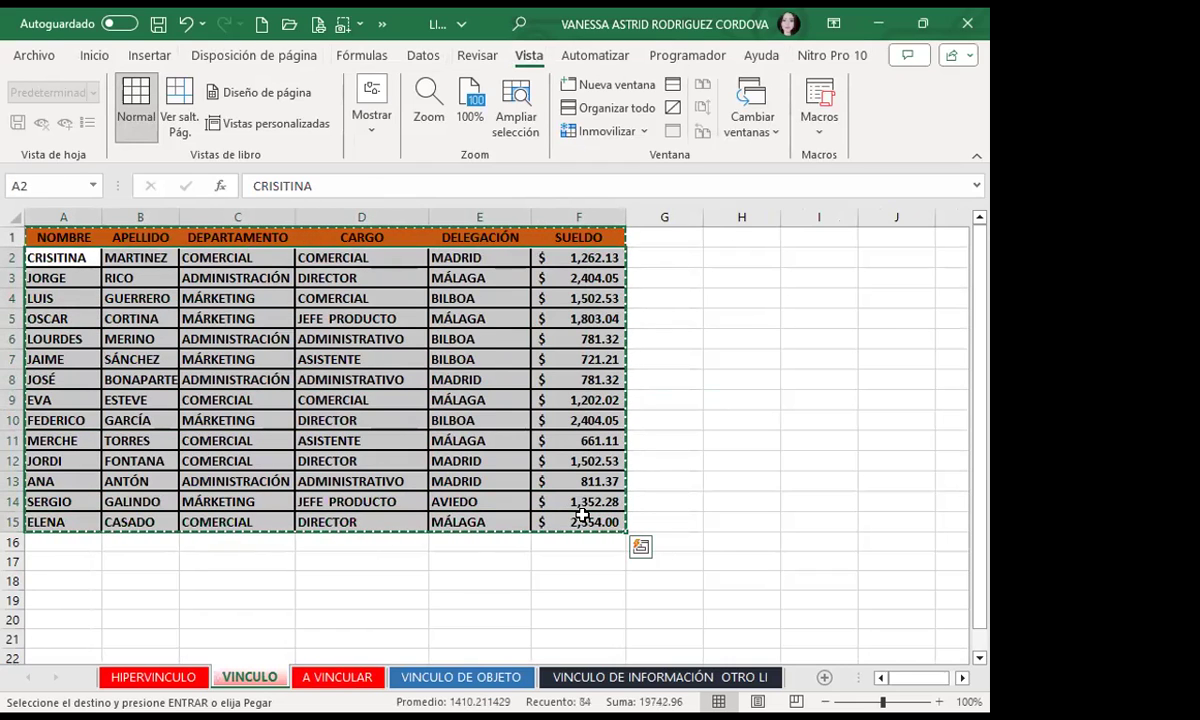
key("Delete")
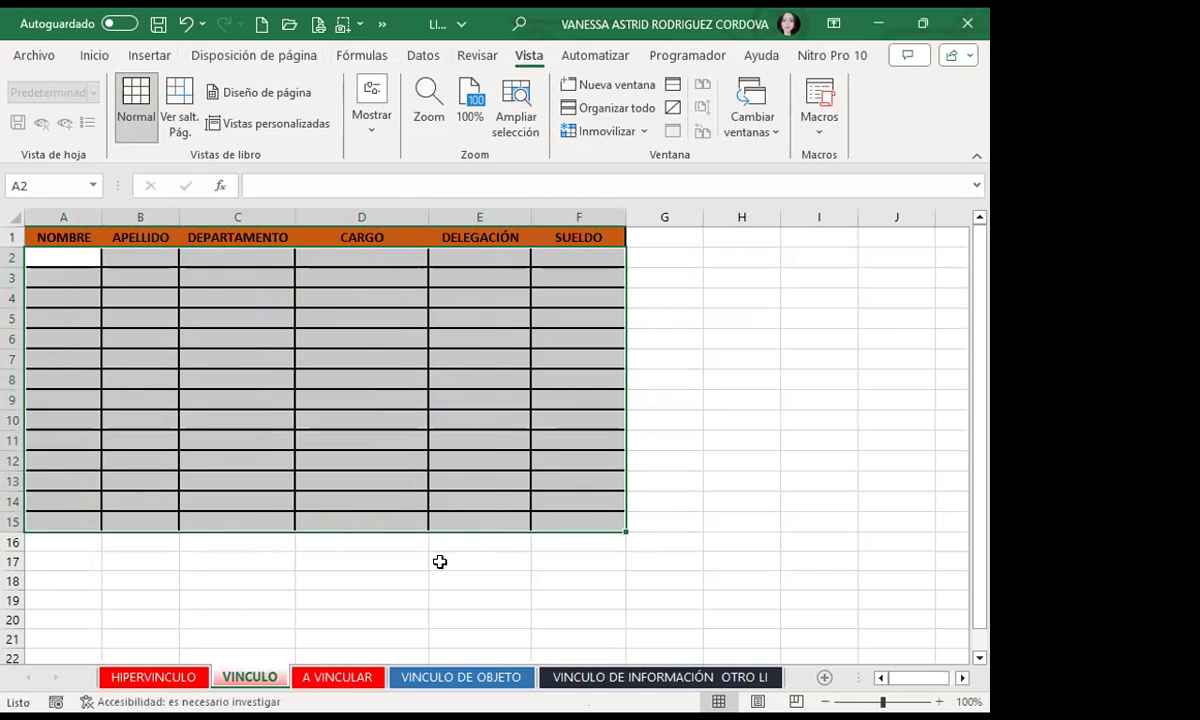
Check on A VINCULAR how the linked copies react, inspecting B2's formula
left_click(337, 677)
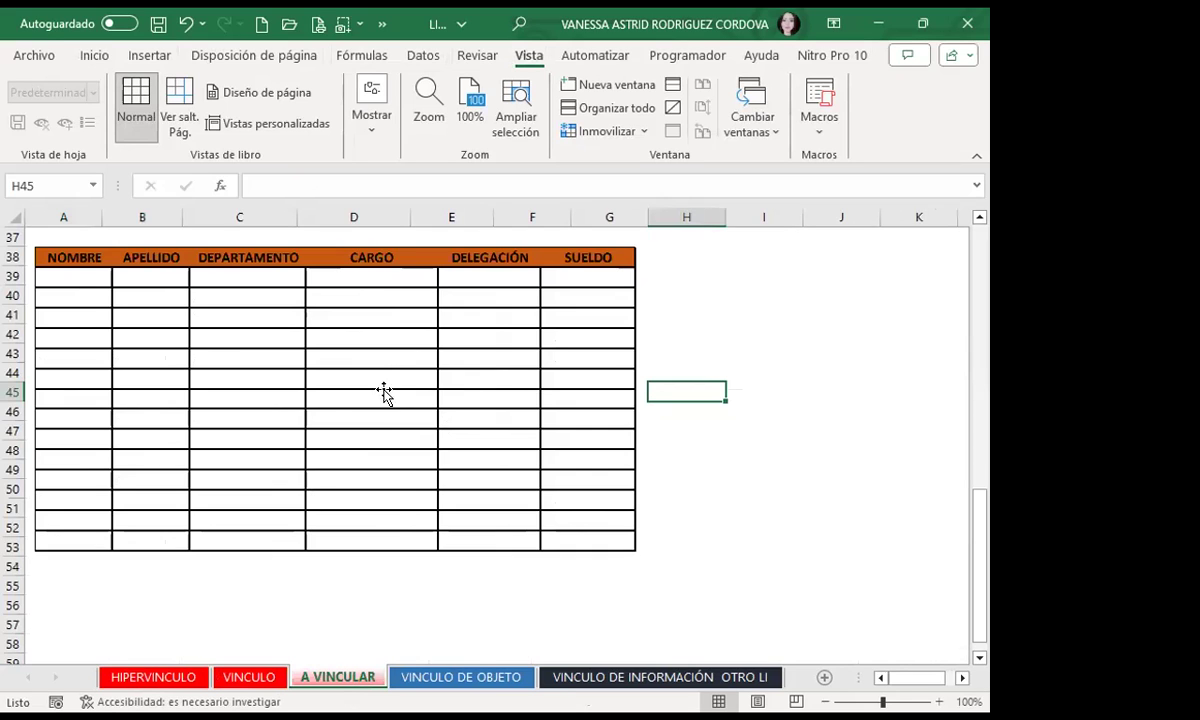
scroll(384, 393, "up", 4)
scroll(455, 437, "up", 2)
scroll(388, 418, "up", 5)
scroll(356, 359, "up", 1)
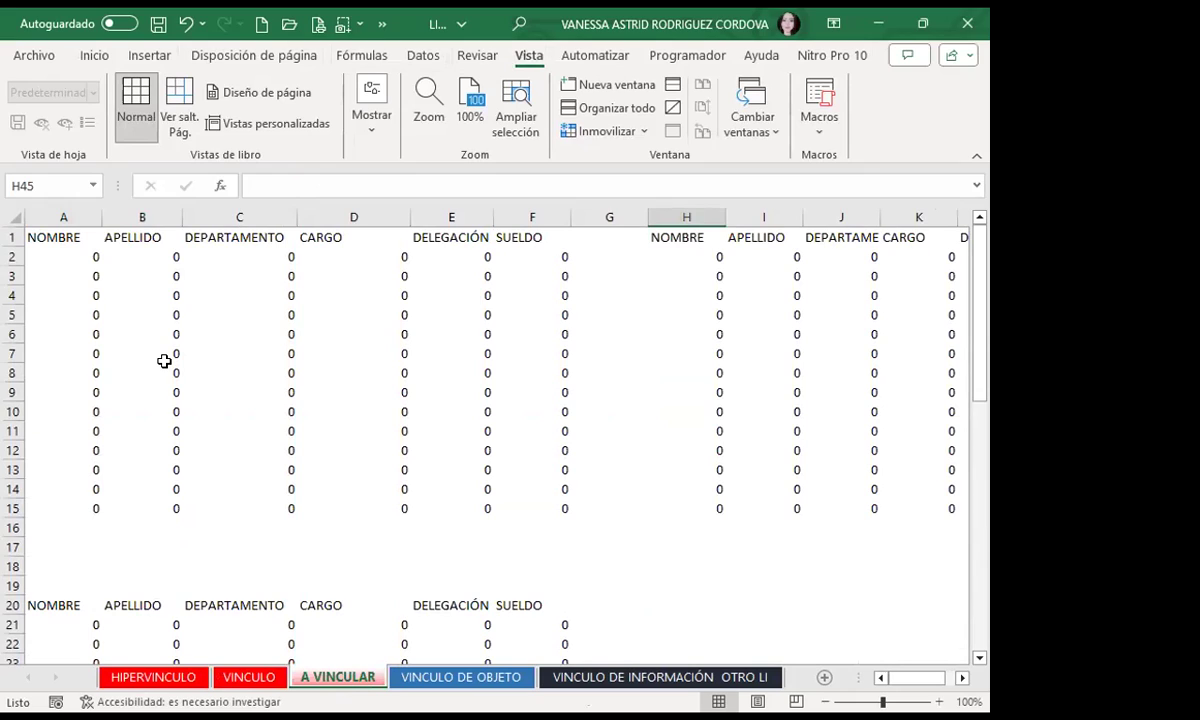
left_click(160, 253)
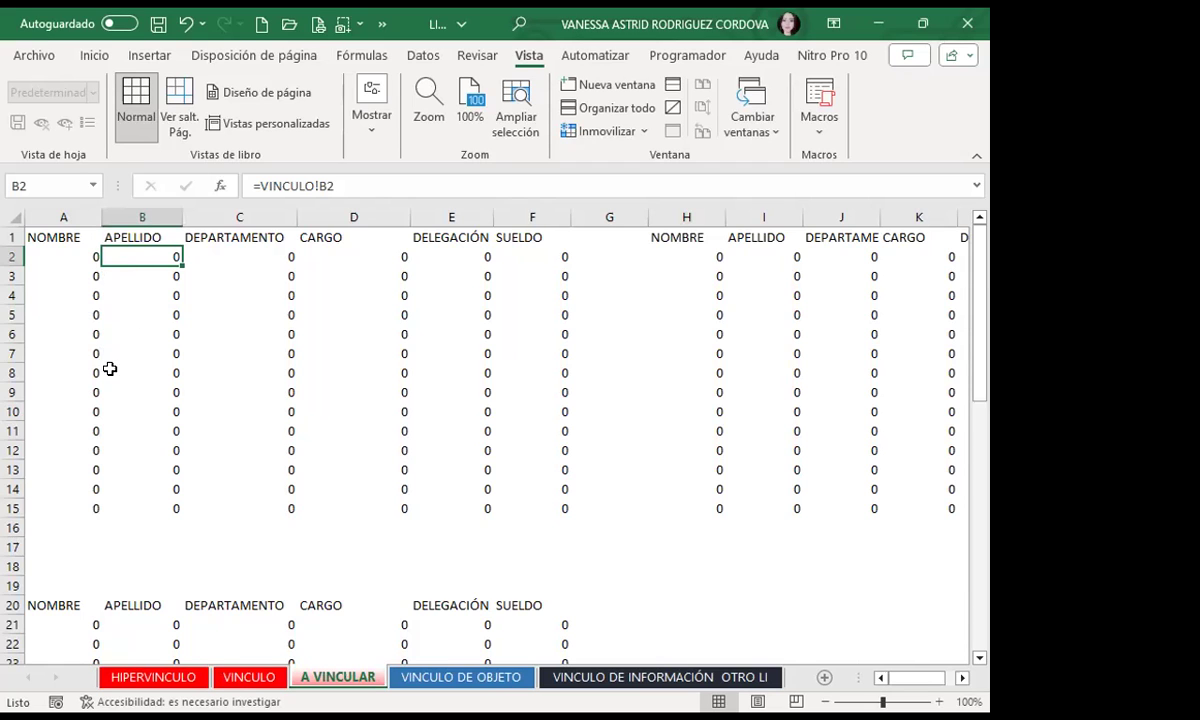
scroll(108, 385, "down", 2)
scroll(108, 404, "down", 4)
scroll(110, 404, "down", 3)
scroll(110, 404, "down", 2)
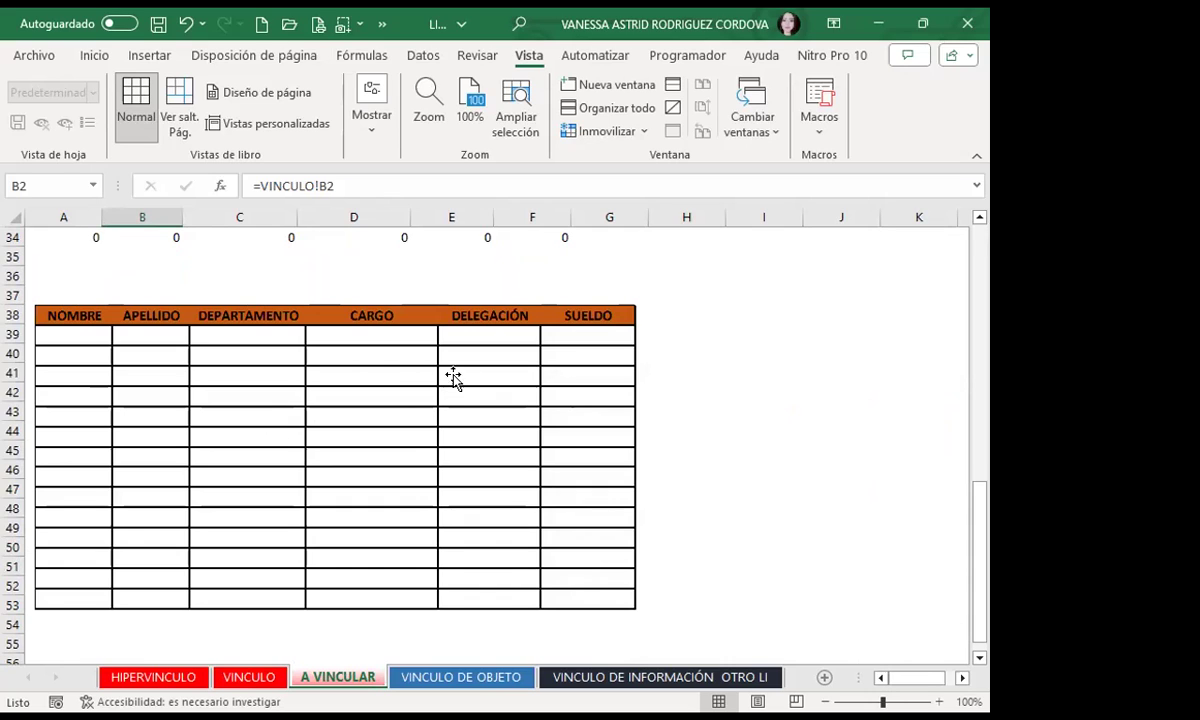
scroll(440, 410, "down", 1)
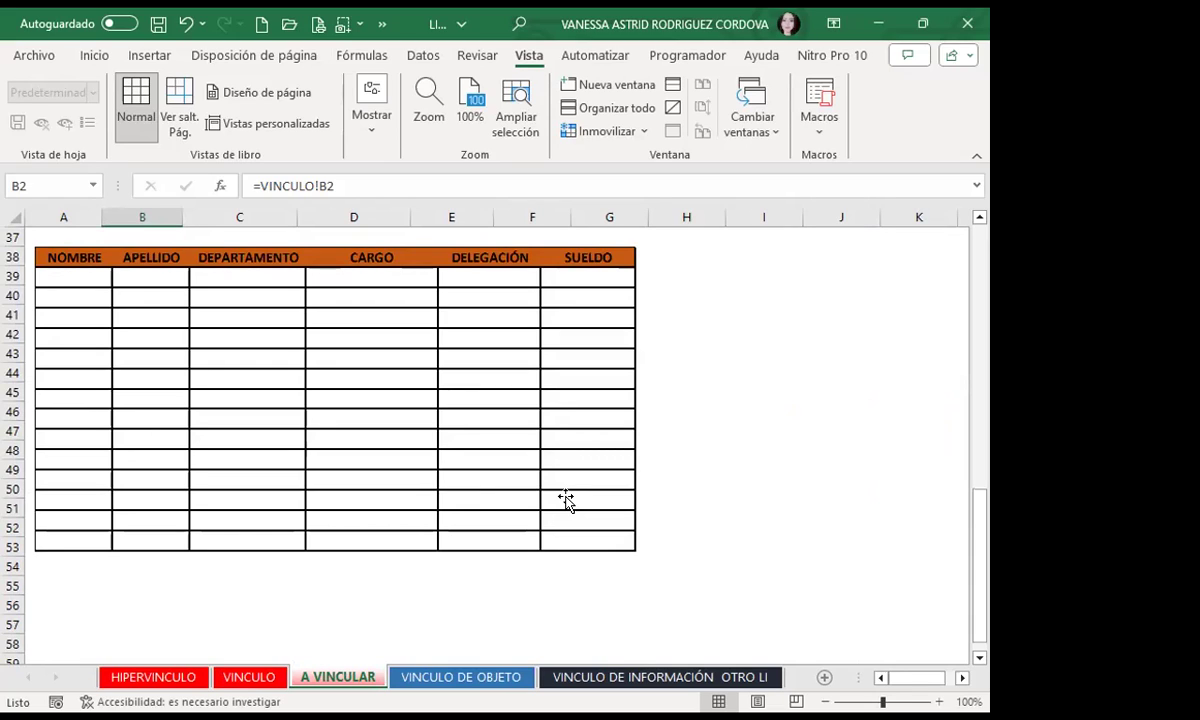
Paste the original data back into VINCULO A2:F15
left_click(247, 677)
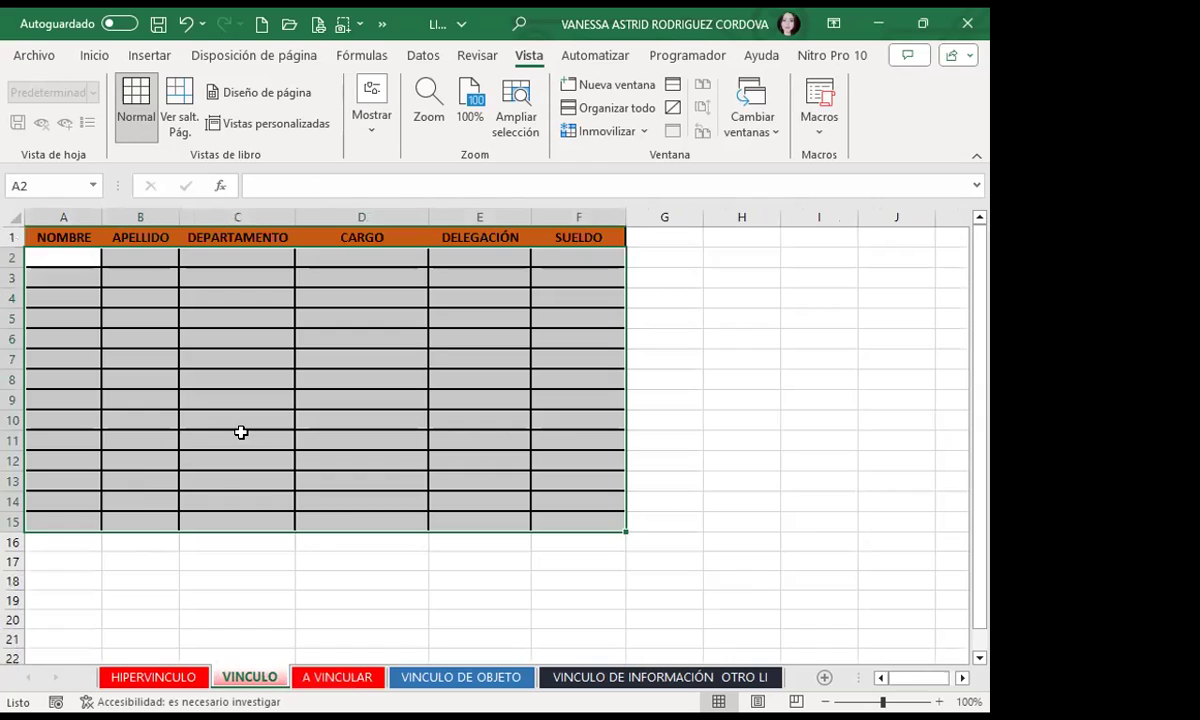
key("ctrl+v")
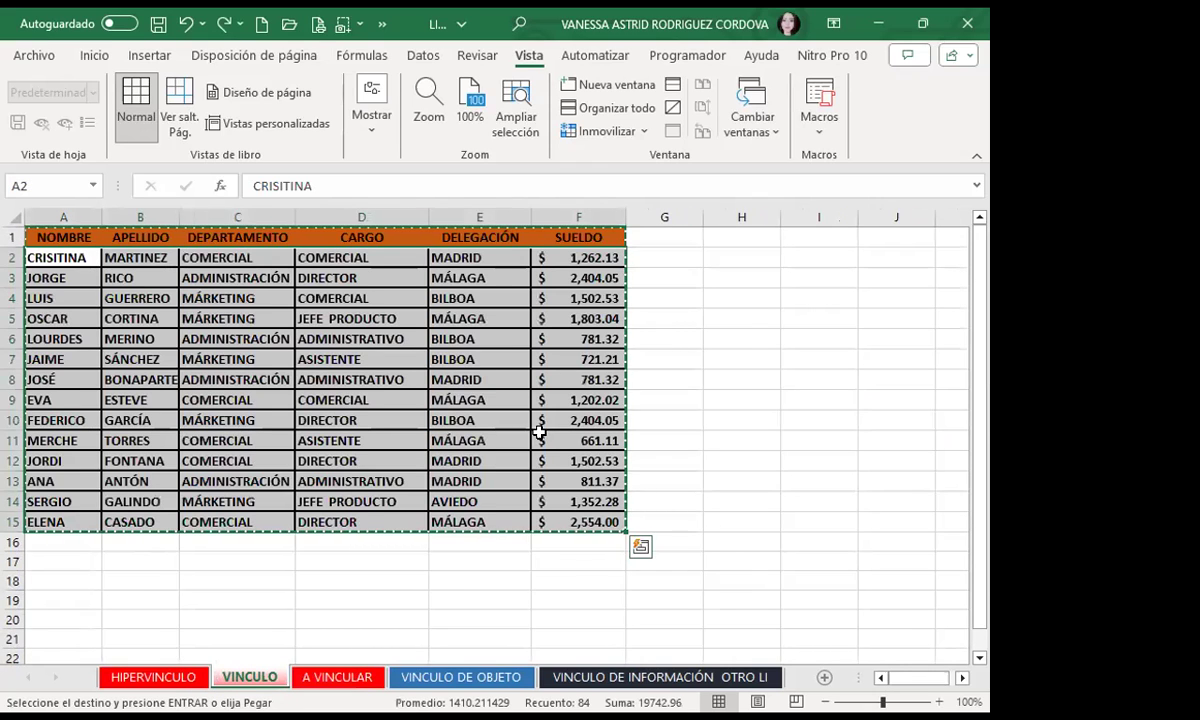
key("Escape")
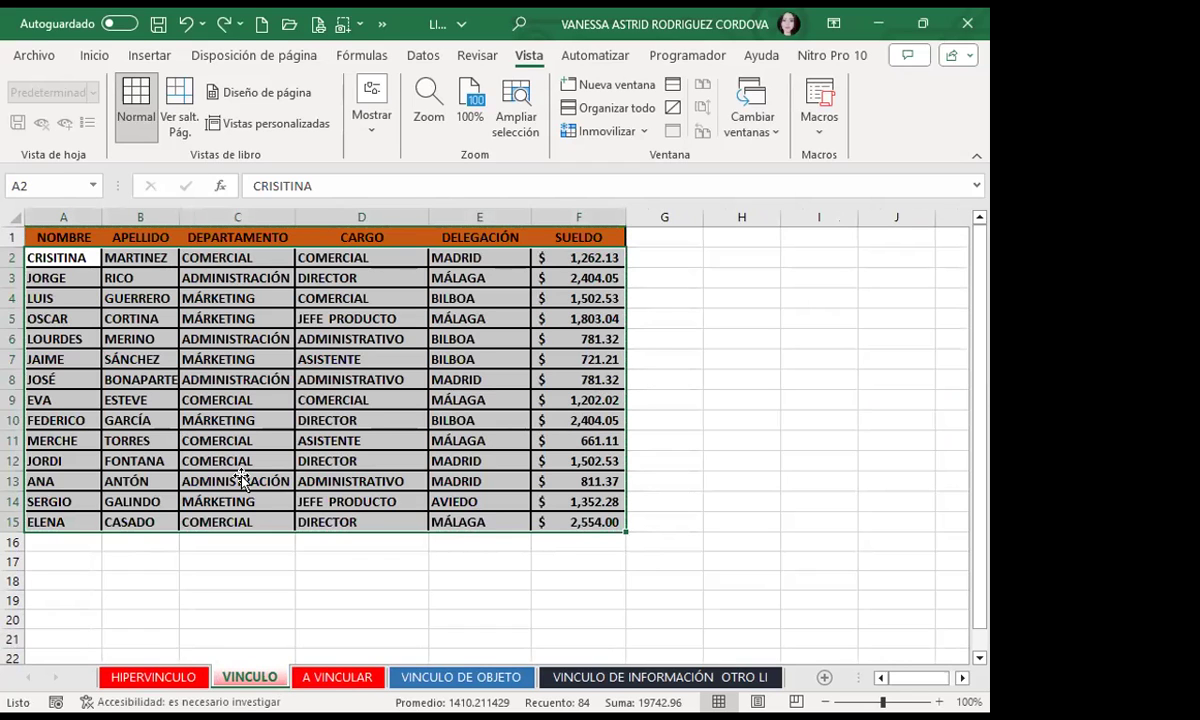
On A VINCULAR, inspect the D4 and I8 link formulas and select the linked picture
key("ctrl+Page_Down")
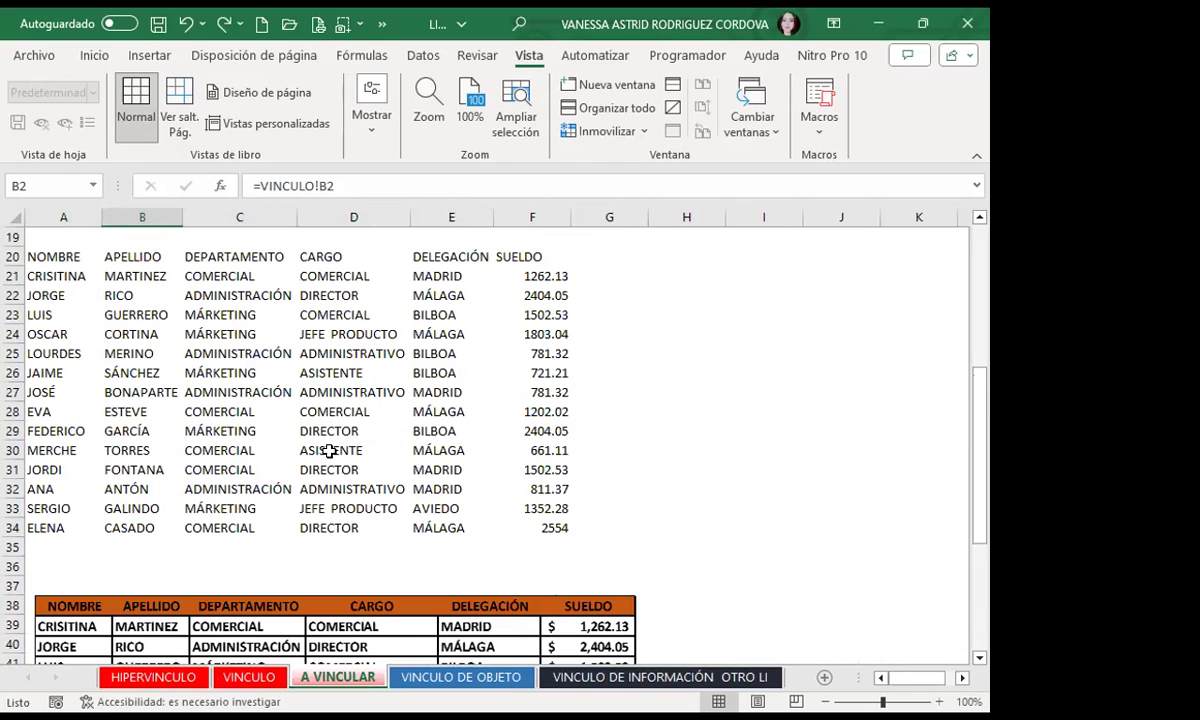
scroll(335, 420, "up", 2)
scroll(345, 400, "up", 2)
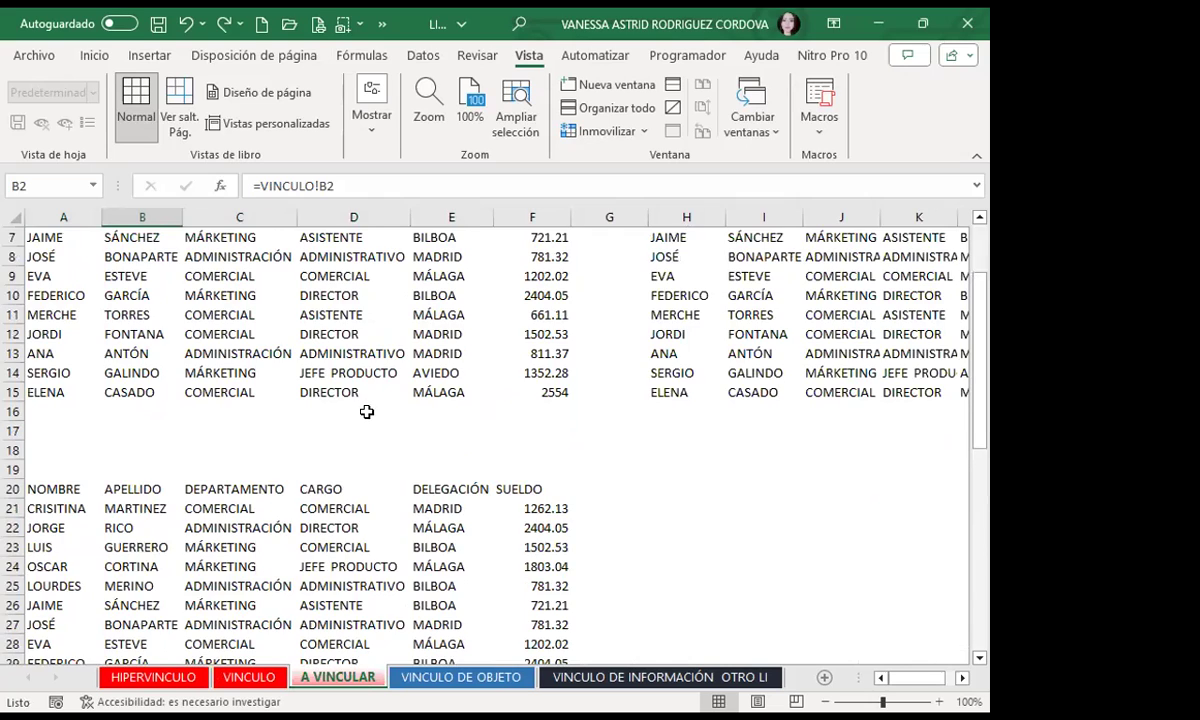
scroll(335, 400, "up", 2)
left_click(310, 292)
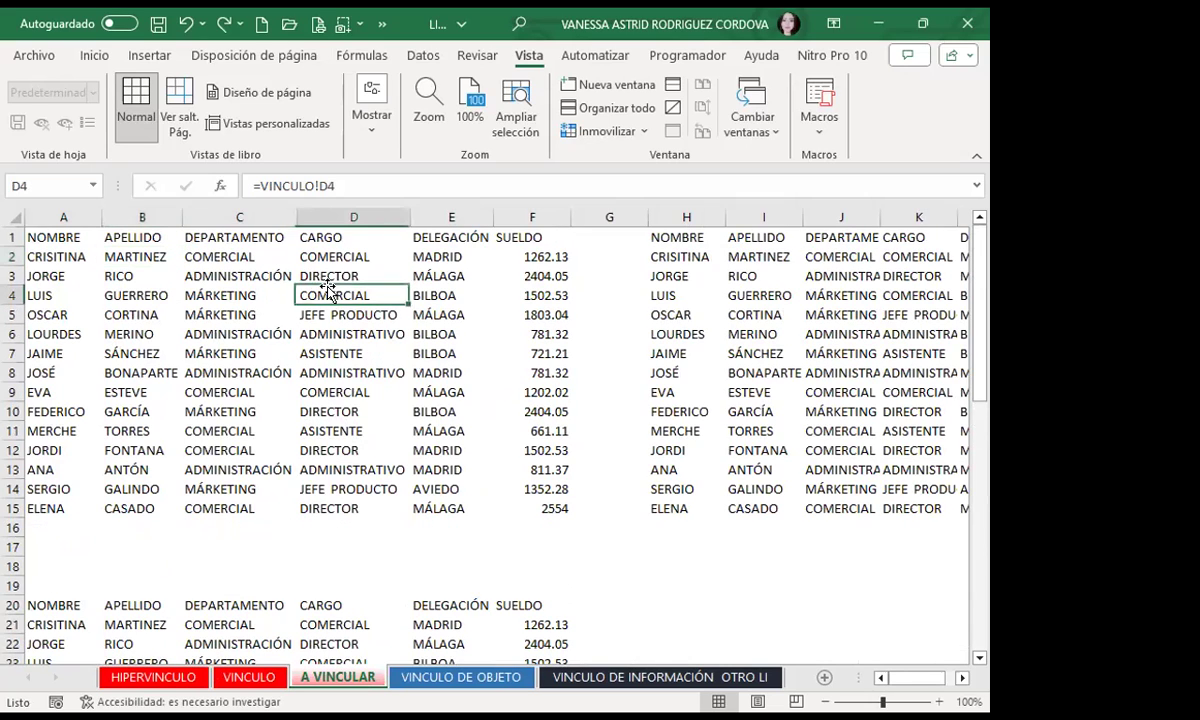
left_click(712, 373)
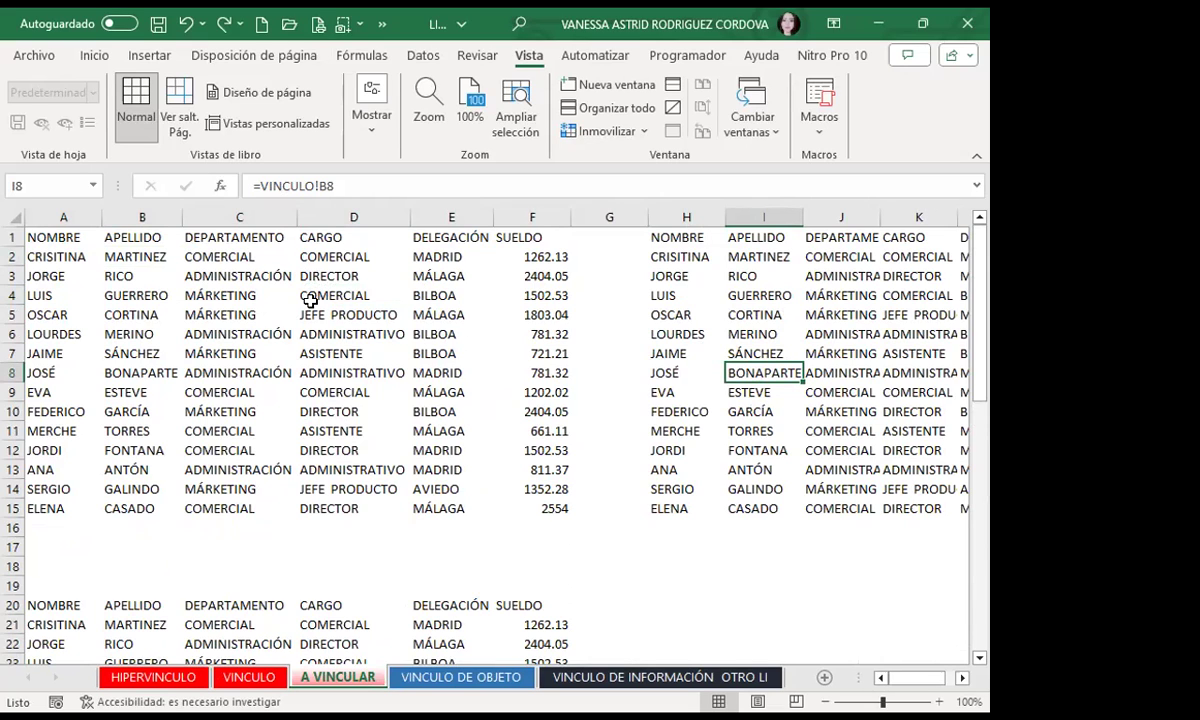
left_click(310, 296)
scroll(232, 425, "down", 1)
scroll(236, 429, "down", 6)
scroll(280, 445, "down", 5)
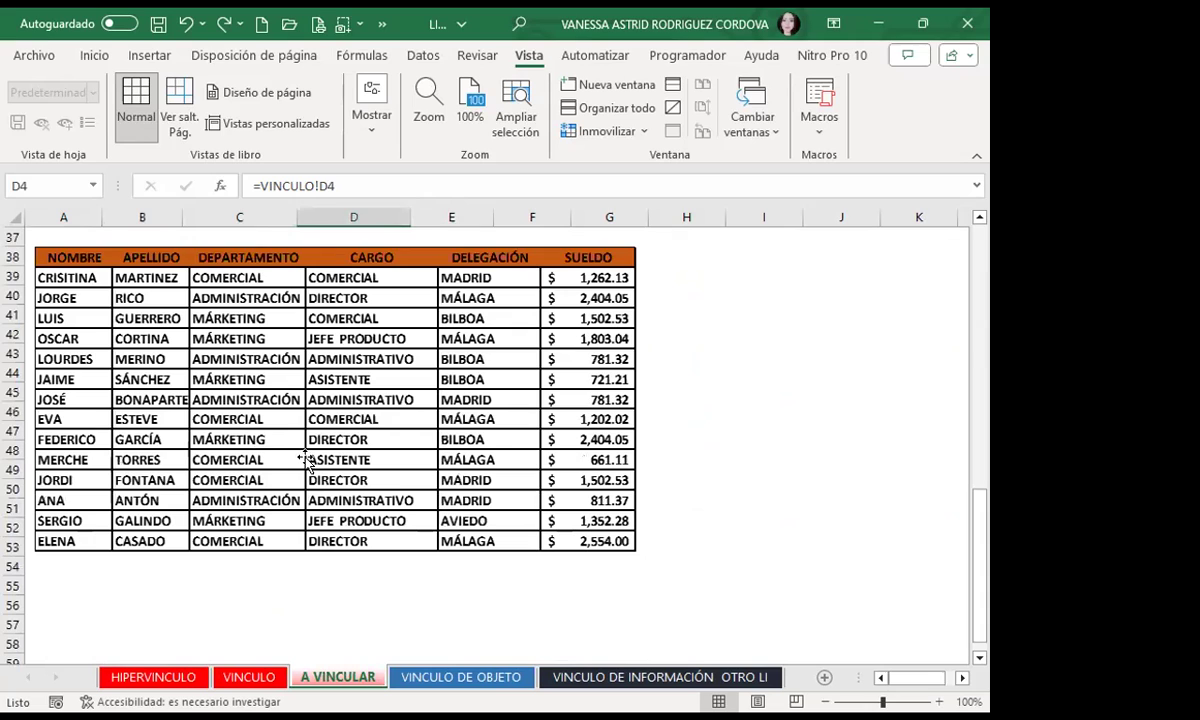
left_click(305, 460)
Drag the linked picture (Imagen 2) down so its header sits at row 40
mouse_move(191, 305)
left_mouse_down()
mouse_move(216, 370)
mouse_move(182, 340)
left_mouse_up()
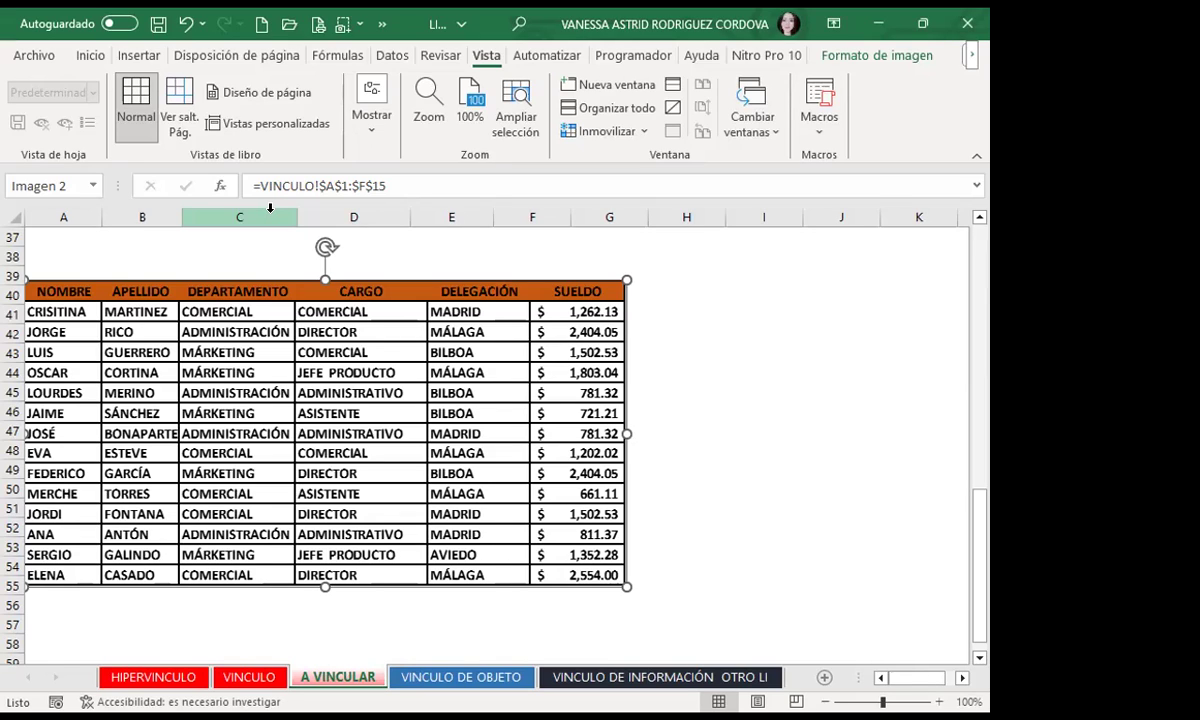
left_click(721, 417)
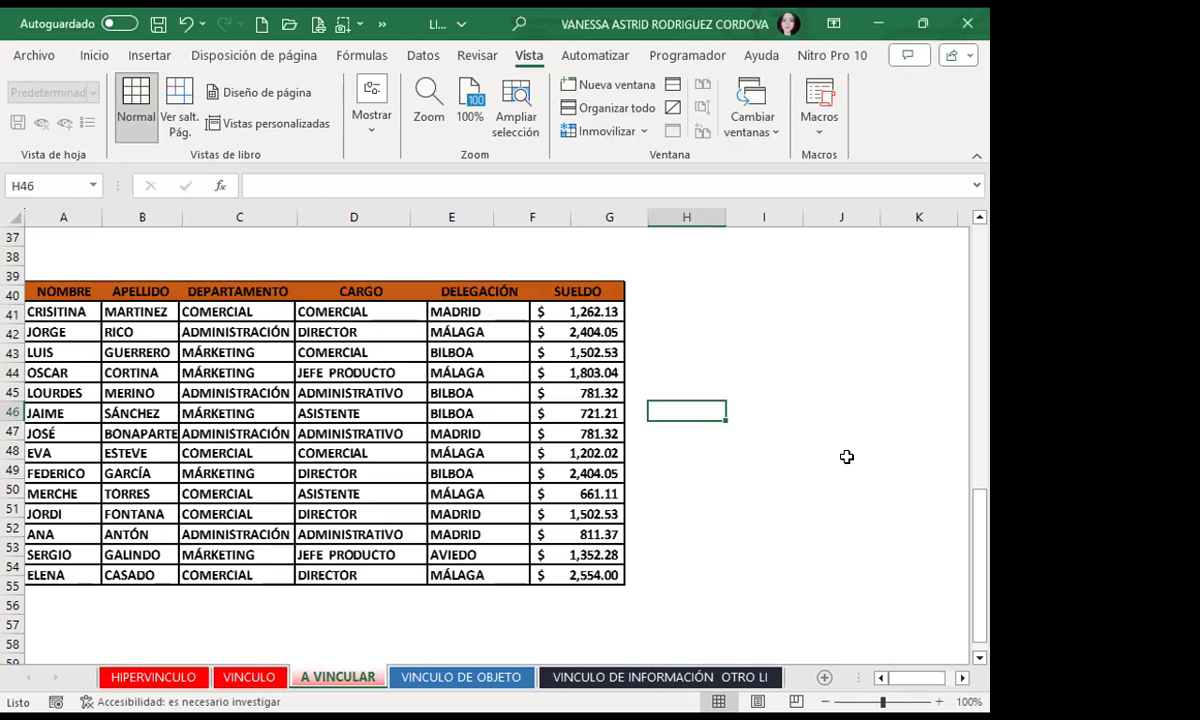
left_click(470, 418)
scroll(380, 410, "up", 9)
scroll(547, 452, "up", 3)
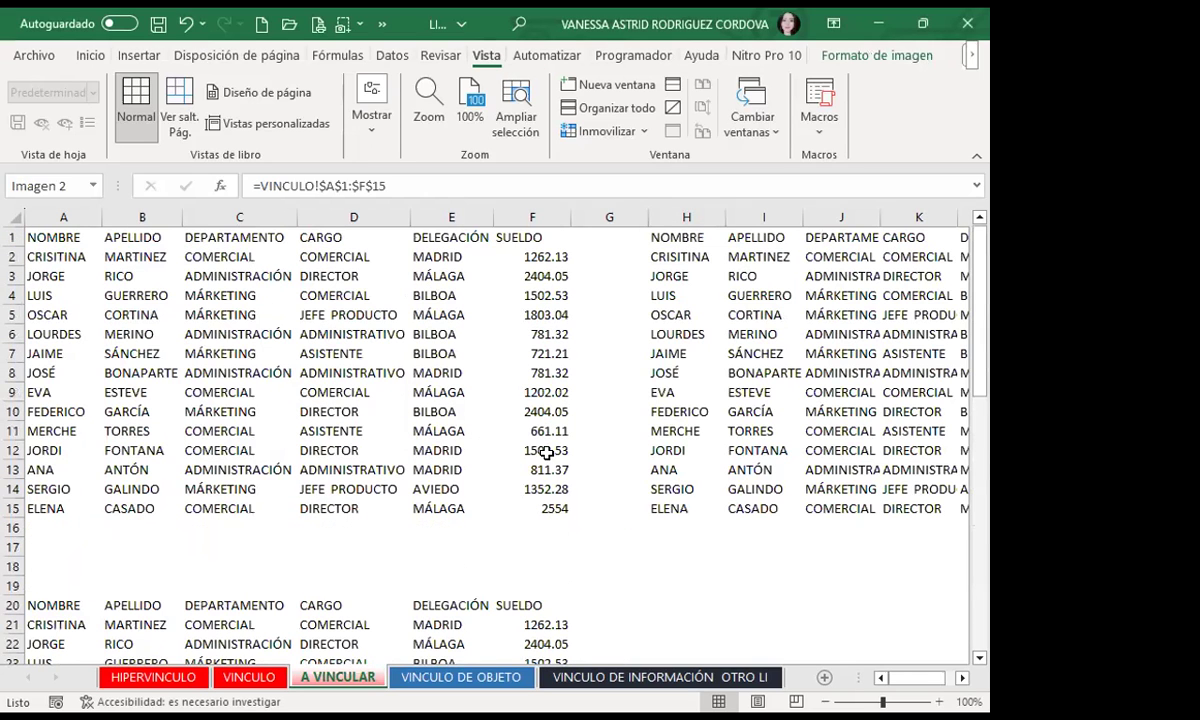
left_click(522, 452)
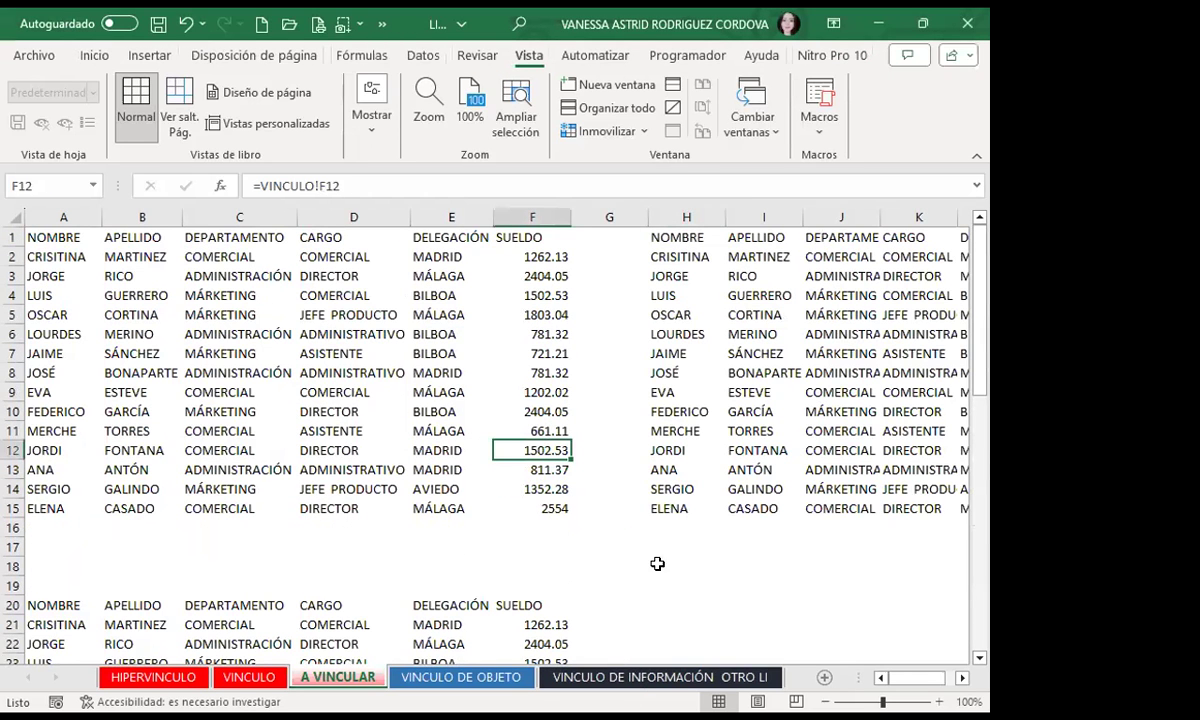
left_click(580, 355)
left_click(324, 356)
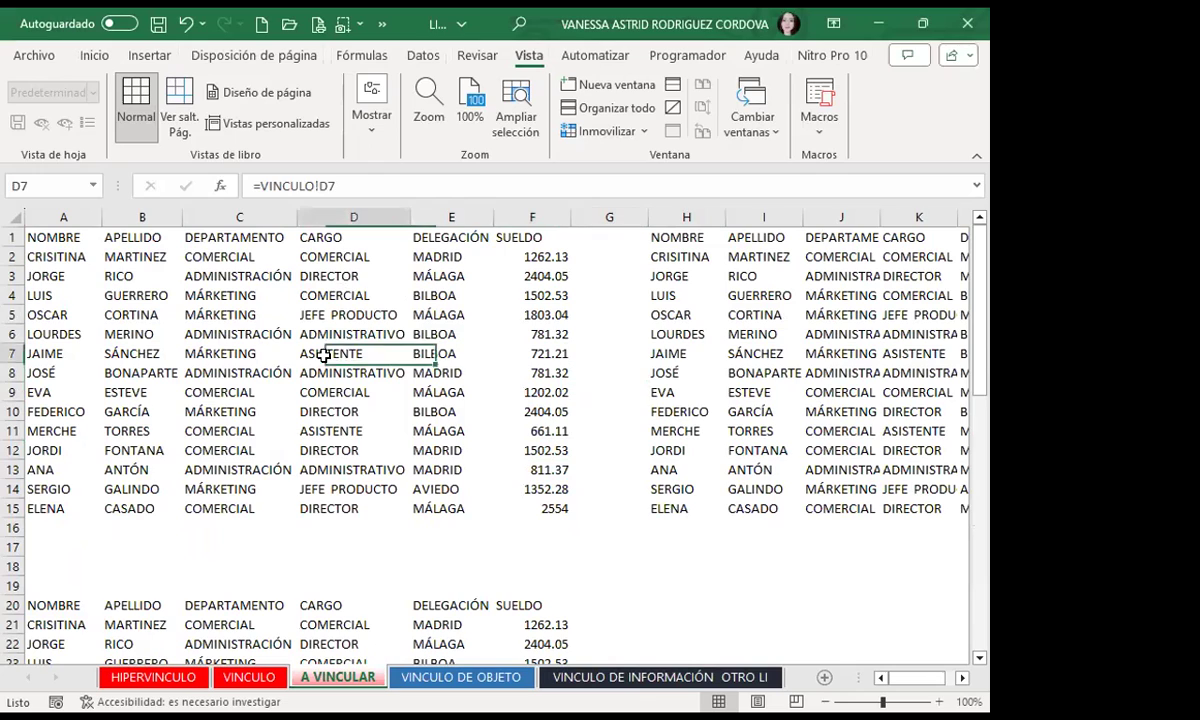
left_click(218, 406)
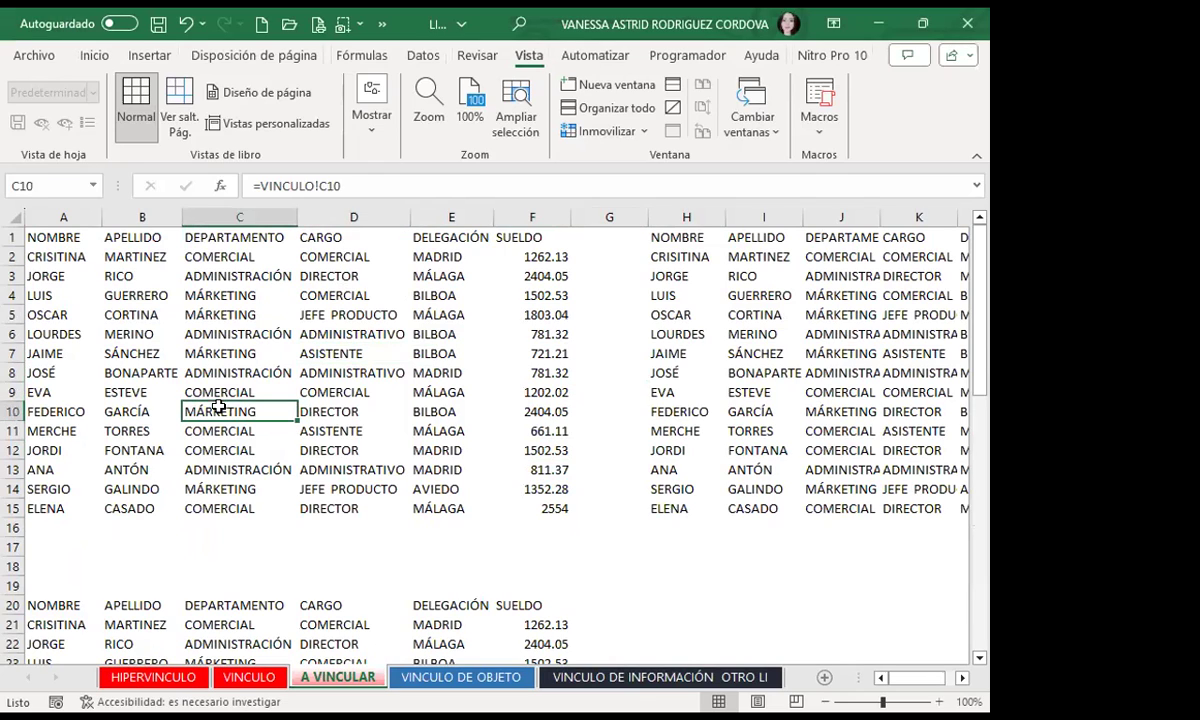
left_click_drag(360, 334, 383, 344)
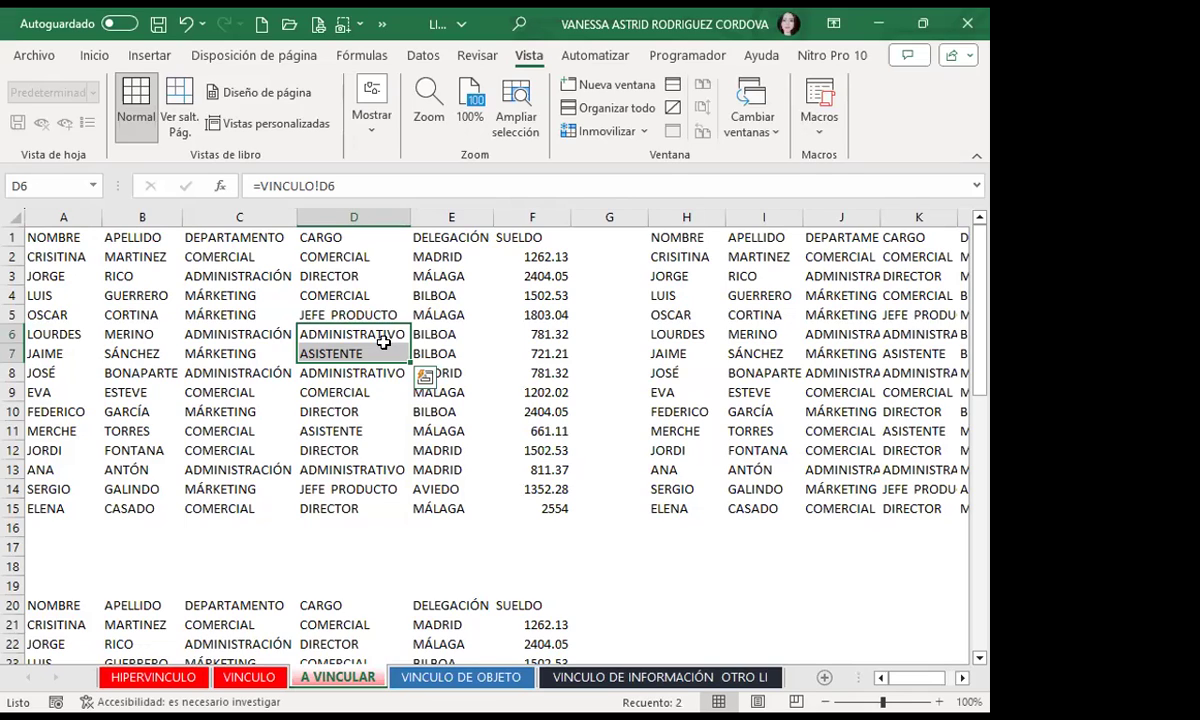
key("Escape")
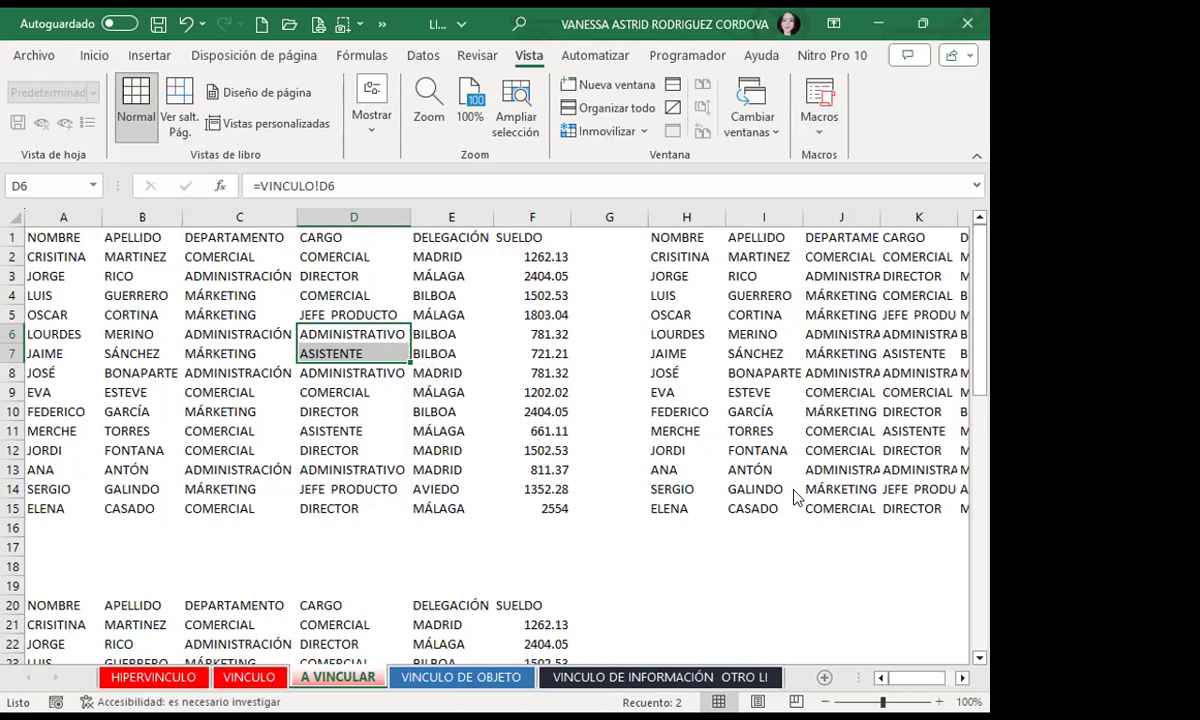
scroll(575, 405, "down", 13)
scroll(353, 313, "down", 2)
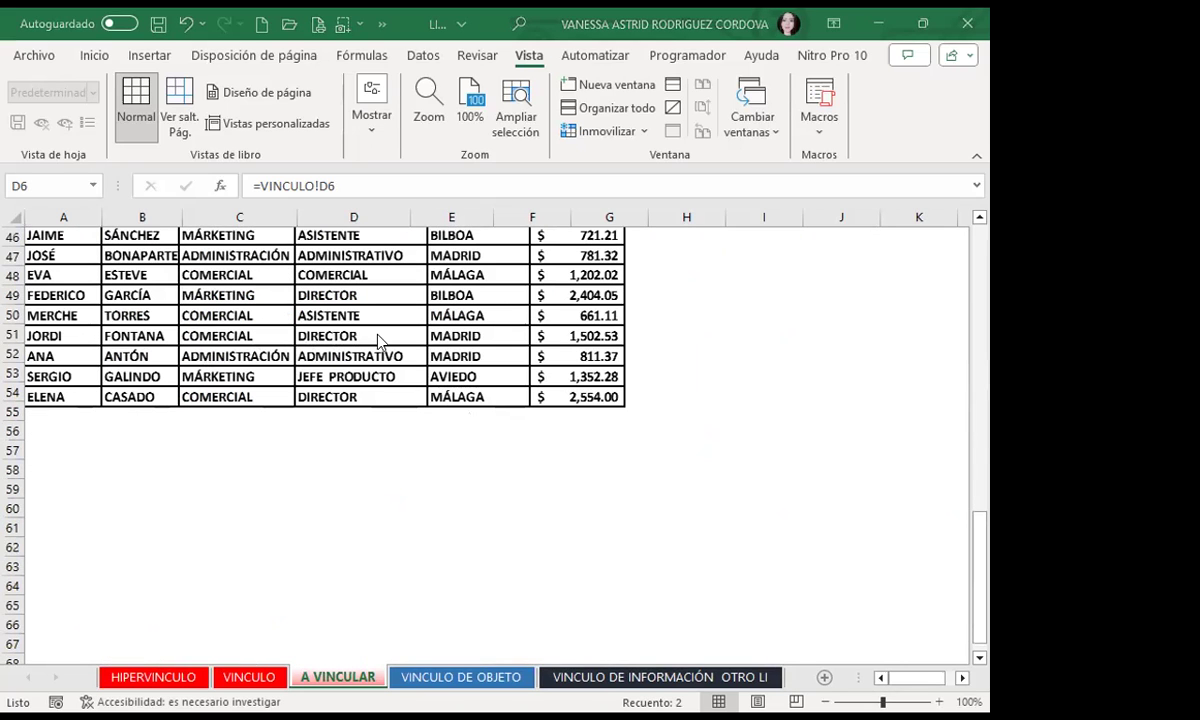
scroll(435, 405, "up", 4)
scroll(410, 390, "up", 2)
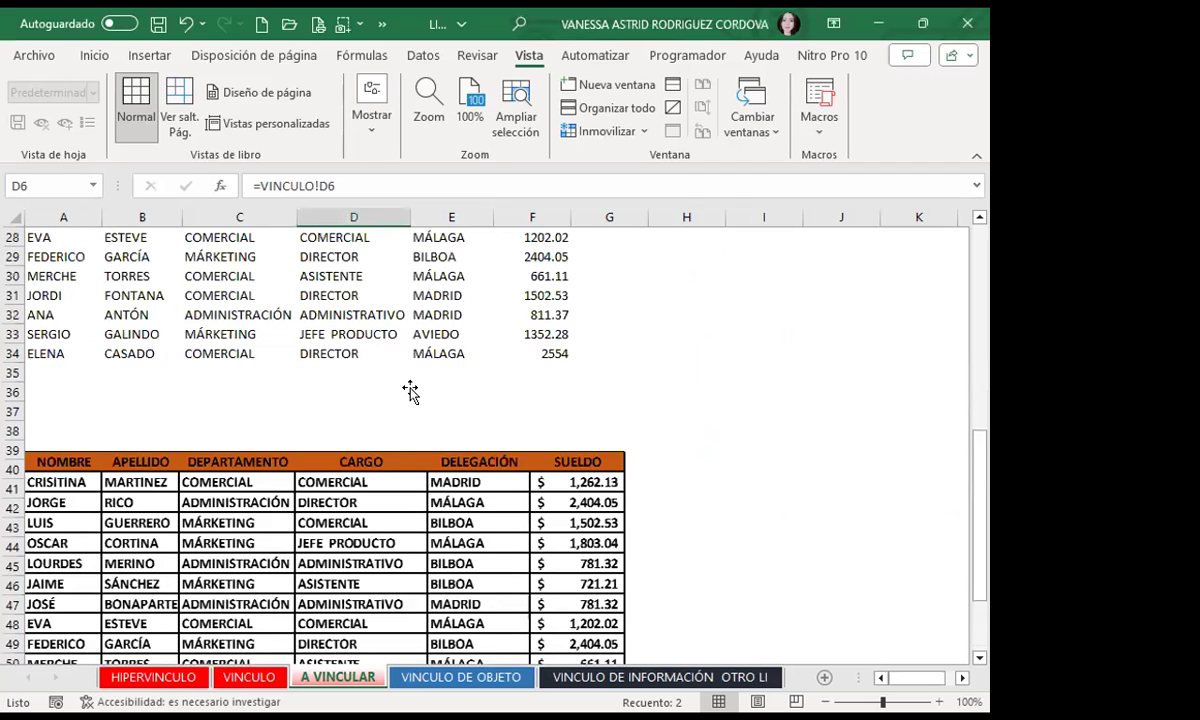
scroll(410, 390, "up", 3)
scroll(466, 332, "up", 6)
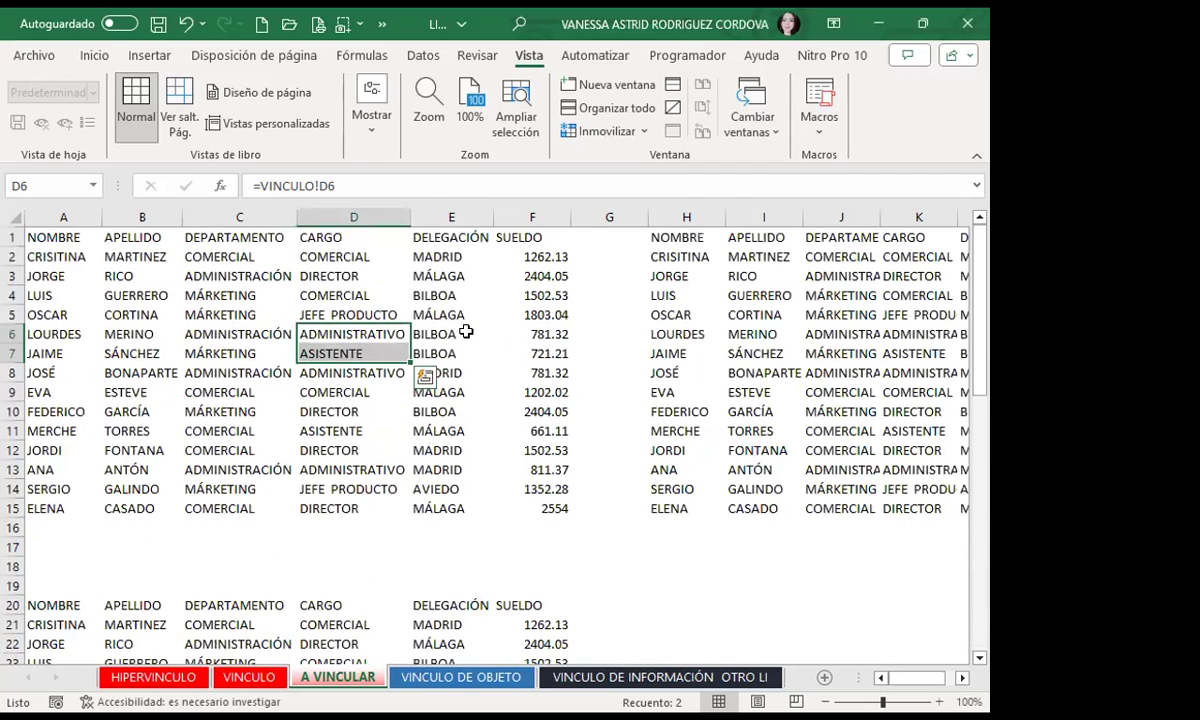
left_click(466, 332)
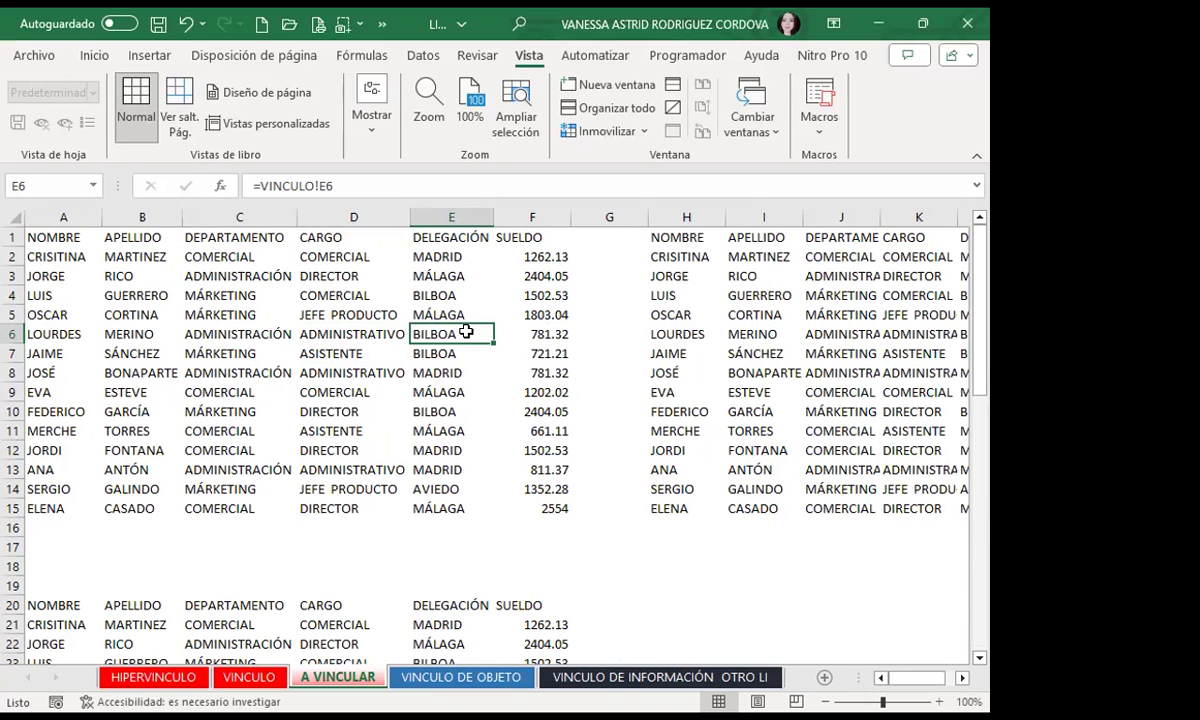
scroll(680, 387, "down", 3)
left_click(713, 391)
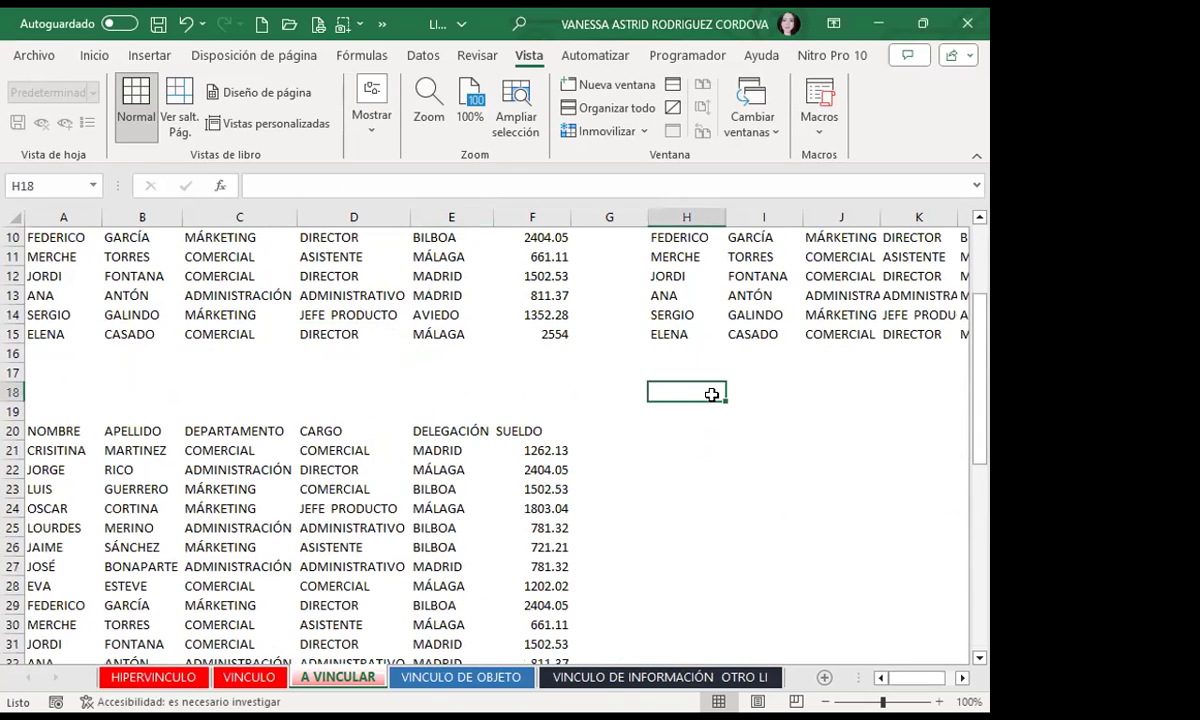
scroll(724, 396, "down", 2)
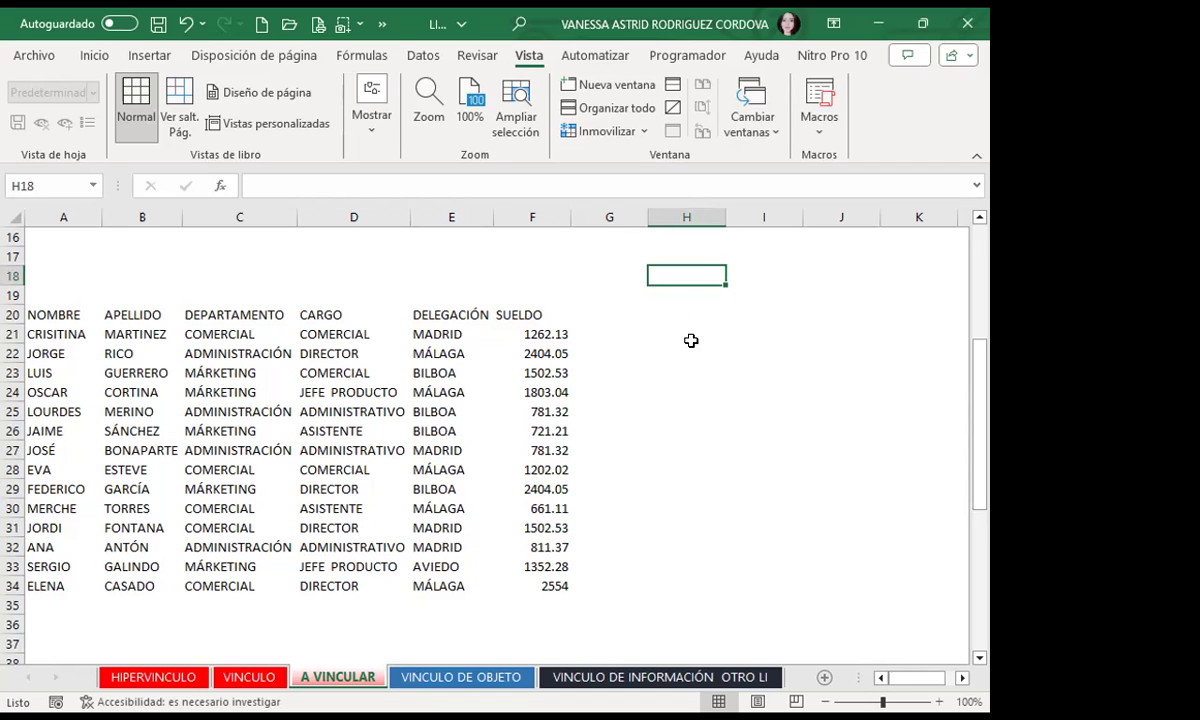
left_click(242, 681)
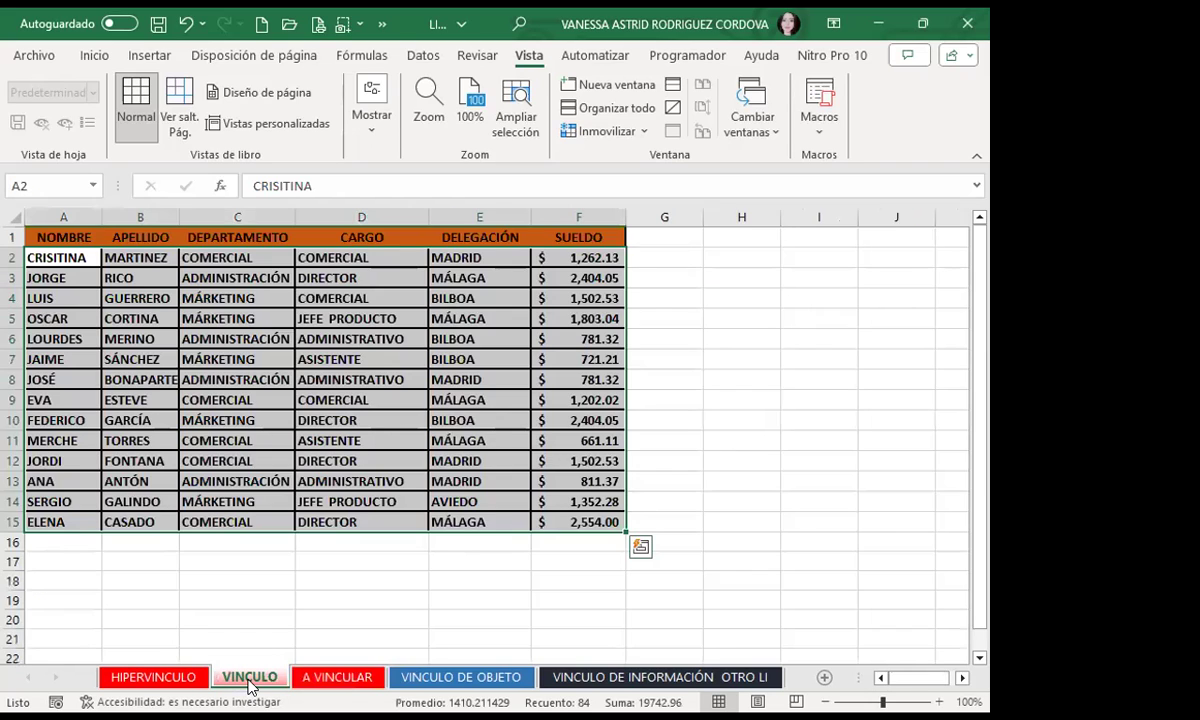
left_click(333, 682)
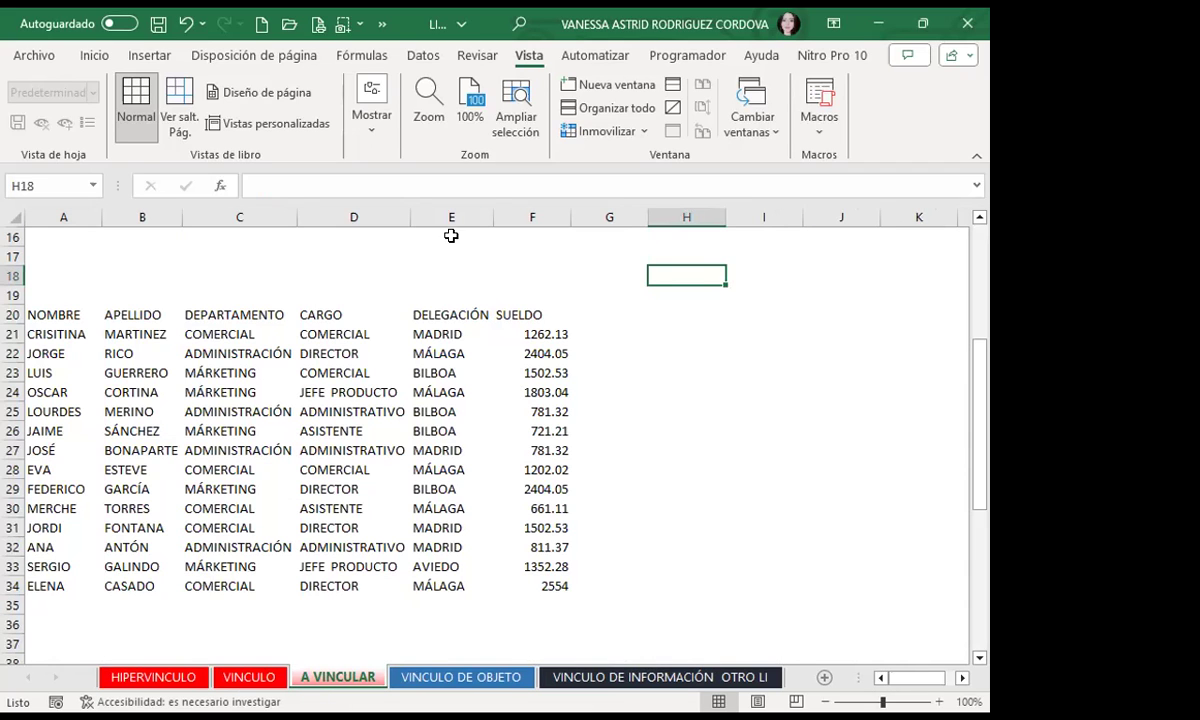
left_click(674, 291)
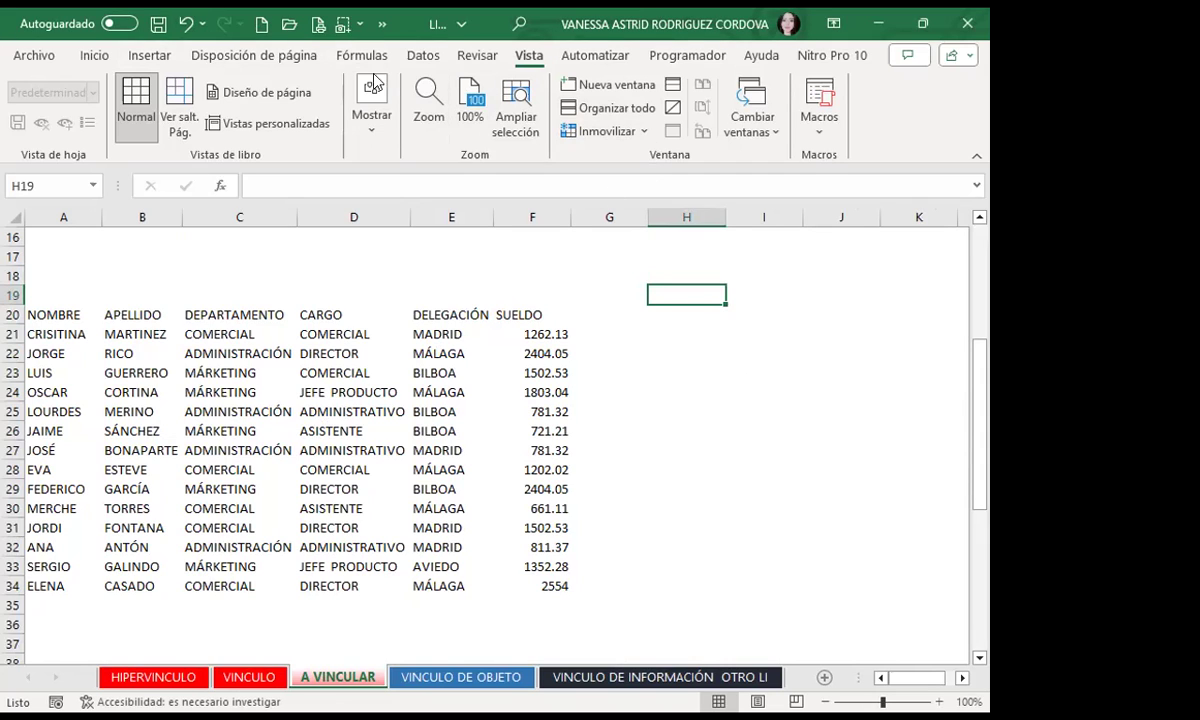
Insert a hyperlink in H19 pointing to VINCULO!A1 as a place in this document
left_click(150, 55)
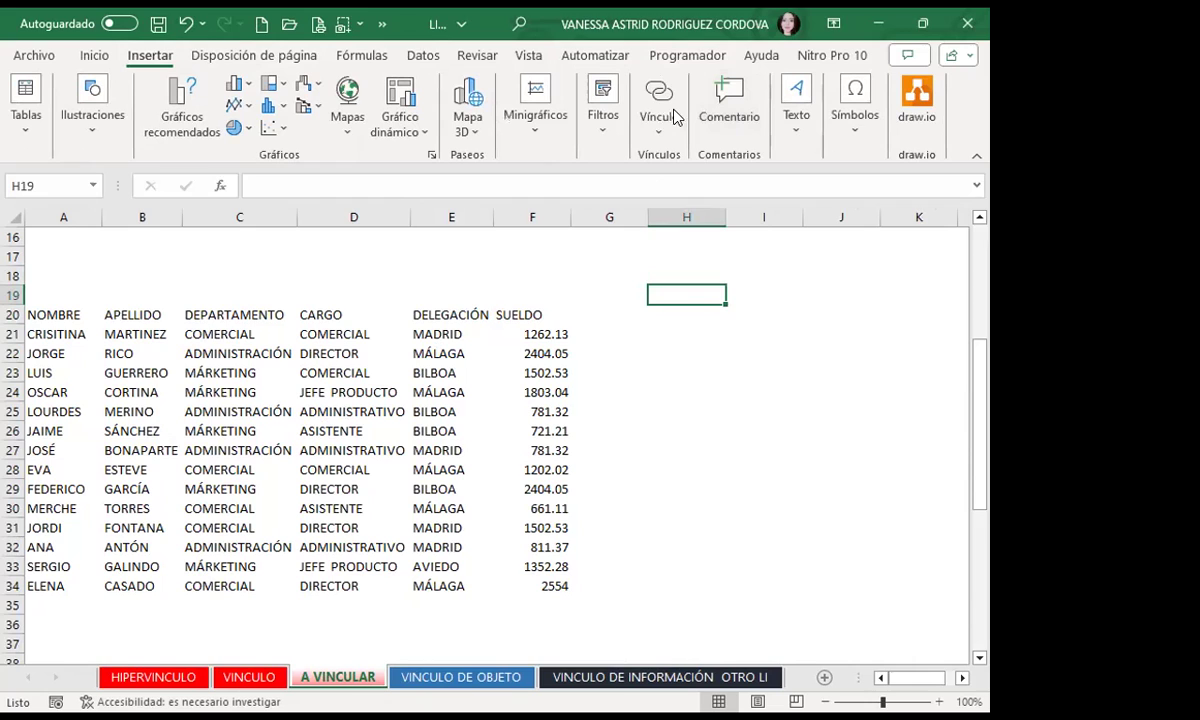
left_click(659, 107)
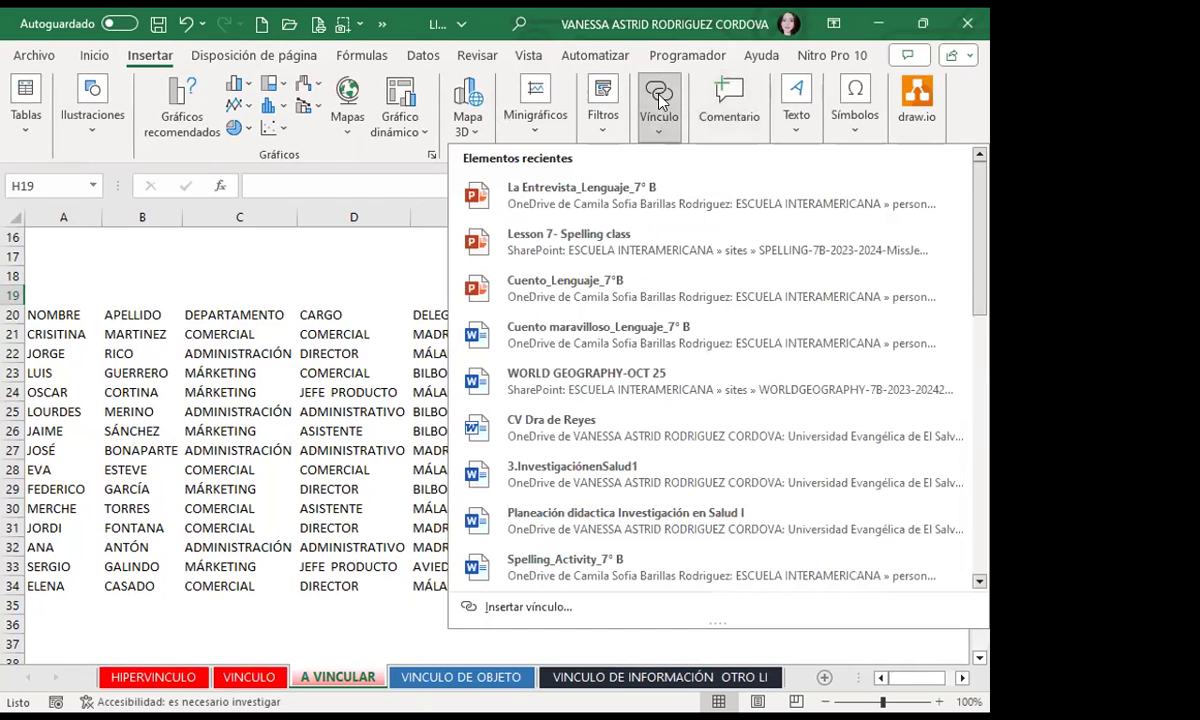
left_click(660, 100)
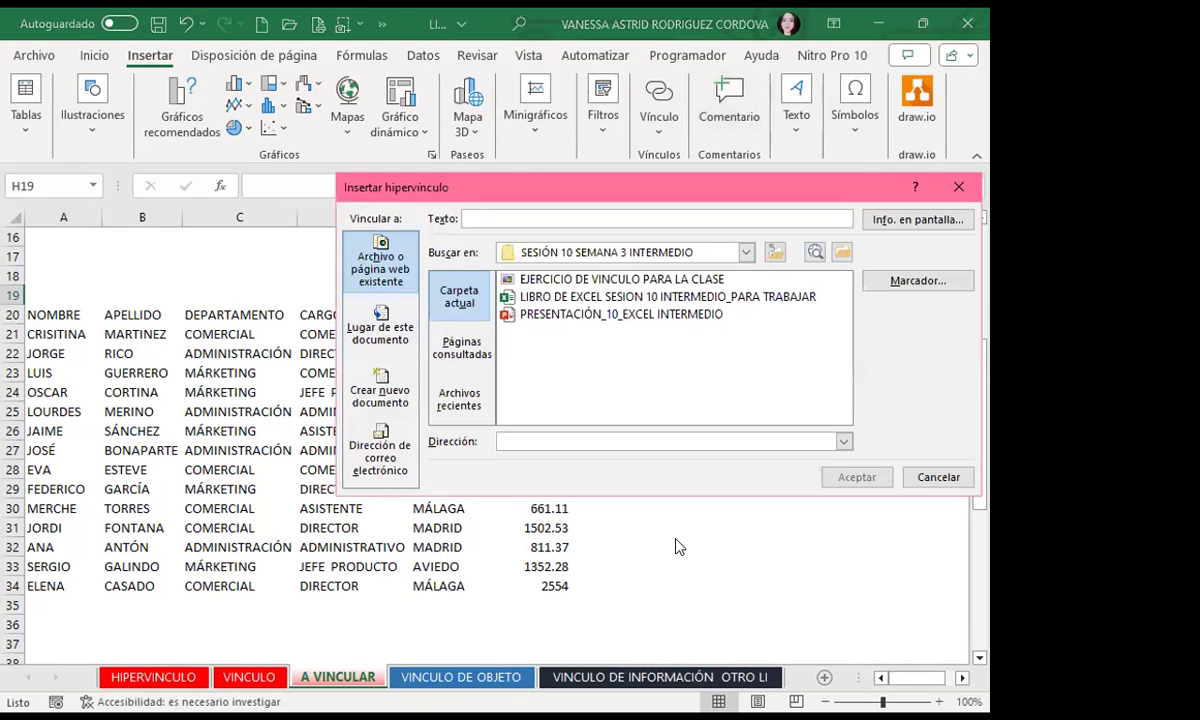
left_click(530, 442)
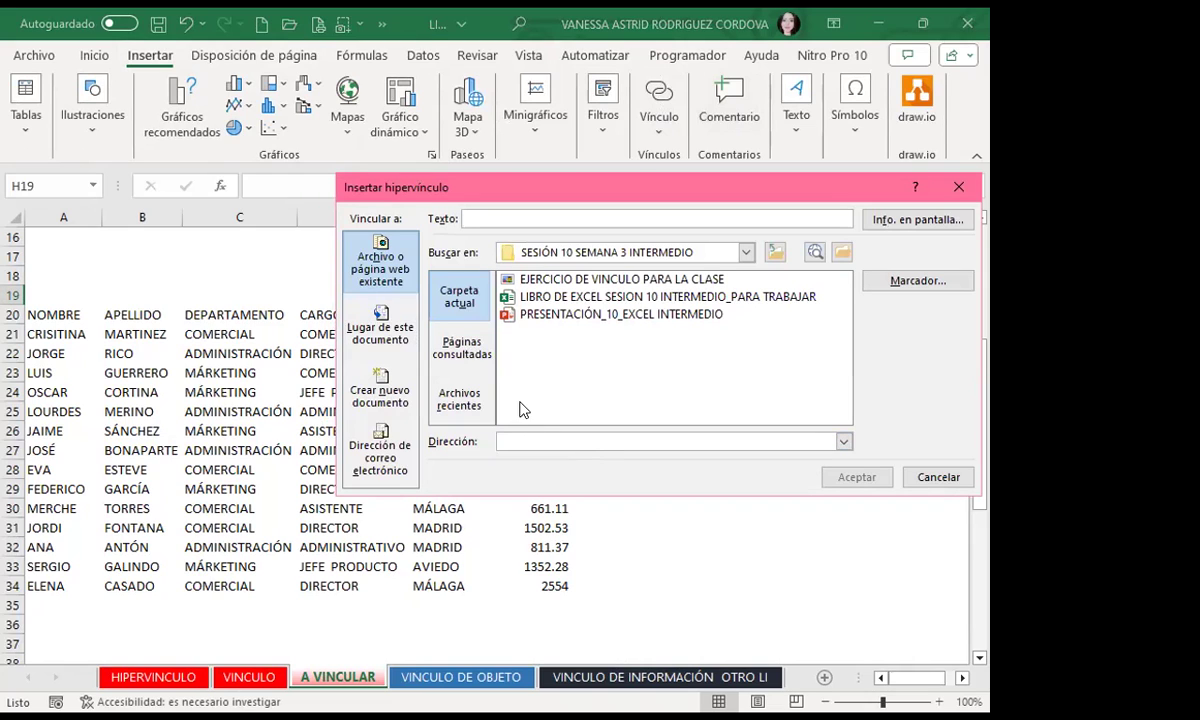
left_click(366, 335)
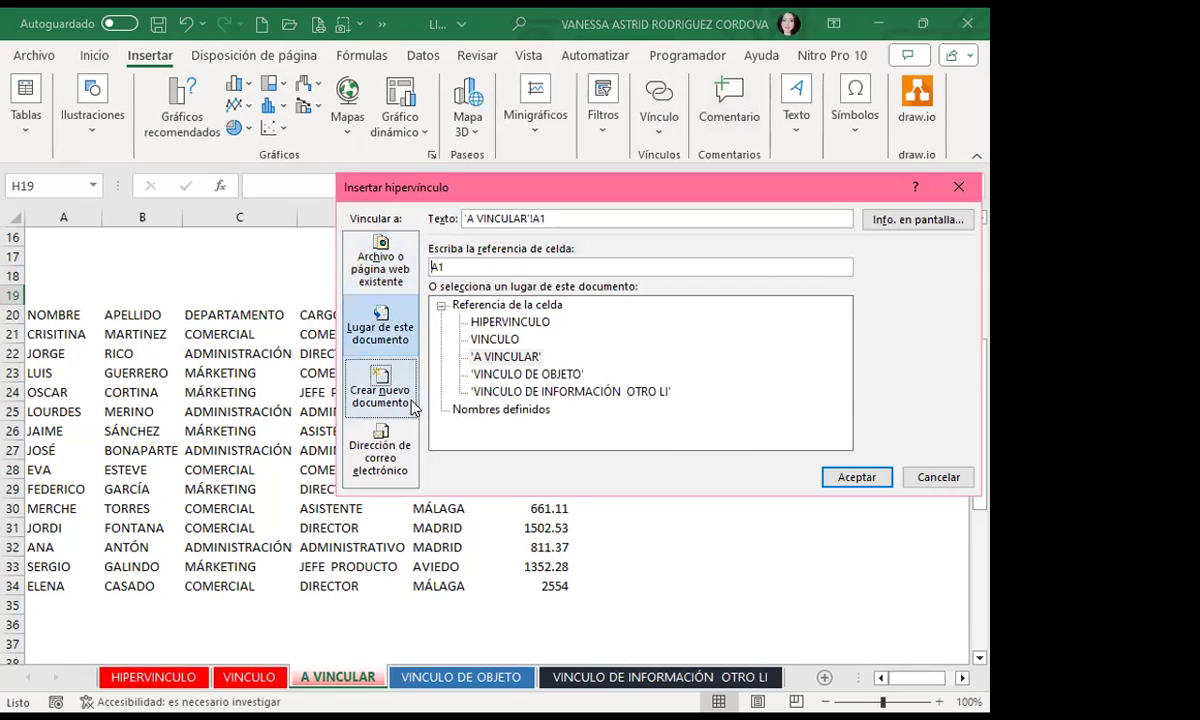
left_click(482, 339)
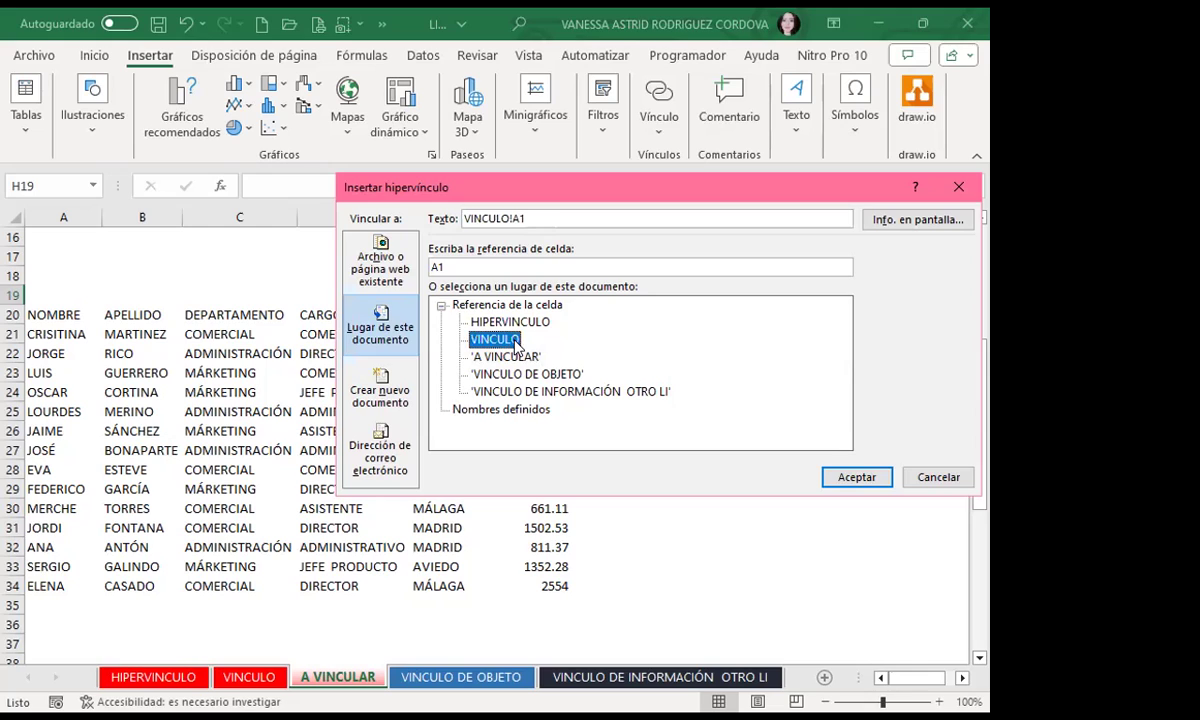
left_click(857, 477)
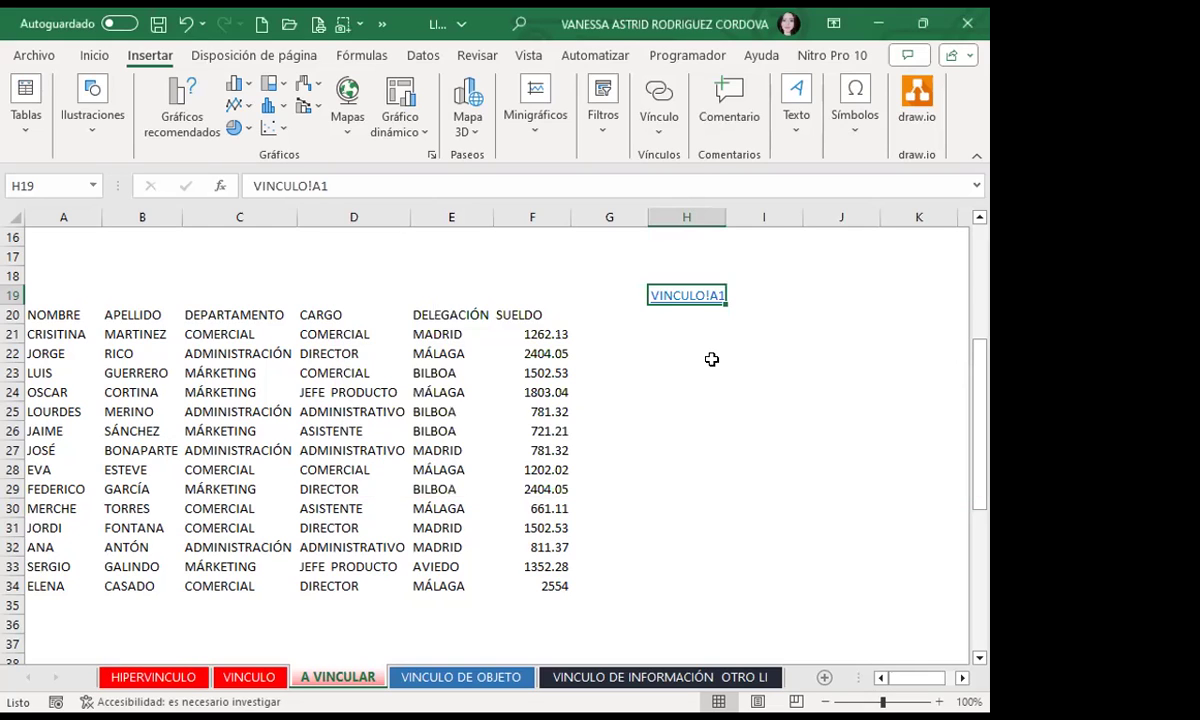
left_click(699, 387)
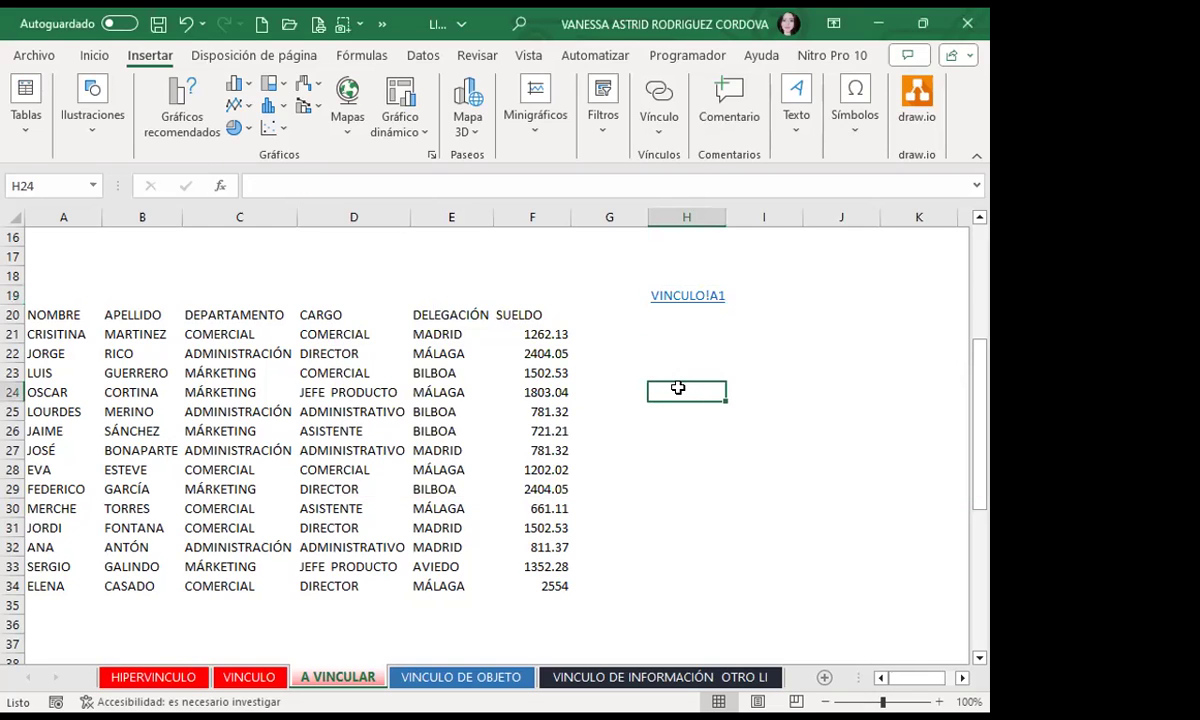
left_click(684, 298)
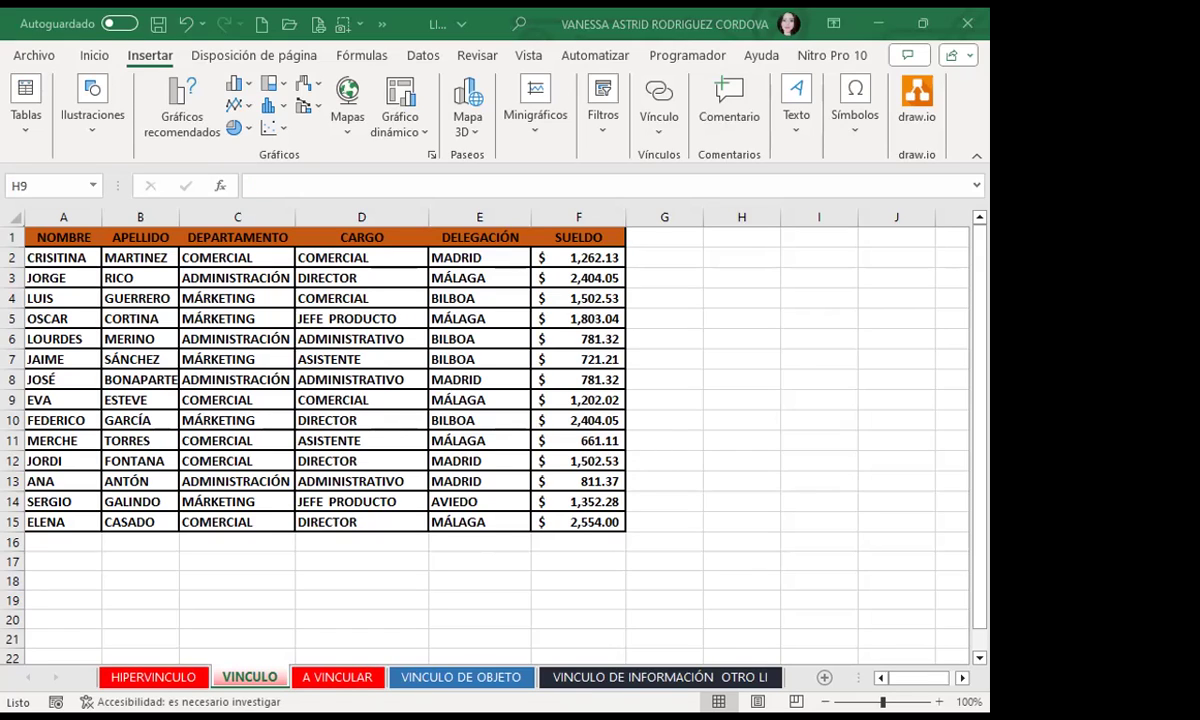
left_click(330, 681)
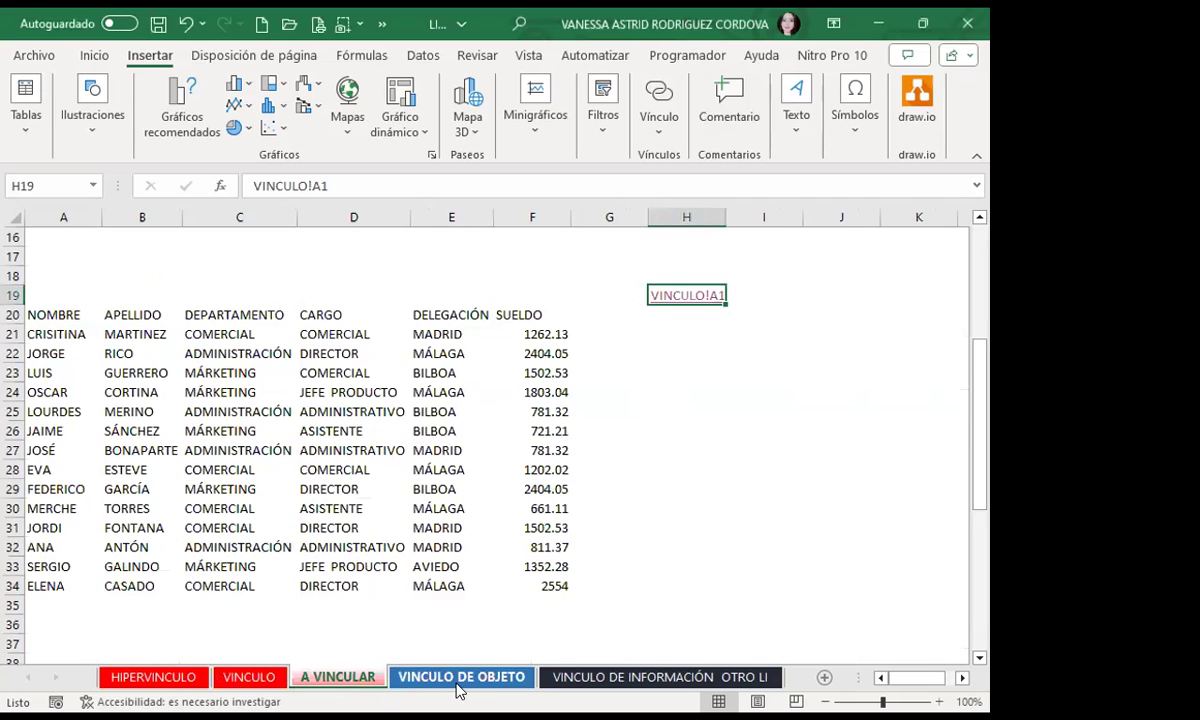
Go to the VINCULO DE OBJETO sheet and select cell D7
left_click(430, 680)
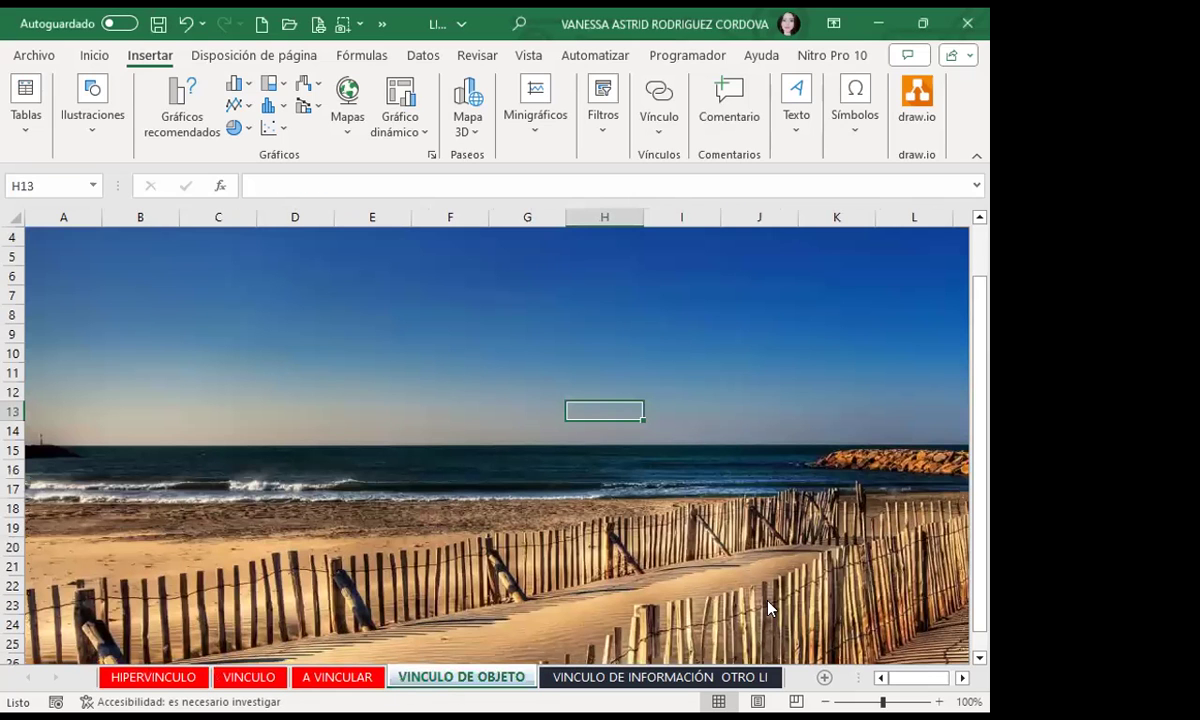
left_click(451, 421)
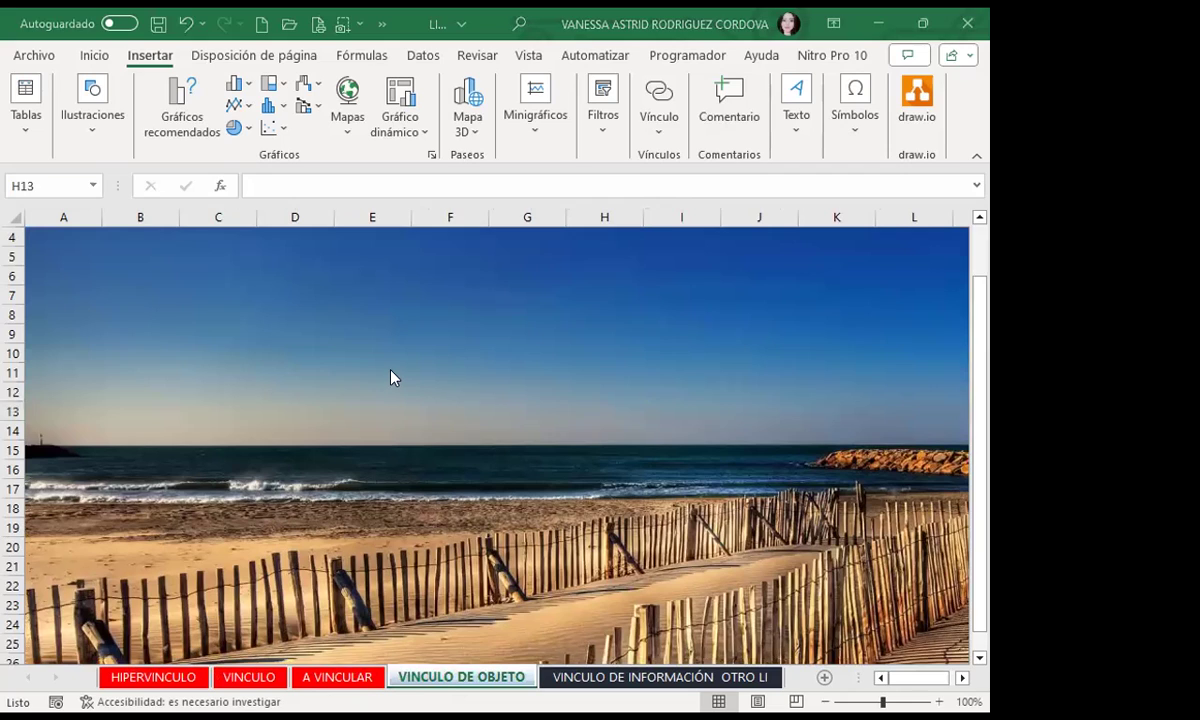
left_click(418, 295)
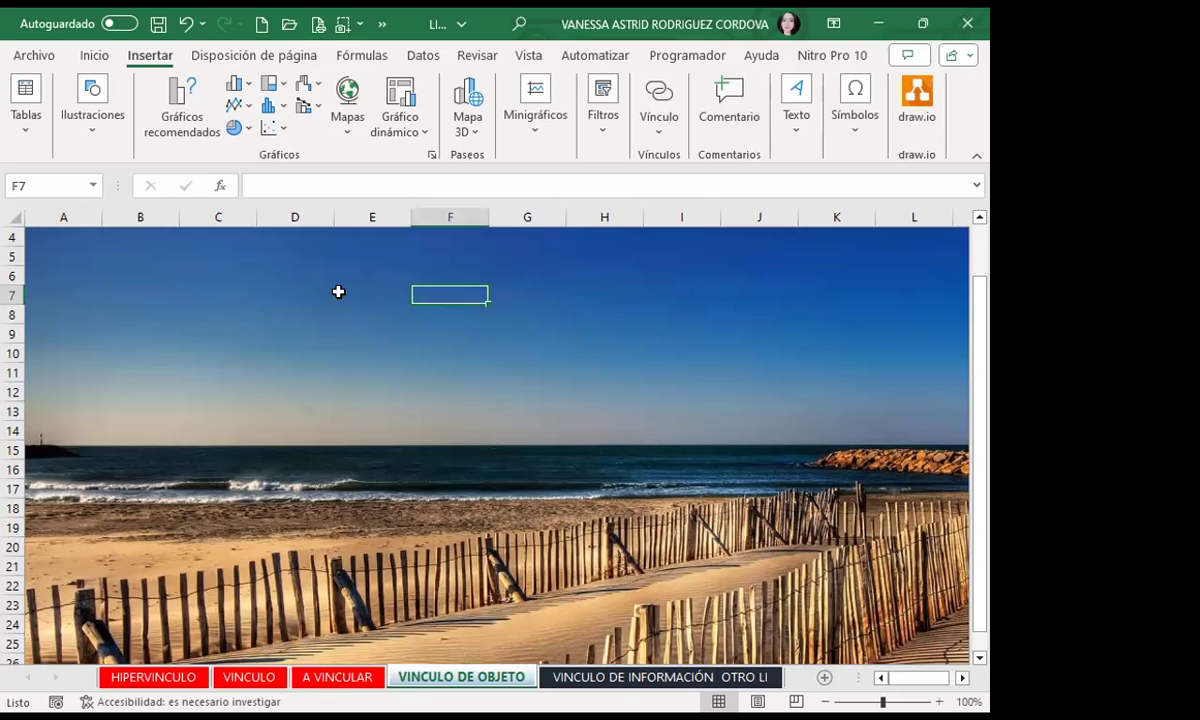
key("Down")
key("Down")
left_click(388, 392)
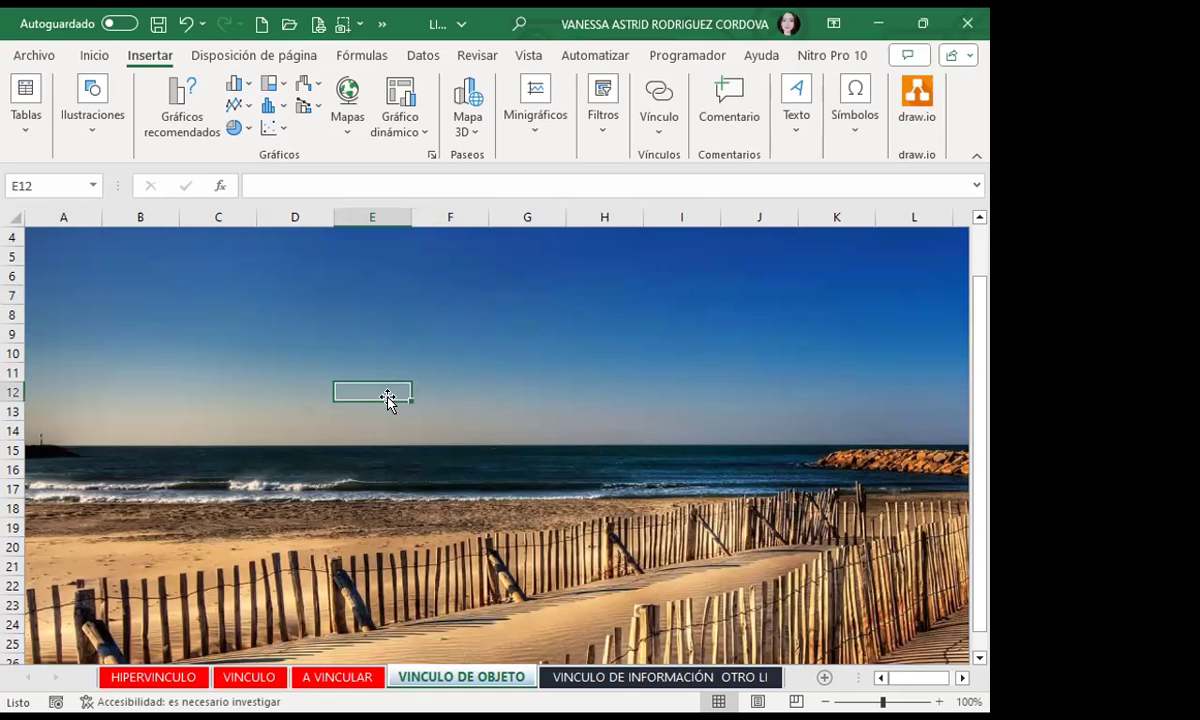
scroll(410, 470, "down", 10)
scroll(421, 485, "up", 4)
scroll(421, 485, "up", 7)
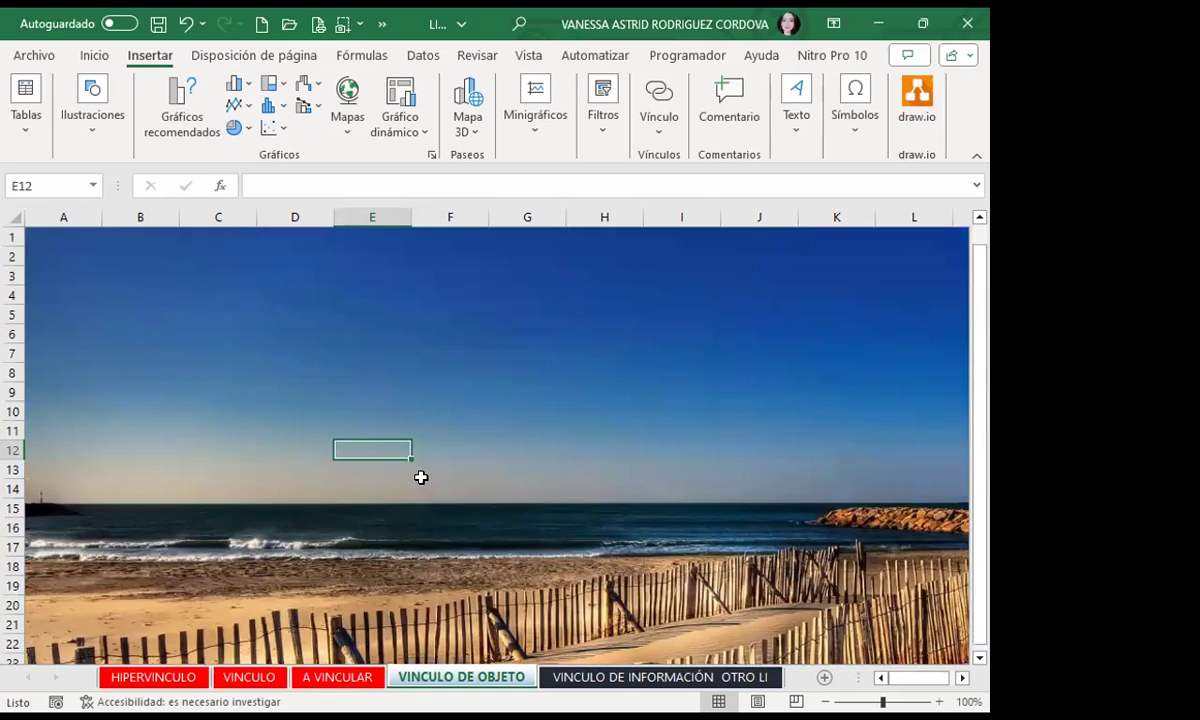
left_click(198, 316)
left_click(360, 428)
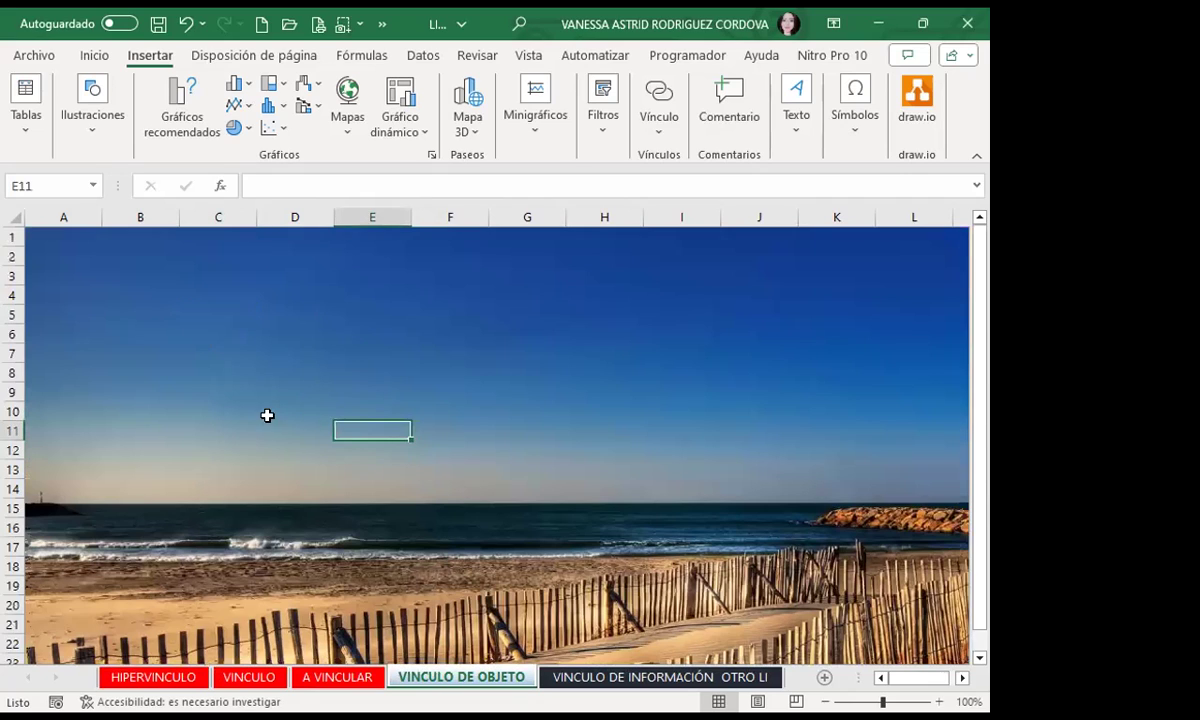
left_click(287, 350)
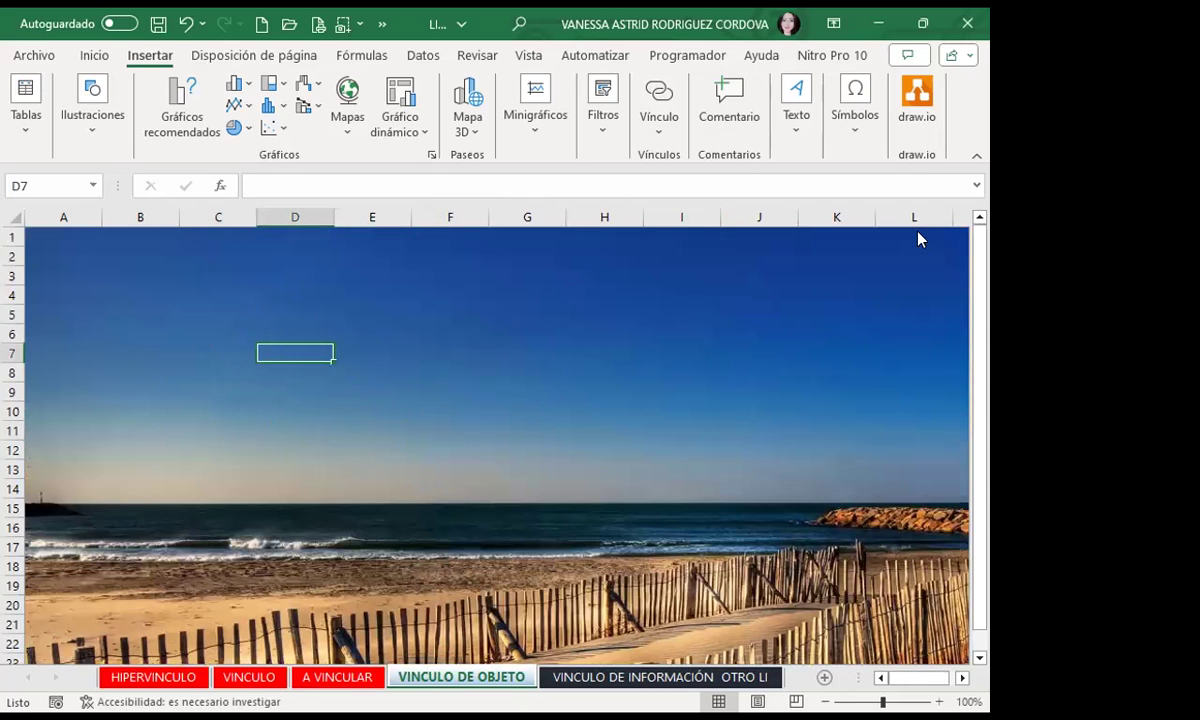
Open the Objeto dialog from Insertar > Texto and choose creating from a file
left_click(143, 62)
left_click(797, 120)
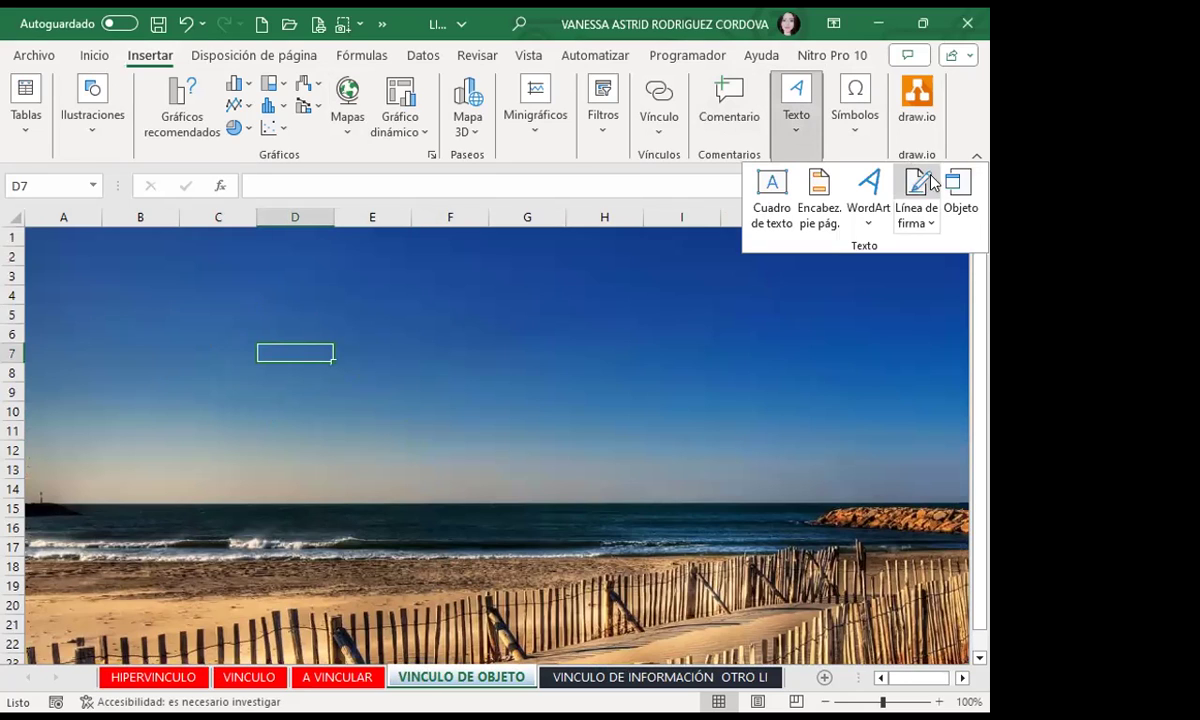
left_click(945, 190)
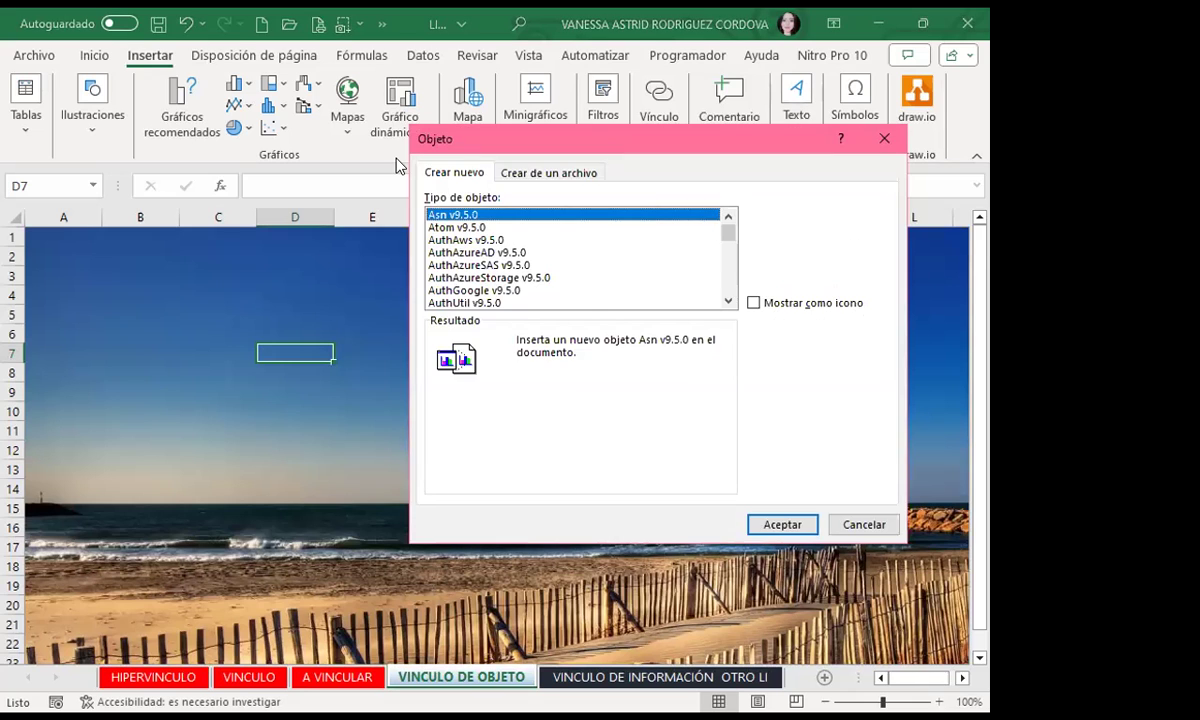
left_click_drag(603, 147, 394, 165)
left_click(340, 190)
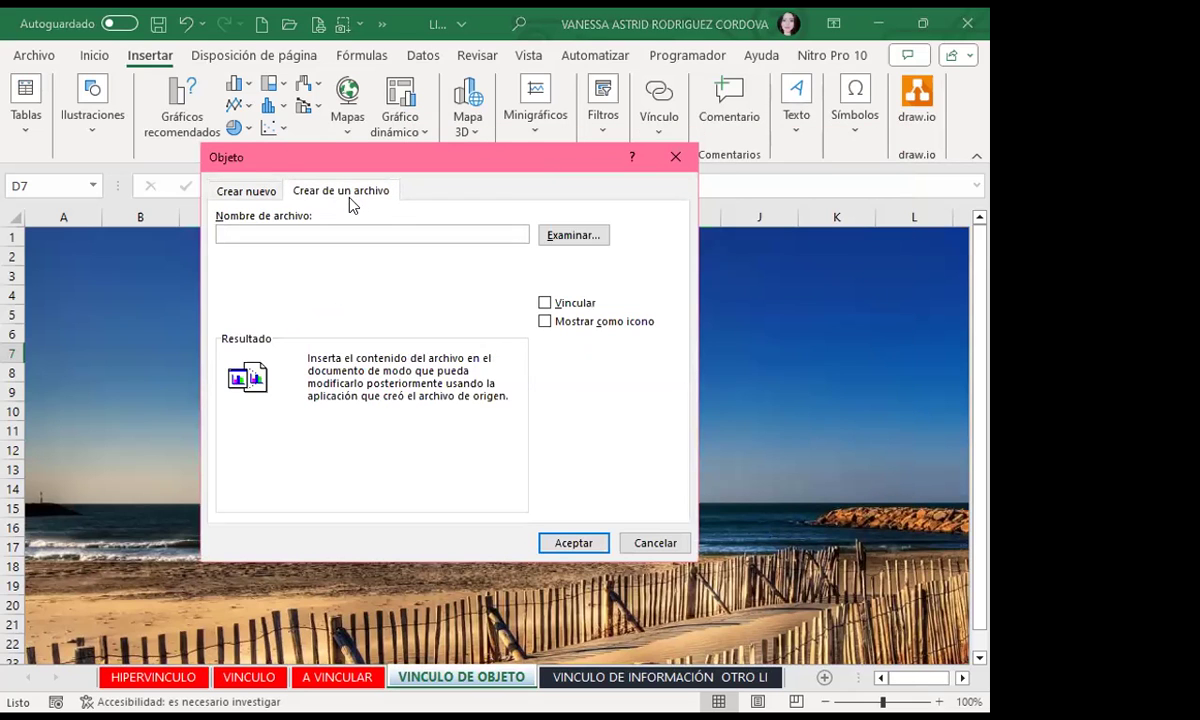
Browse from the Desktop into the CURSOS INGLES CORPORATIVO folder to find the file to embed
left_click(566, 238)
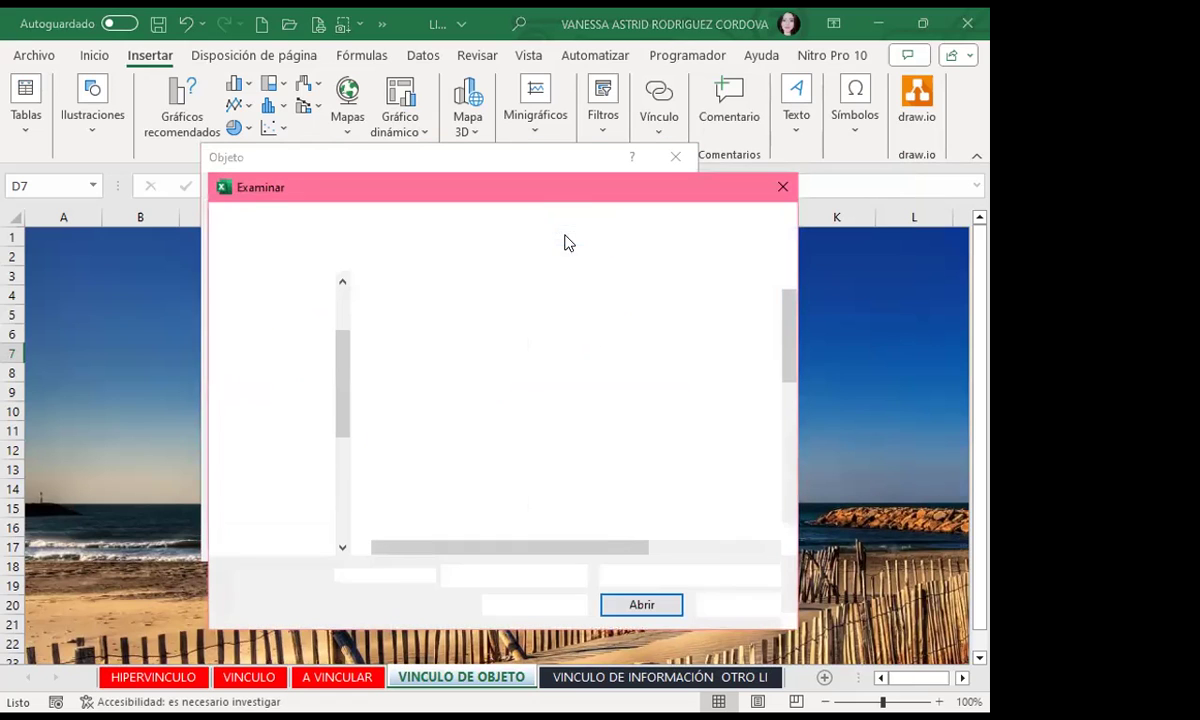
left_click(275, 312)
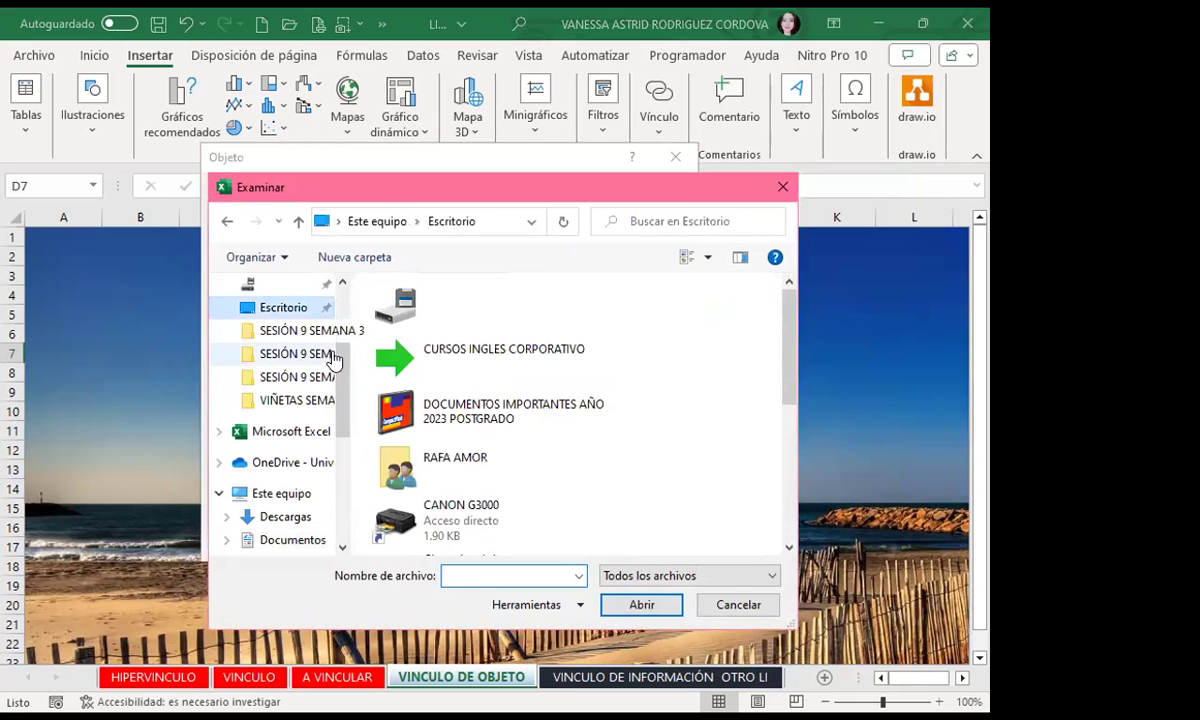
double_click(510, 360)
scroll(515, 455, "down", 3)
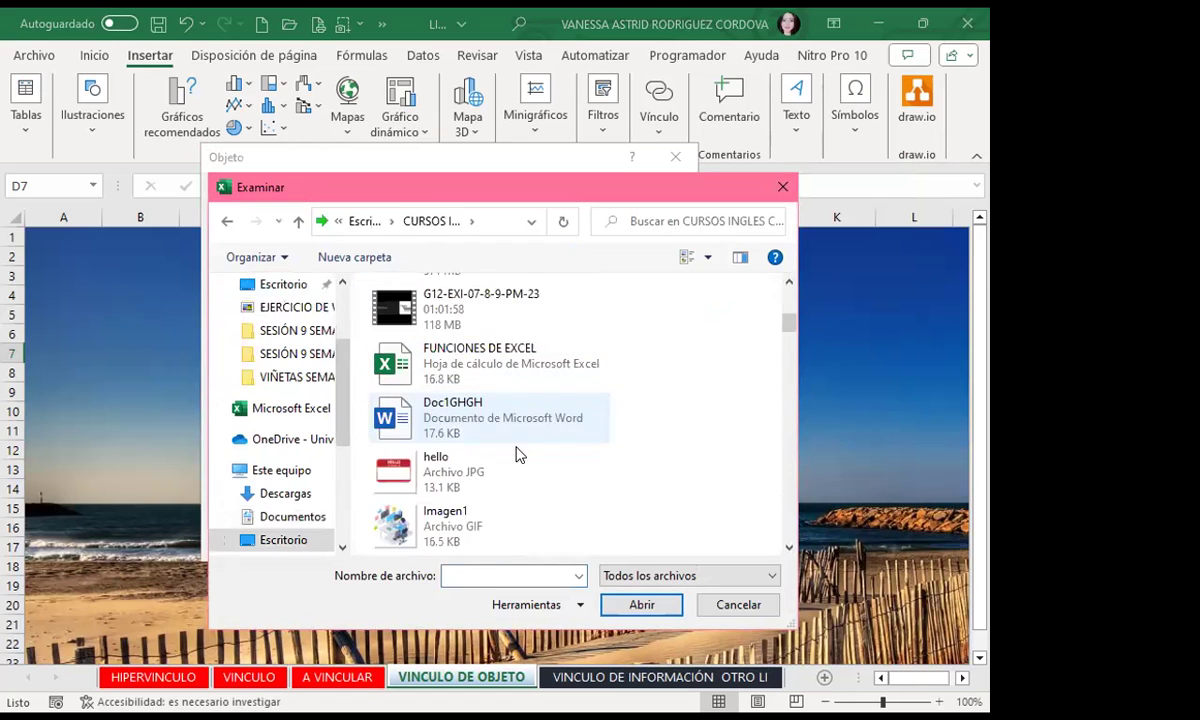
scroll(517, 460, "down", 3)
scroll(517, 470, "down", 3)
scroll(518, 483, "down", 3)
scroll(518, 483, "down", 3)
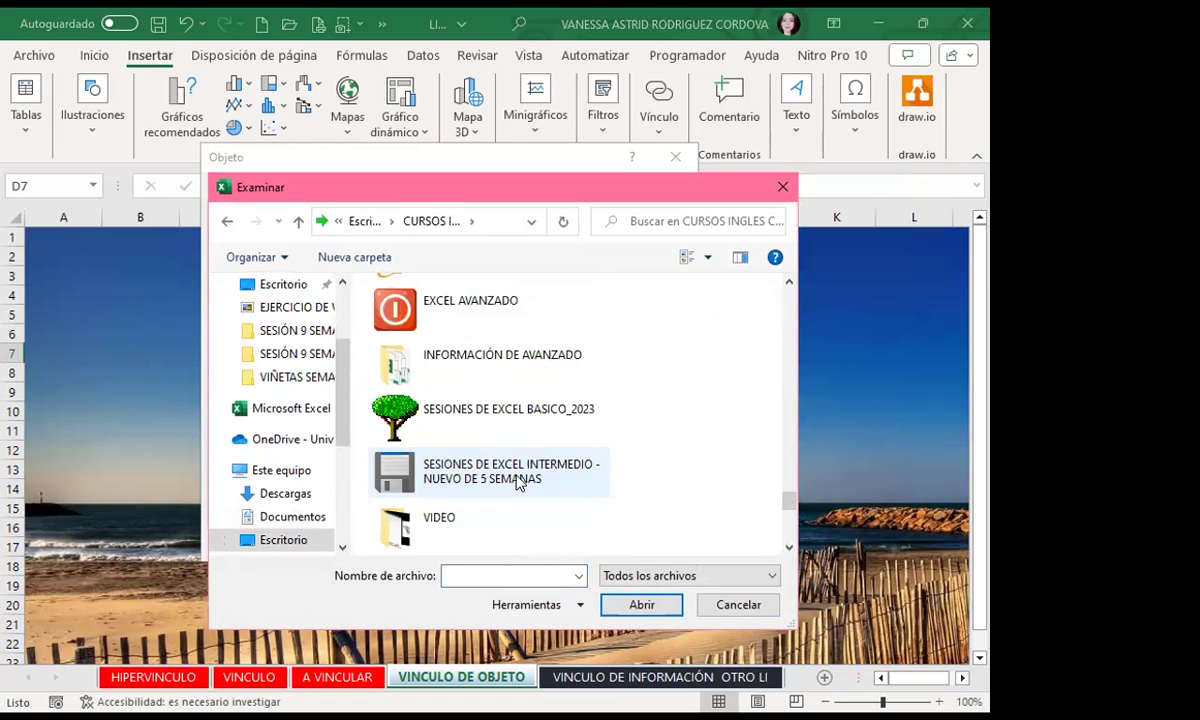
scroll(513, 482, "down", 3)
scroll(511, 475, "up", 3)
scroll(509, 463, "up", 3)
scroll(506, 450, "up", 3)
scroll(503, 437, "up", 3)
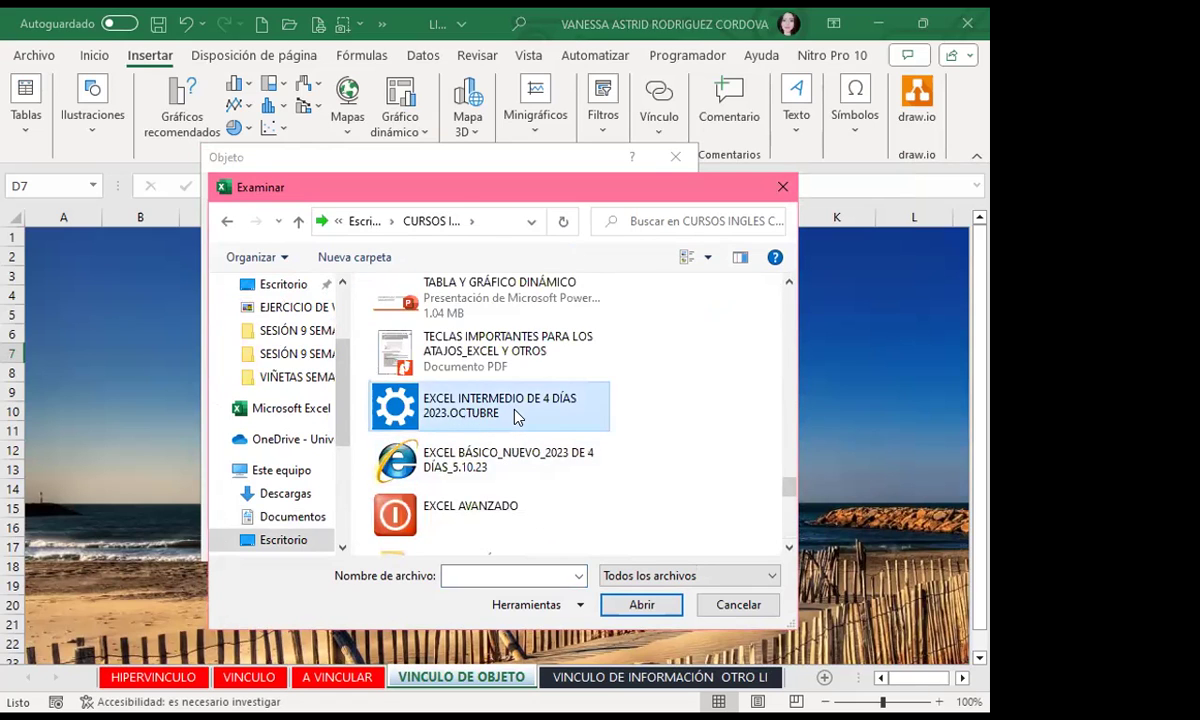
Go into EXCEL INTERMEDIO DE 4 DÍAS 2023.OCTUBRE > SESIÓN 10 > EJERCICIO DE VINCULO and choose TEMA SOBRE COREA.docx
double_click(515, 415)
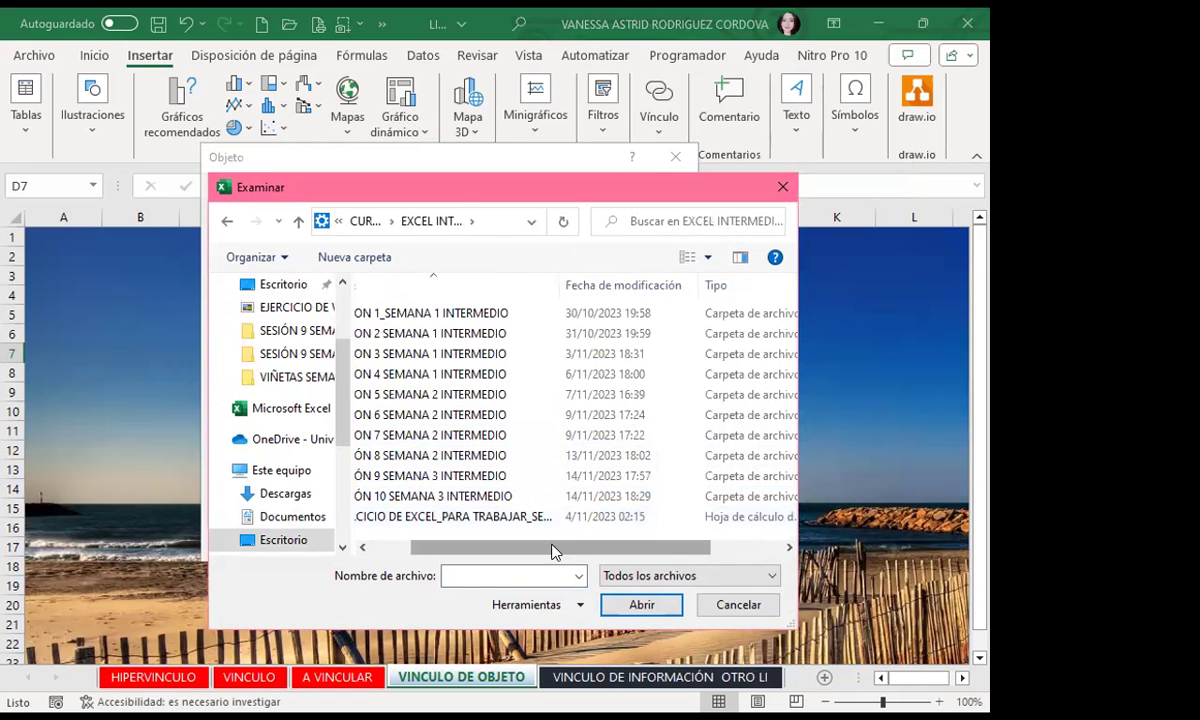
left_click_drag(554, 547, 514, 547)
double_click(409, 498)
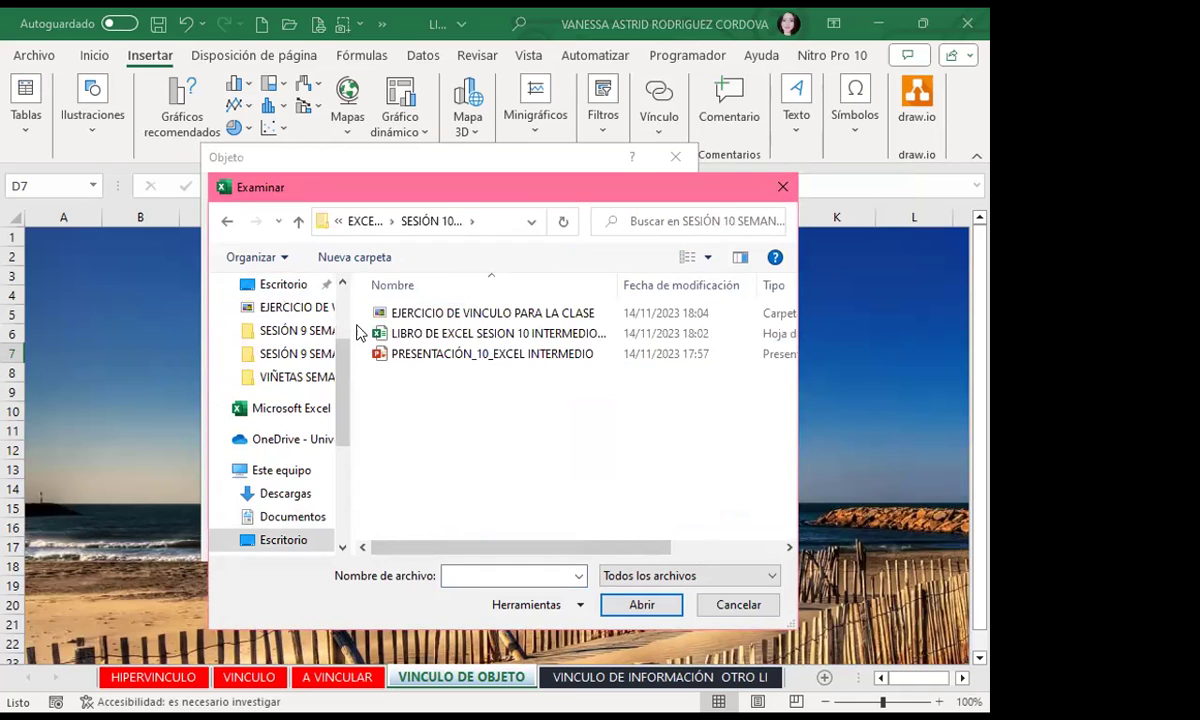
double_click(462, 315)
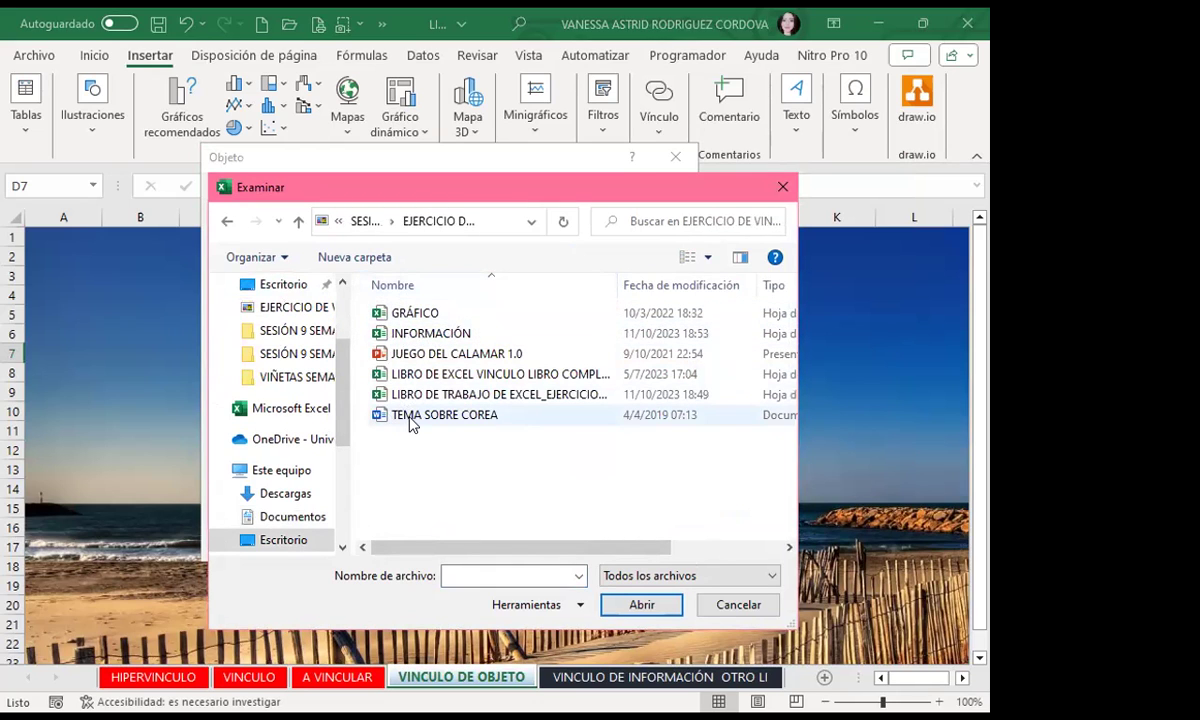
left_click(409, 415)
left_click(641, 605)
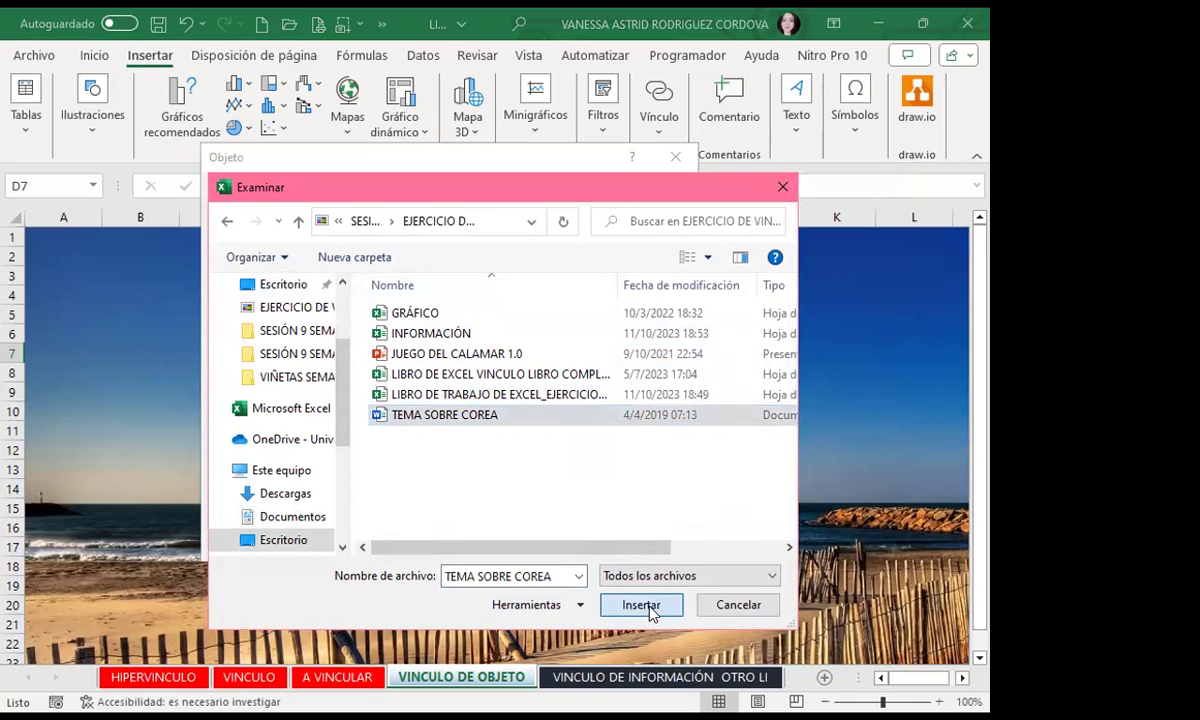
Embed the document as the default Word icon and move it onto rows 8–11
left_click(544, 321)
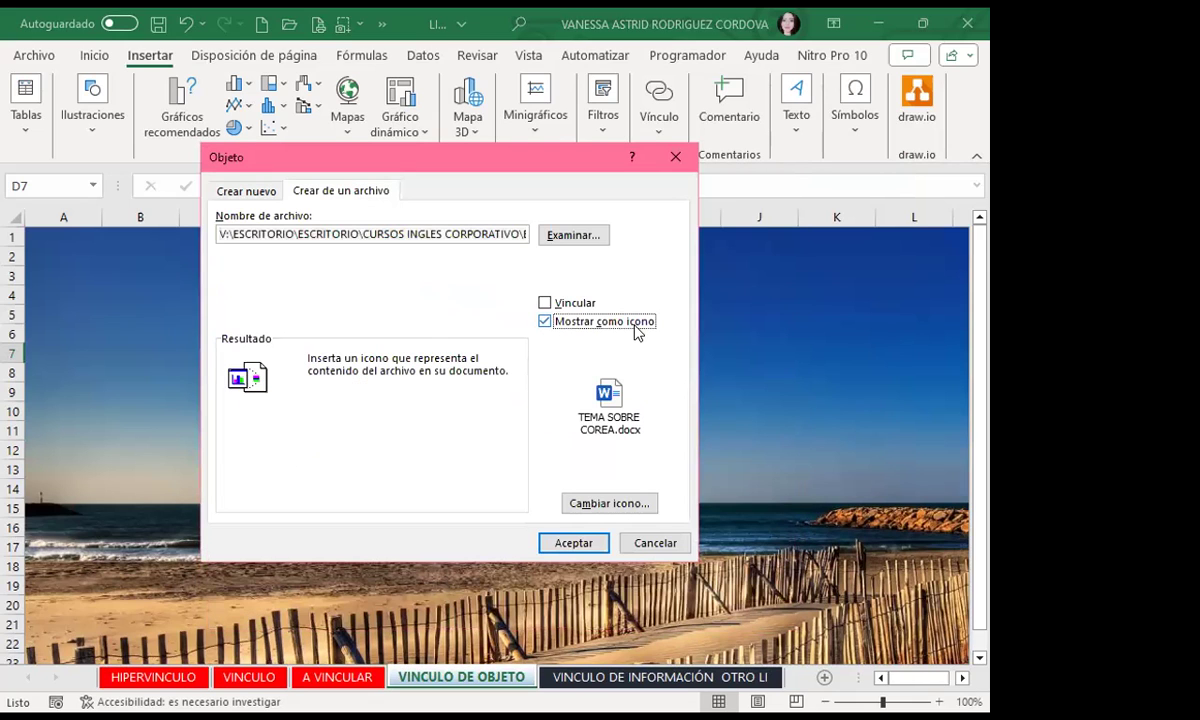
left_click(601, 504)
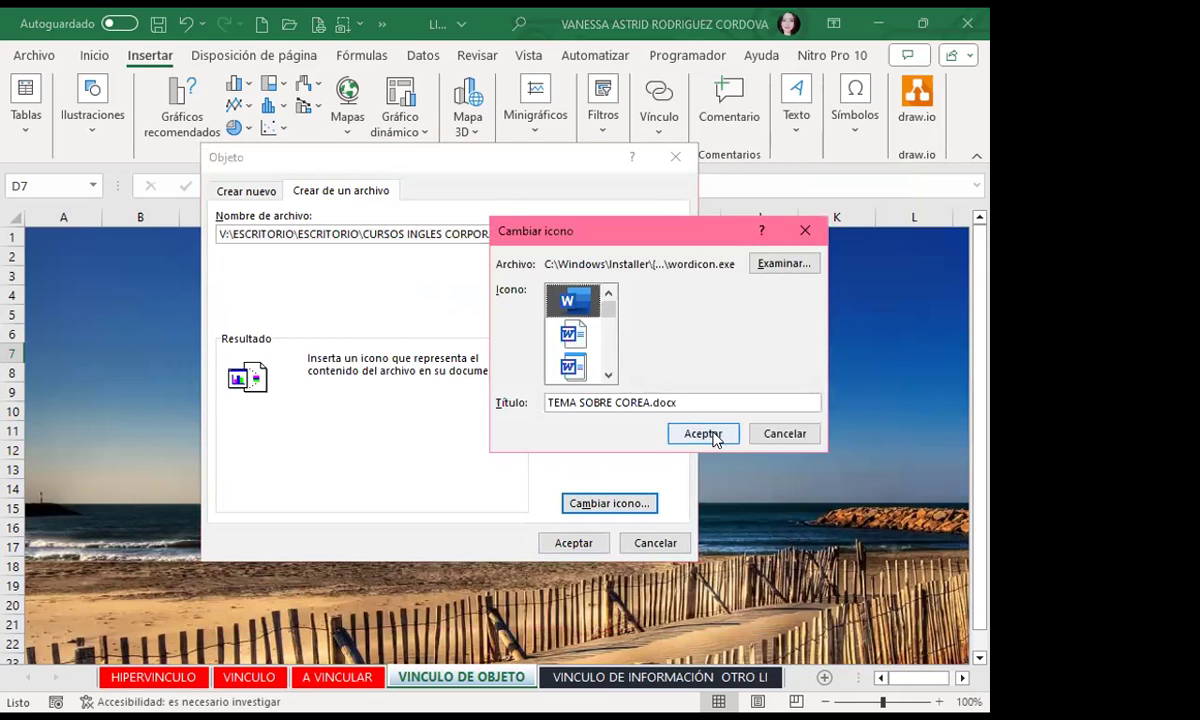
left_click(708, 434)
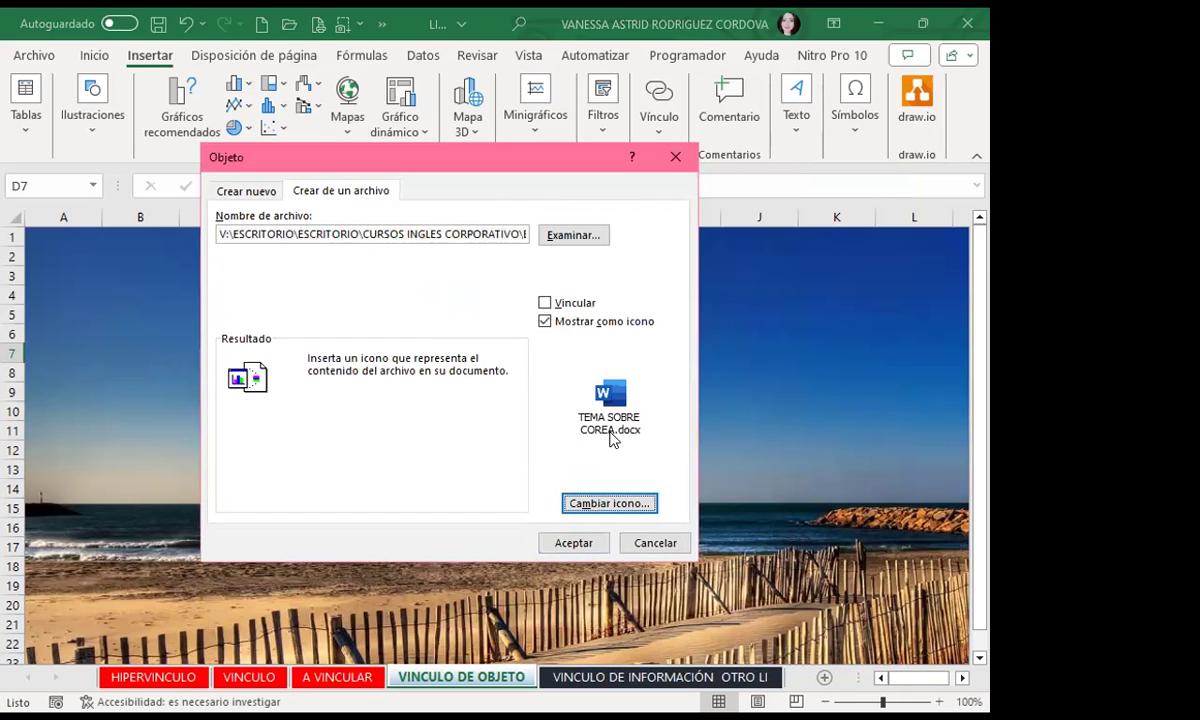
left_click(600, 500)
scroll(590, 360, "down", 2)
scroll(598, 360, "up", 3)
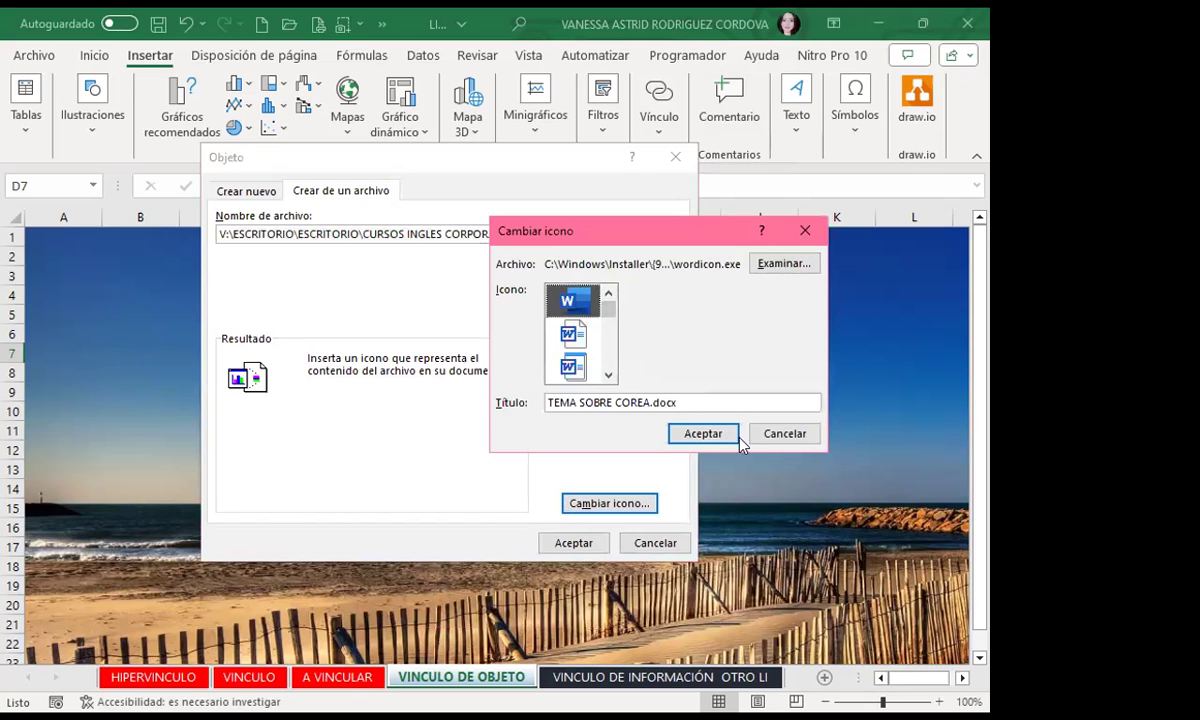
left_click(706, 435)
left_click(572, 545)
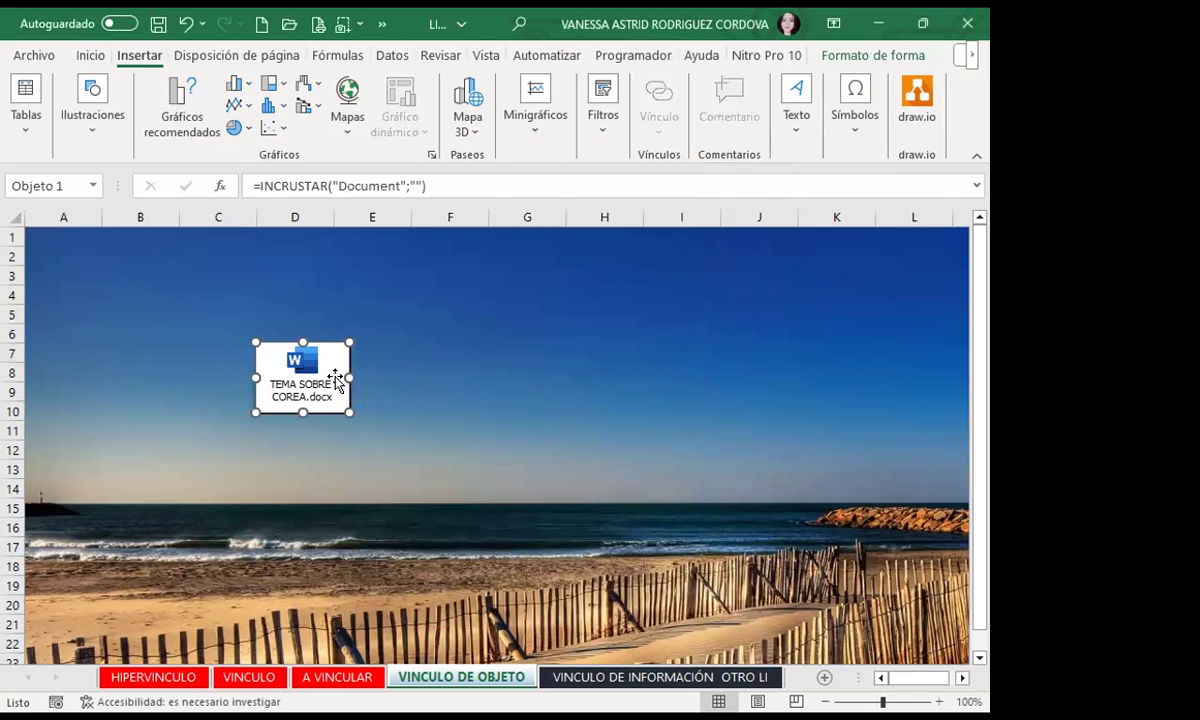
left_click_drag(326, 372, 270, 400)
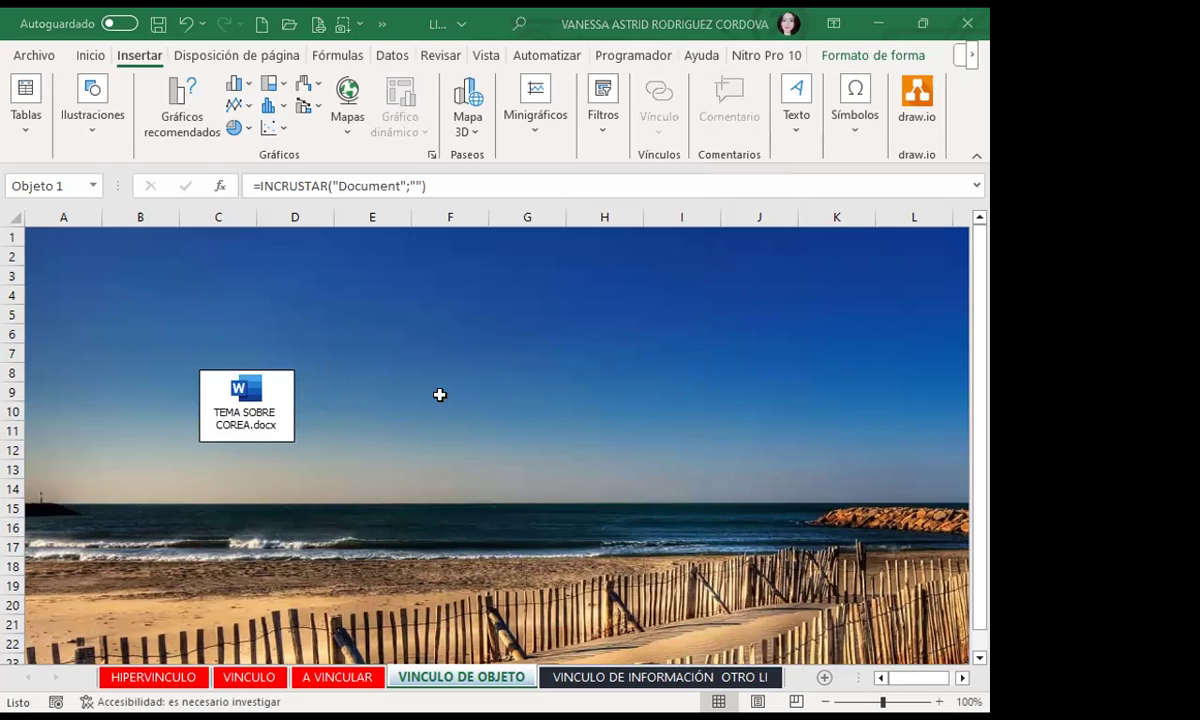
Start inserting an object from a file and choose JUEGO DEL CALAMAR 1.0.pptx
left_click(796, 105)
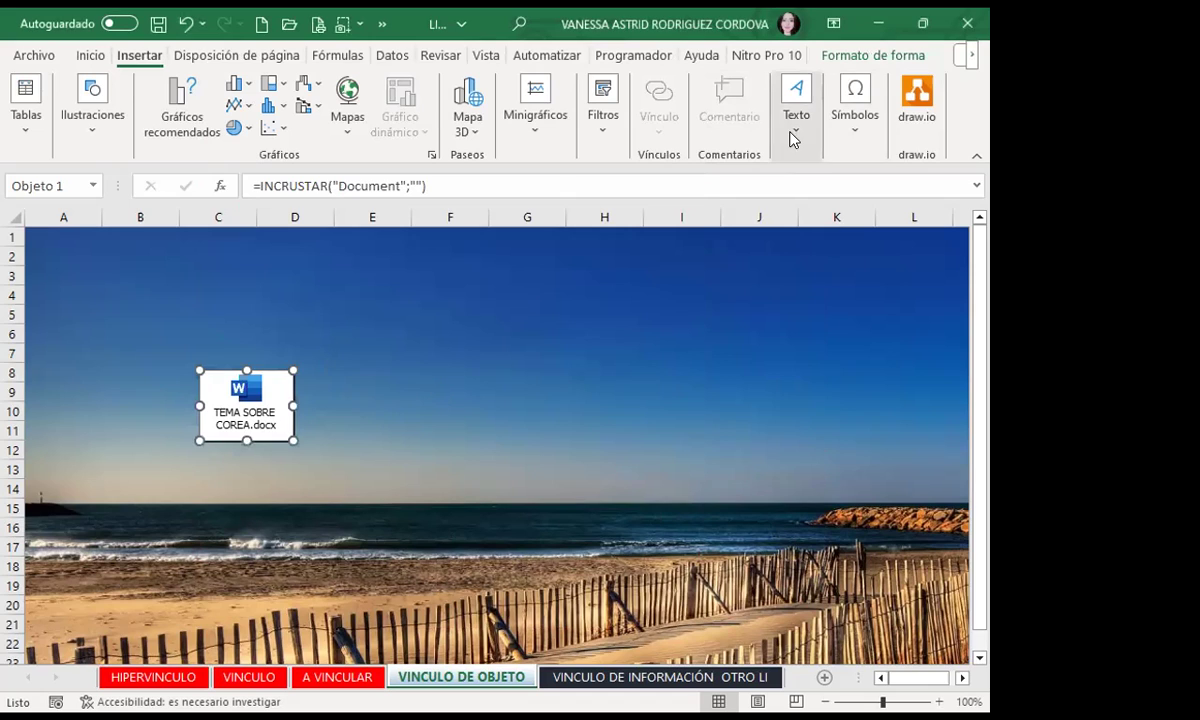
left_click(951, 193)
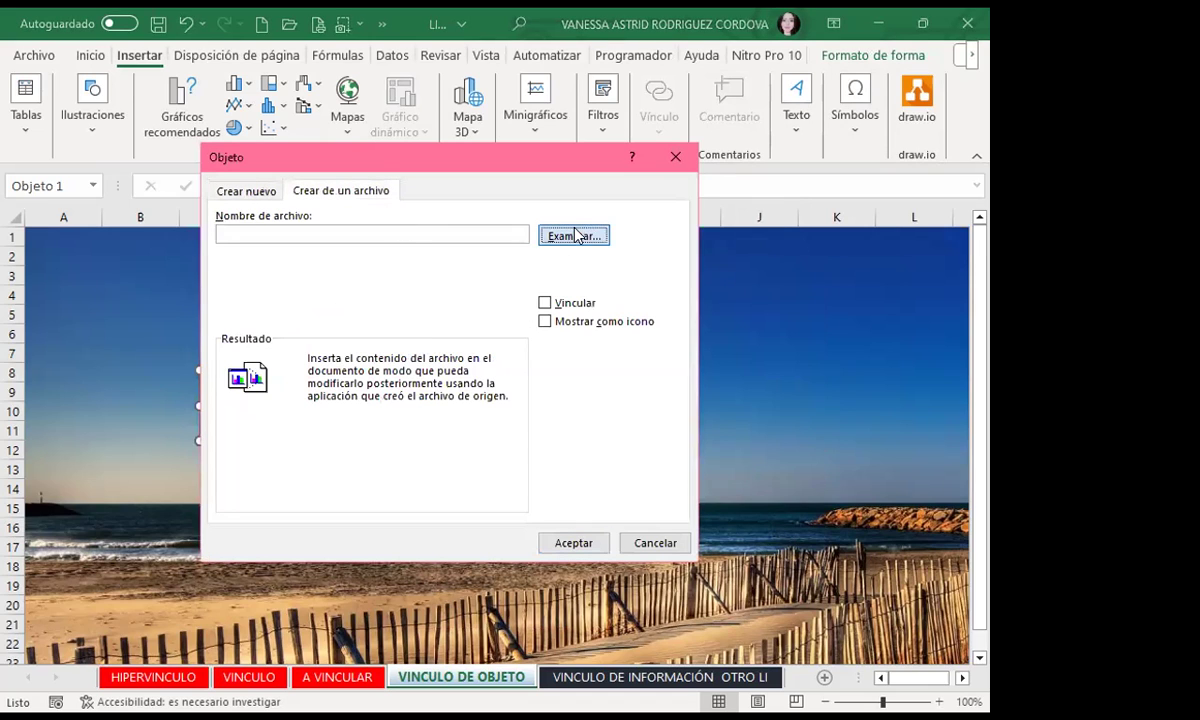
left_click(559, 236)
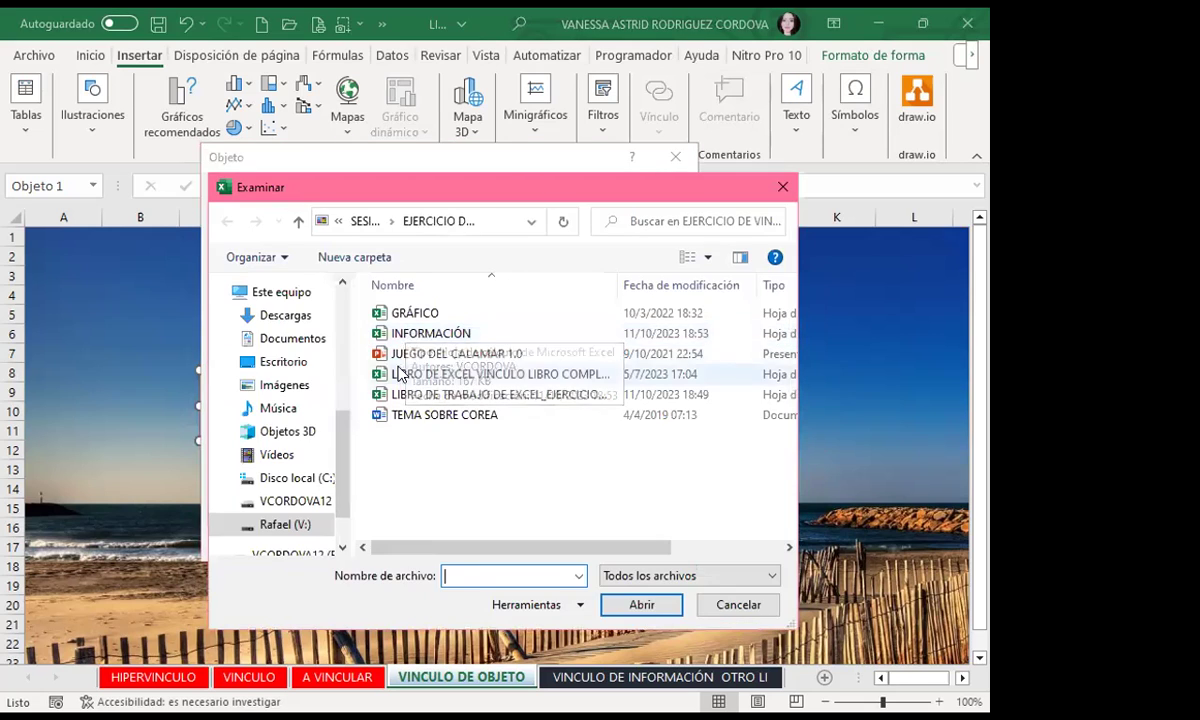
left_click(428, 355)
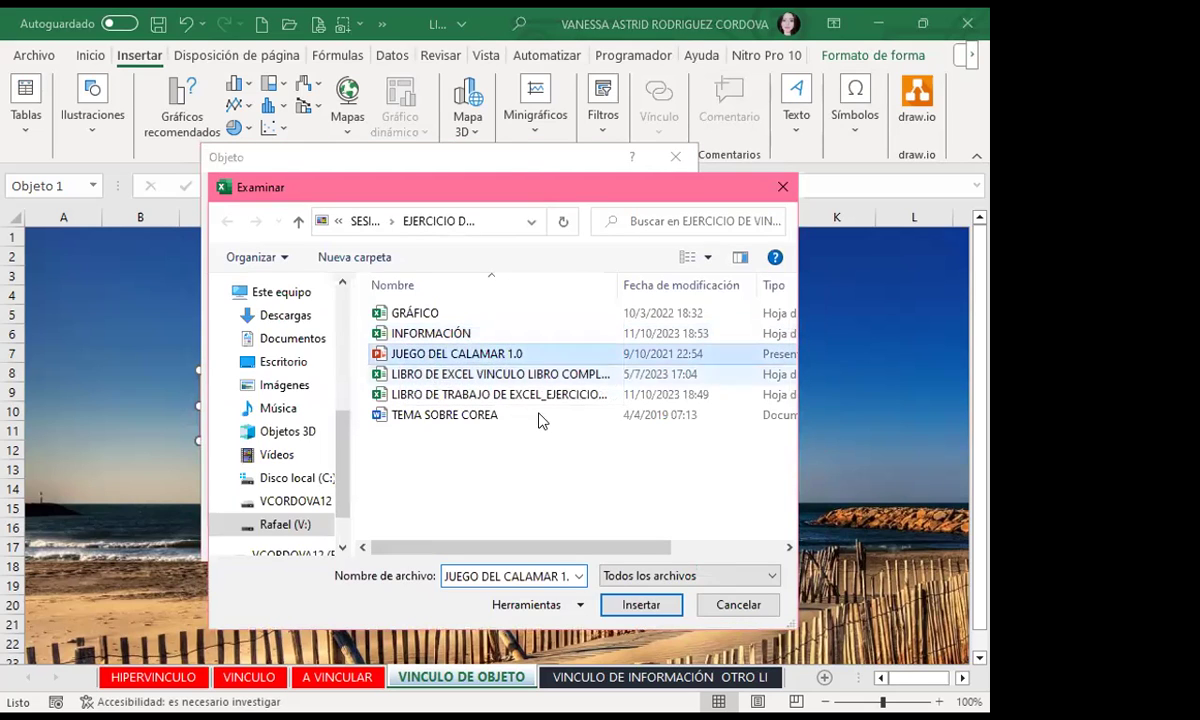
left_click(618, 612)
Embed the presentation as the default PowerPoint icon and place it beside the Word icon
left_click(544, 321)
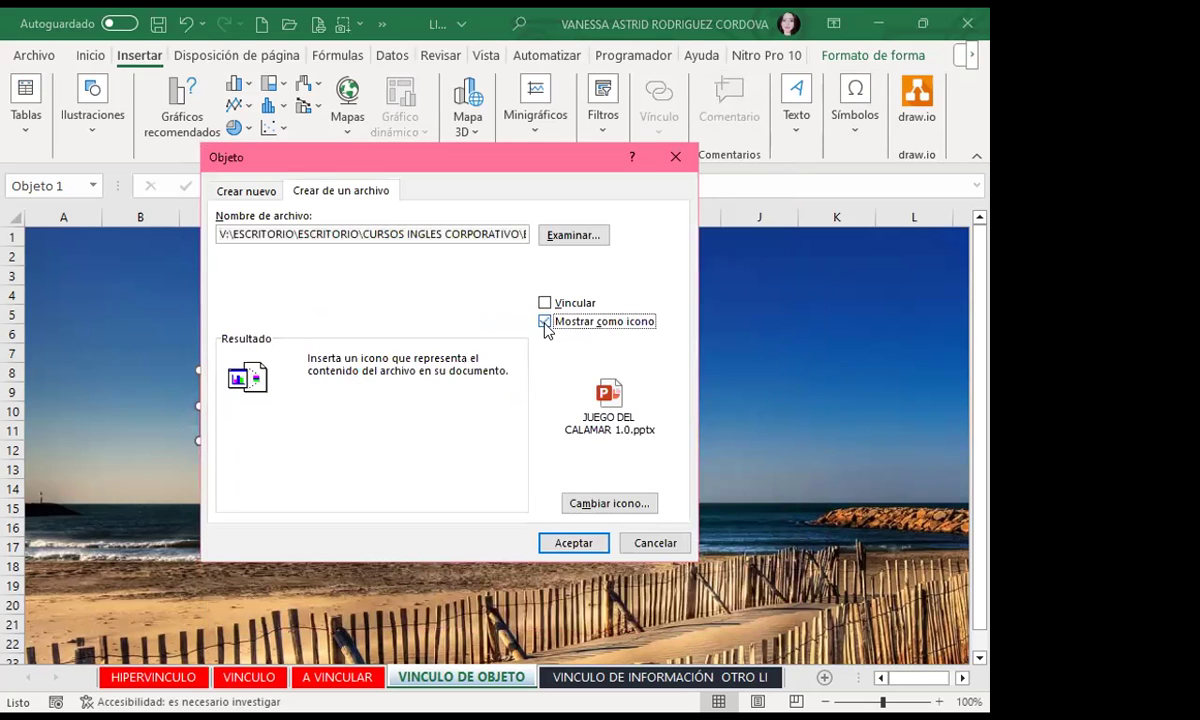
left_click(612, 503)
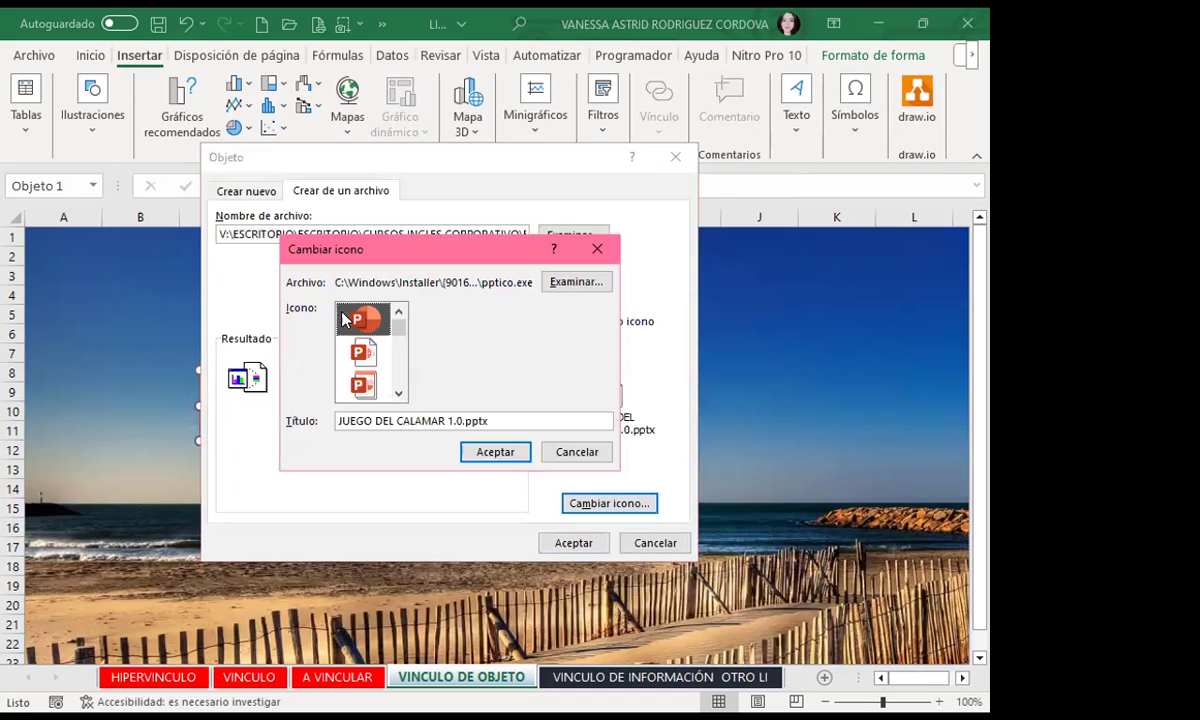
left_click(494, 453)
left_click(560, 542)
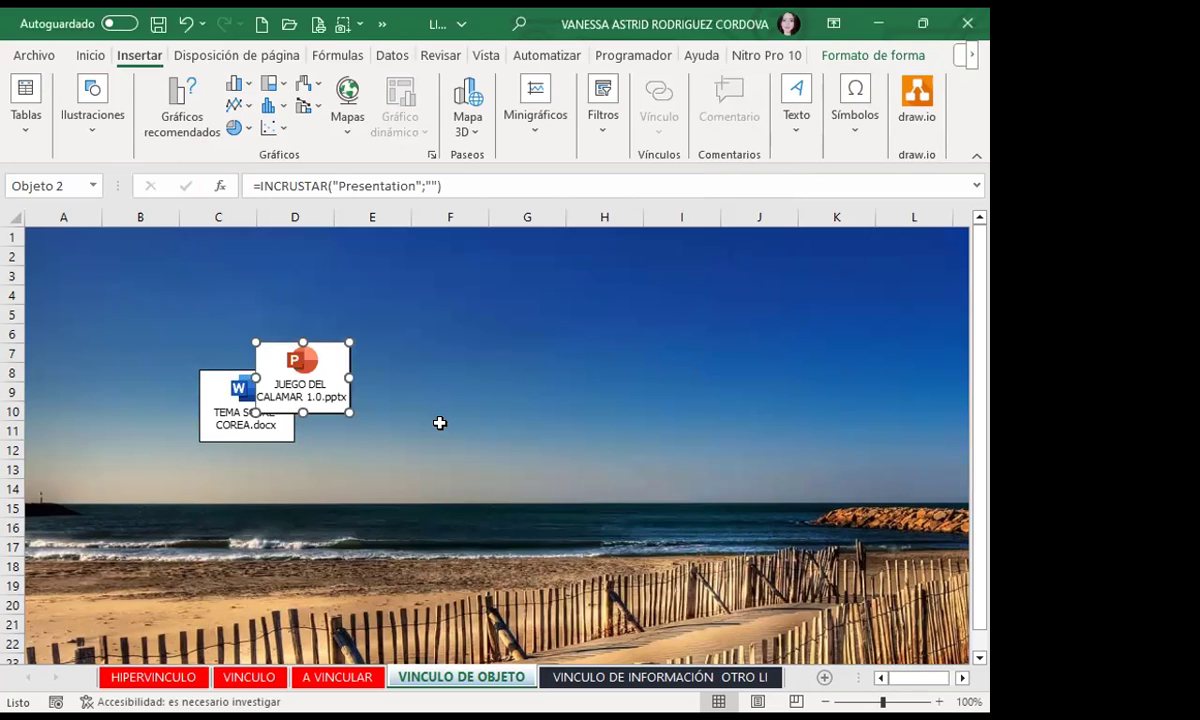
mouse_move(333, 355)
left_mouse_down()
mouse_move(419, 389)
mouse_move(420, 377)
left_mouse_up()
left_click(540, 372)
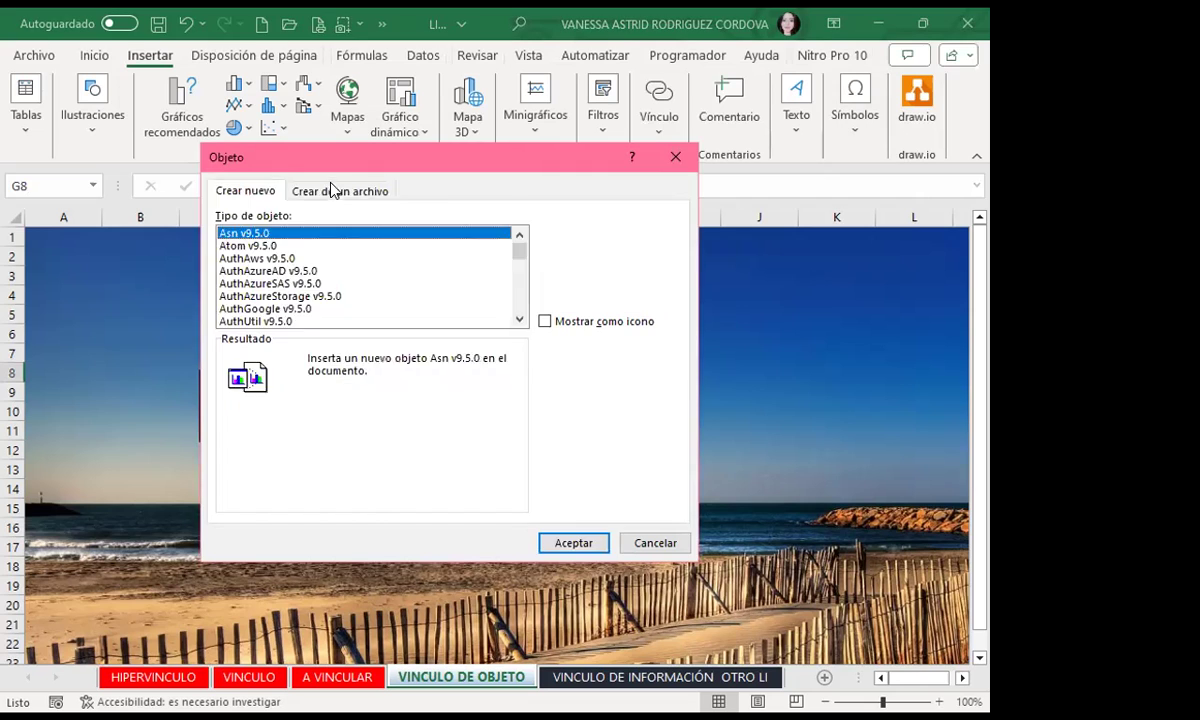
In the Objeto dialog, choose Crear de un archivo and select the GRÁFICO.xlsx workbook
left_click(325, 191)
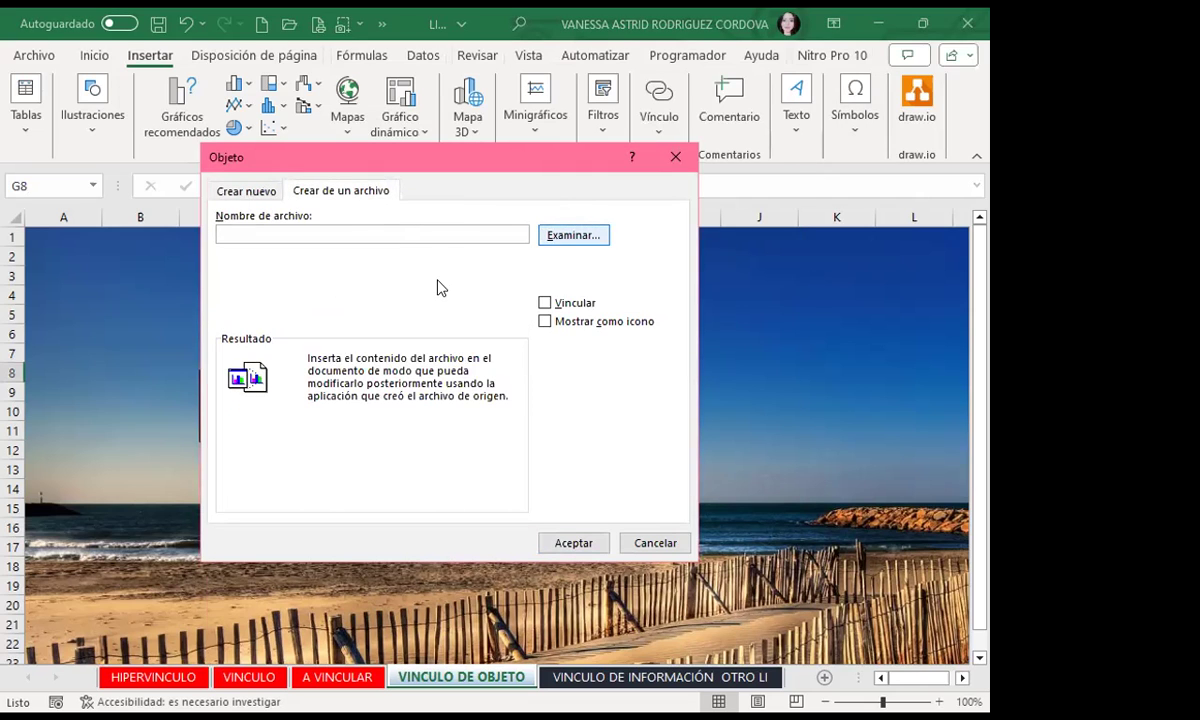
key("Return")
left_click(420, 333)
left_click(410, 314)
left_click(659, 613)
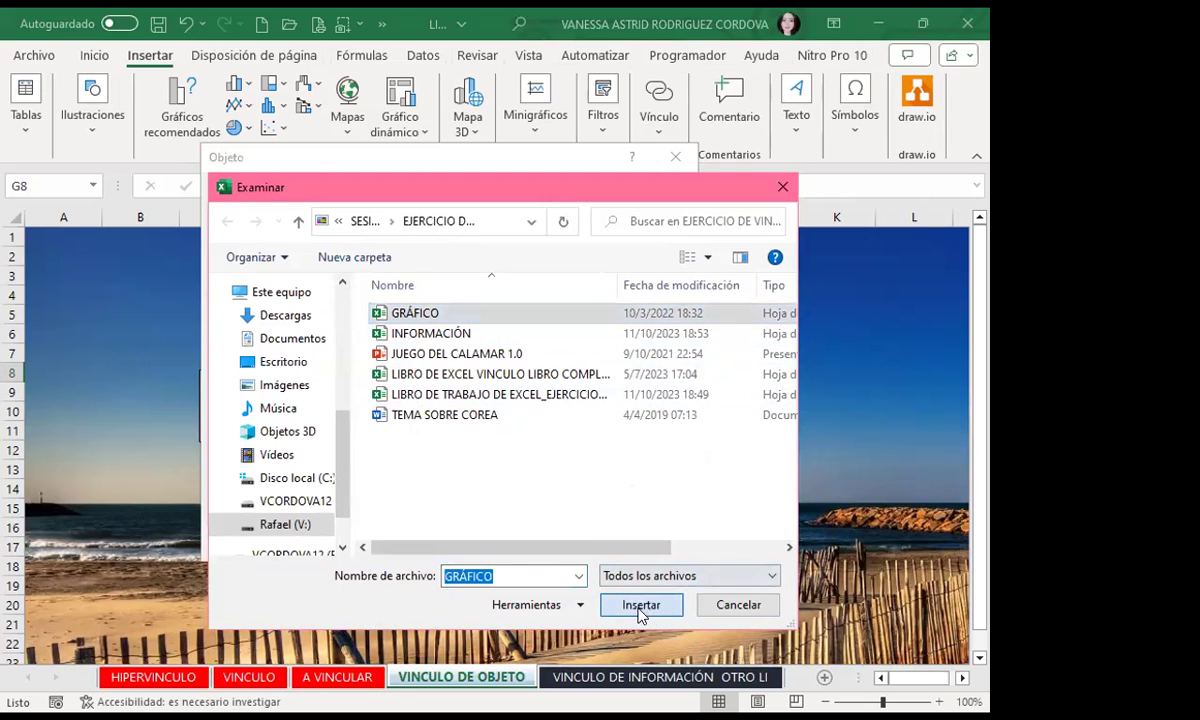
Embed GRÁFICO as the default Excel icon and nudge it slightly lower beside the PowerPoint icon
left_click(546, 323)
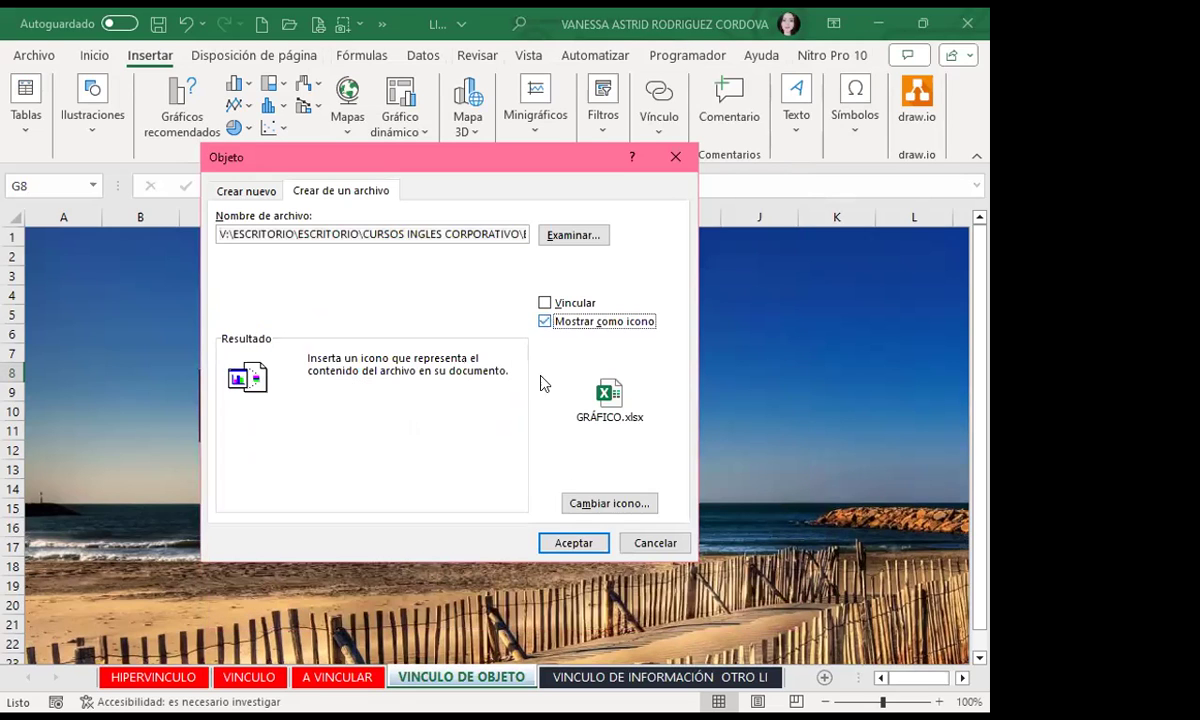
left_click(600, 502)
left_click(478, 455)
left_click(562, 540)
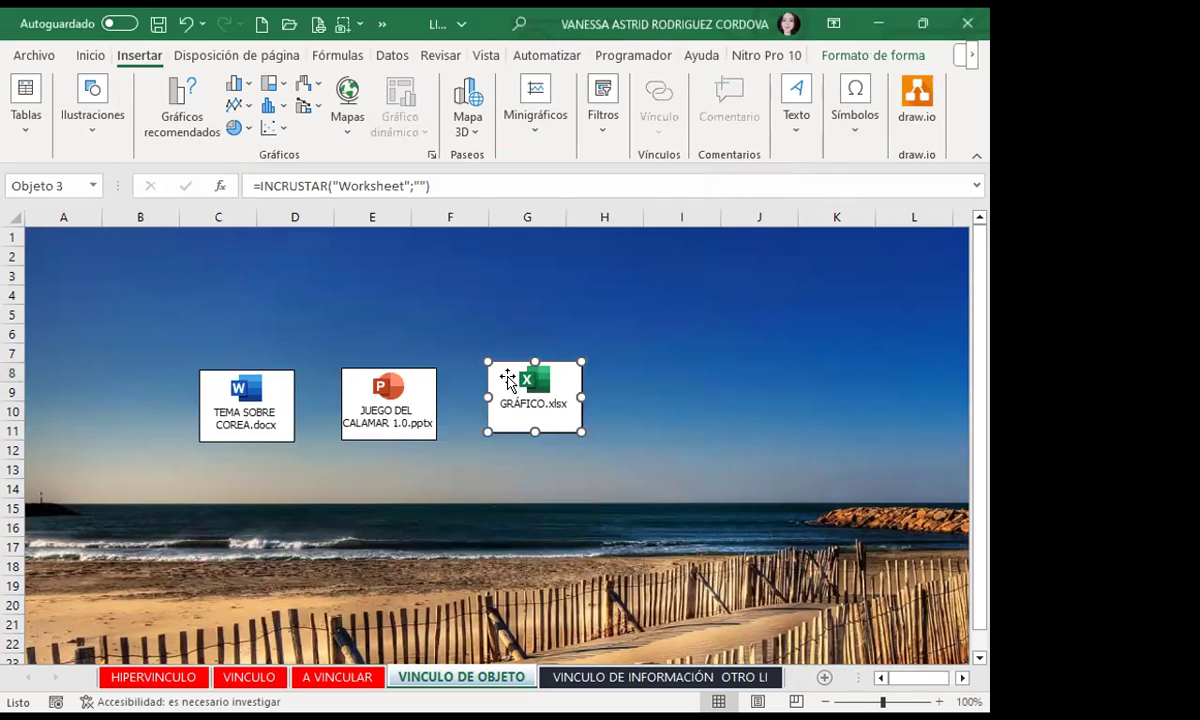
left_click(693, 434)
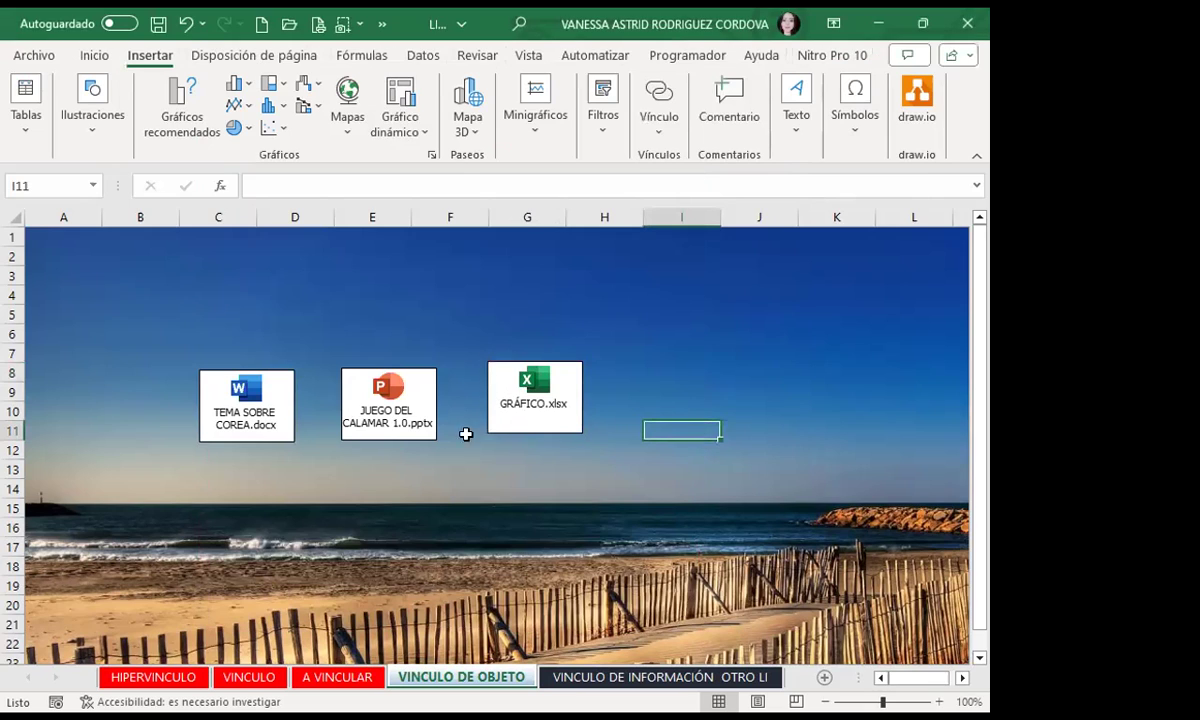
mouse_move(553, 377)
left_mouse_down()
mouse_move(548, 404)
mouse_move(549, 386)
left_mouse_up()
Deselect the GRÁFICO icon and open the embedded TEMA SOBRE COREA.docx in Word
left_click(674, 430)
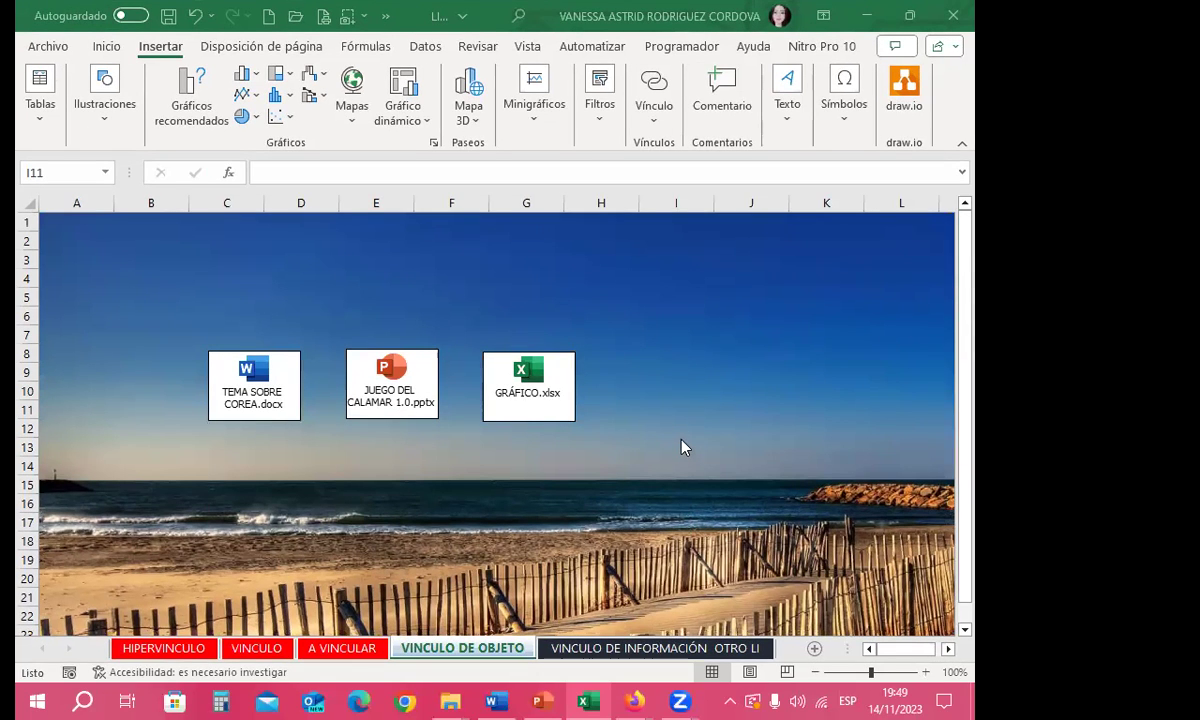
double_click(257, 381)
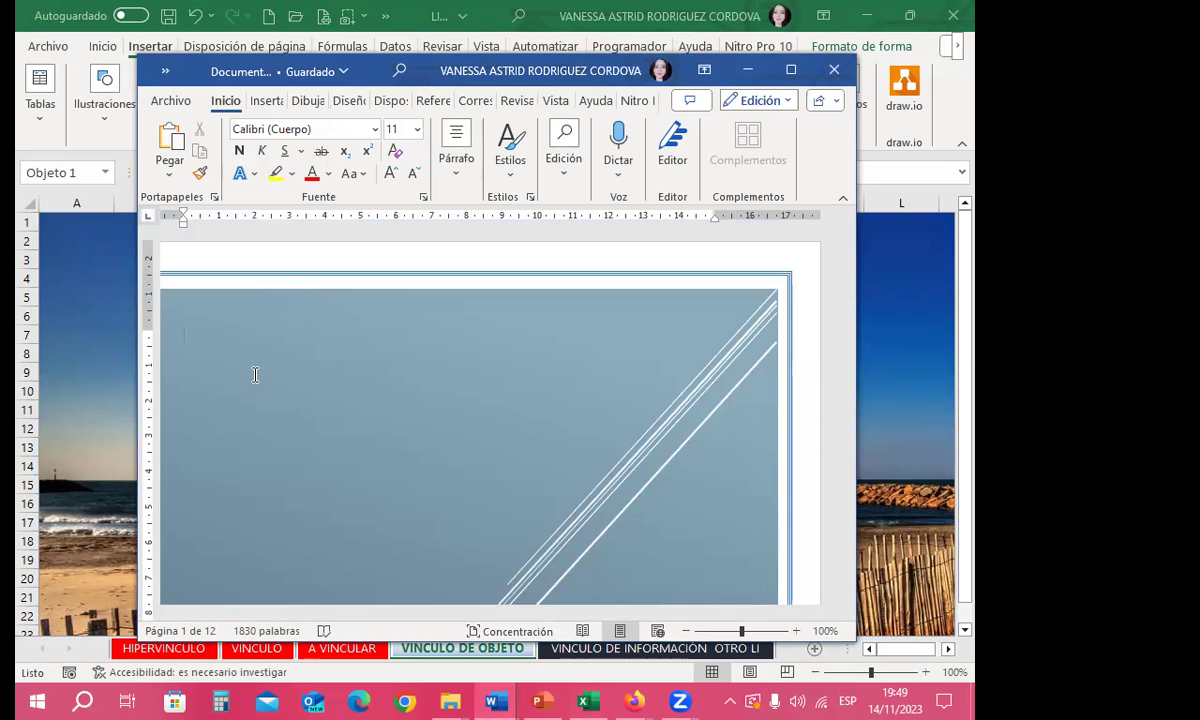
Maximize the Korea document, scroll through its pages, then close the Word window
left_click(790, 69)
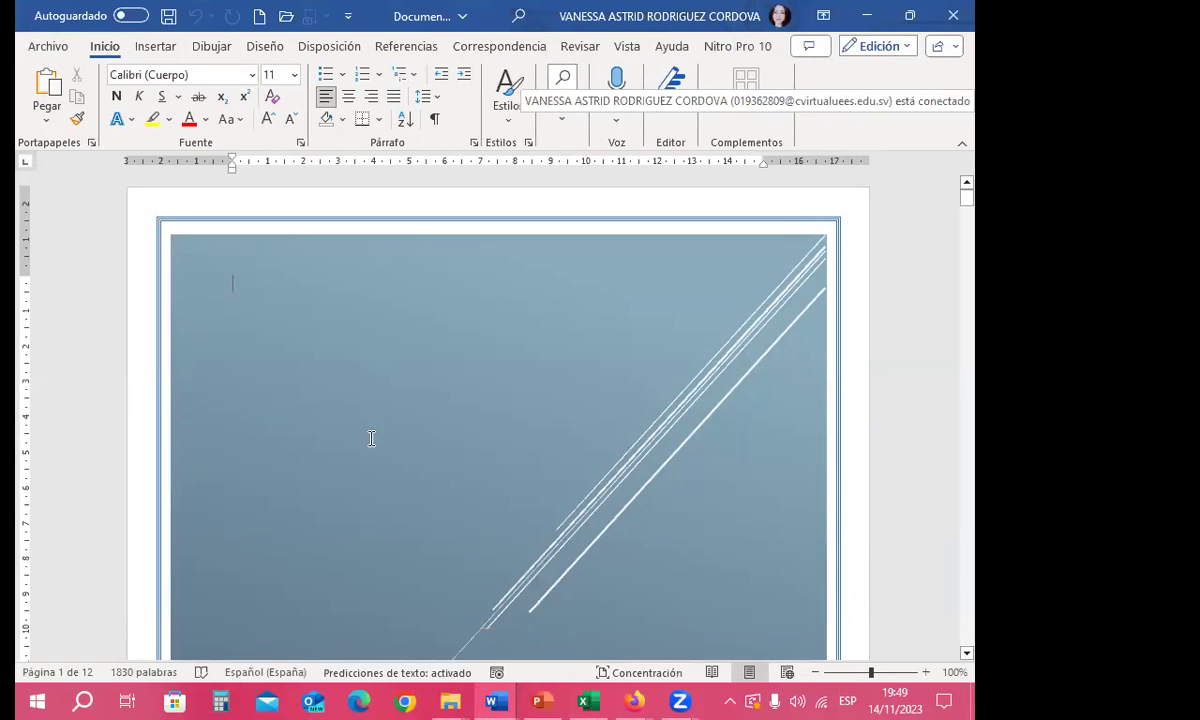
scroll(496, 424, "down", 5)
scroll(630, 405, "down", 5)
scroll(630, 405, "down", 5)
scroll(630, 406, "down", 3)
scroll(630, 406, "down", 5)
scroll(630, 406, "down", 4)
scroll(630, 406, "down", 4)
scroll(632, 406, "down", 5)
scroll(632, 406, "down", 5)
scroll(643, 418, "down", 5)
scroll(645, 420, "down", 5)
scroll(655, 422, "down", 4)
scroll(655, 422, "down", 5)
scroll(656, 423, "down", 5)
scroll(656, 423, "down", 5)
scroll(658, 426, "down", 4)
scroll(658, 426, "down", 5)
scroll(658, 426, "down", 5)
scroll(658, 426, "down", 5)
scroll(658, 426, "down", 4)
scroll(658, 426, "down", 5)
scroll(658, 426, "down", 5)
scroll(658, 426, "down", 5)
scroll(659, 433, "down", 4)
scroll(659, 433, "down", 5)
scroll(658, 430, "down", 5)
scroll(658, 430, "down", 5)
scroll(655, 428, "down", 4)
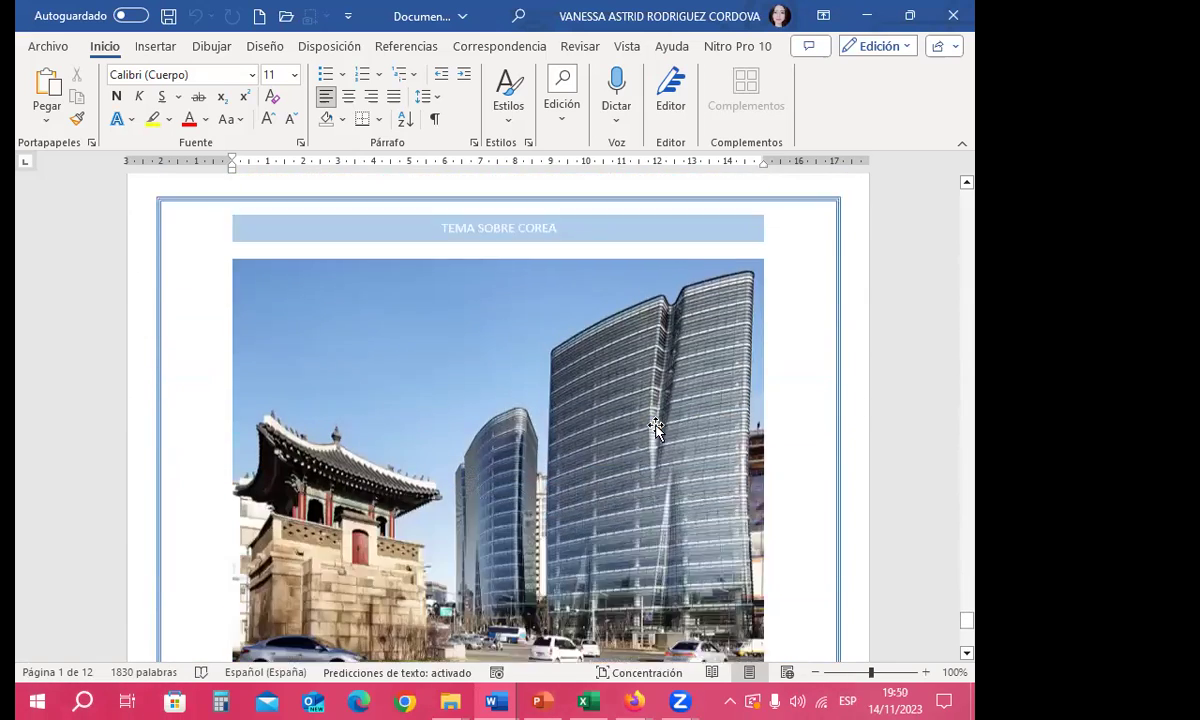
scroll(655, 428, "down", 5)
scroll(657, 425, "down", 4)
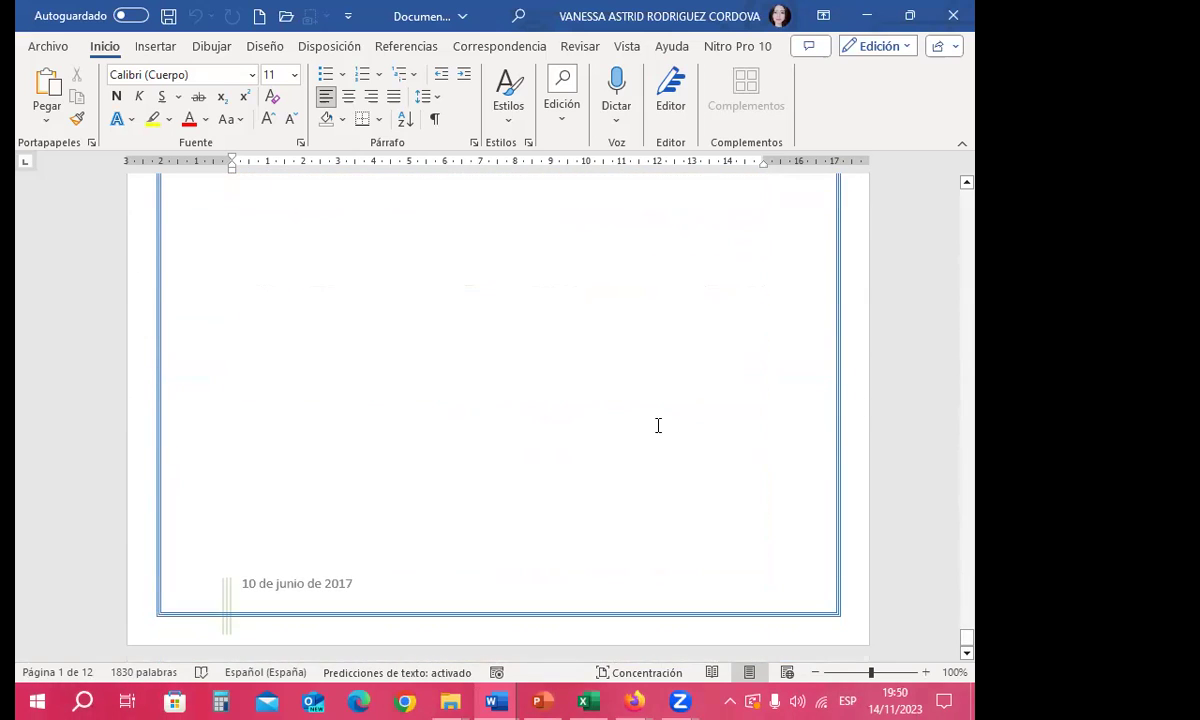
scroll(658, 426, "up", 4)
scroll(655, 420, "up", 4)
scroll(645, 410, "up", 5)
scroll(637, 403, "up", 4)
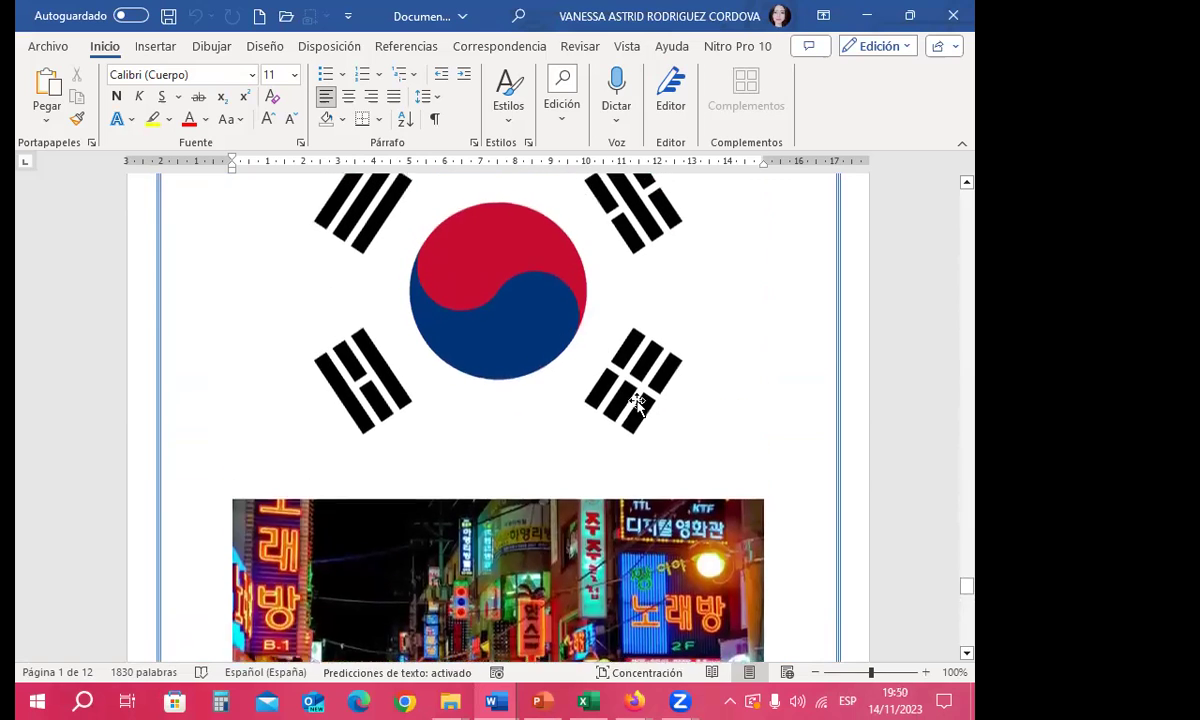
scroll(637, 403, "up", 2)
left_click(953, 15)
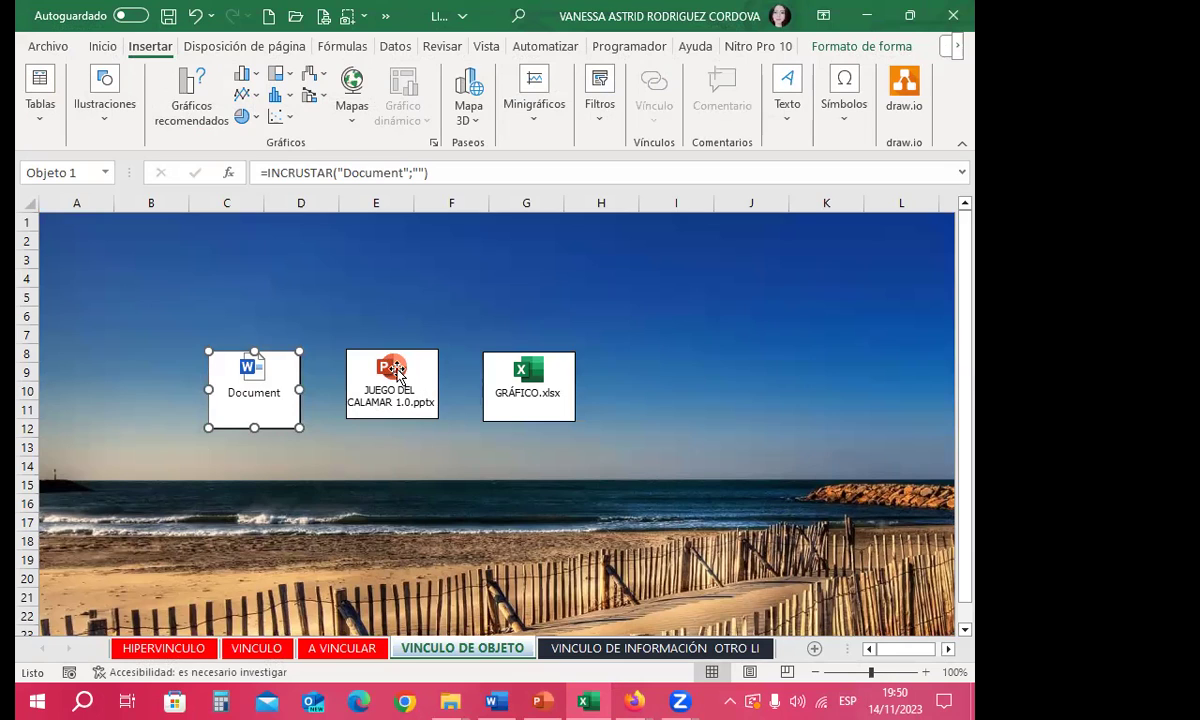
Select the JUEGO DEL CALAMAR 1.0.pptx icon on the sheet
left_click(392, 370)
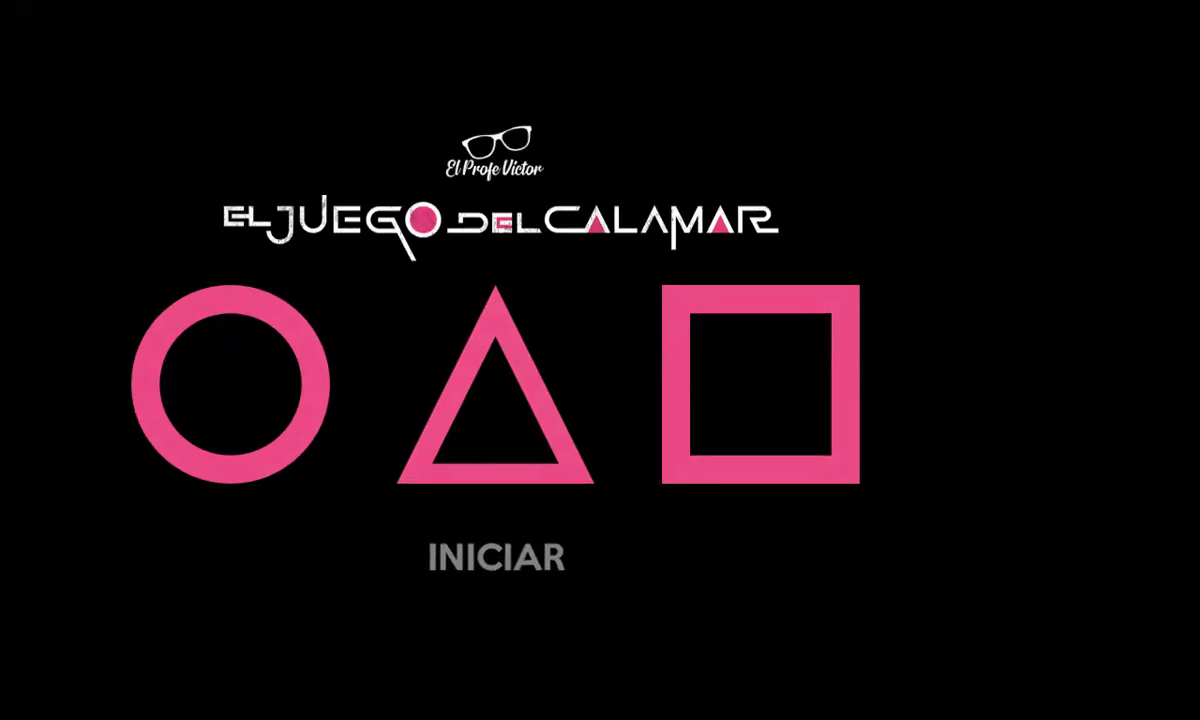
Start the game, pick a number, and step across six glass bridge panels
left_click(511, 566)
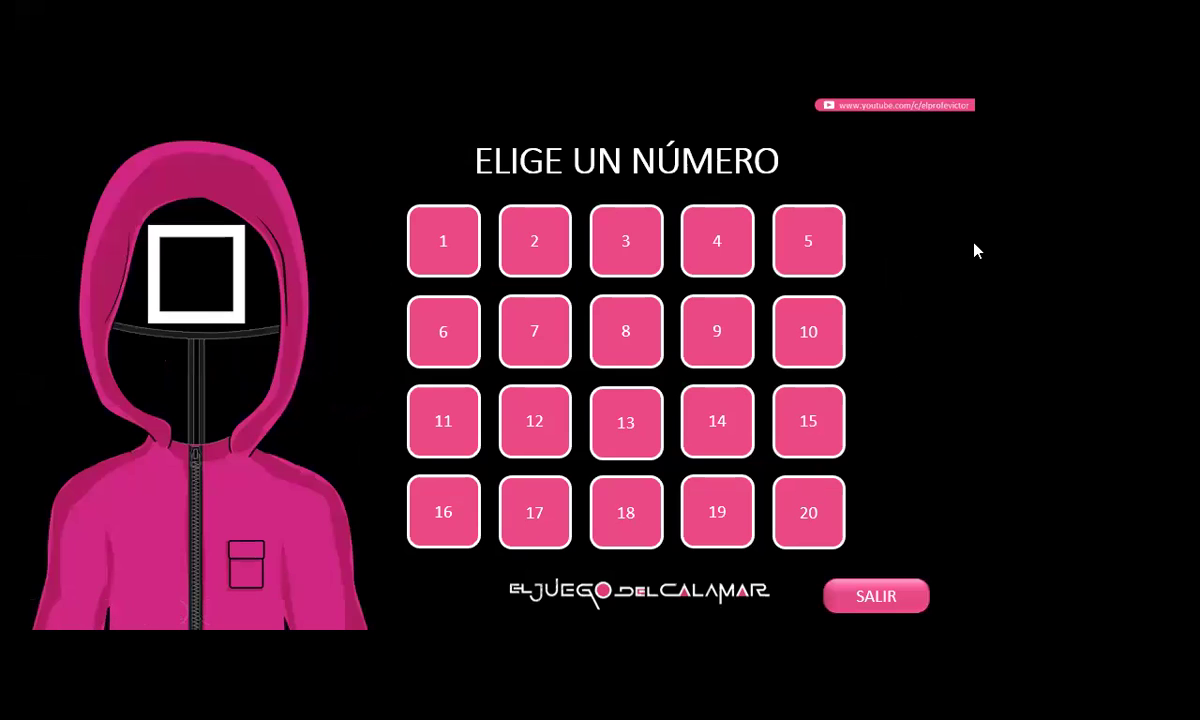
left_click(534, 249)
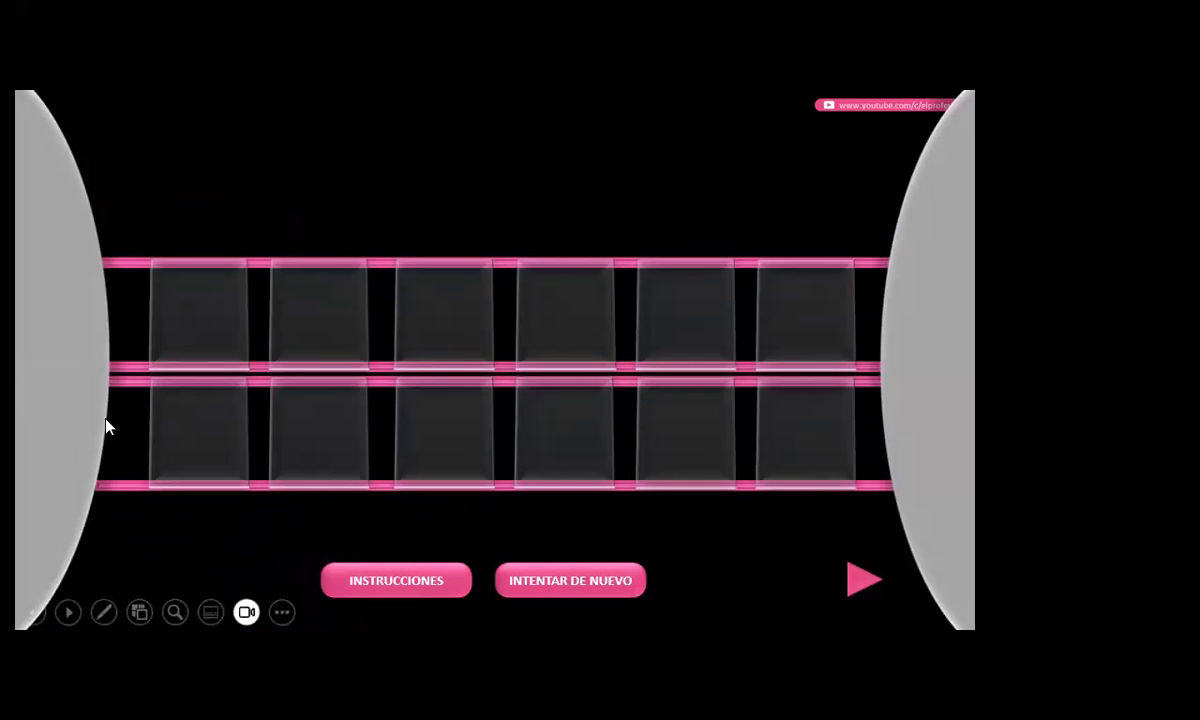
left_click(190, 458)
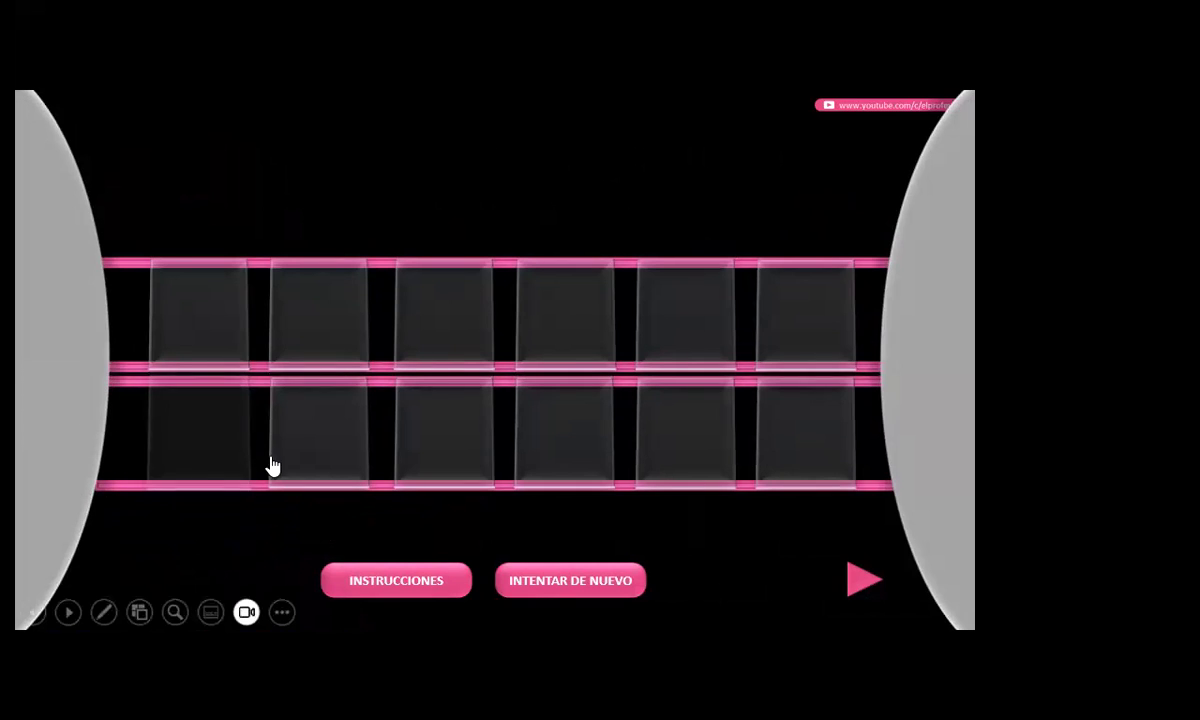
left_click(315, 449)
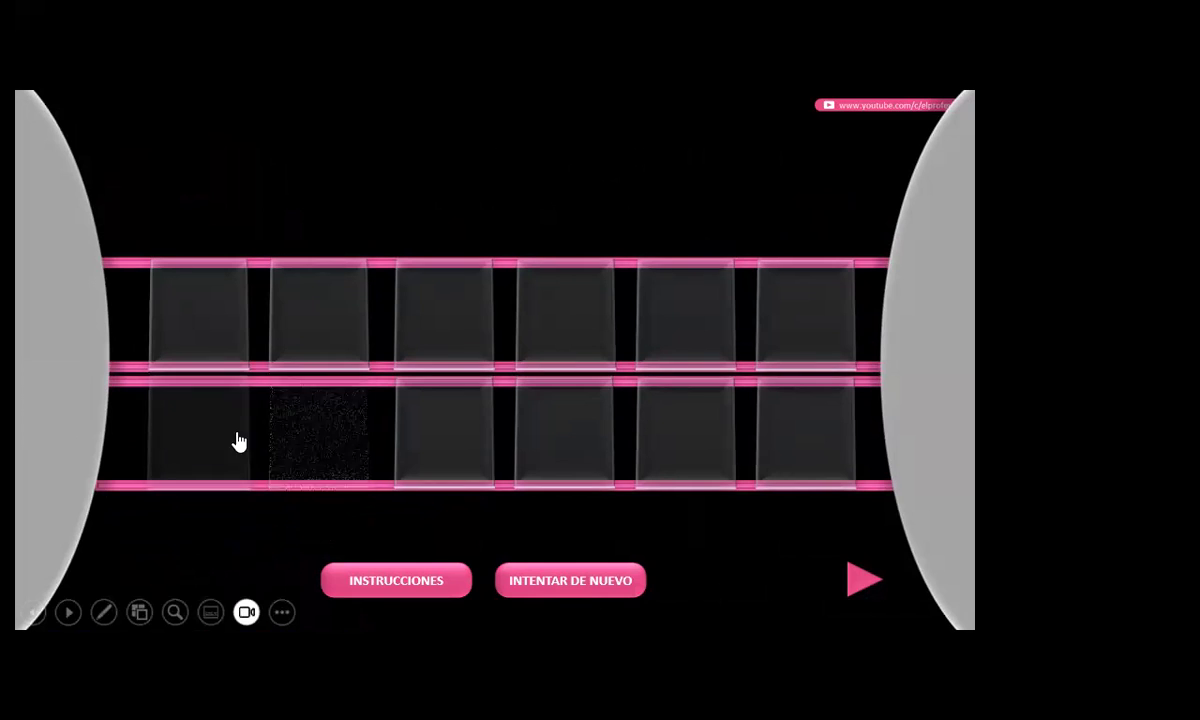
left_click(320, 331)
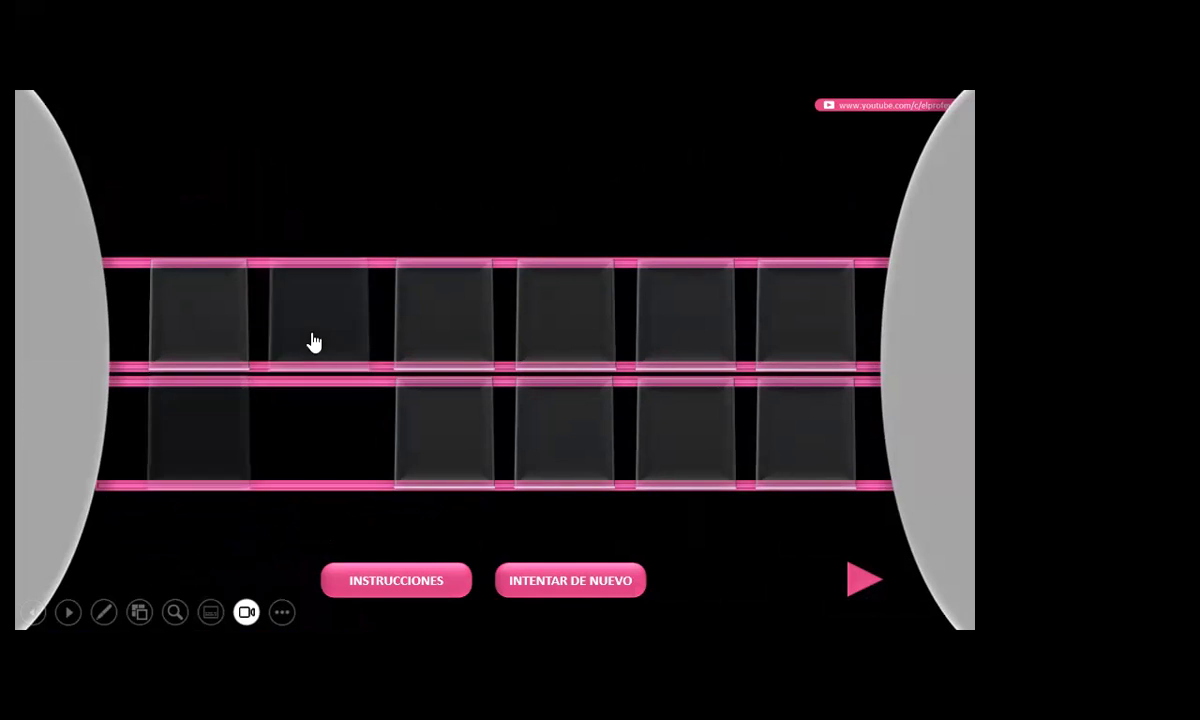
left_click(452, 427)
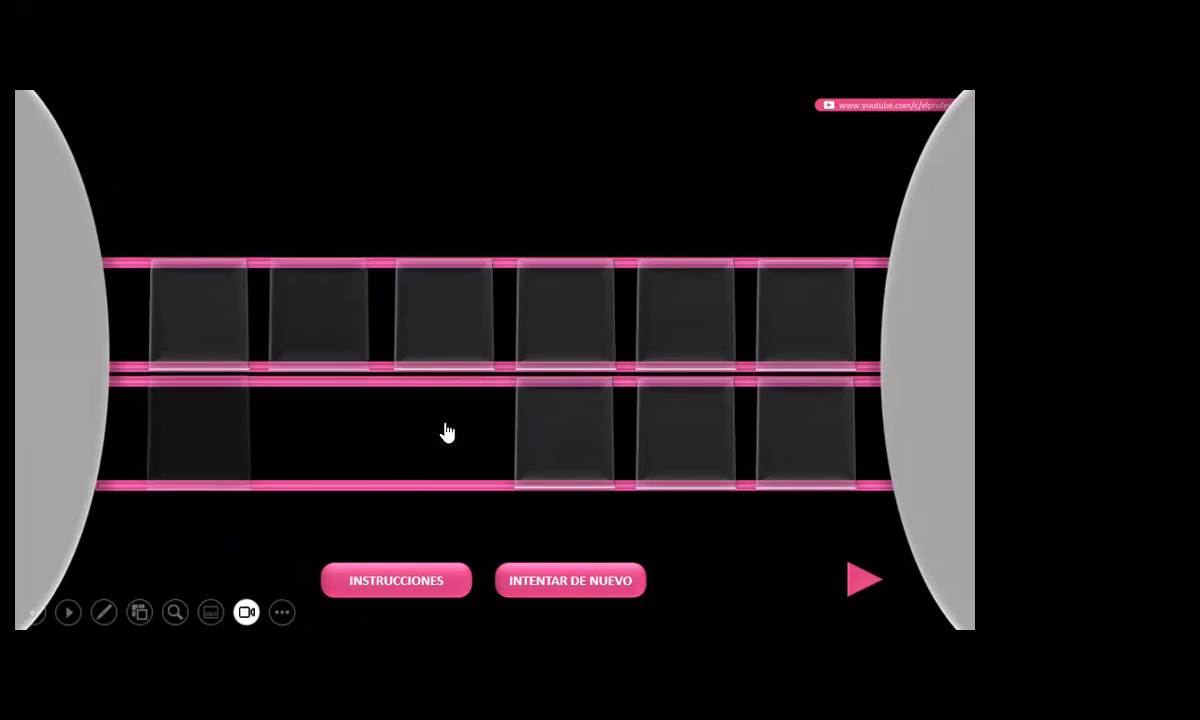
left_click(531, 330)
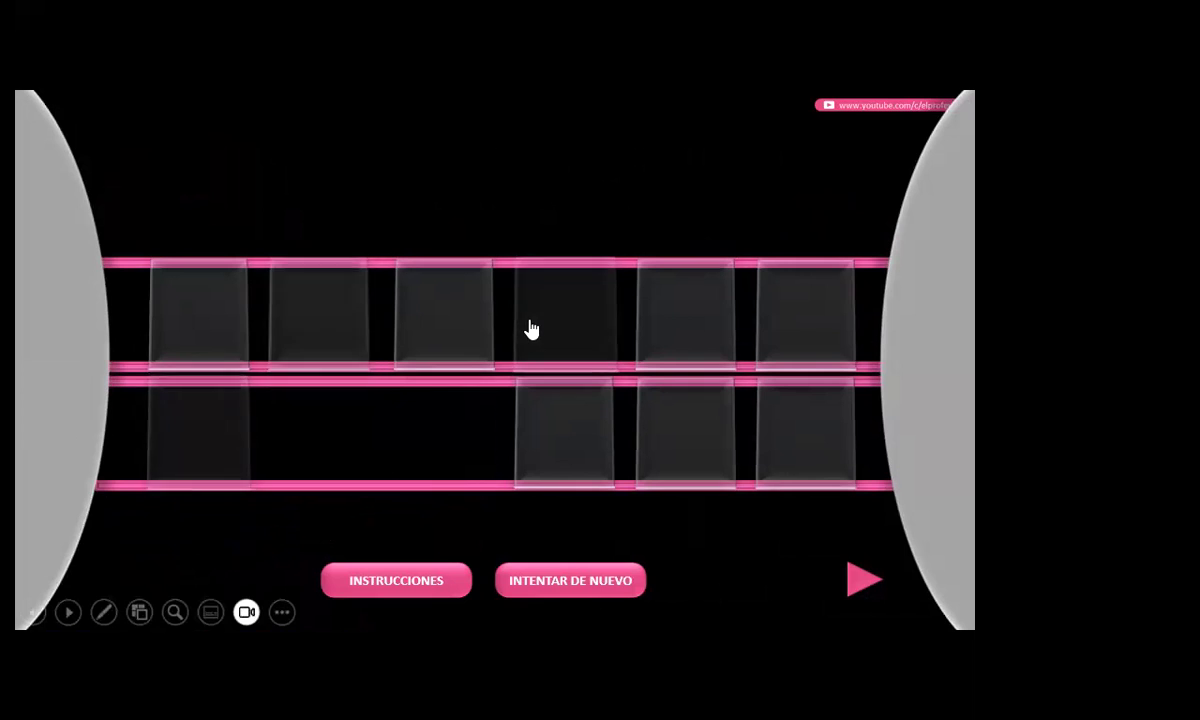
left_click(683, 350)
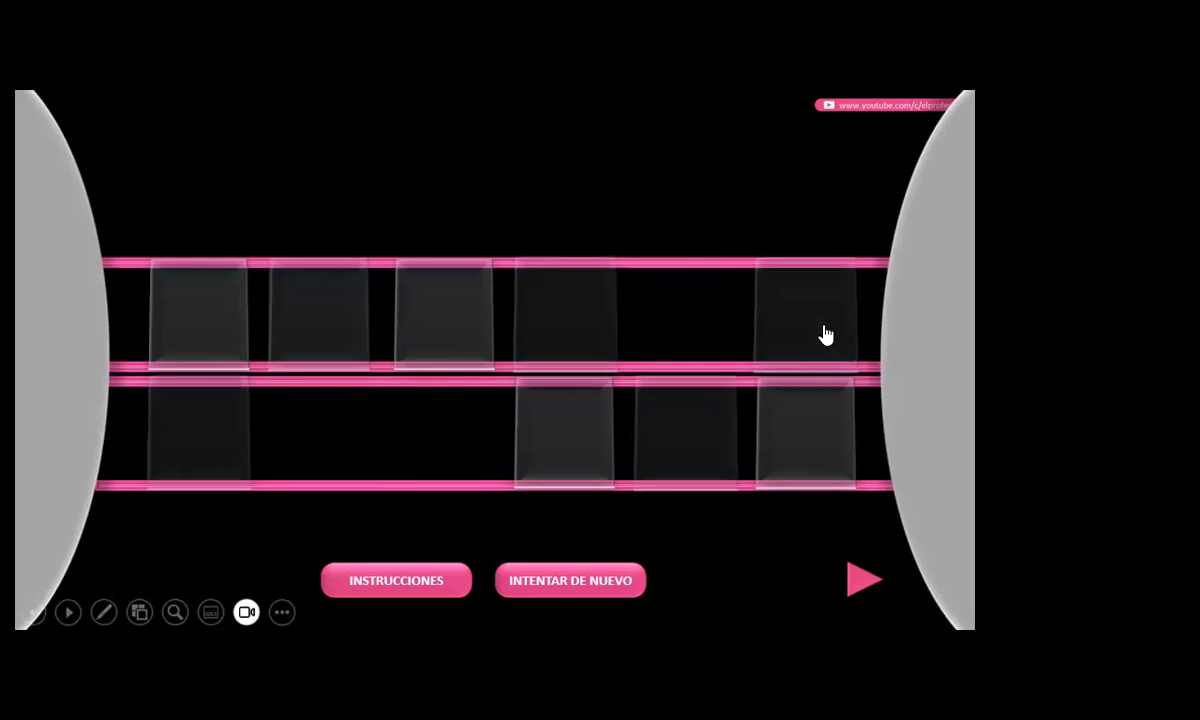
Open question 20 from the number grid, return, end the slide show, then open GRÁFICO.xlsx
left_click(855, 577)
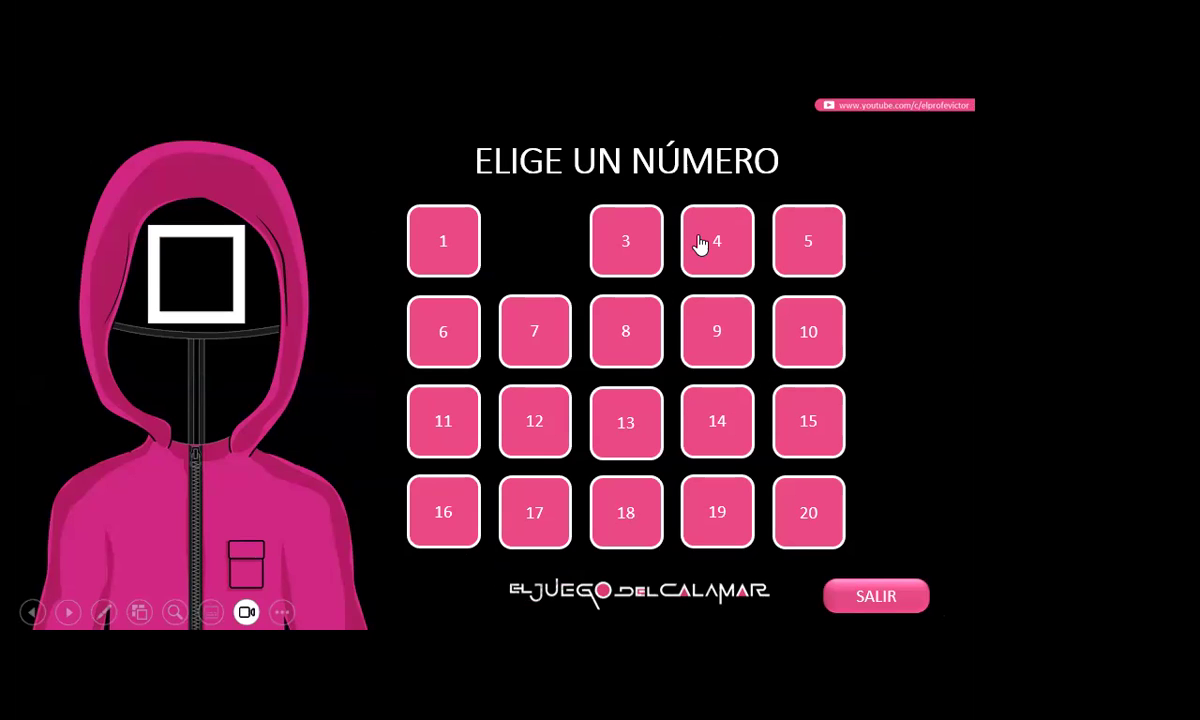
left_click(830, 519)
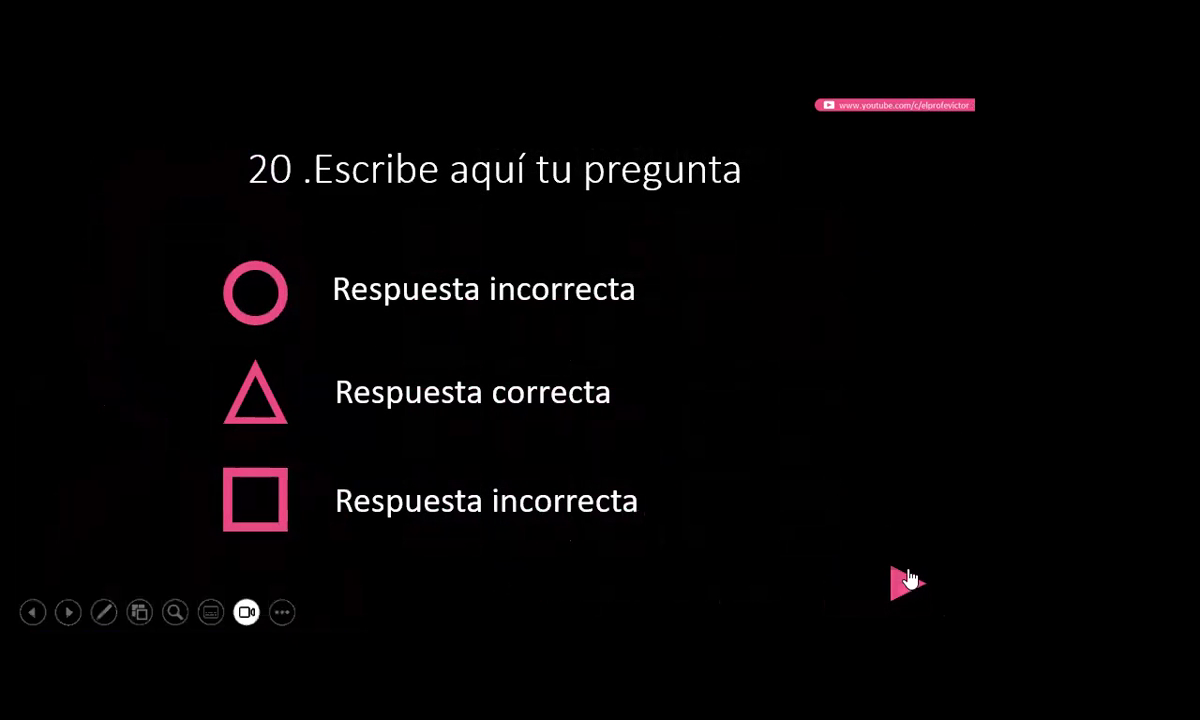
left_click(916, 590)
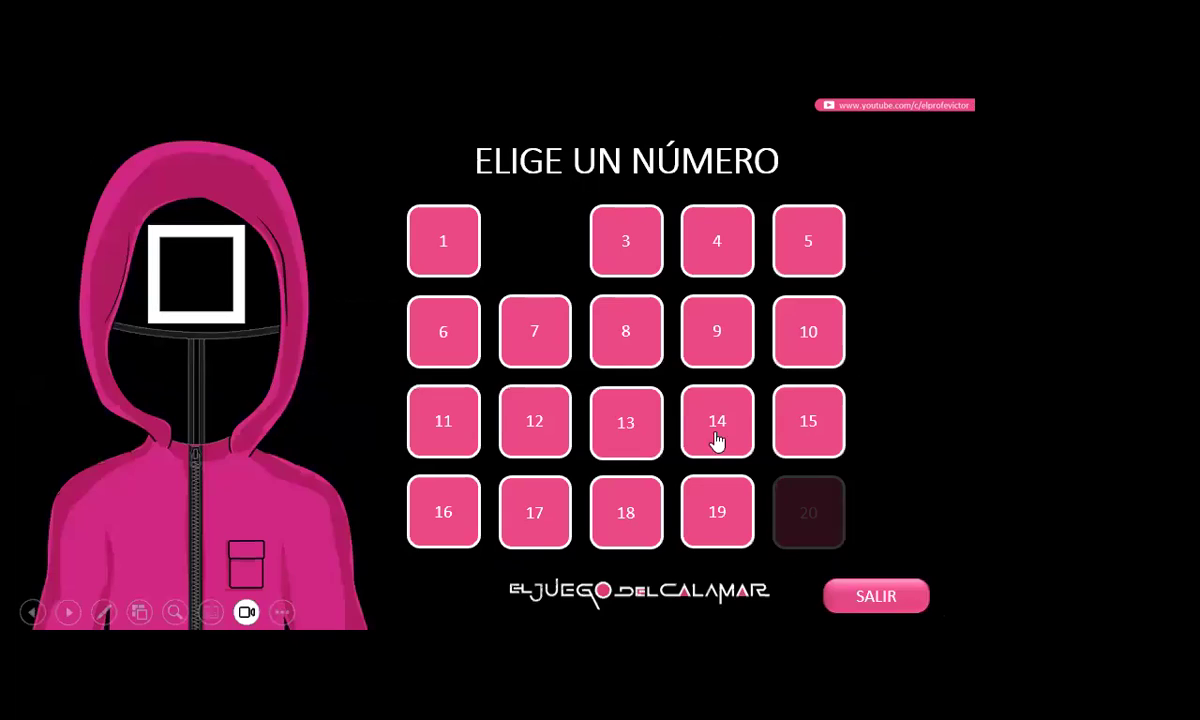
key("Escape")
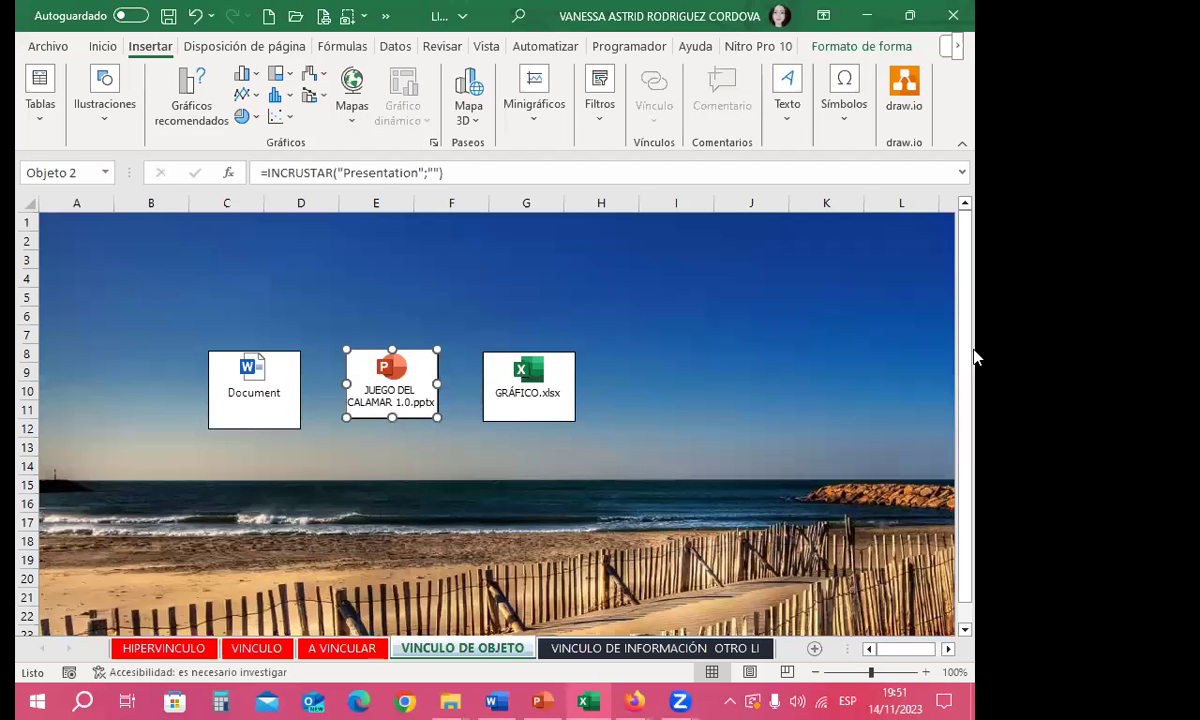
left_click(462, 484)
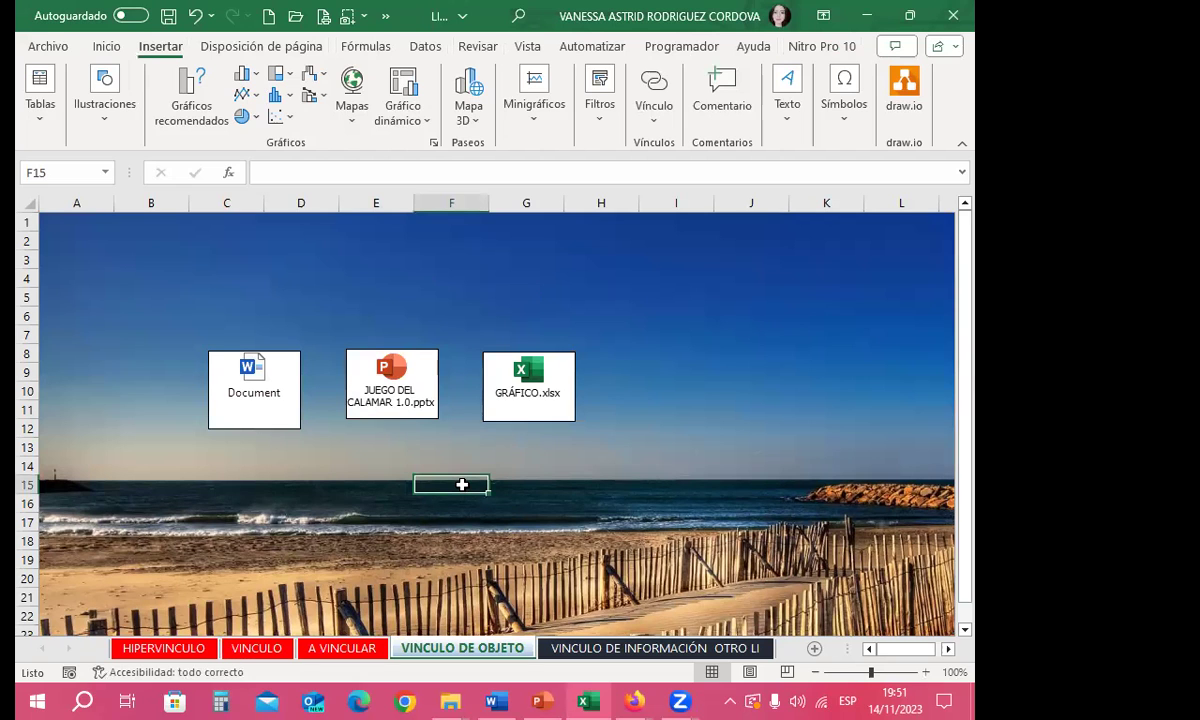
double_click(528, 372)
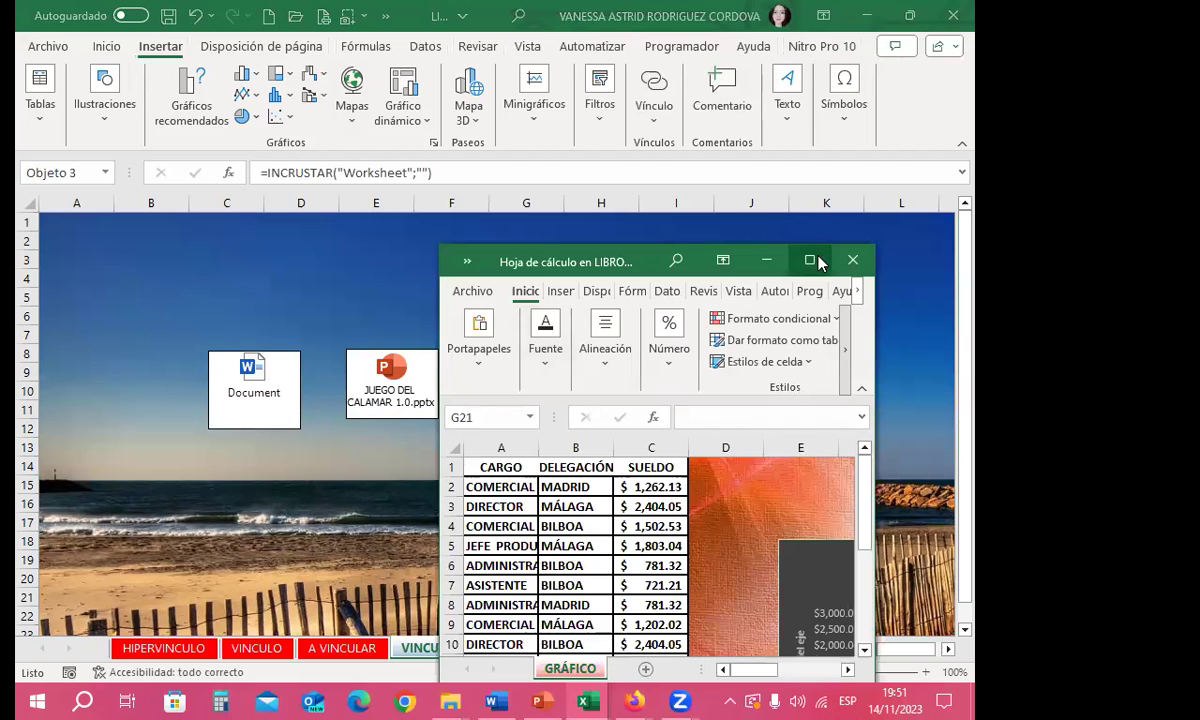
left_click(811, 261)
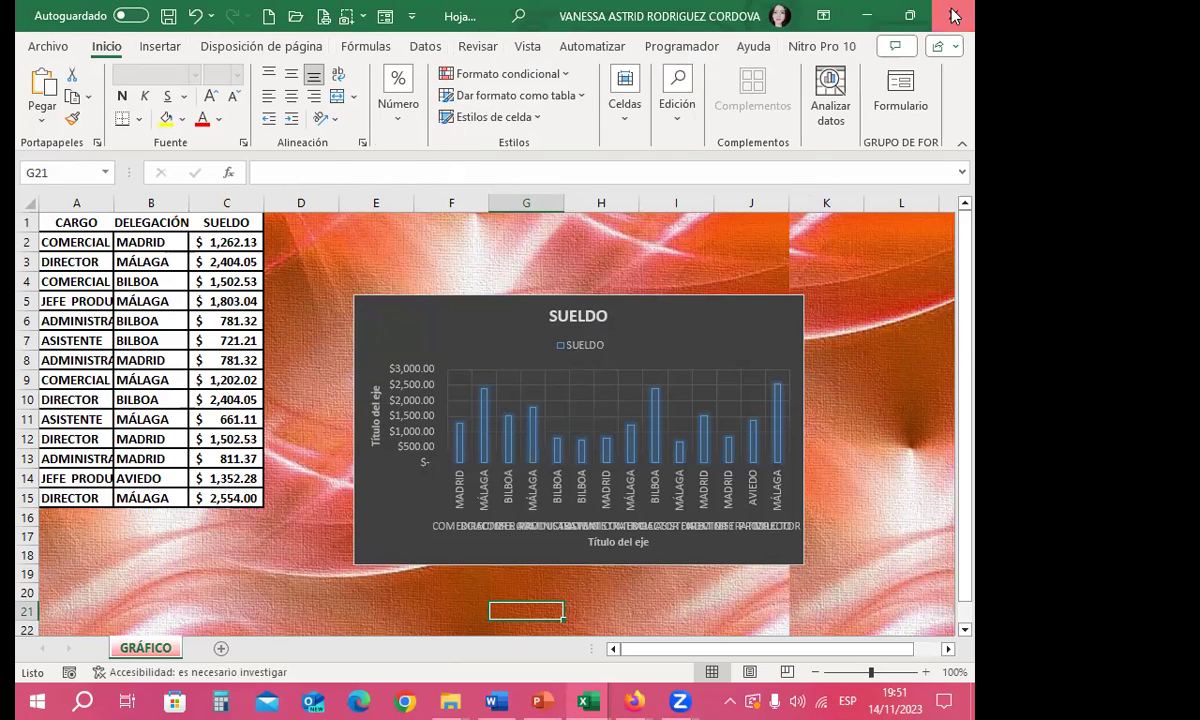
left_click(866, 15)
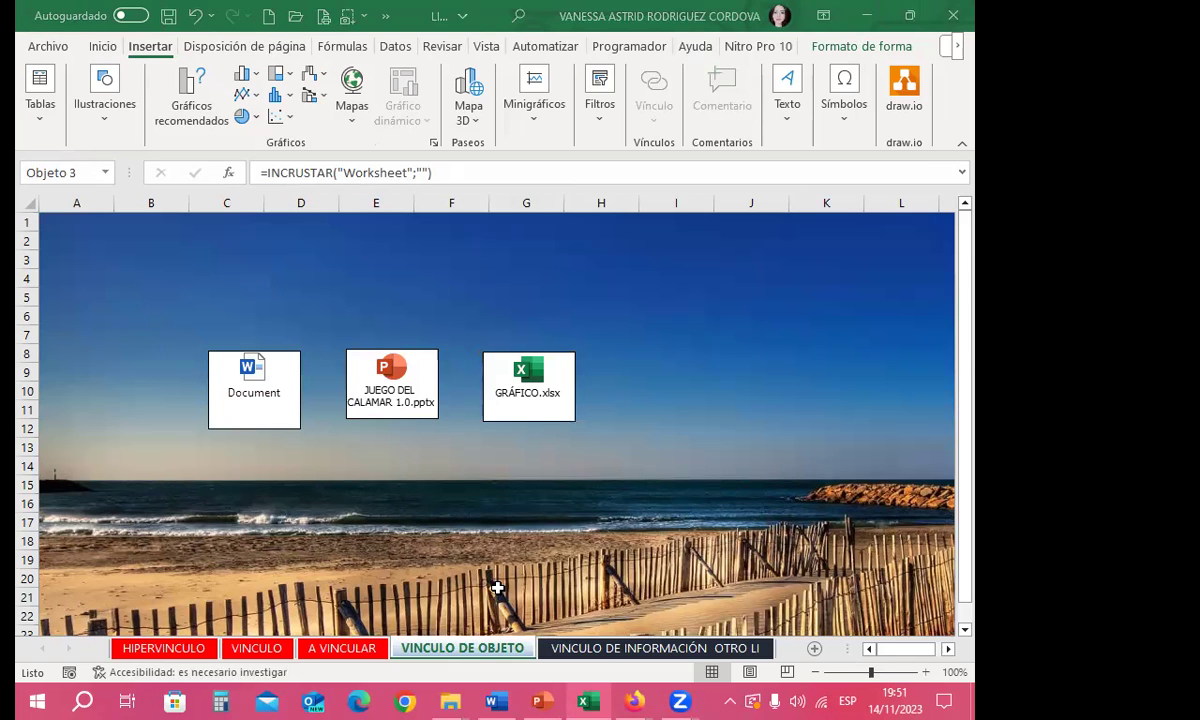
left_click(644, 376)
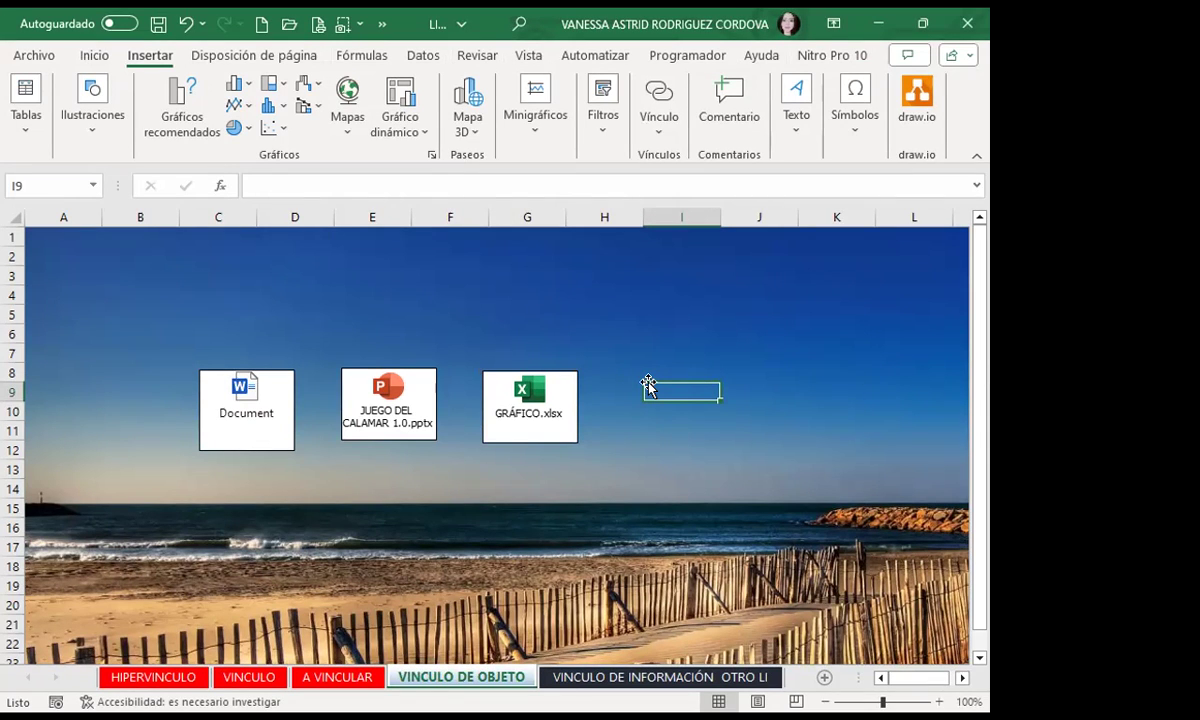
left_click(648, 485)
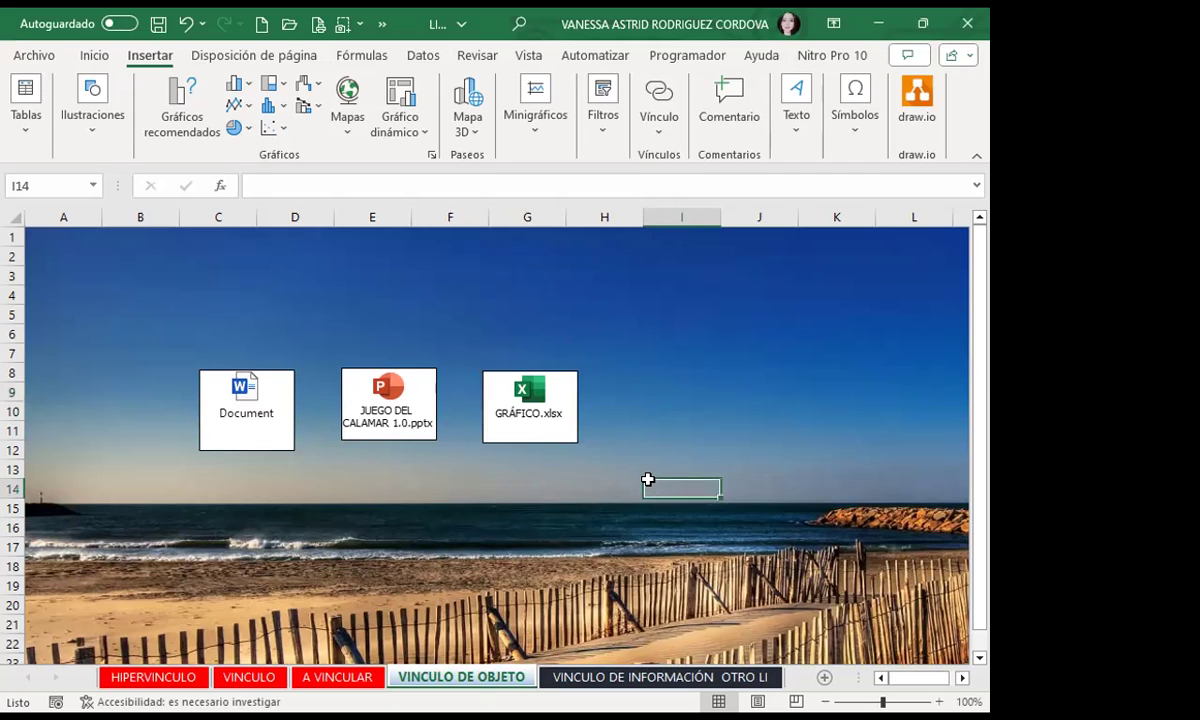
left_click(681, 314)
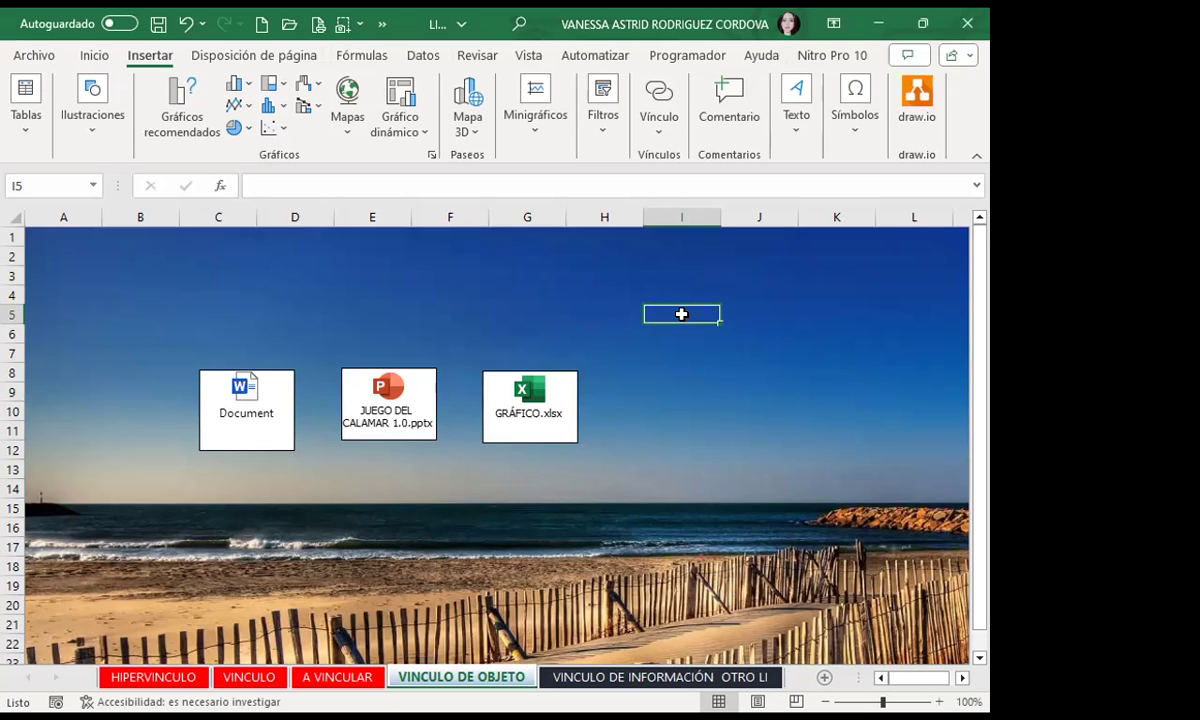
left_click(611, 407)
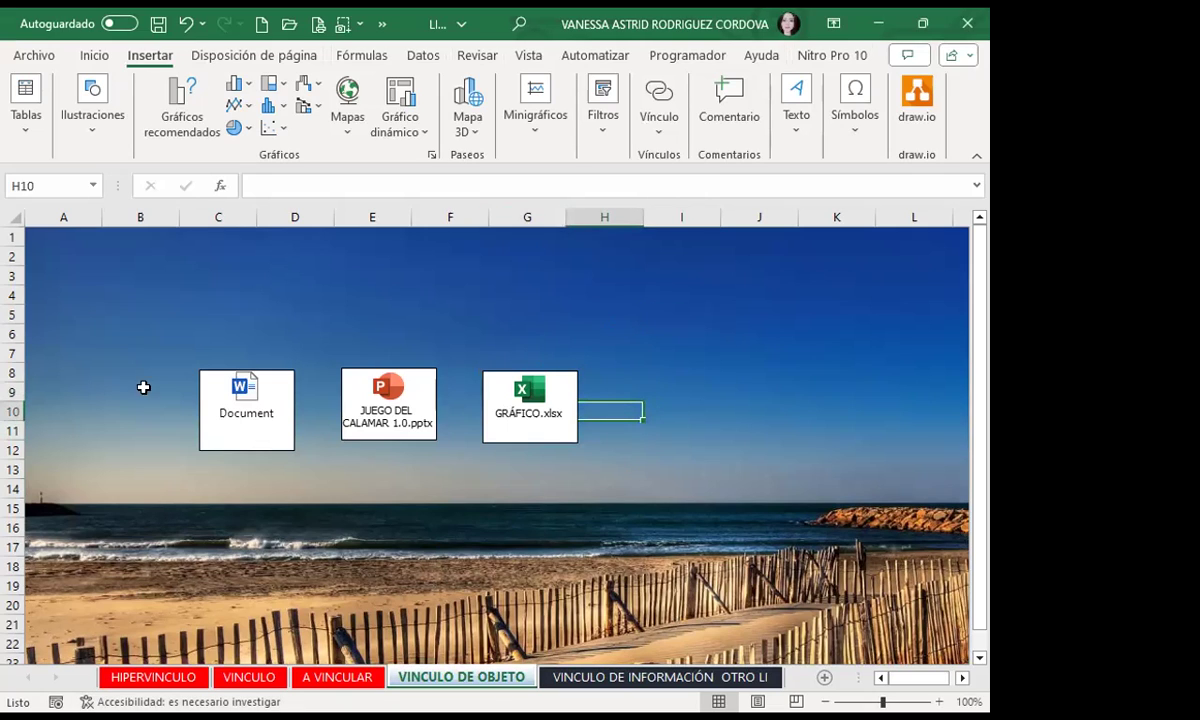
left_click(354, 502)
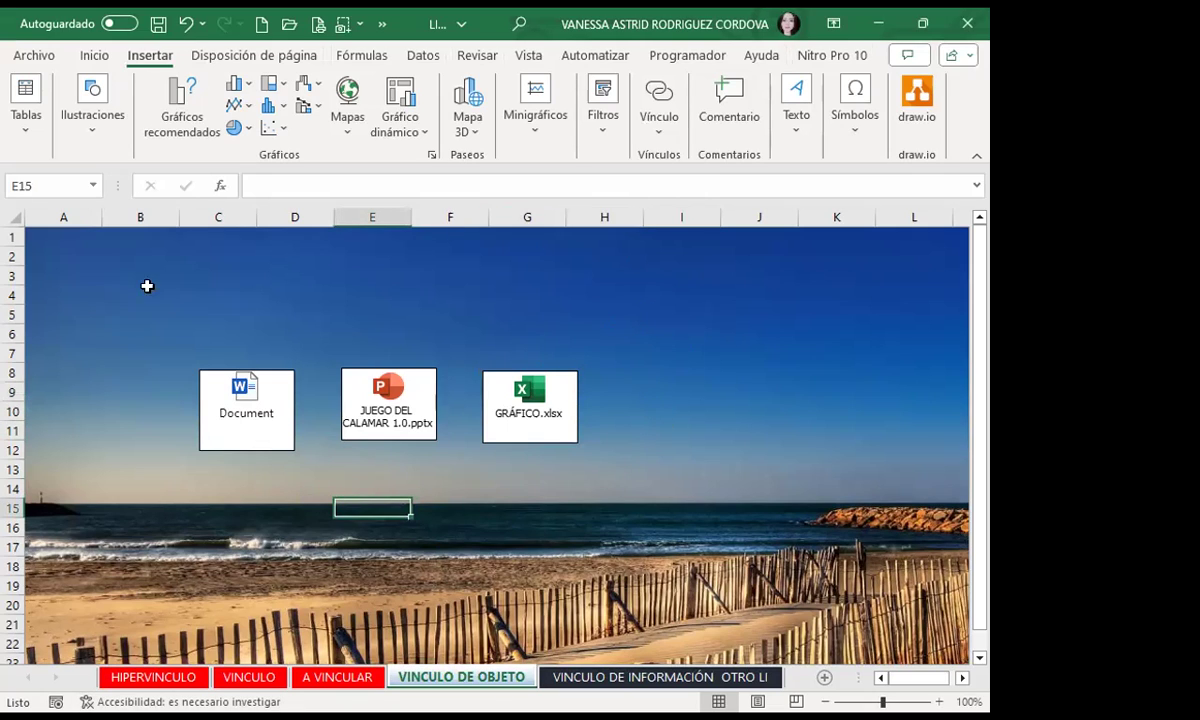
left_click(741, 397)
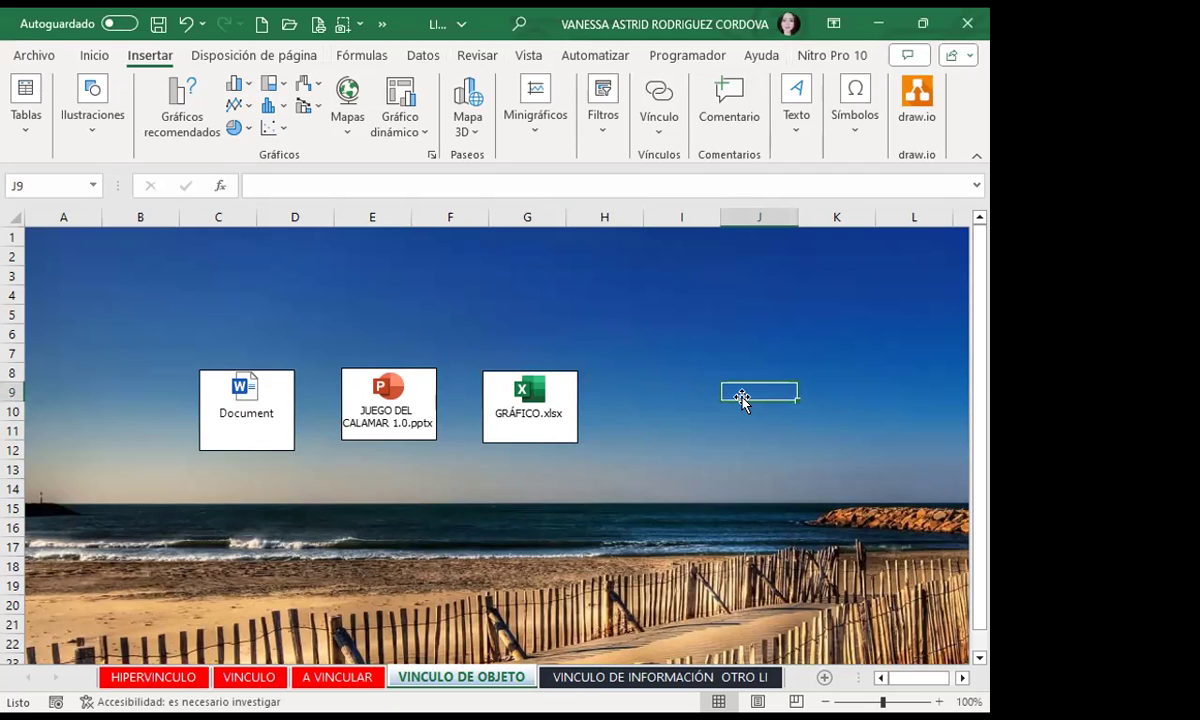
left_click(410, 325)
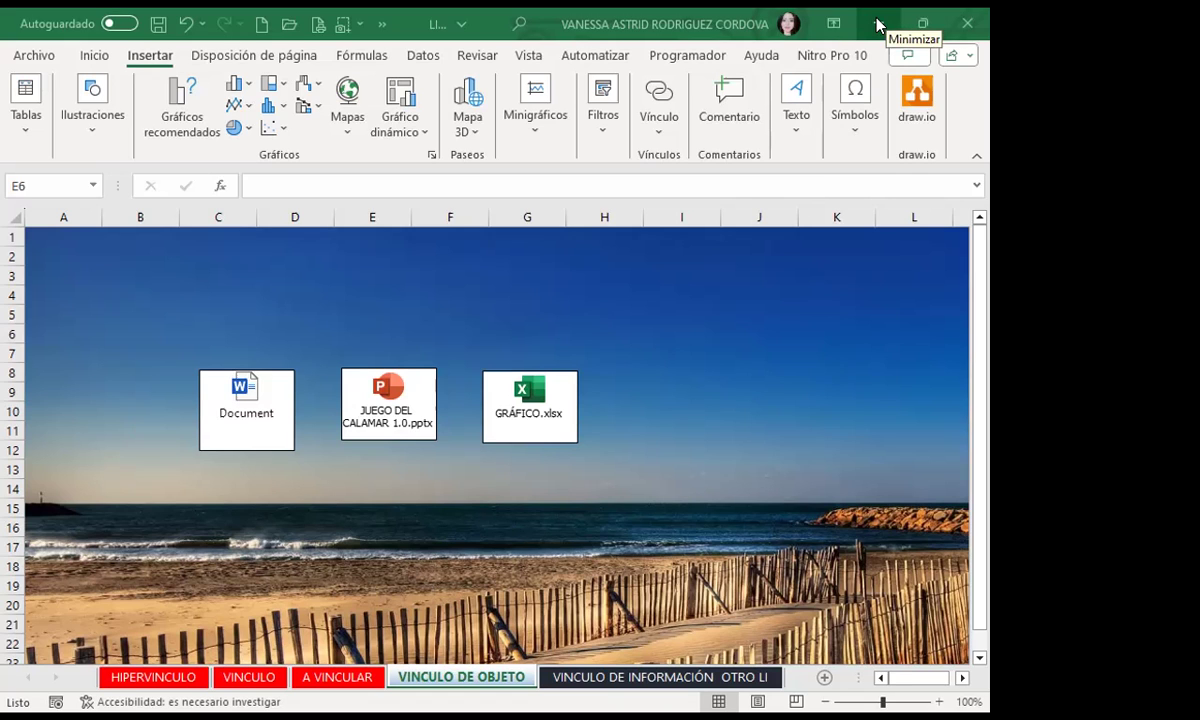
Switch to the empty VINCULO DE INFORMACIÓN sheet and select cells I13:J13
left_click(877, 25)
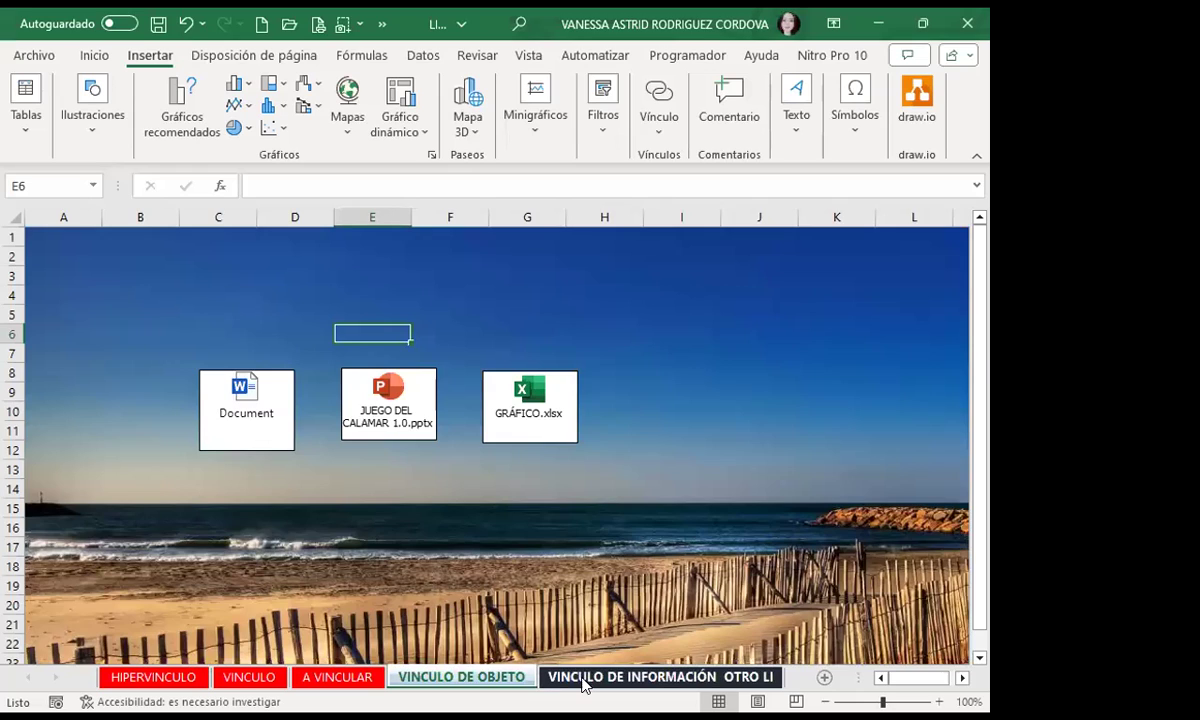
left_click(584, 679)
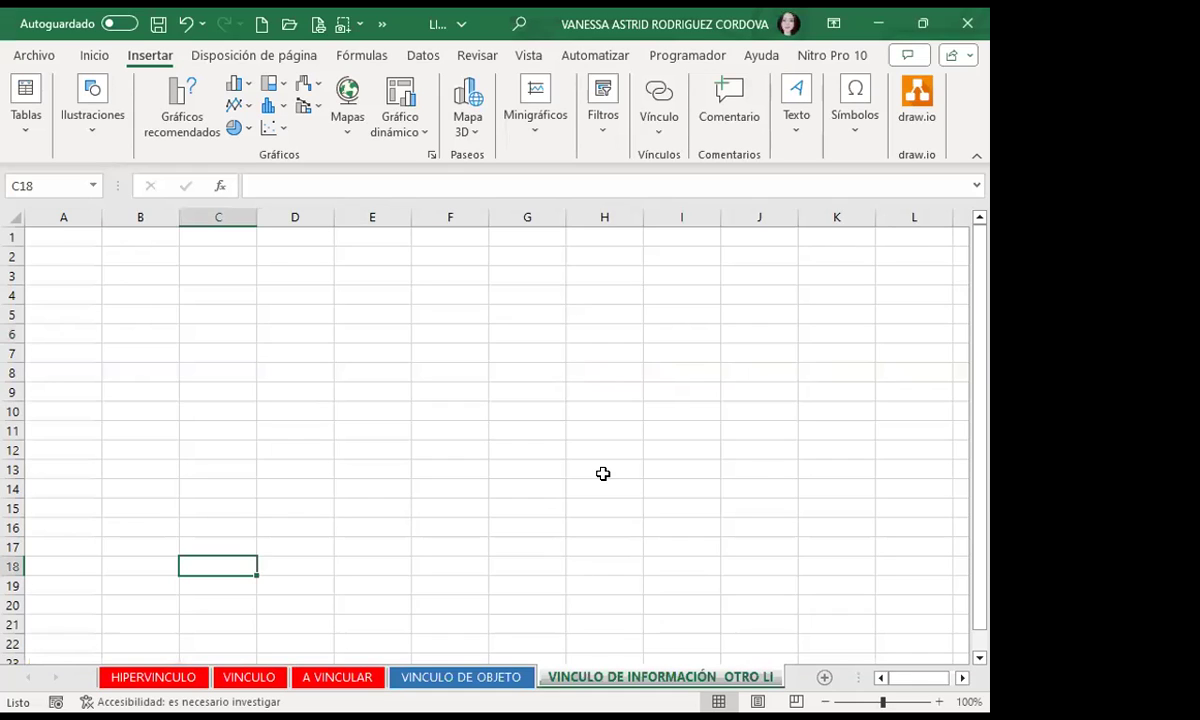
left_click(597, 450)
left_click_drag(718, 469, 736, 478)
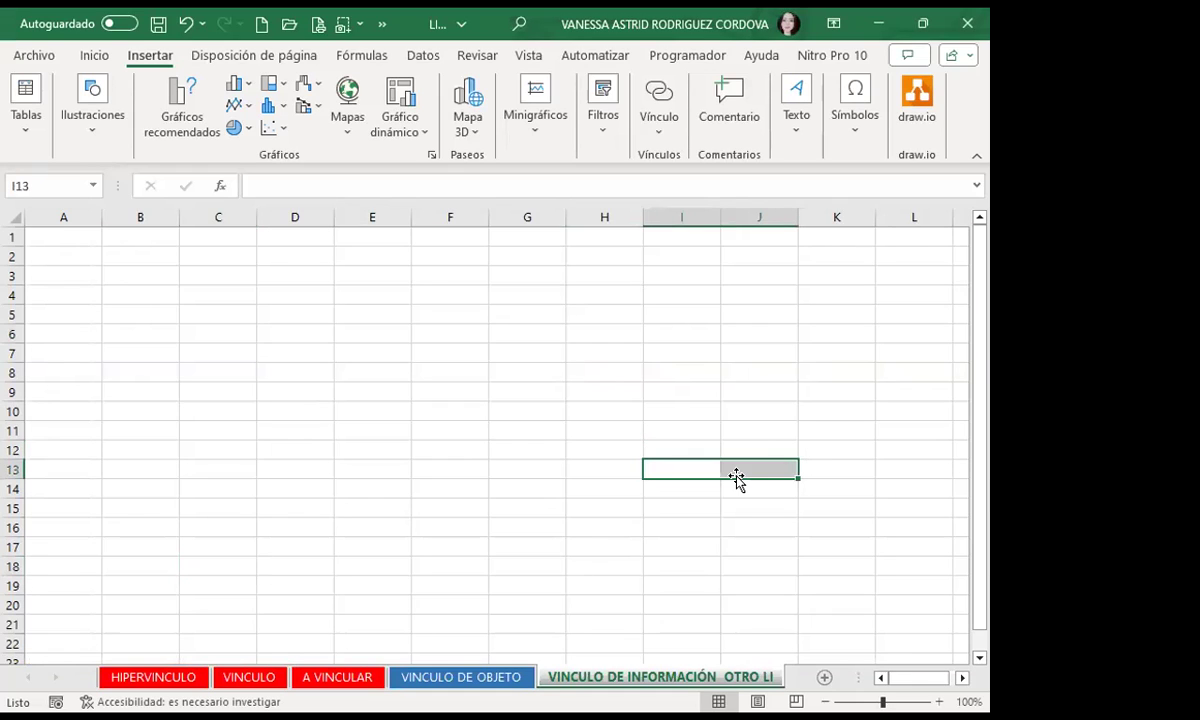